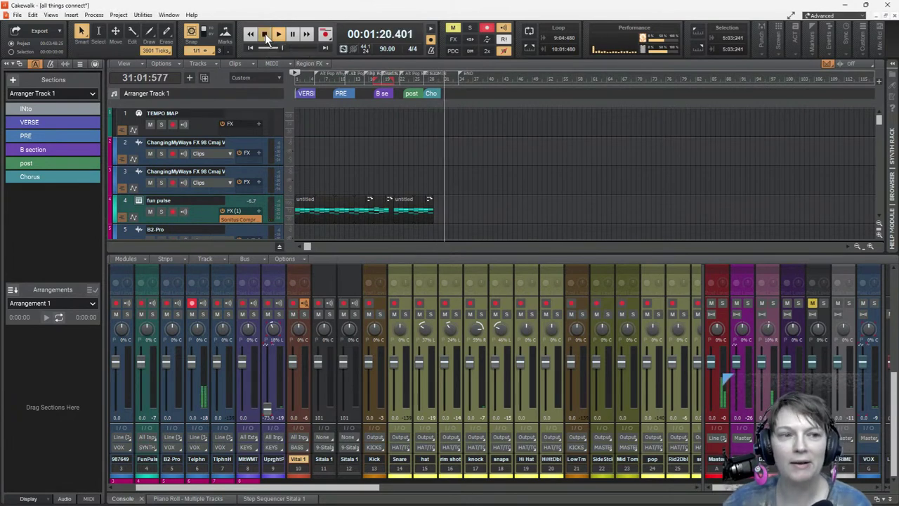
Step: Stop playback and look through the project's list of tracks
{"action": "left_click", "coordinate": [265, 34]}
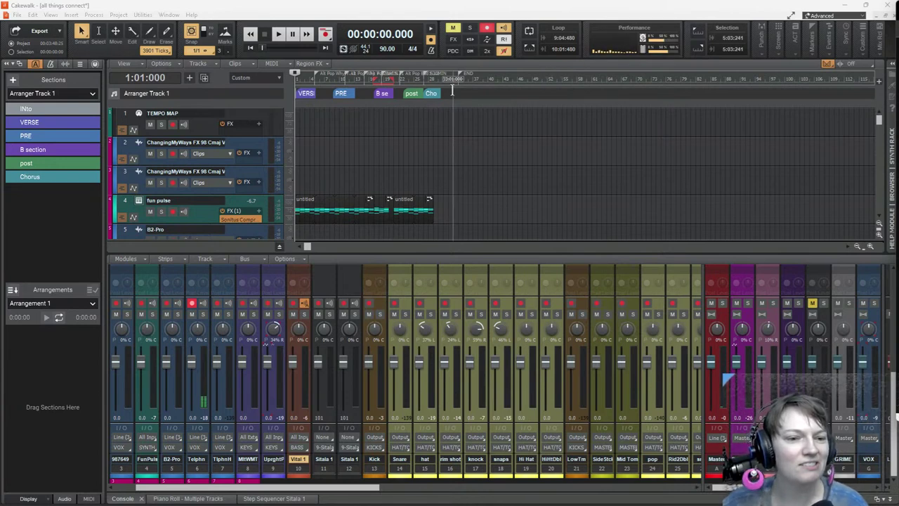
{"action": "scroll", "coordinate": [373, 165], "scroll_direction": "down", "scroll_amount": 5}
{"action": "scroll", "coordinate": [368, 155], "scroll_direction": "up", "scroll_amount": 5}
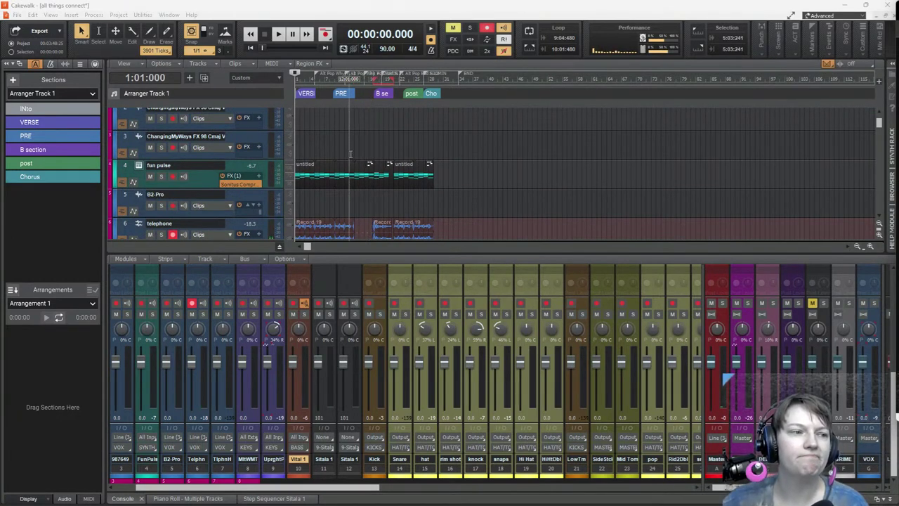
{"action": "scroll", "coordinate": [358, 168], "scroll_direction": "down", "scroll_amount": 20}
{"action": "scroll", "coordinate": [365, 189], "scroll_direction": "down", "scroll_amount": 10}
{"action": "scroll", "coordinate": [365, 189], "scroll_direction": "up", "scroll_amount": 20}
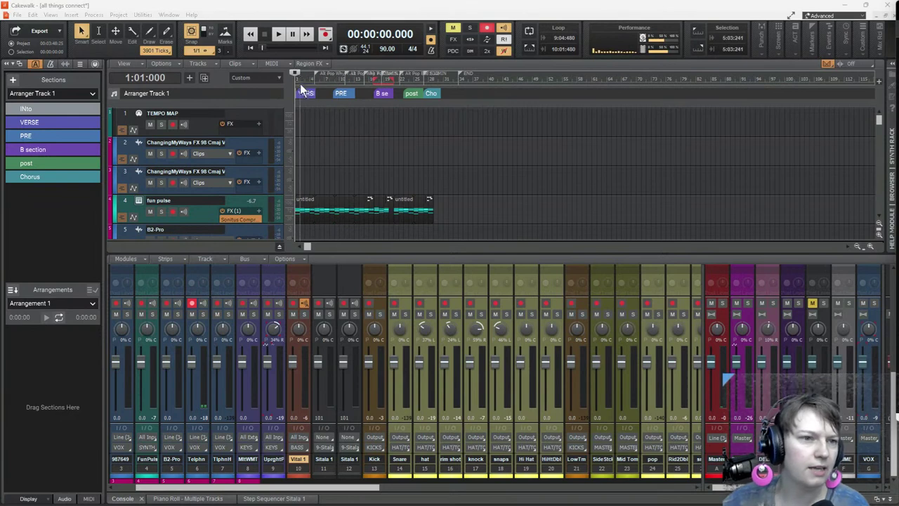
Step: Play the song from the beginning and survey the tracks and folders during playback
{"action": "left_click", "coordinate": [279, 35]}
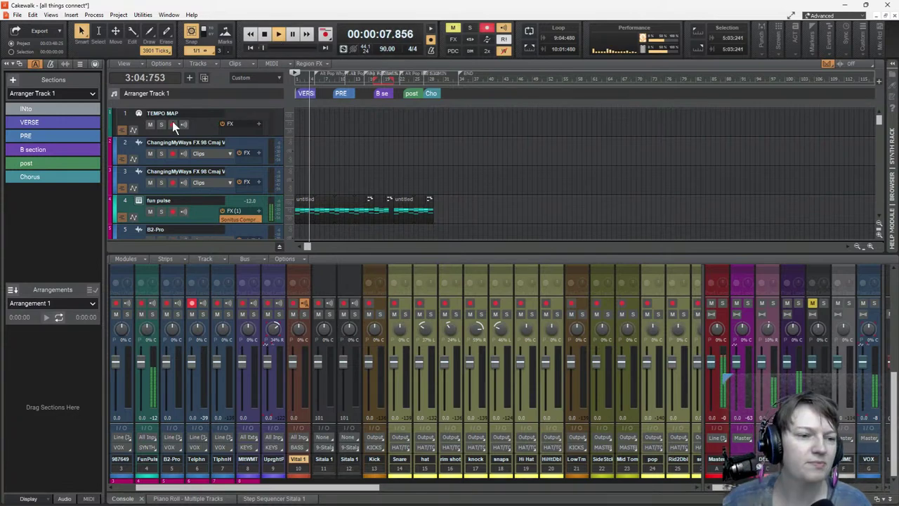
{"action": "scroll", "coordinate": [382, 144], "scroll_direction": "down", "scroll_amount": 6}
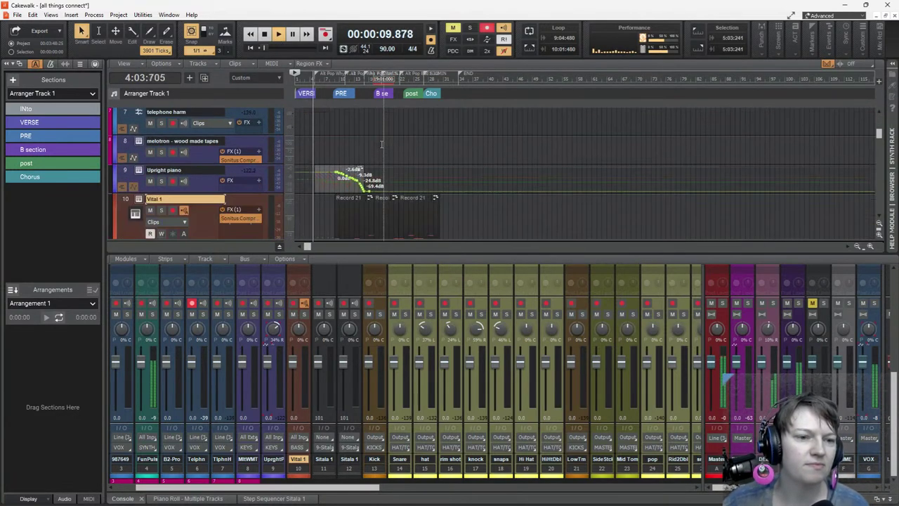
{"action": "scroll", "coordinate": [386, 146], "scroll_direction": "up", "scroll_amount": 2}
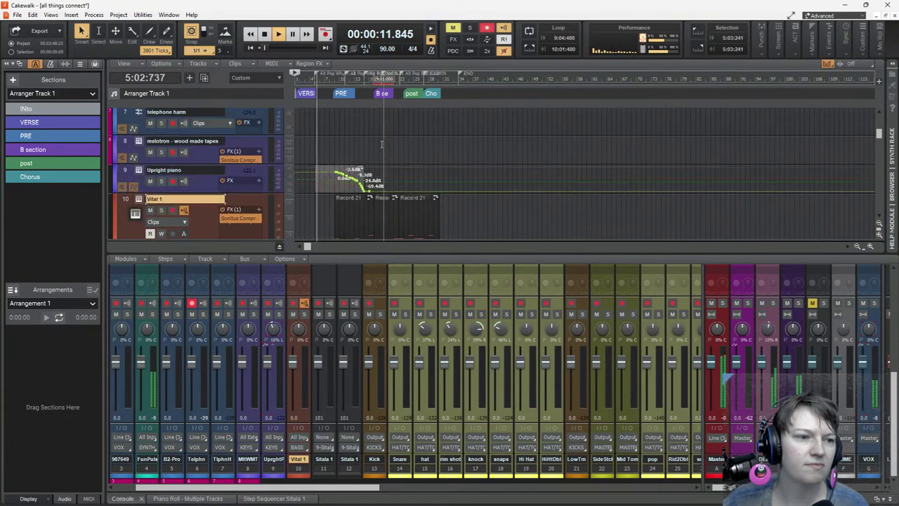
{"action": "scroll", "coordinate": [421, 149], "scroll_direction": "down", "scroll_amount": 2}
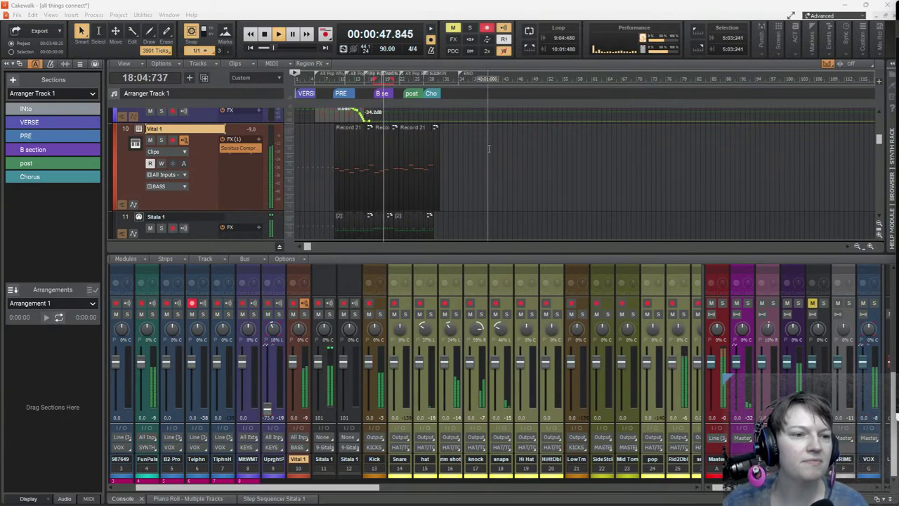
{"action": "scroll", "coordinate": [489, 149], "scroll_direction": "down", "scroll_amount": 10}
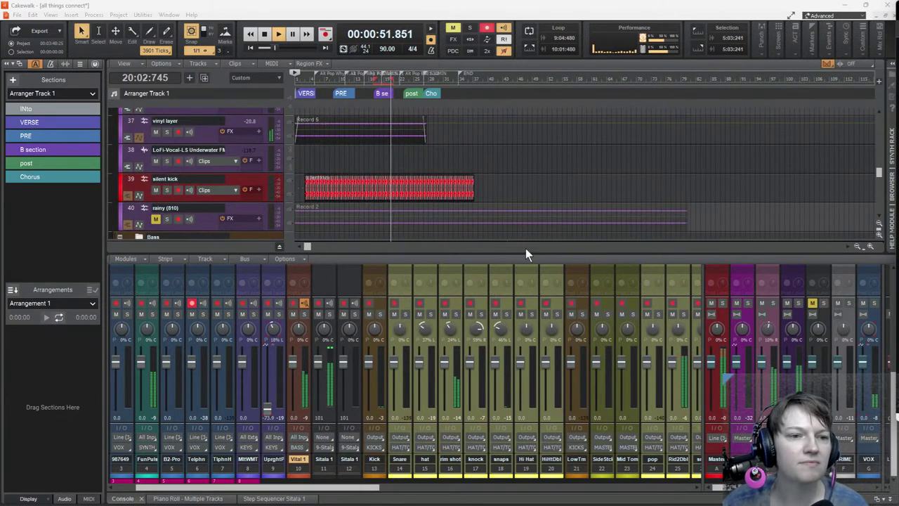
{"action": "scroll", "coordinate": [514, 166], "scroll_direction": "down", "scroll_amount": 3}
{"action": "scroll", "coordinate": [514, 166], "scroll_direction": "up", "scroll_amount": 2}
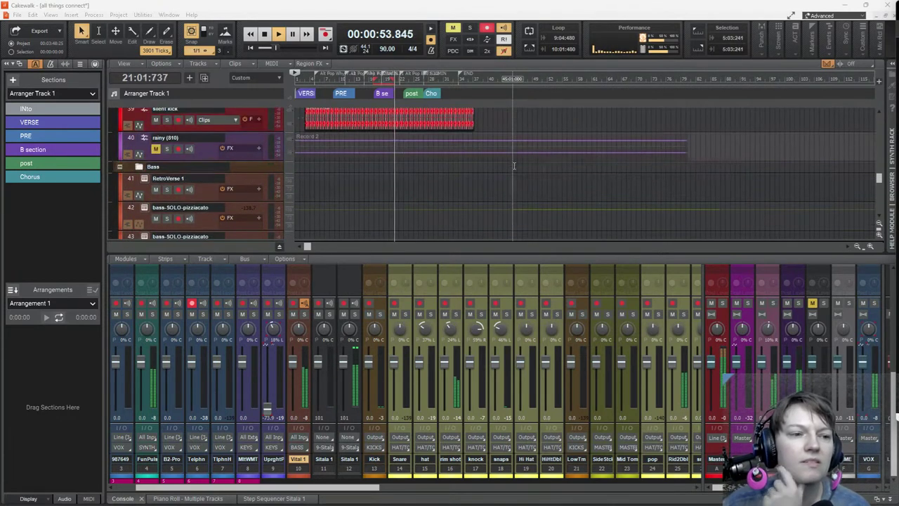
{"action": "scroll", "coordinate": [513, 166], "scroll_direction": "down", "scroll_amount": 5}
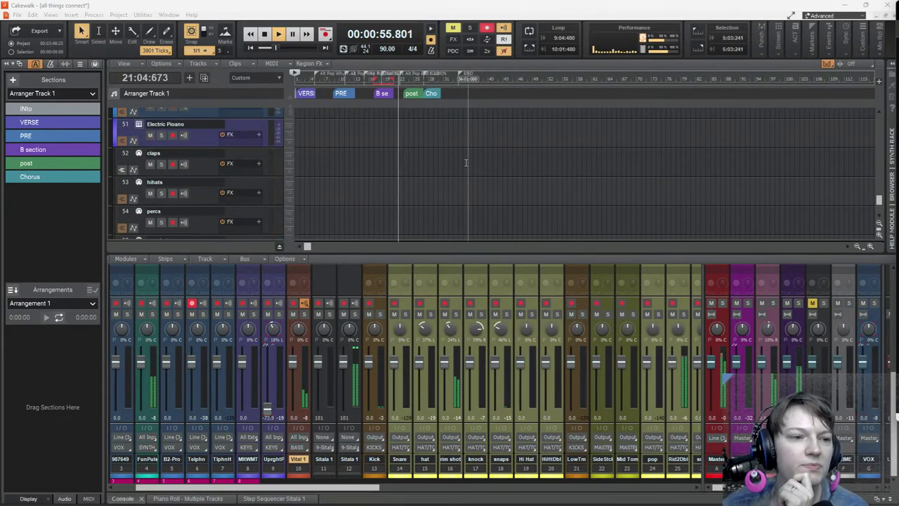
{"action": "scroll", "coordinate": [466, 163], "scroll_direction": "up", "scroll_amount": 2}
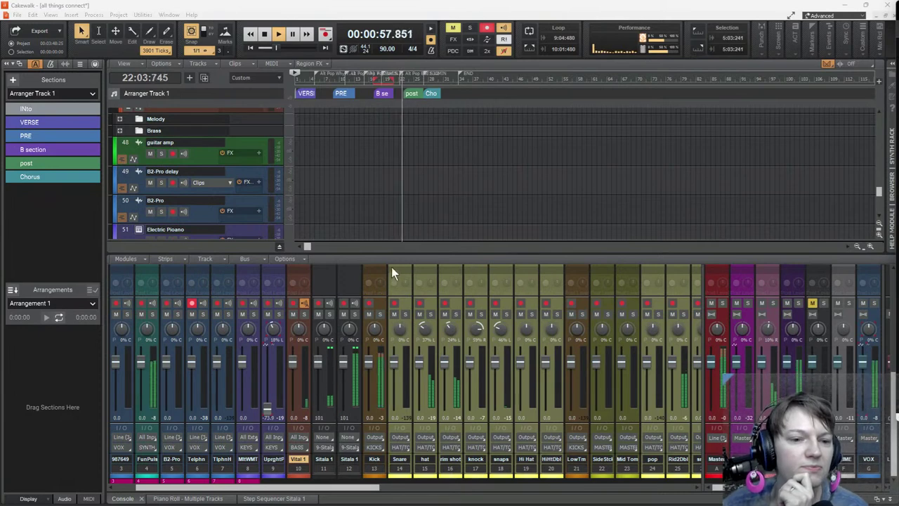
Step: Enlarge the track view by shrinking the console, and bring up the two Sitala tracks
{"action": "left_click_drag", "start_coordinate": [394, 252], "coordinate": [397, 368]}
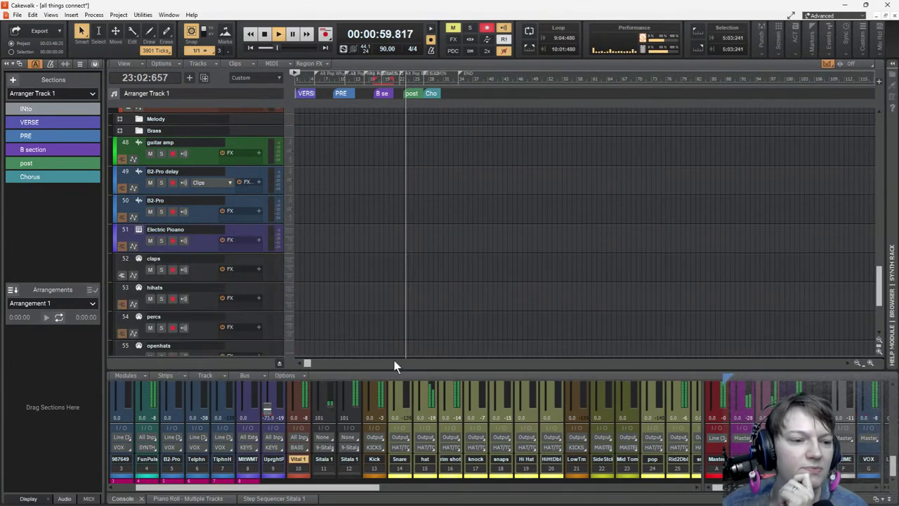
{"action": "scroll", "coordinate": [379, 281], "scroll_direction": "down", "scroll_amount": 2}
{"action": "scroll", "coordinate": [363, 278], "scroll_direction": "up", "scroll_amount": 5}
{"action": "scroll", "coordinate": [362, 278], "scroll_direction": "up", "scroll_amount": 12}
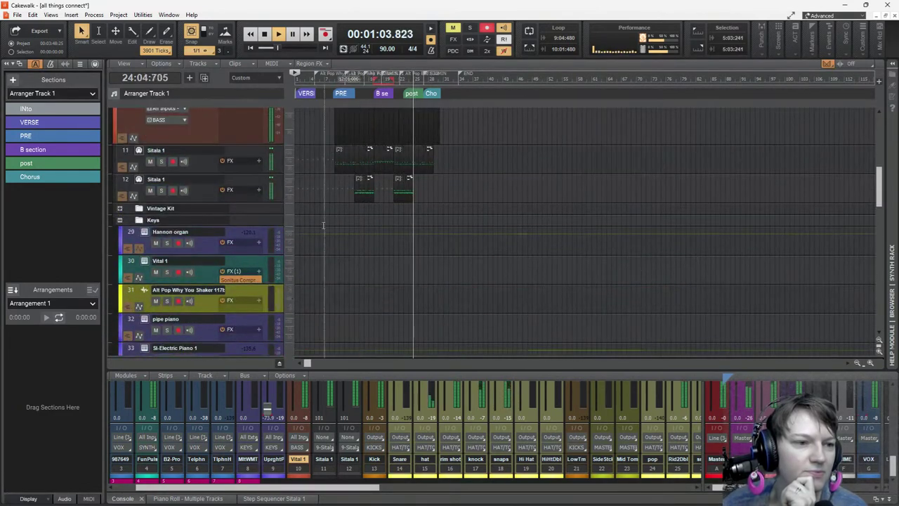
Step: Open the Sitala drum instrument of track 11 to view its kit, close it, and stop playback
{"action": "left_click", "coordinate": [139, 150]}
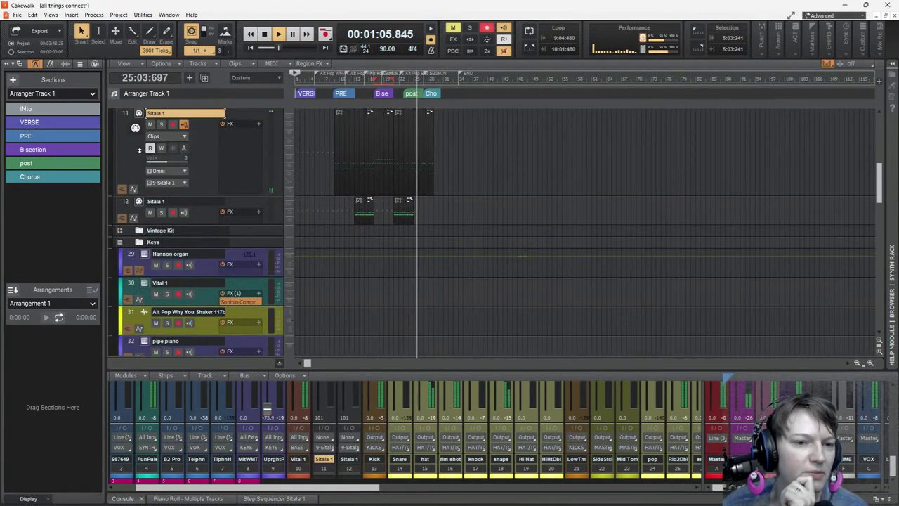
{"action": "left_click", "coordinate": [140, 115]}
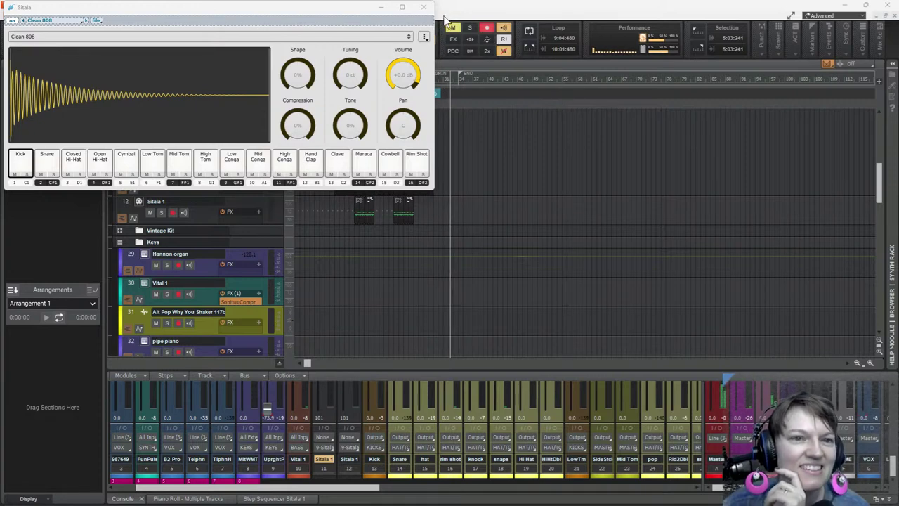
{"action": "left_click", "coordinate": [423, 7]}
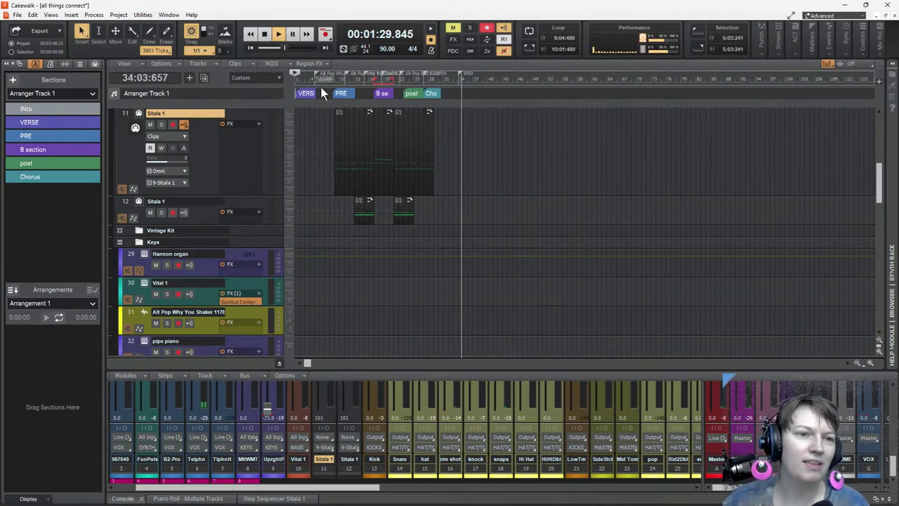
{"action": "left_click", "coordinate": [264, 39]}
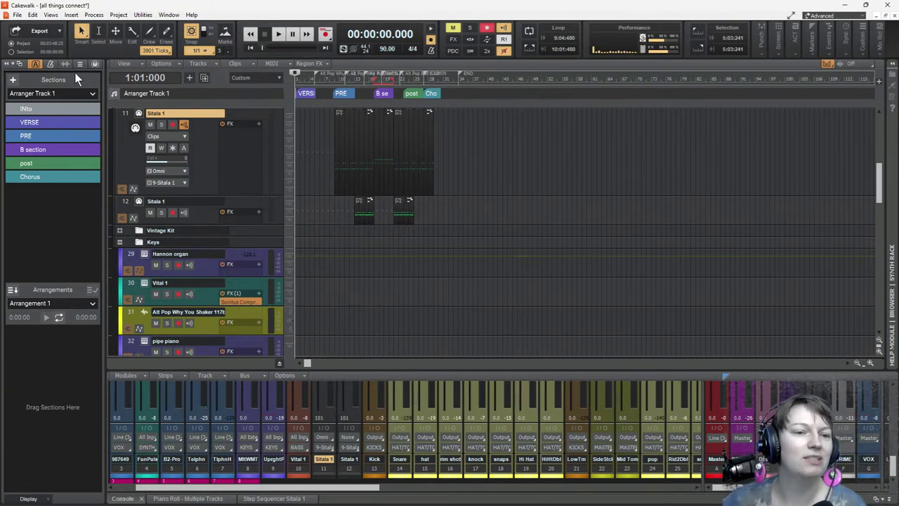
Step: Set the current time to 5:01:000 and open the sforzando instrument of the Upright piano track
{"action": "scroll", "coordinate": [270, 185], "scroll_direction": "up", "scroll_amount": 1}
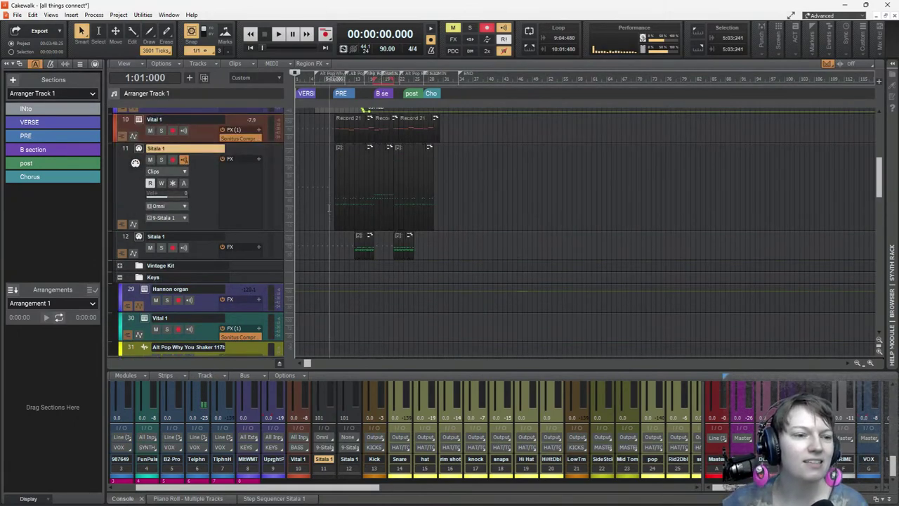
{"action": "scroll", "coordinate": [325, 220], "scroll_direction": "down", "scroll_amount": 10}
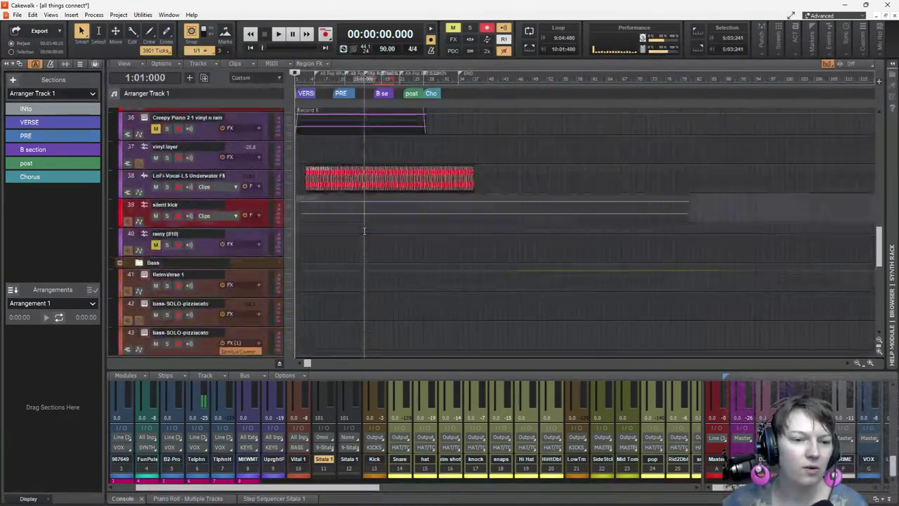
{"action": "scroll", "coordinate": [358, 245], "scroll_direction": "up", "scroll_amount": 10}
{"action": "scroll", "coordinate": [344, 274], "scroll_direction": "down", "scroll_amount": 4}
{"action": "scroll", "coordinate": [337, 288], "scroll_direction": "up", "scroll_amount": 4}
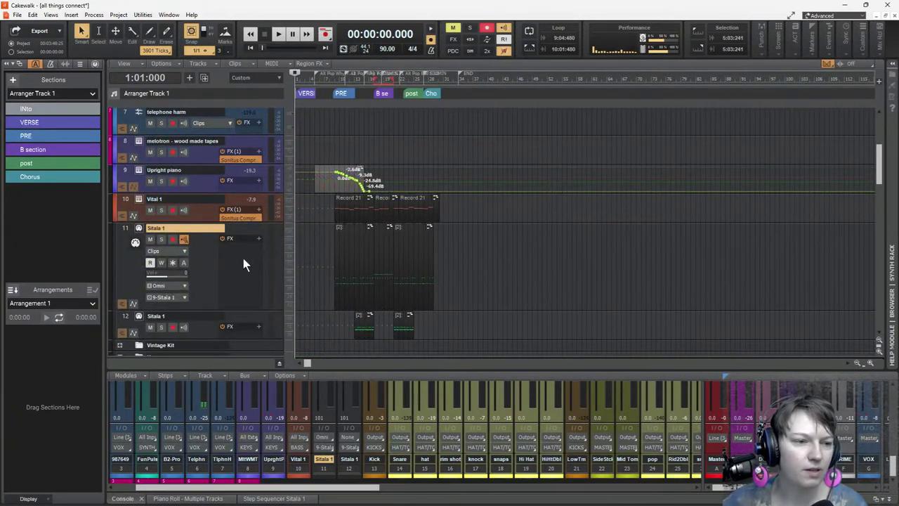
{"action": "scroll", "coordinate": [337, 176], "scroll_direction": "up", "scroll_amount": 3}
{"action": "scroll", "coordinate": [337, 176], "scroll_direction": "down", "scroll_amount": 3}
{"action": "left_click", "coordinate": [314, 188]}
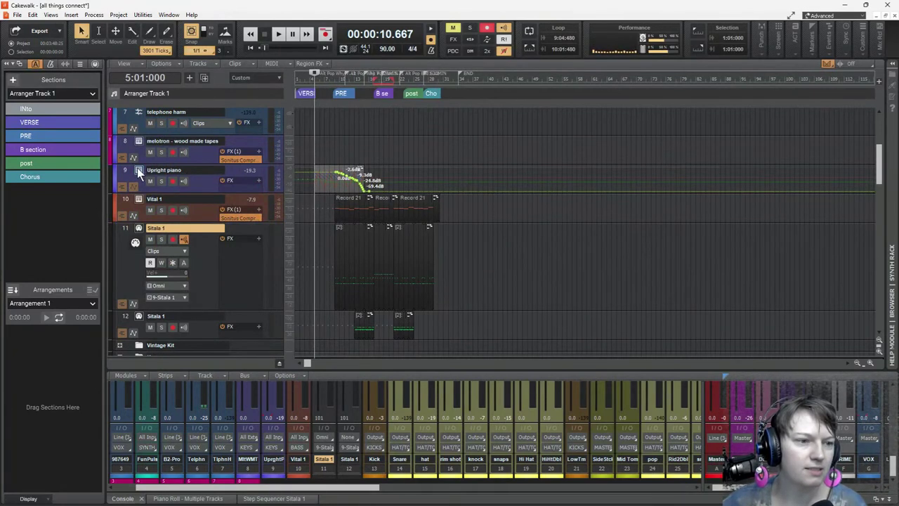
{"action": "left_click", "coordinate": [137, 167]}
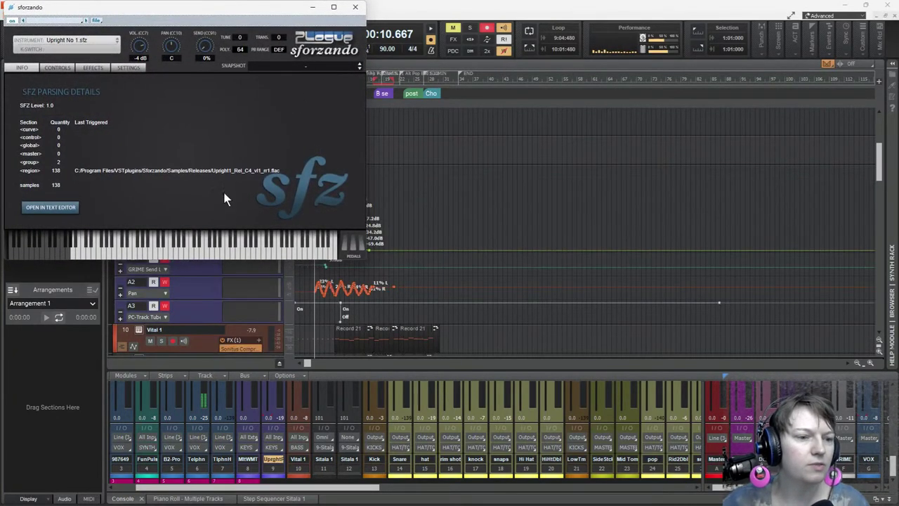
Step: Audition a few notes on the sforzando on-screen keyboard, and close the instrument
{"action": "left_click", "coordinate": [219, 254]}
{"action": "left_click", "coordinate": [166, 254]}
{"action": "left_click", "coordinate": [217, 257]}
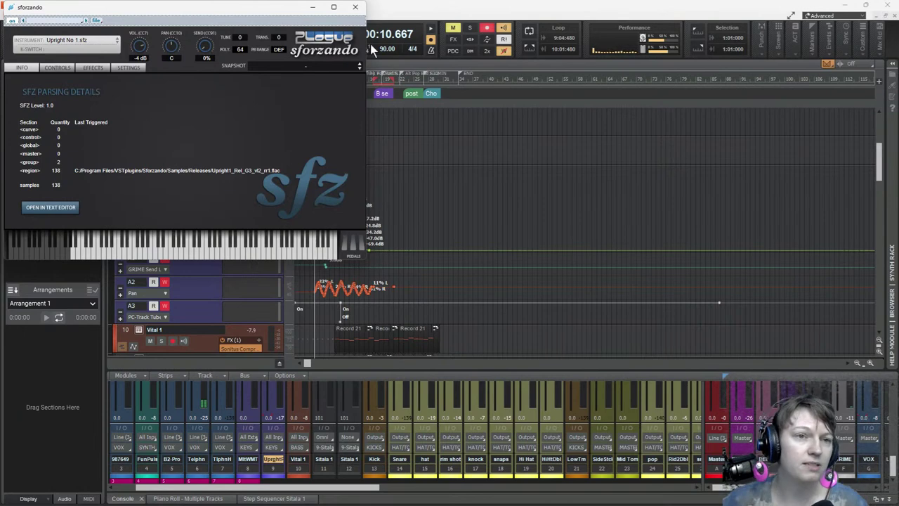
{"action": "left_click", "coordinate": [356, 7]}
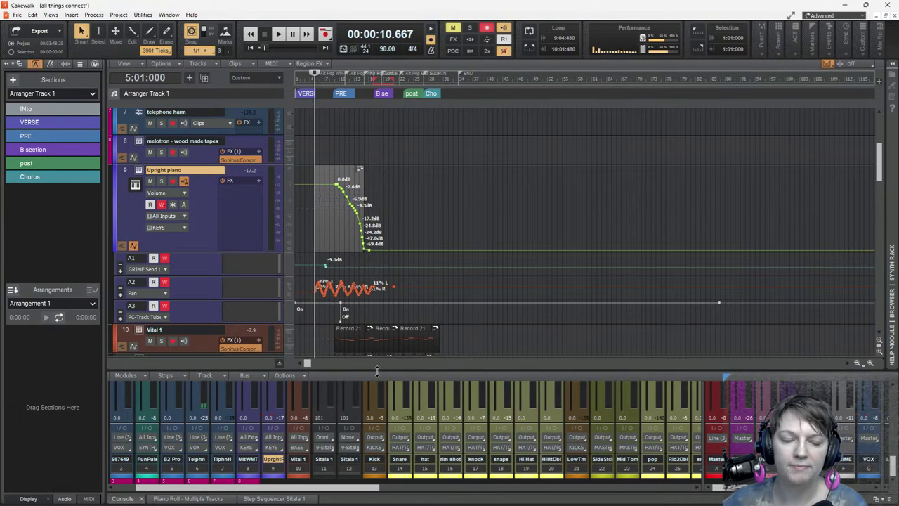
Step: Enlarge the console to show the sends, and examine the Upright piano channel strip with clip properties shown in the inspector
{"action": "left_click_drag", "start_coordinate": [372, 370], "coordinate": [371, 279]}
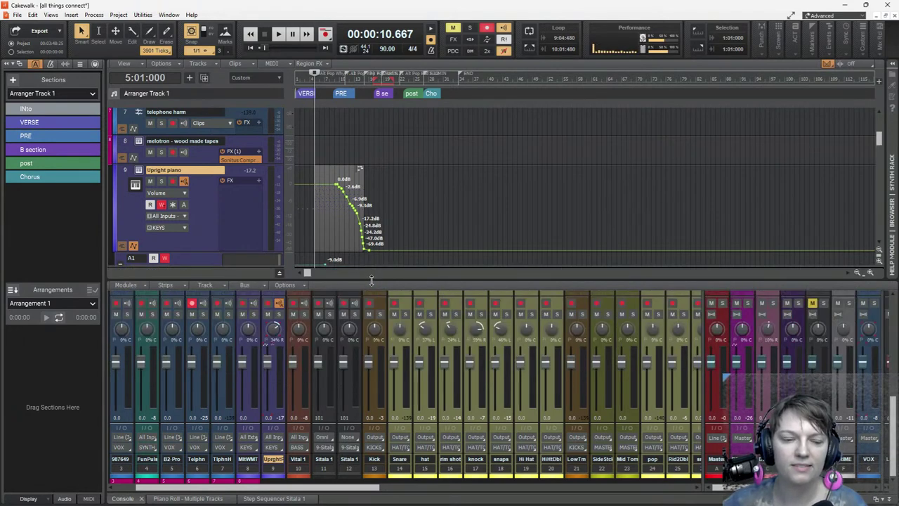
{"action": "scroll", "coordinate": [414, 336], "scroll_direction": "up", "scroll_amount": 5}
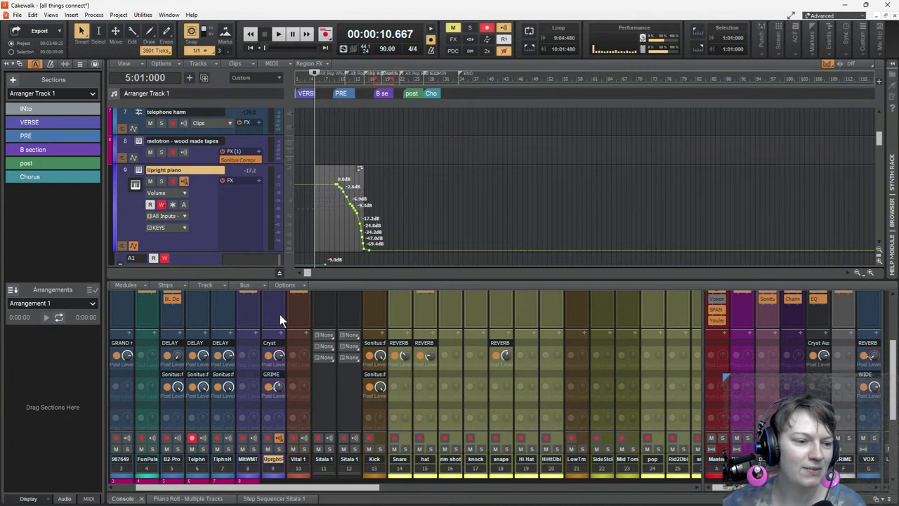
{"action": "left_click", "coordinate": [62, 61]}
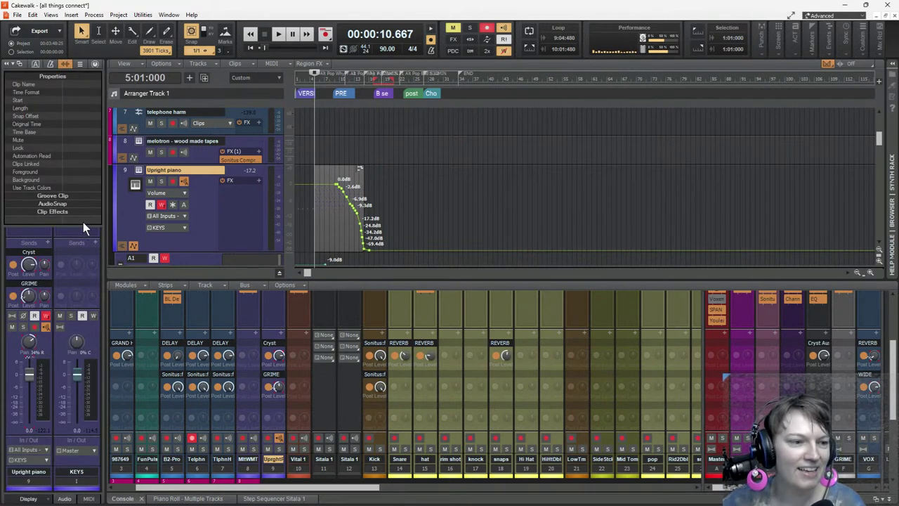
{"action": "scroll", "coordinate": [58, 278], "scroll_direction": "up", "scroll_amount": 2}
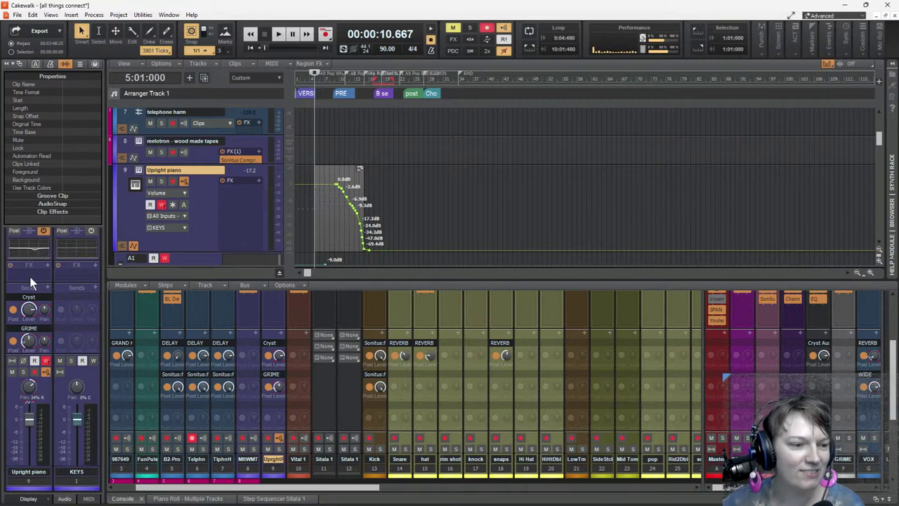
{"action": "scroll", "coordinate": [30, 277], "scroll_direction": "up", "scroll_amount": 2}
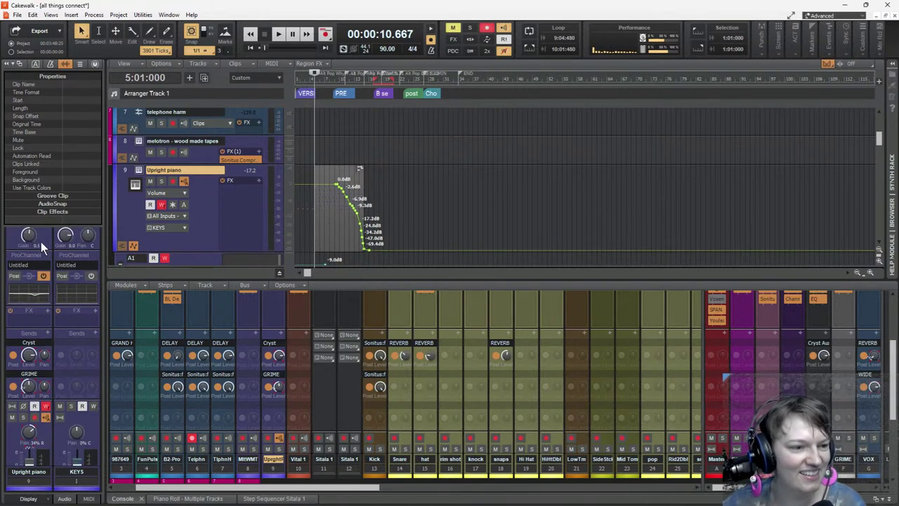
{"action": "scroll", "coordinate": [49, 280], "scroll_direction": "down", "scroll_amount": 4}
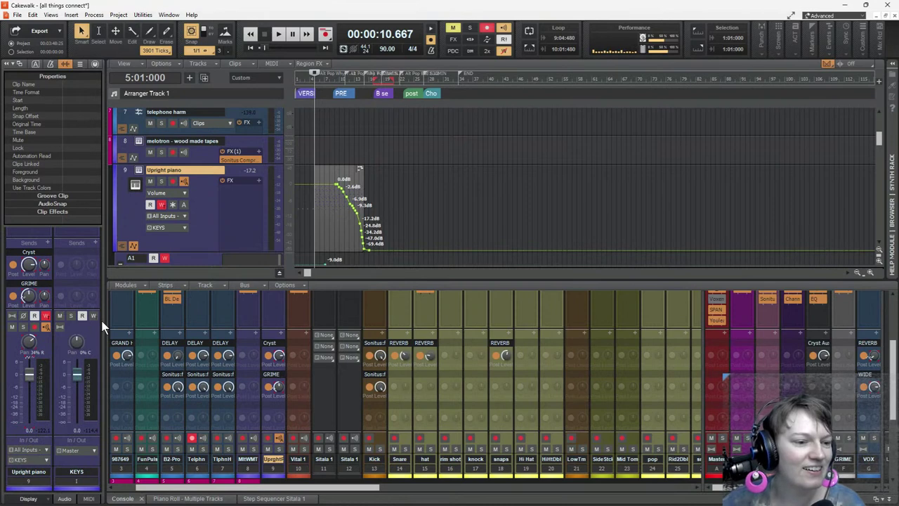
Step: Show the track properties in the inspector and select the whole Upright piano track
{"action": "left_click", "coordinate": [50, 64]}
{"action": "left_click", "coordinate": [67, 63]}
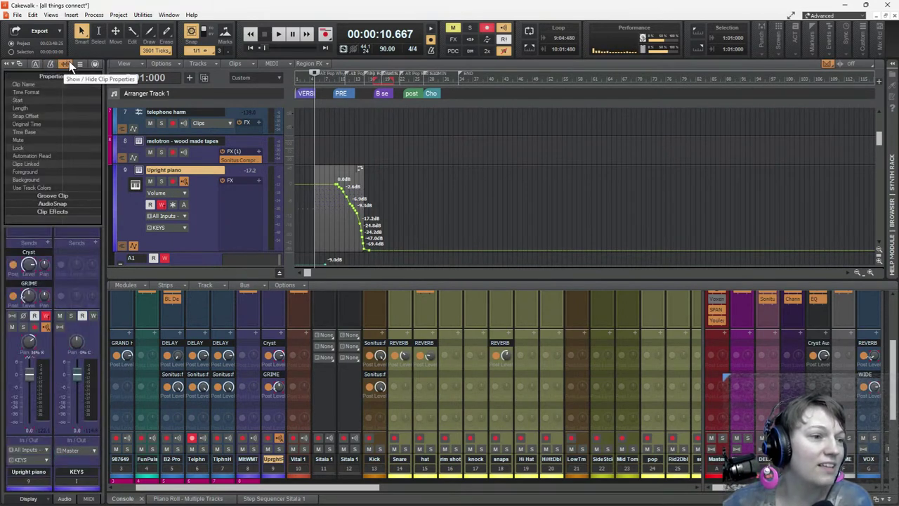
{"action": "left_click", "coordinate": [80, 64]}
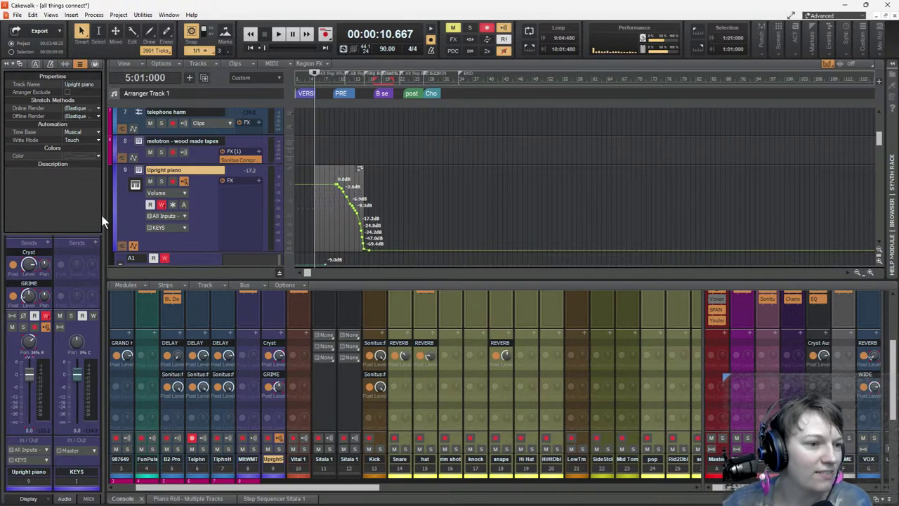
{"action": "left_click", "coordinate": [32, 475]}
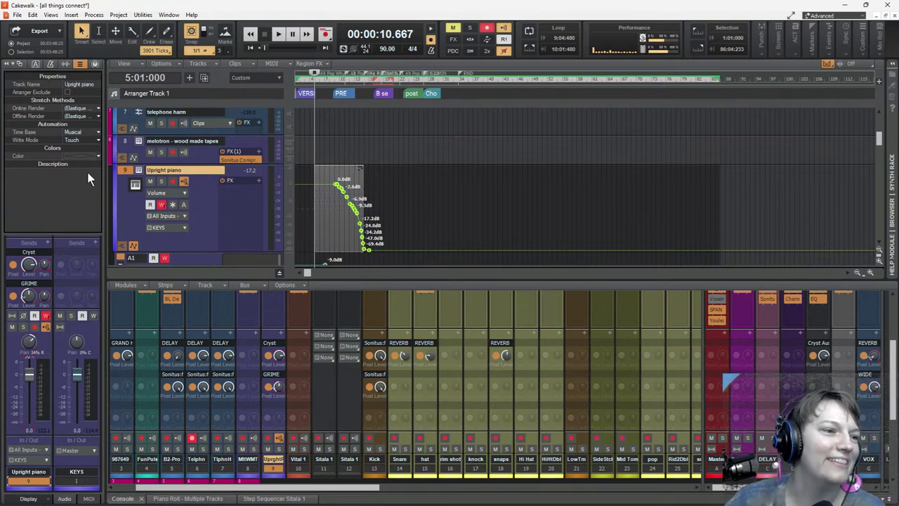
Step: Switch the inspector from the track properties to the Upright piano's ProChannel
{"action": "left_click", "coordinate": [82, 64]}
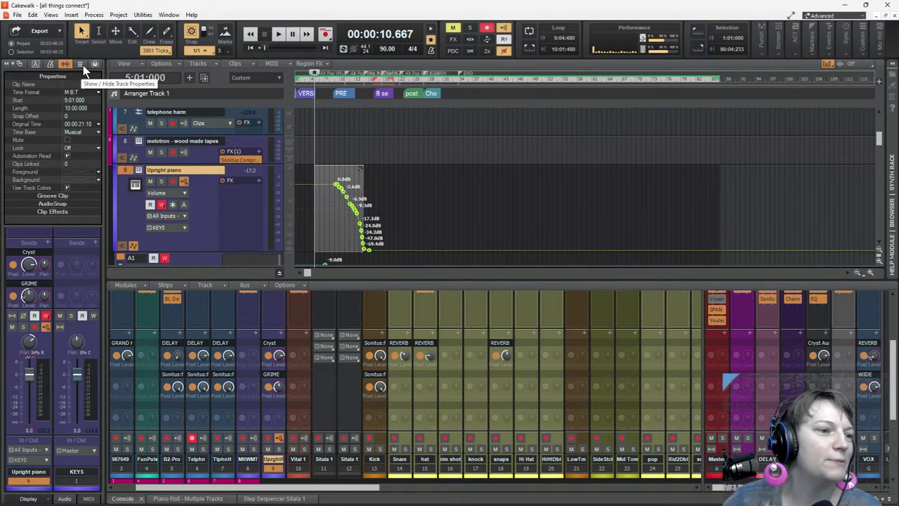
{"action": "left_click", "coordinate": [82, 65]}
{"action": "left_click", "coordinate": [93, 62]}
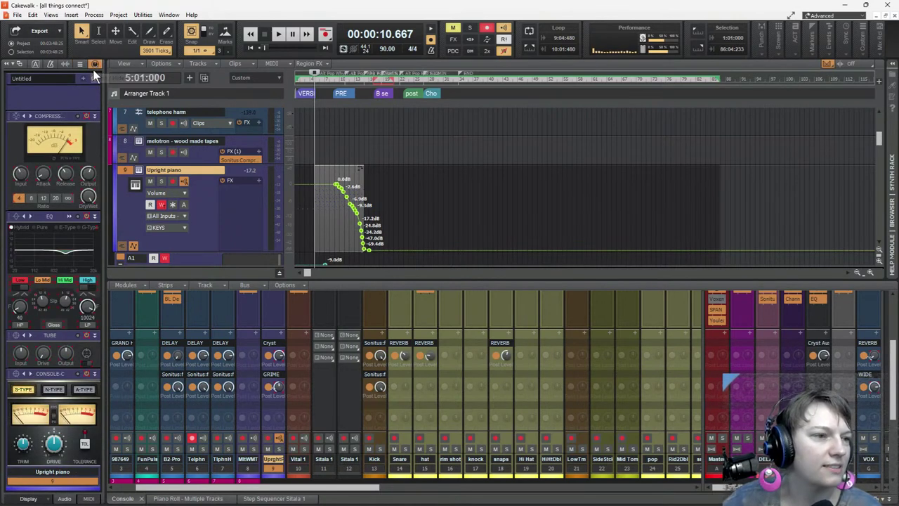
Step: Compare the Upright piano's track properties with its ProChannel in the inspector, and examine its channel strip from gain down to input and output
{"action": "left_click", "coordinate": [81, 64]}
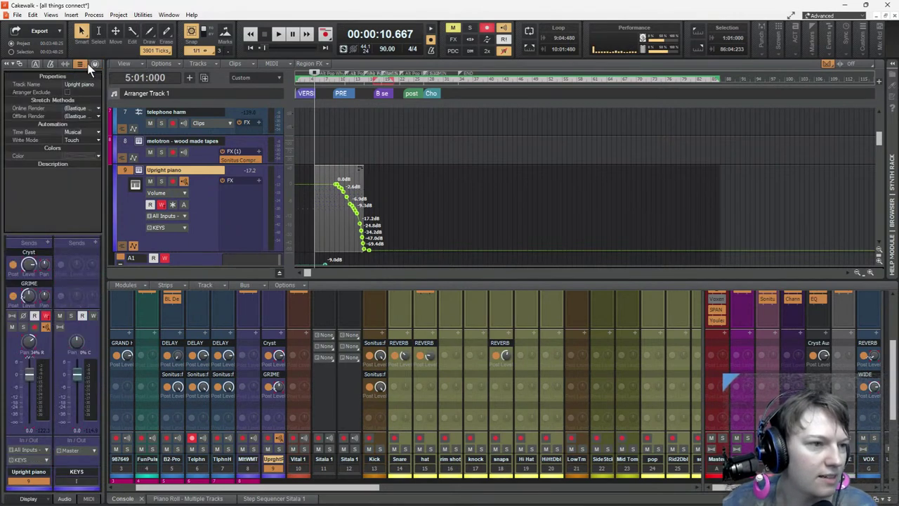
{"action": "left_click", "coordinate": [97, 65]}
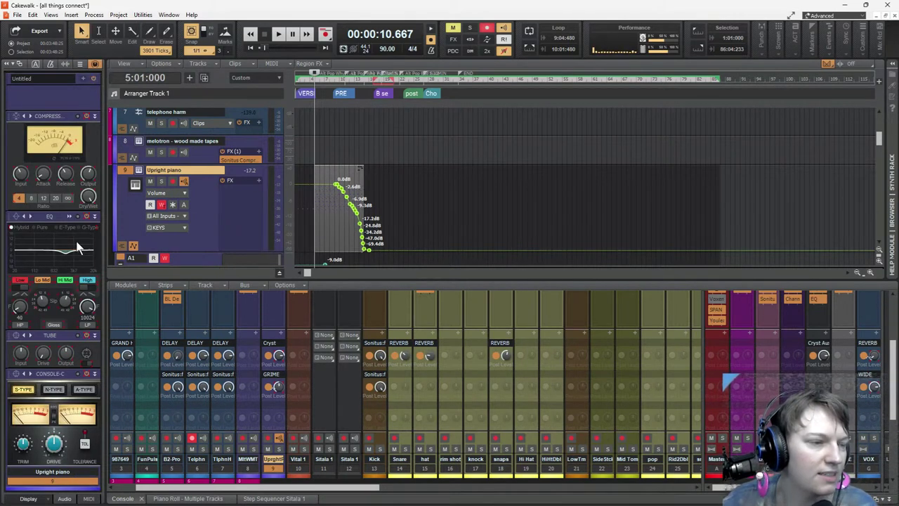
{"action": "left_click", "coordinate": [80, 64]}
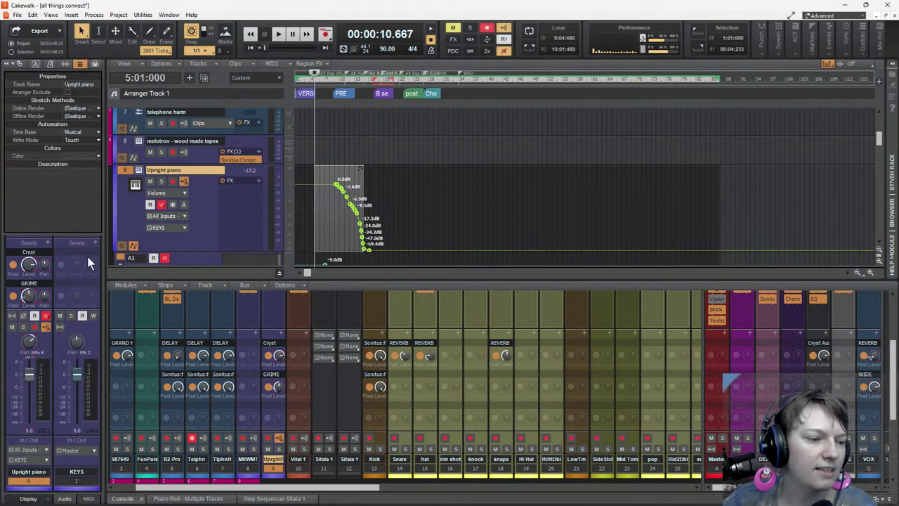
{"action": "scroll", "coordinate": [81, 294], "scroll_direction": "up", "scroll_amount": 5}
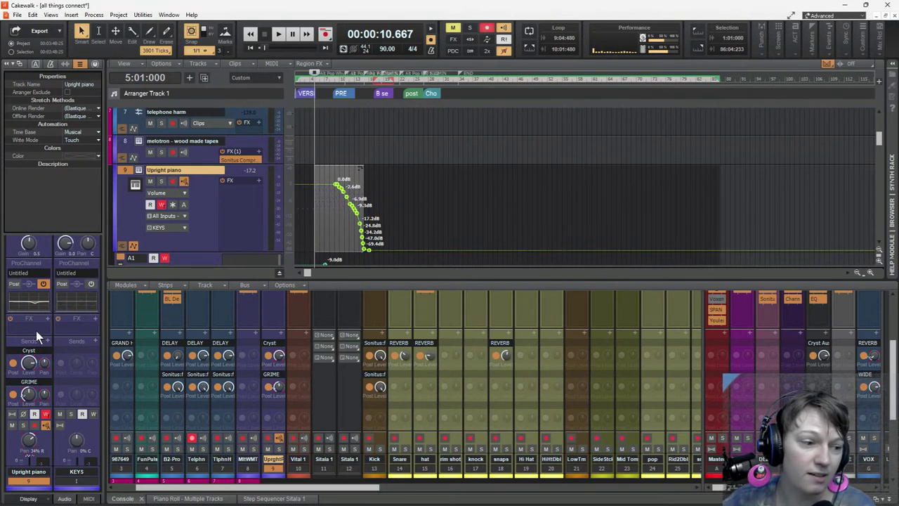
{"action": "scroll", "coordinate": [86, 317], "scroll_direction": "down", "scroll_amount": 3}
{"action": "scroll", "coordinate": [89, 313], "scroll_direction": "down", "scroll_amount": 2}
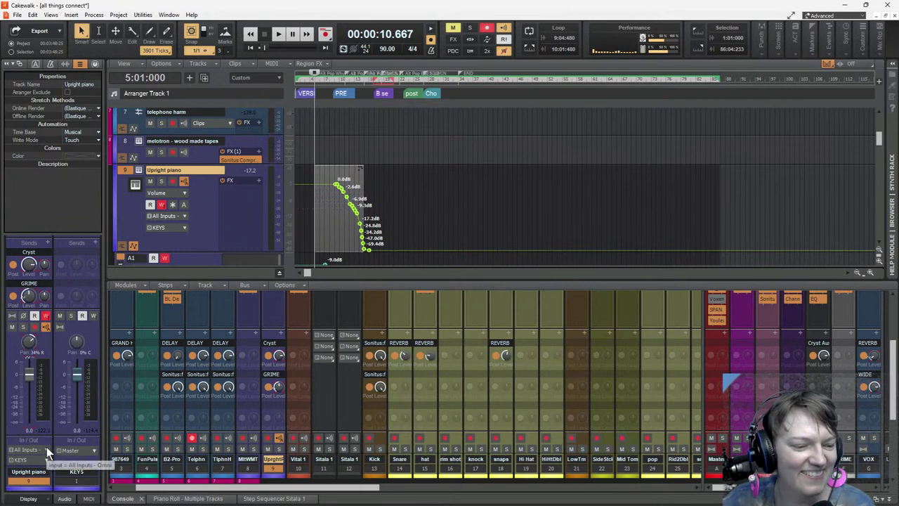
{"action": "scroll", "coordinate": [57, 265], "scroll_direction": "up", "scroll_amount": 5}
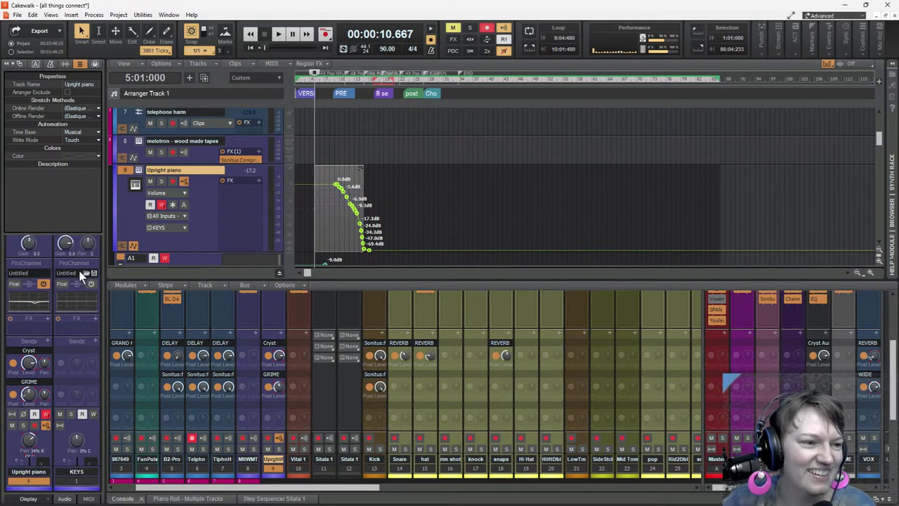
Step: Show the clip properties in the inspector and examine the Groove Clip, Clip Effects and AudioSnap sections
{"action": "left_click", "coordinate": [66, 64]}
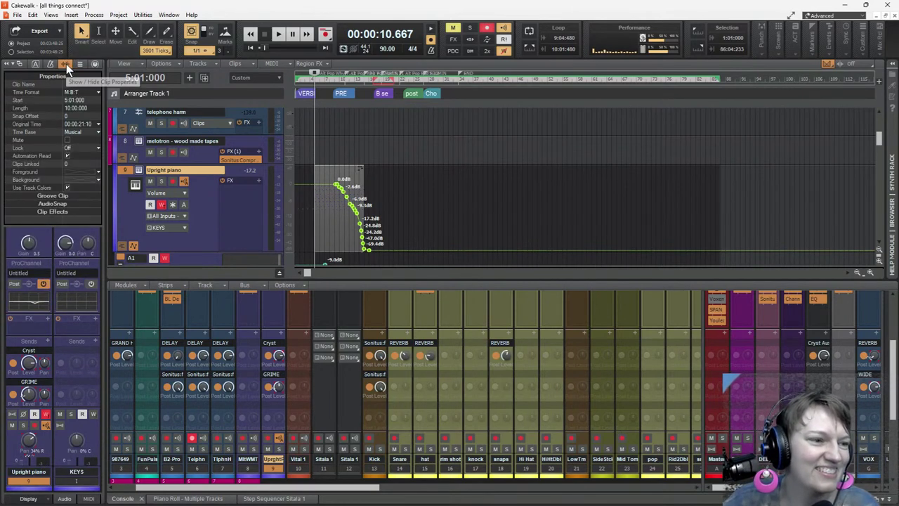
{"action": "left_click", "coordinate": [60, 205]}
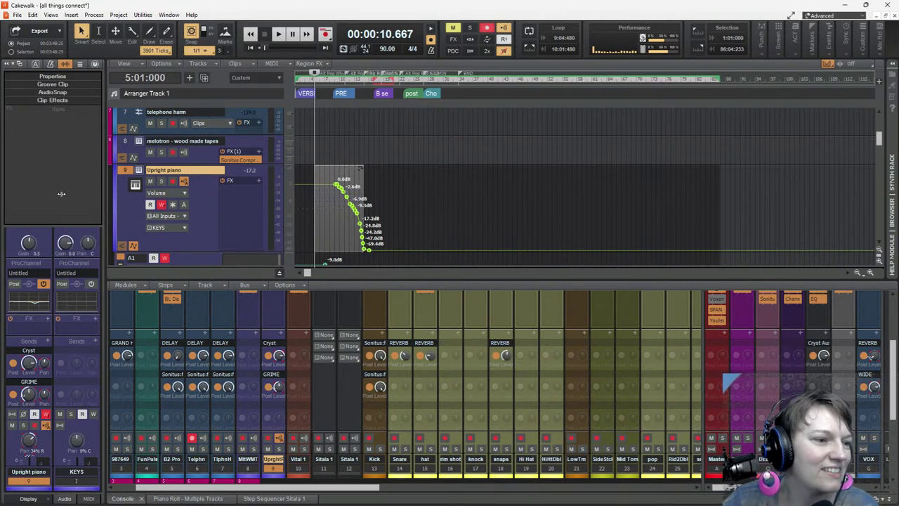
{"action": "left_click", "coordinate": [56, 99]}
{"action": "left_click", "coordinate": [56, 86]}
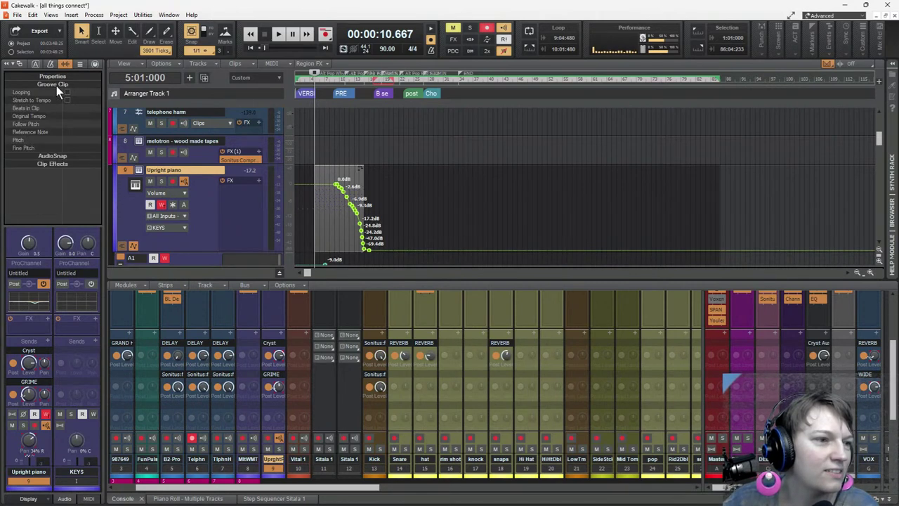
{"action": "left_click", "coordinate": [56, 76]}
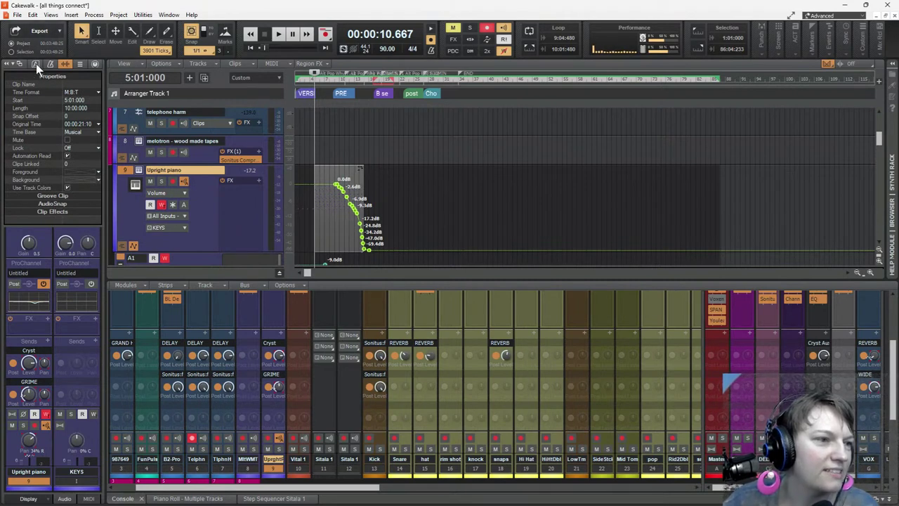
{"action": "left_click", "coordinate": [60, 203]}
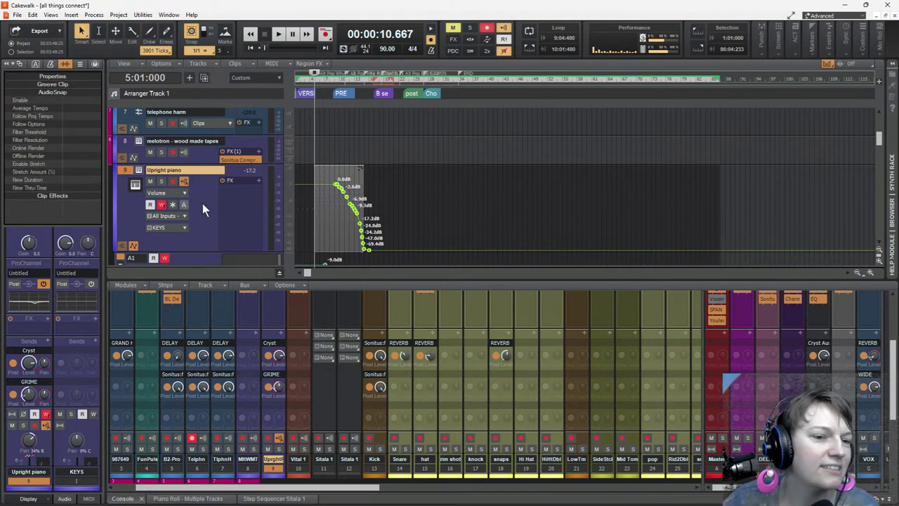
Step: Clear the Upright piano clip selection, and play from 5:01:000 with the Upright piano track soloed
{"action": "left_click", "coordinate": [316, 153]}
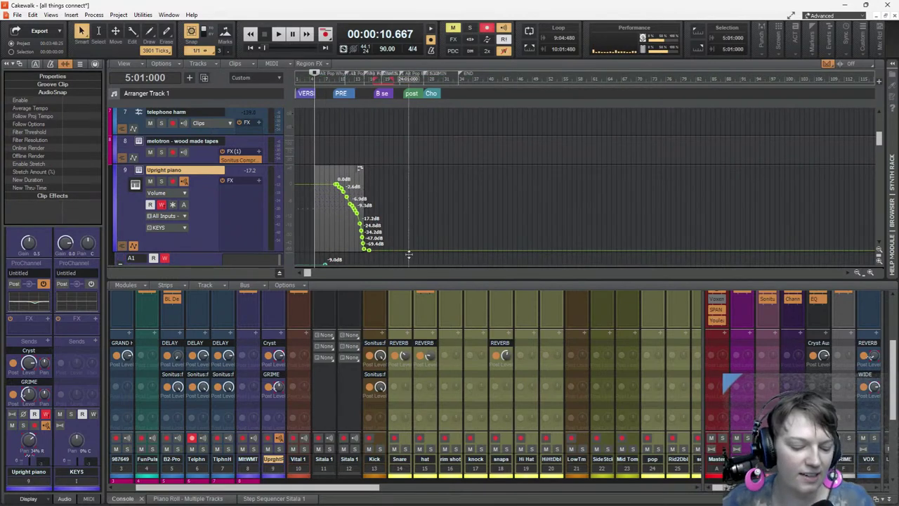
{"action": "scroll", "coordinate": [421, 183], "scroll_direction": "up", "scroll_amount": 3}
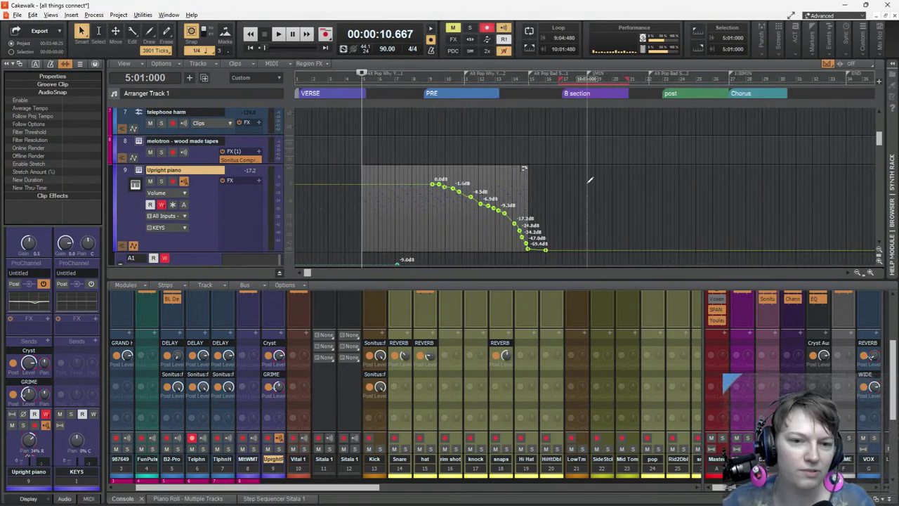
{"action": "key", "text": "space"}
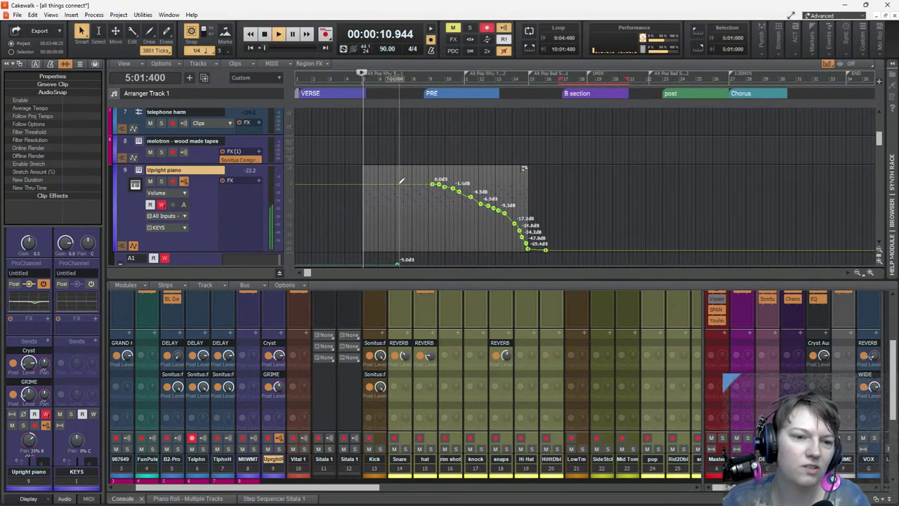
{"action": "left_click", "coordinate": [161, 182]}
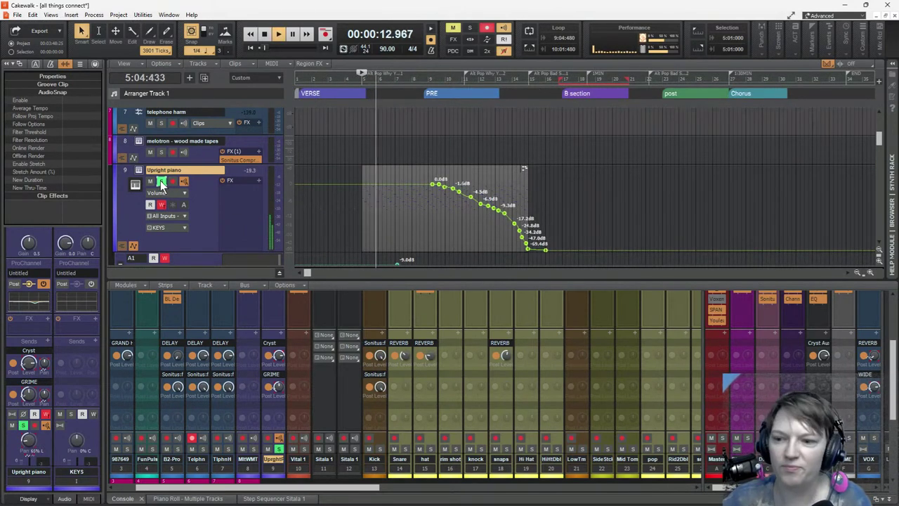
{"action": "key", "text": "space"}
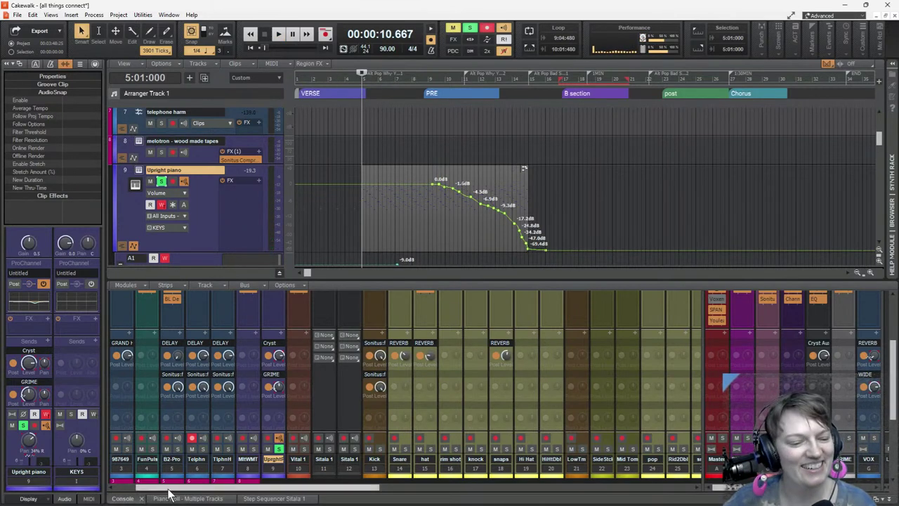
Step: Show the Upright piano's MIDI channel strip in the inspector, and play from 5:01:000, turning off the track's solo during playback
{"action": "left_click", "coordinate": [88, 499]}
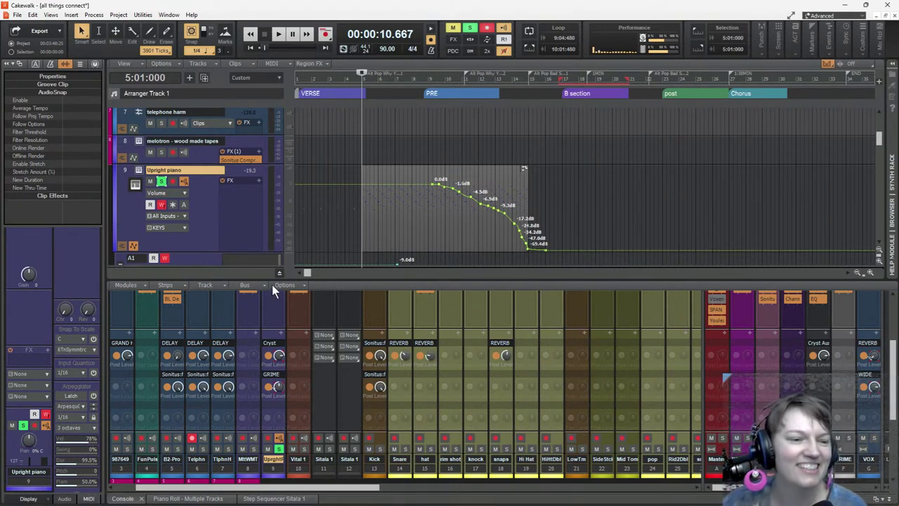
{"action": "scroll", "coordinate": [98, 404], "scroll_direction": "down", "scroll_amount": 2}
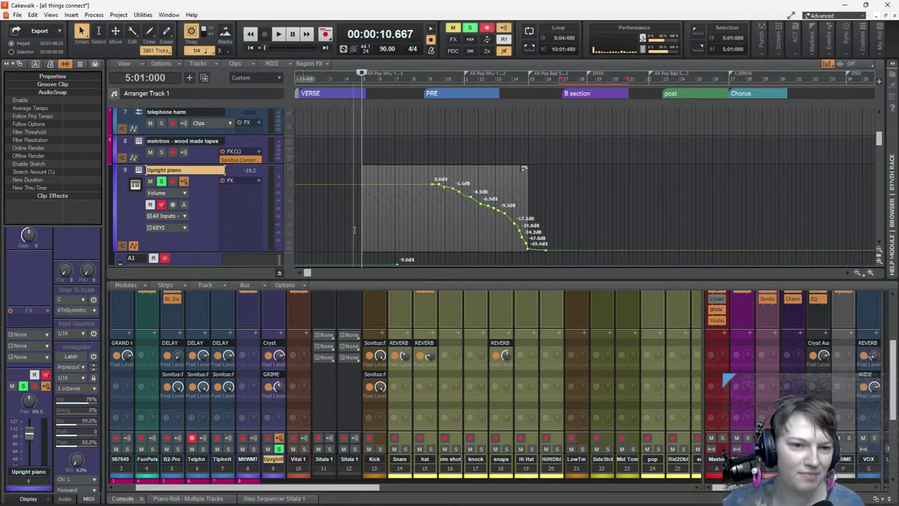
{"action": "left_click", "coordinate": [278, 33]}
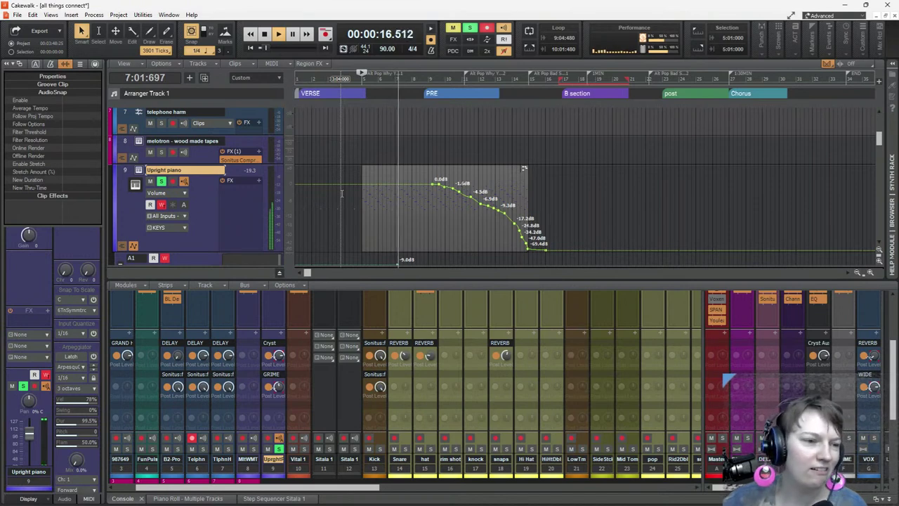
{"action": "left_click", "coordinate": [161, 182]}
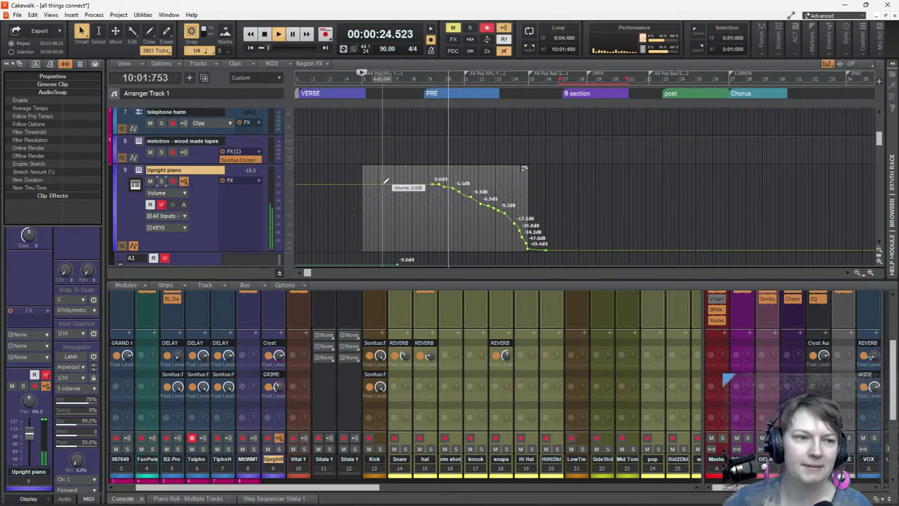
{"action": "key", "text": "space"}
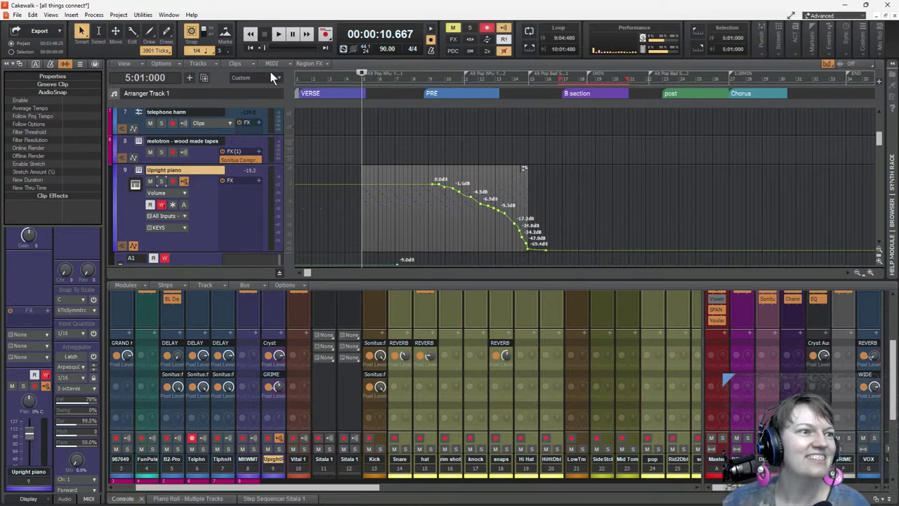
Step: Hide the automation lanes below the Upright piano track
{"action": "scroll", "coordinate": [470, 175], "scroll_direction": "down", "scroll_amount": 4}
{"action": "scroll", "coordinate": [477, 210], "scroll_direction": "up", "scroll_amount": 3}
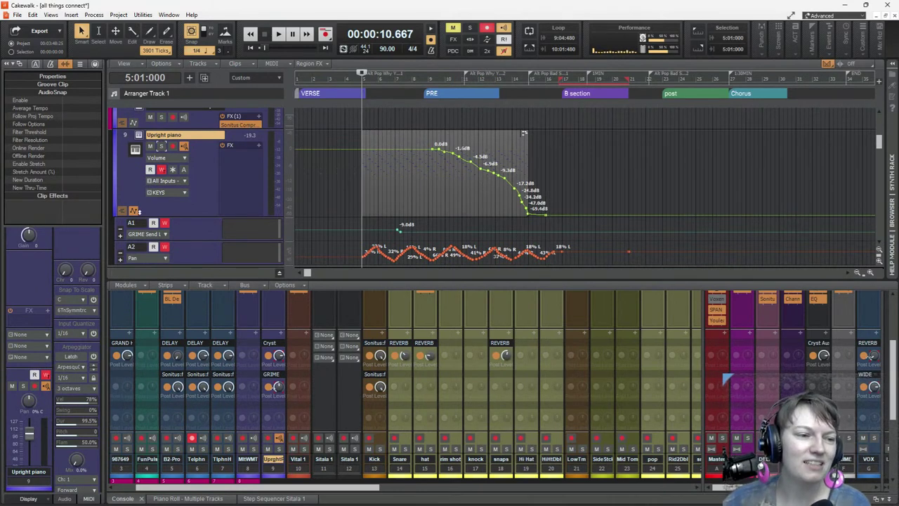
{"action": "left_click", "coordinate": [134, 210]}
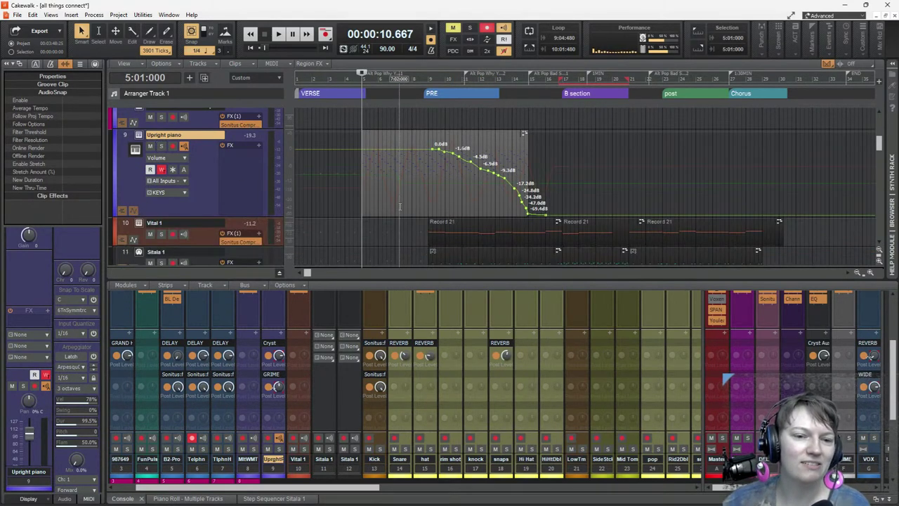
Step: Look through the tracks from Vital 1 down to silent kick, and briefly play the song from 3:02:000
{"action": "scroll", "coordinate": [412, 190], "scroll_direction": "down", "scroll_amount": 3}
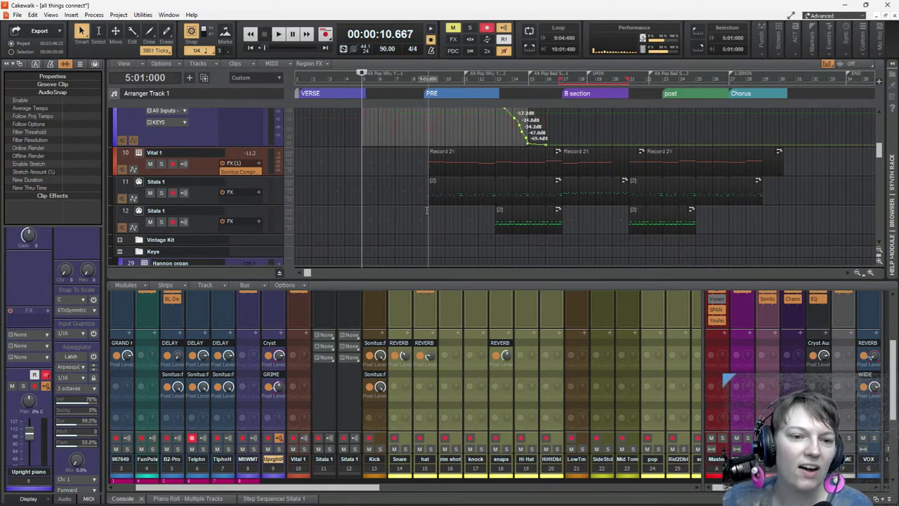
{"action": "left_click", "coordinate": [427, 211]}
{"action": "scroll", "coordinate": [429, 211], "scroll_direction": "down", "scroll_amount": 10}
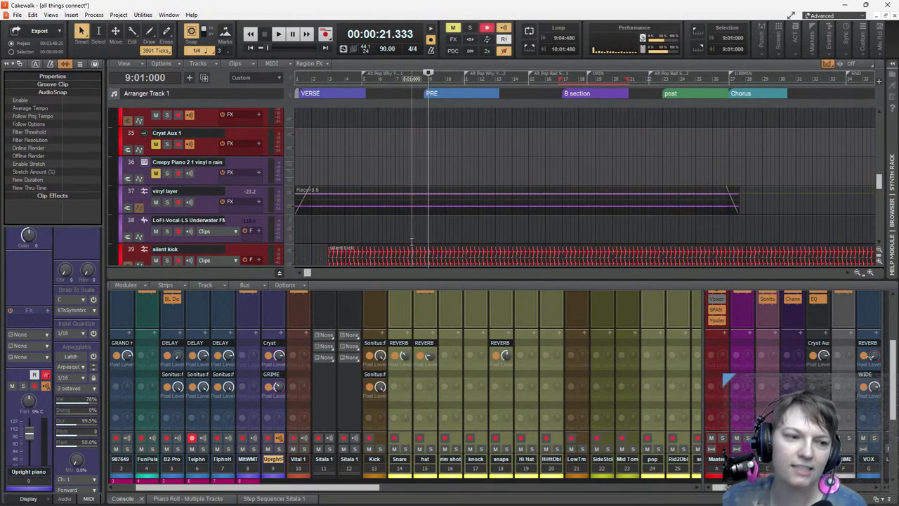
{"action": "scroll", "coordinate": [419, 204], "scroll_direction": "up", "scroll_amount": 2}
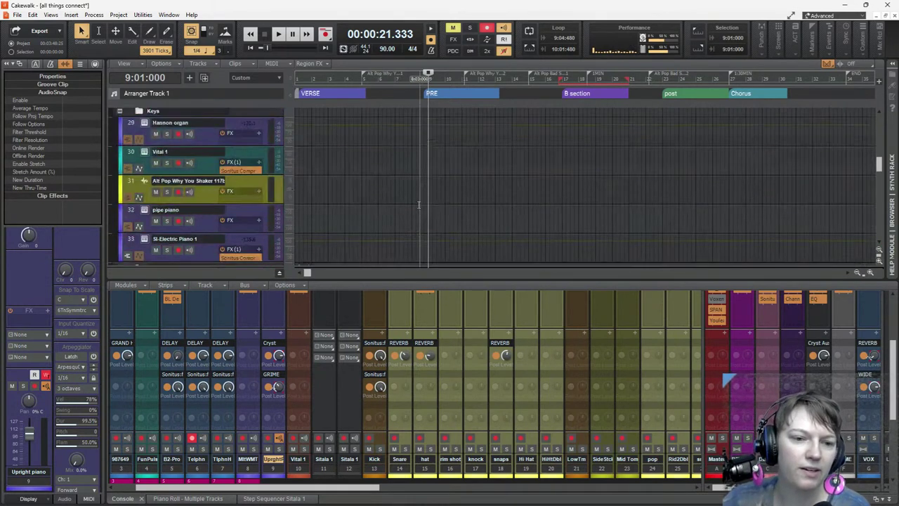
{"action": "scroll", "coordinate": [419, 204], "scroll_direction": "down", "scroll_amount": 2}
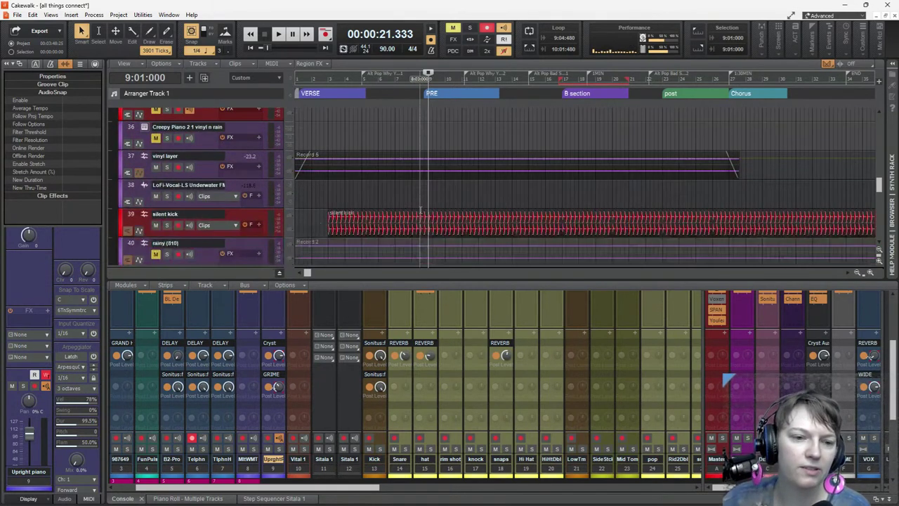
{"action": "left_click", "coordinate": [329, 196]}
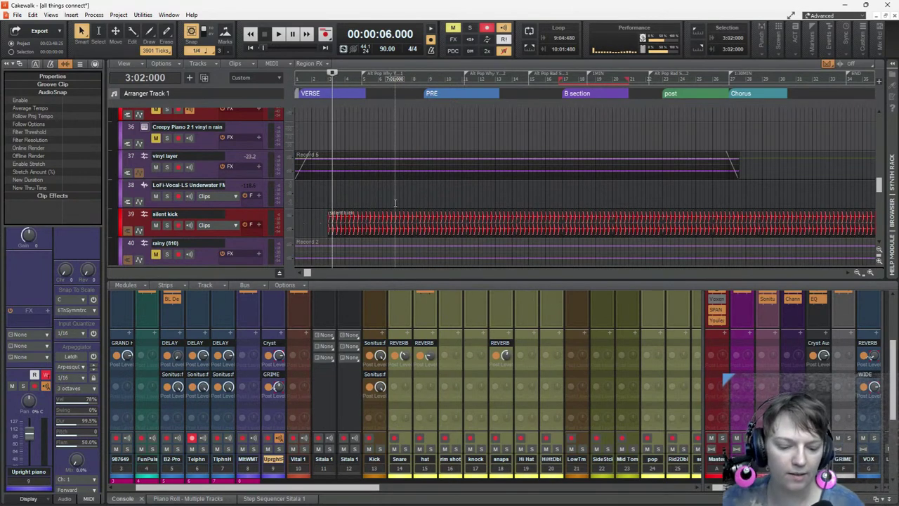
{"action": "key", "text": "space"}
{"action": "key", "text": "space"}
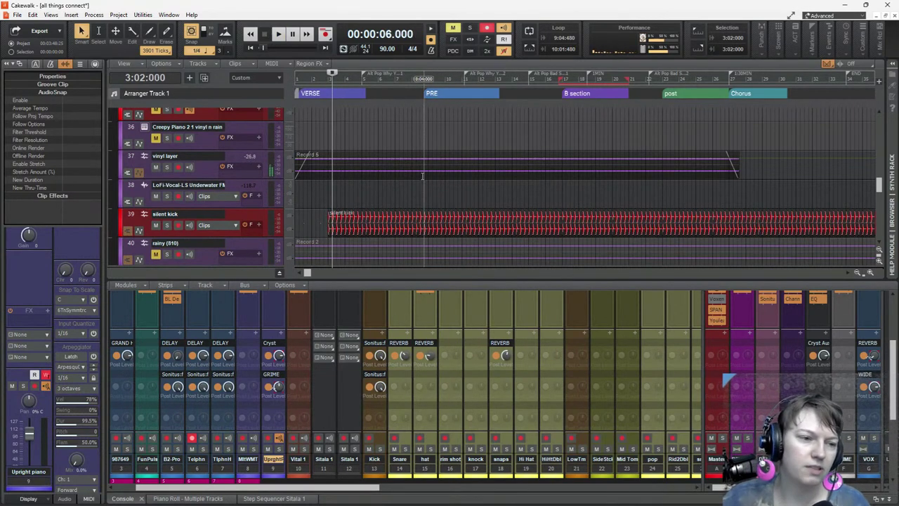
Step: Expand and solo the vinyl layer track, and audition it from 3:02:000
{"action": "scroll", "coordinate": [416, 175], "scroll_direction": "down", "scroll_amount": 2}
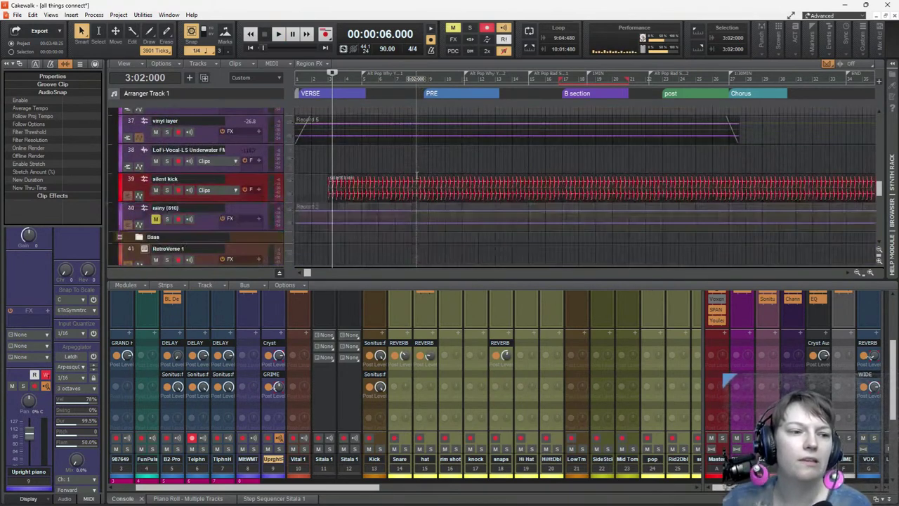
{"action": "double_click", "coordinate": [188, 122]}
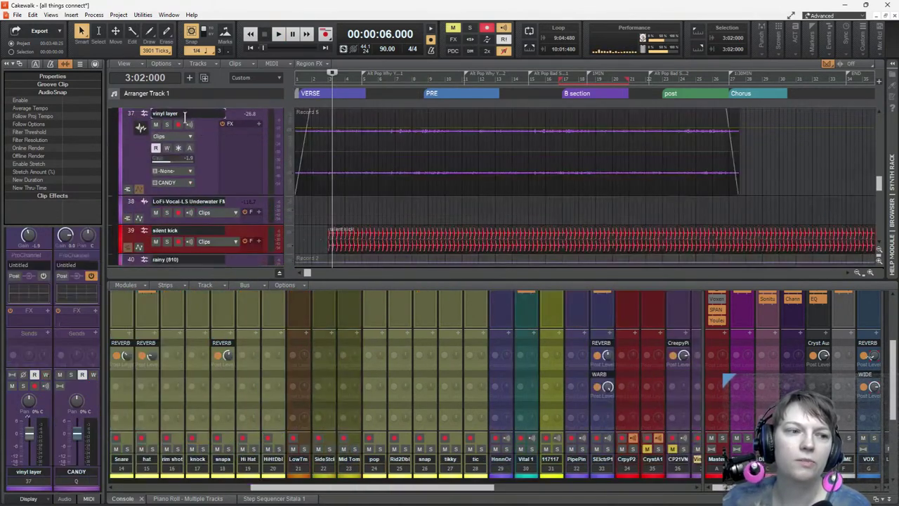
{"action": "left_click", "coordinate": [169, 159]}
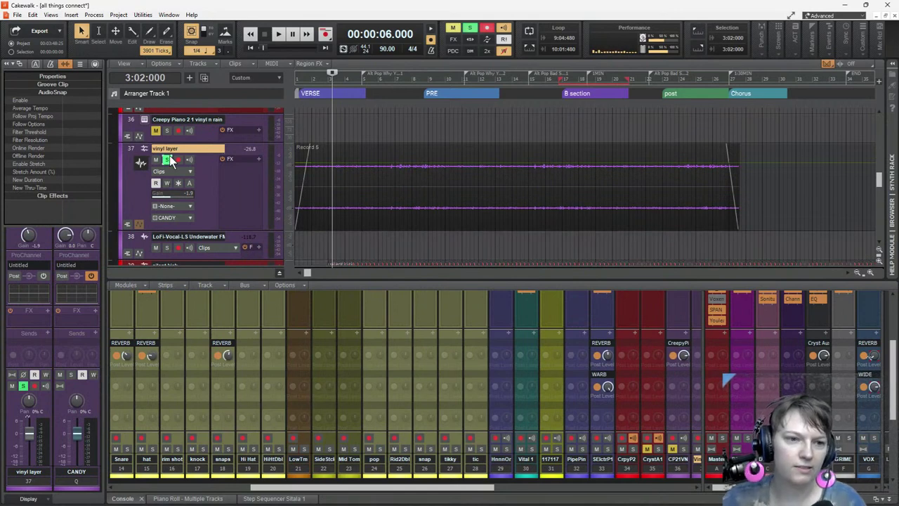
{"action": "key", "text": "space"}
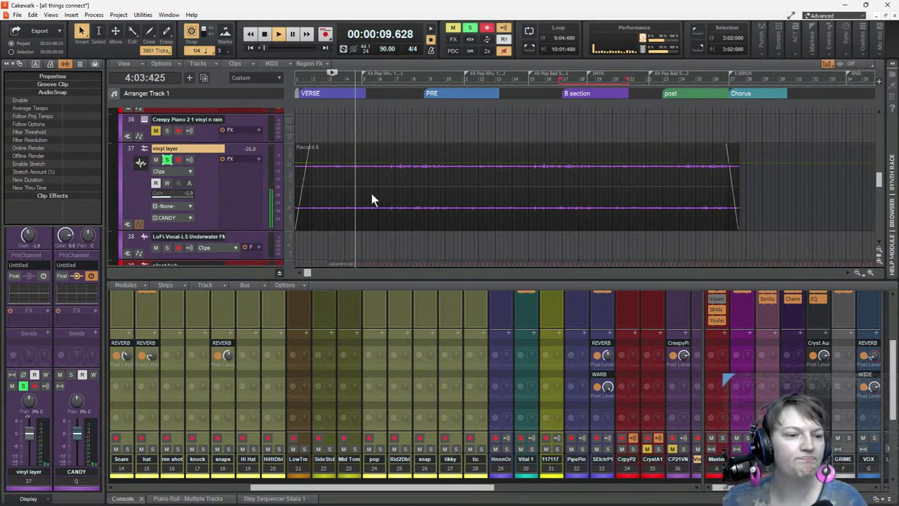
{"action": "key", "text": "space"}
Step: Open the Vital synth window of the fun pulse track
{"action": "scroll", "coordinate": [472, 181], "scroll_direction": "up", "scroll_amount": 10}
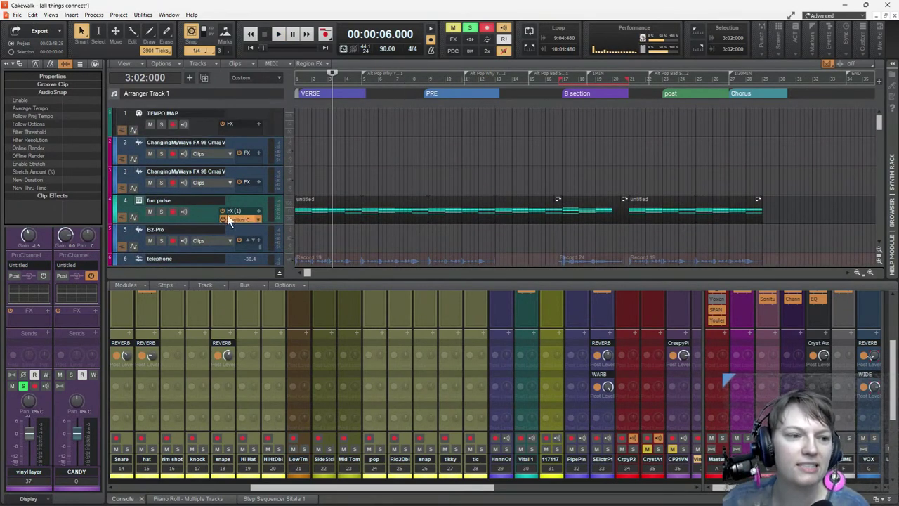
{"action": "left_click", "coordinate": [138, 202]}
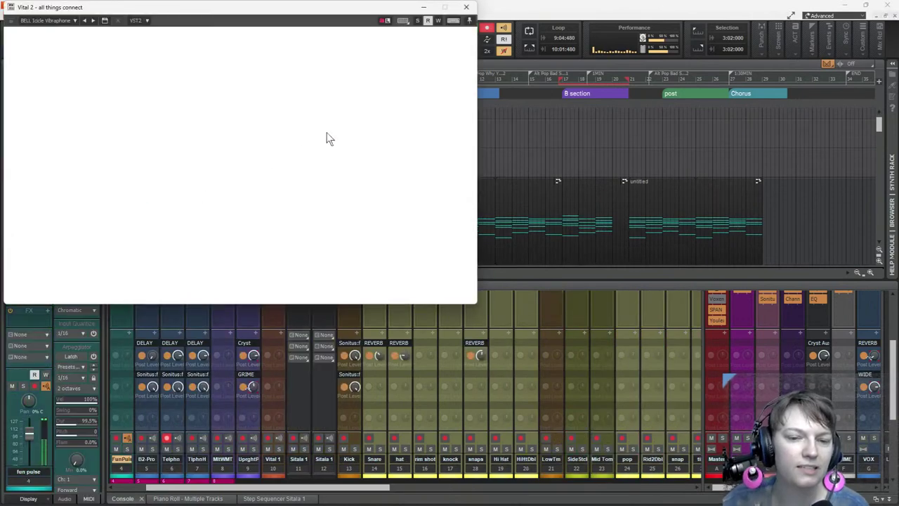
Step: Solo the fun pulse track and audition it from 3:02:000 with its Vital synth window in view
{"action": "left_click_drag", "start_coordinate": [286, 13], "coordinate": [660, 53]}
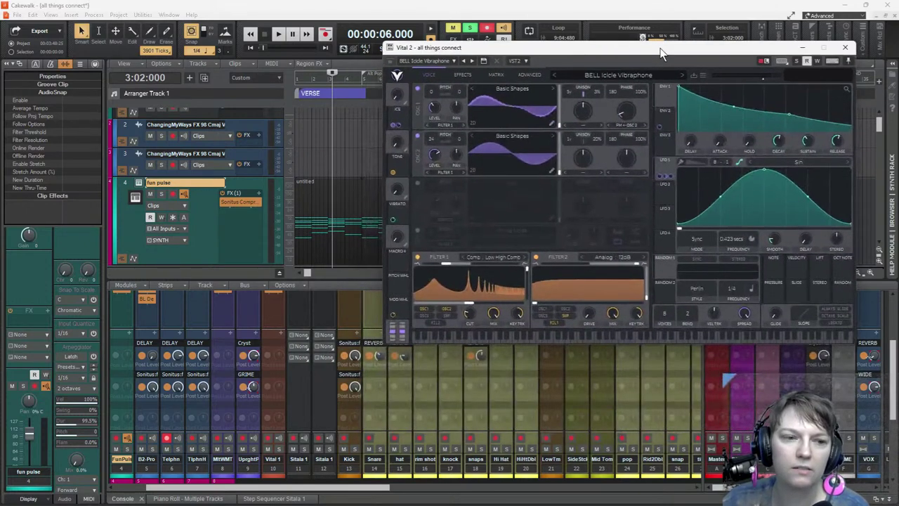
{"action": "left_click", "coordinate": [161, 193]}
{"action": "left_click", "coordinate": [469, 30]}
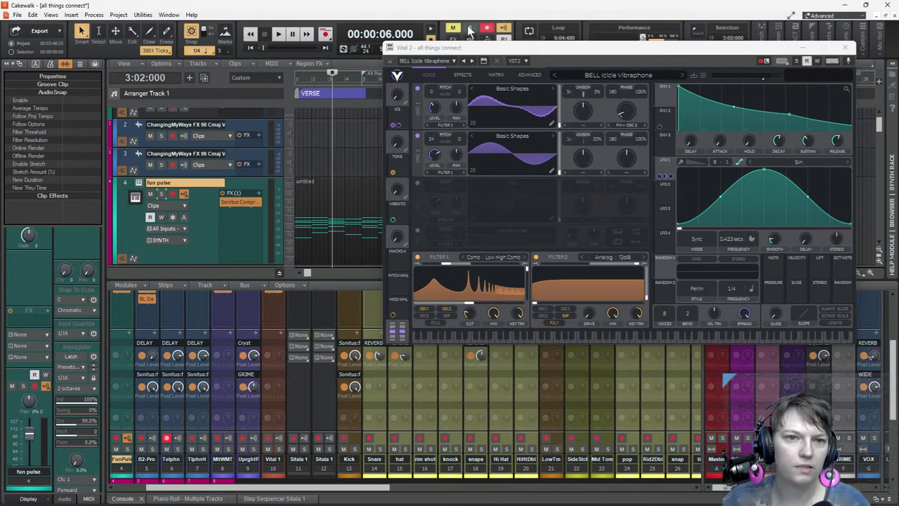
{"action": "left_click", "coordinate": [162, 194]}
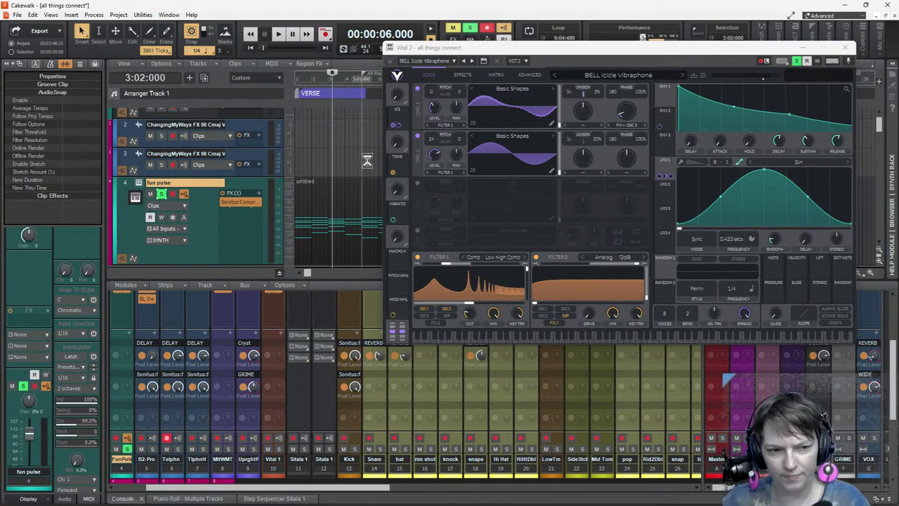
{"action": "key", "text": "space"}
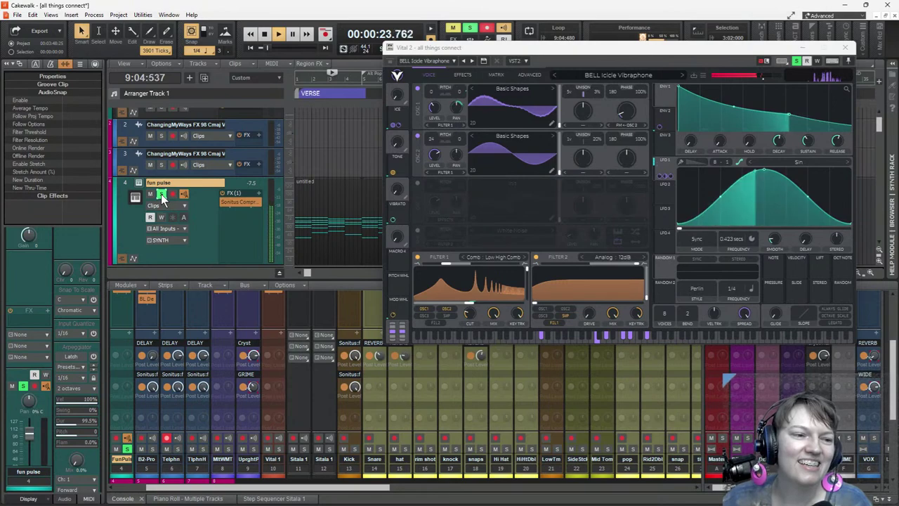
{"action": "left_click", "coordinate": [264, 35]}
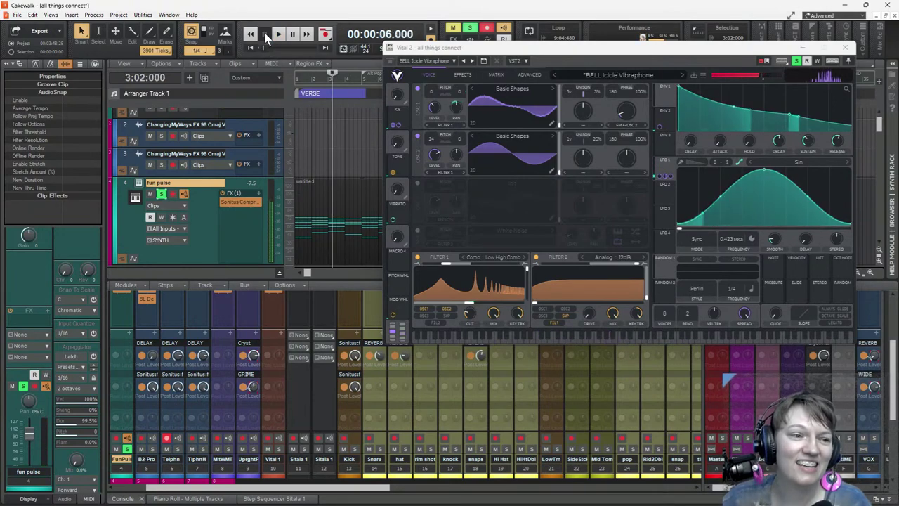
{"action": "left_click_drag", "start_coordinate": [631, 49], "coordinate": [468, 125]}
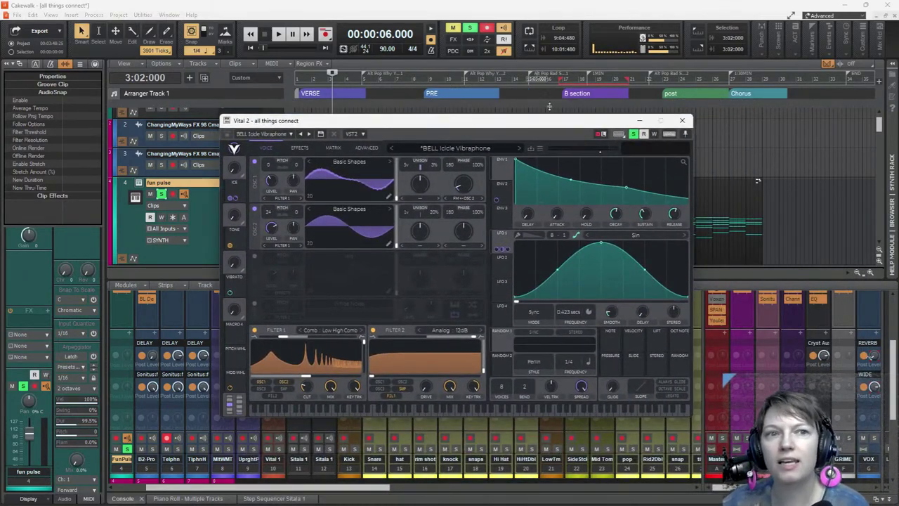
Step: Switch to the ChordChord generator in Chrome, audition its four-chord progression in C, and return to Cakewalk
{"action": "mouse_move", "coordinate": [456, 501]}
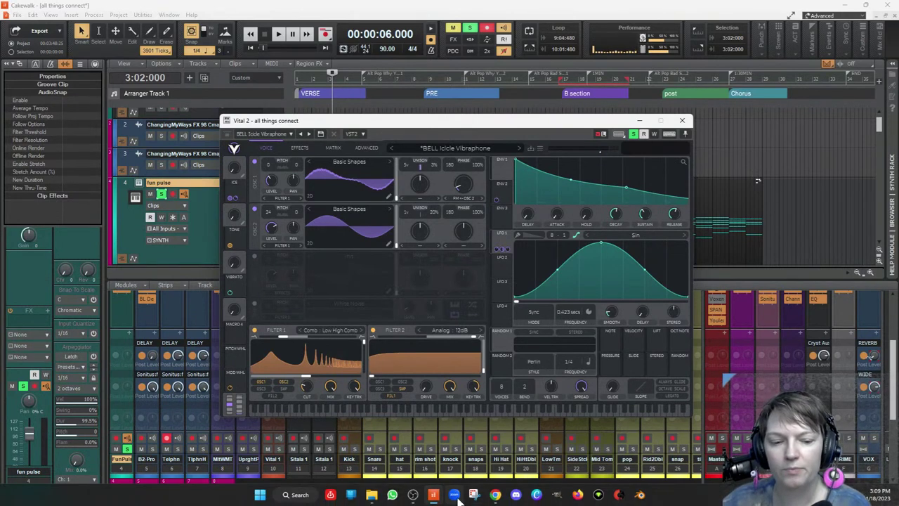
{"action": "mouse_move", "coordinate": [495, 494]}
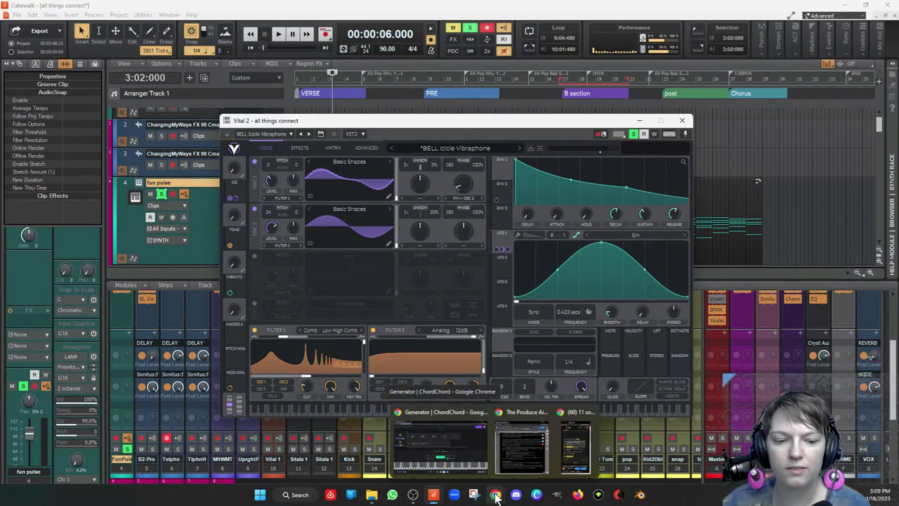
{"action": "left_click", "coordinate": [471, 435]}
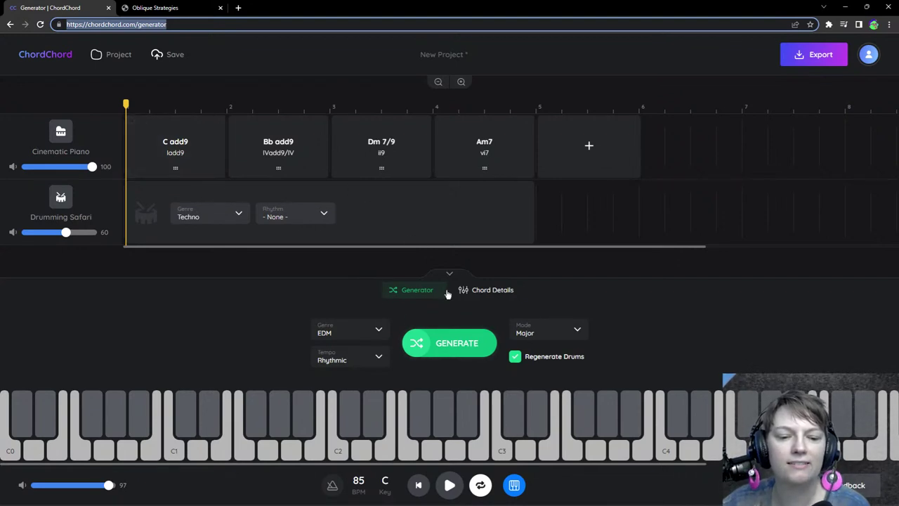
{"action": "left_click", "coordinate": [449, 485]}
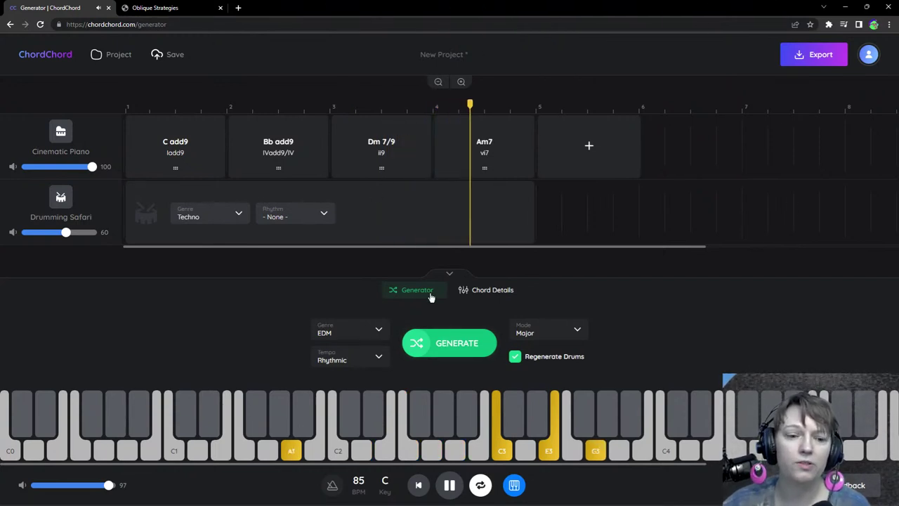
{"action": "left_click", "coordinate": [450, 484]}
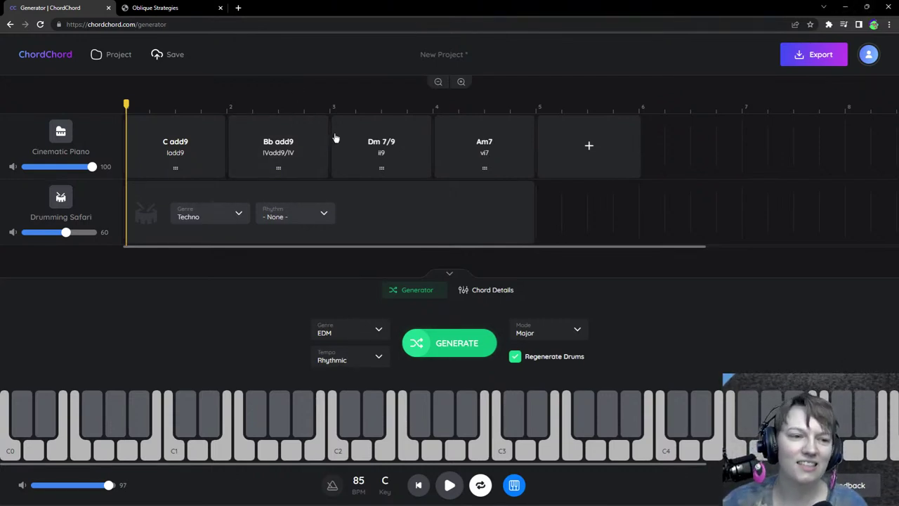
{"action": "mouse_move", "coordinate": [447, 132]}
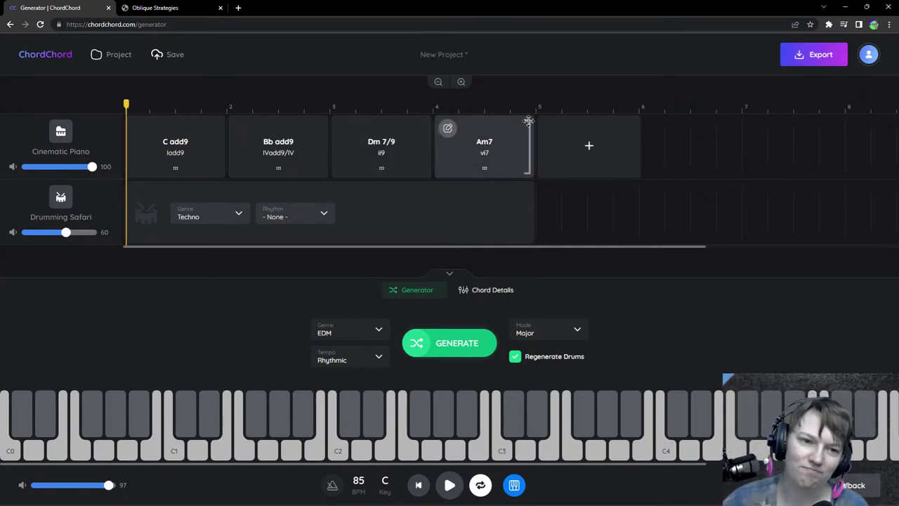
{"action": "left_click", "coordinate": [845, 7]}
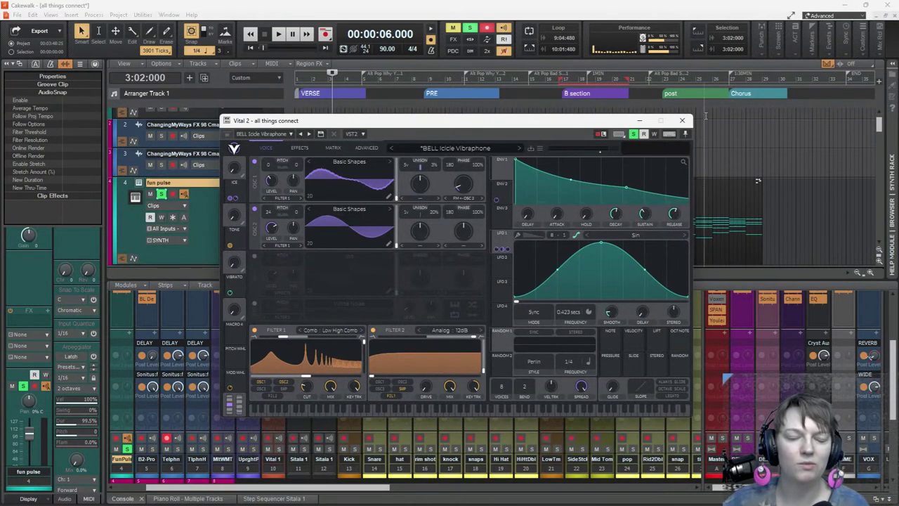
Step: Close the Vital window and the all things connect project without saving, and open the recent project one last time.cwp
{"action": "left_click", "coordinate": [684, 122]}
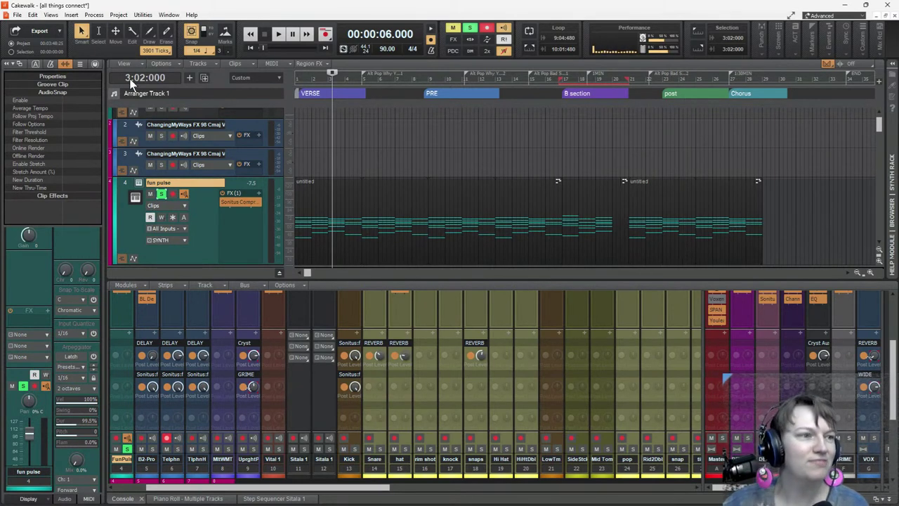
{"action": "left_click", "coordinate": [17, 15]}
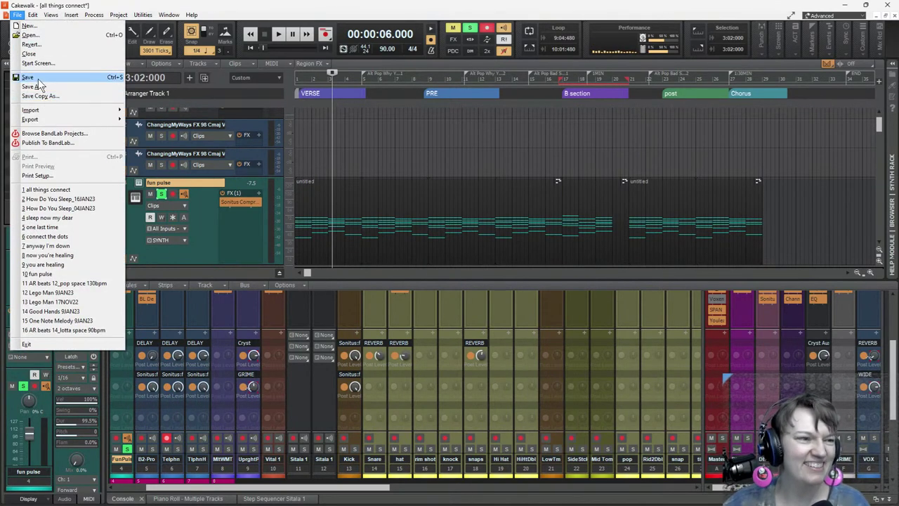
{"action": "left_click", "coordinate": [38, 53]}
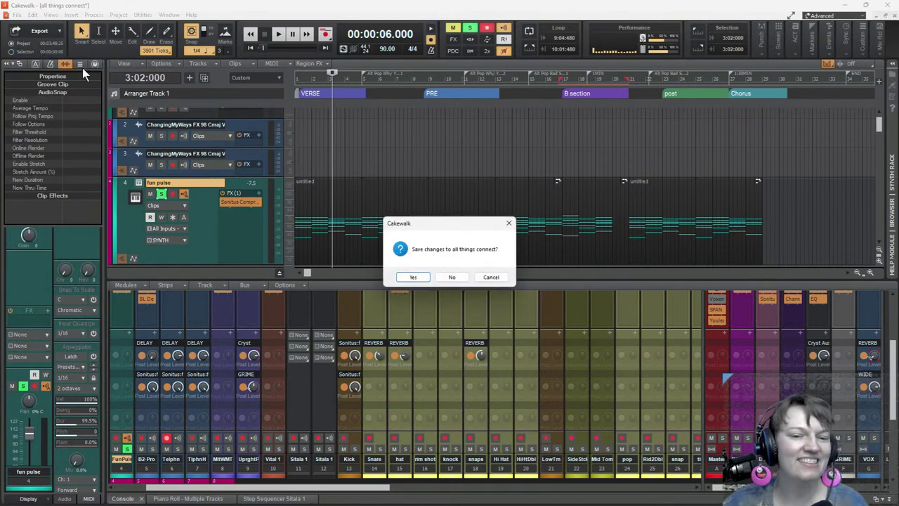
{"action": "left_click", "coordinate": [452, 277]}
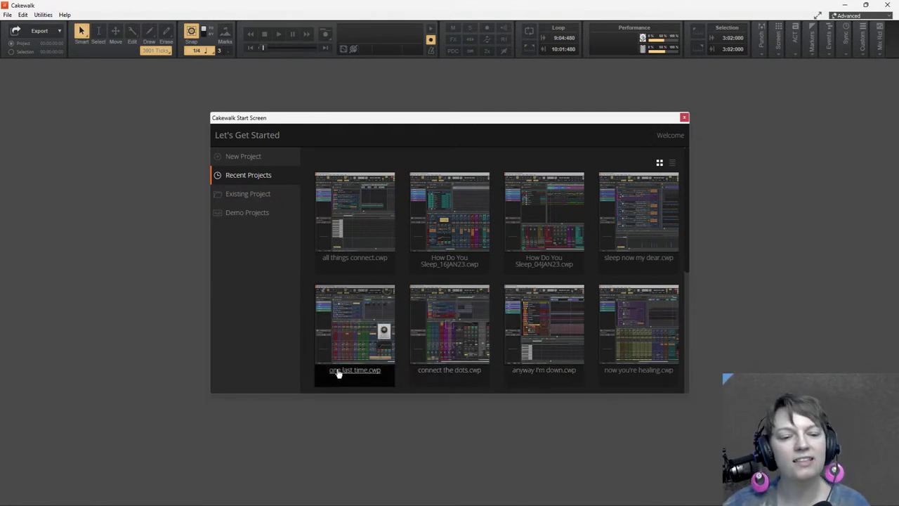
{"action": "left_click", "coordinate": [348, 341]}
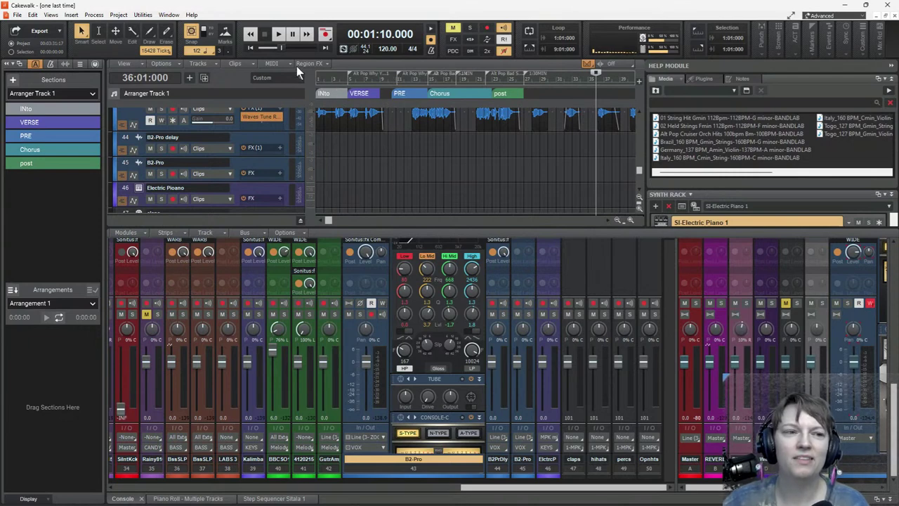
Step: Return the playhead to 1:01:000, enlarge the track area above the console, and look through the tracks down to silent kick
{"action": "left_click", "coordinate": [252, 49]}
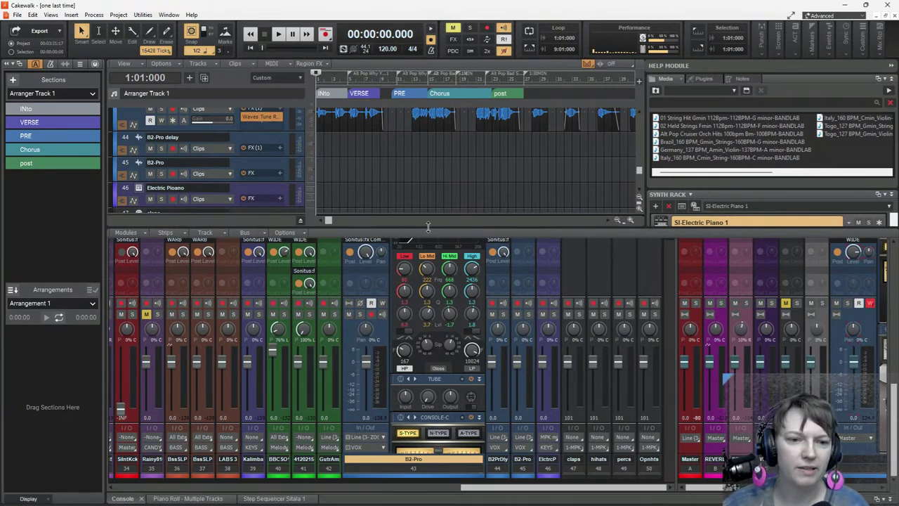
{"action": "left_click_drag", "start_coordinate": [428, 226], "coordinate": [428, 274]}
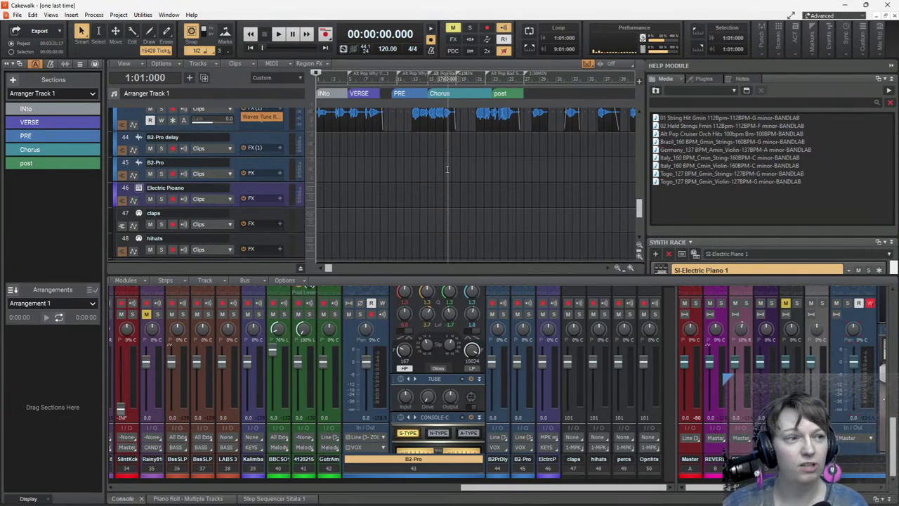
{"action": "scroll", "coordinate": [450, 183], "scroll_direction": "up", "scroll_amount": 15}
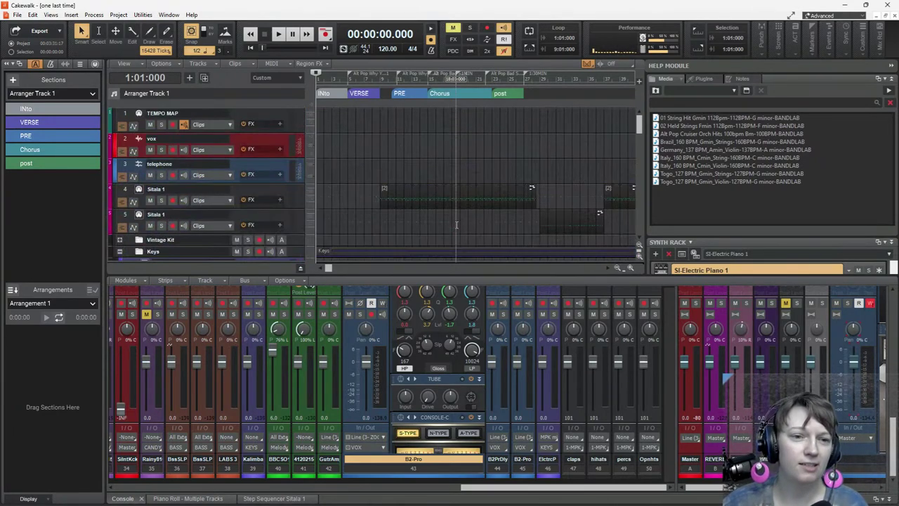
{"action": "scroll", "coordinate": [456, 225], "scroll_direction": "down", "scroll_amount": 10}
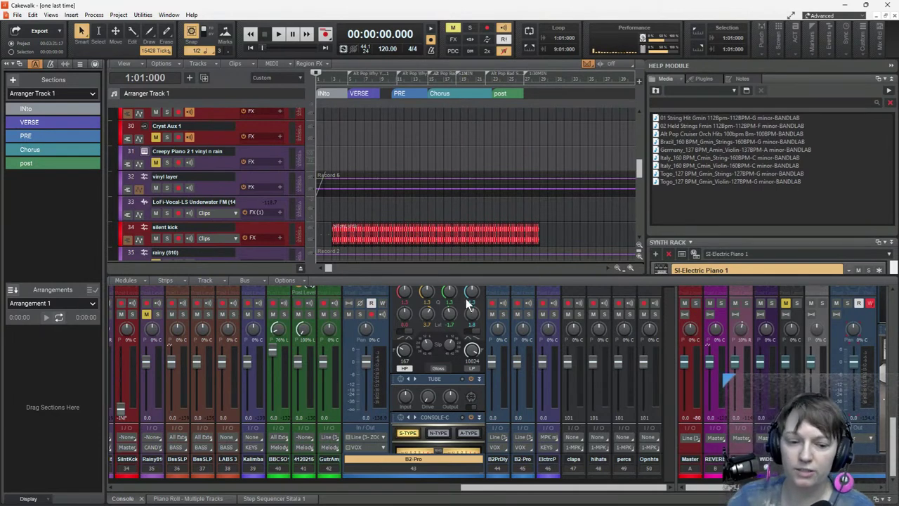
Step: Switch to the Oblique Strategies page in Chrome, draw three new picks, and return to Cakewalk
{"action": "mouse_move", "coordinate": [457, 501]}
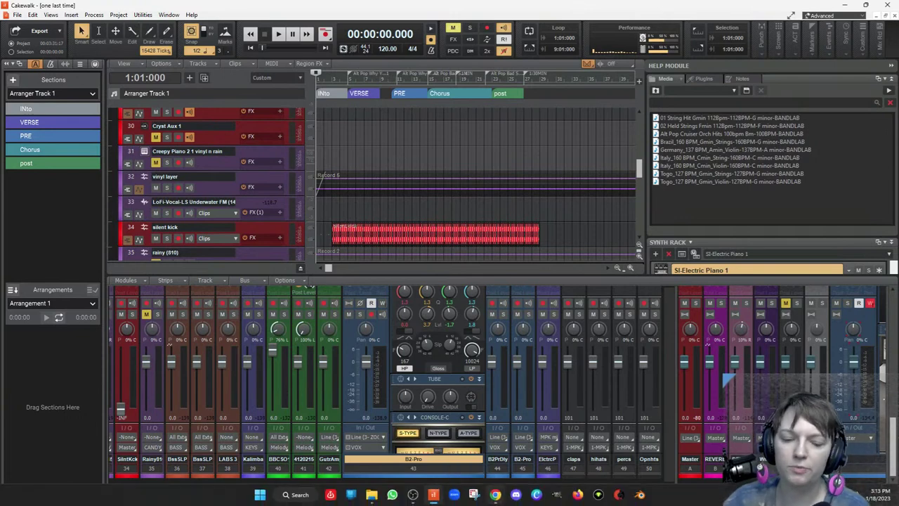
{"action": "mouse_move", "coordinate": [494, 500]}
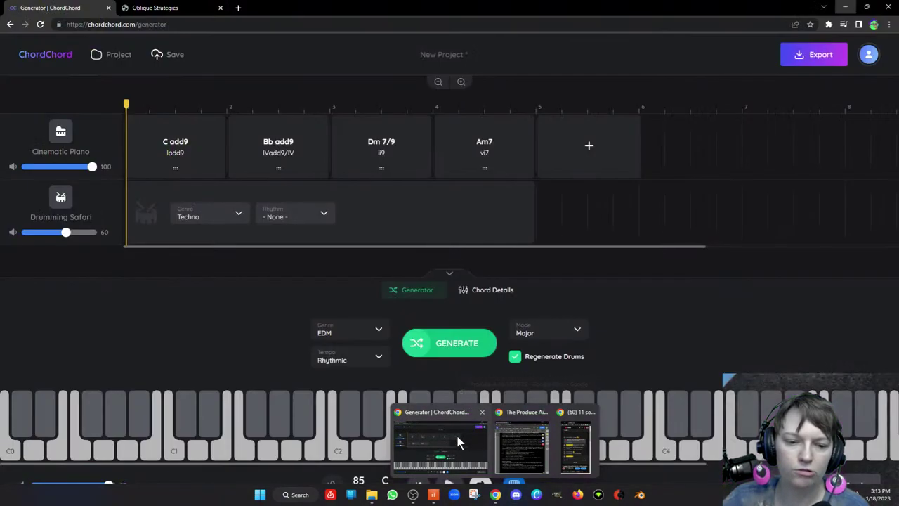
{"action": "left_click", "coordinate": [457, 441]}
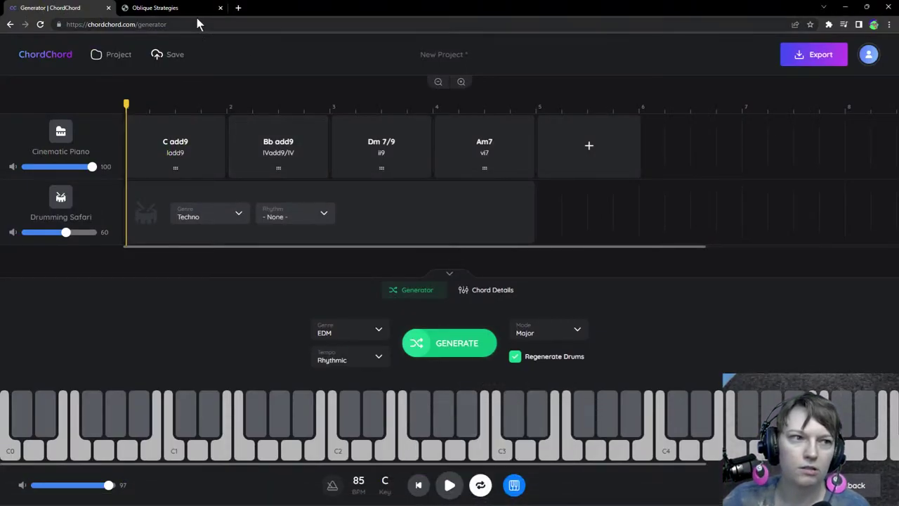
{"action": "left_click", "coordinate": [163, 8]}
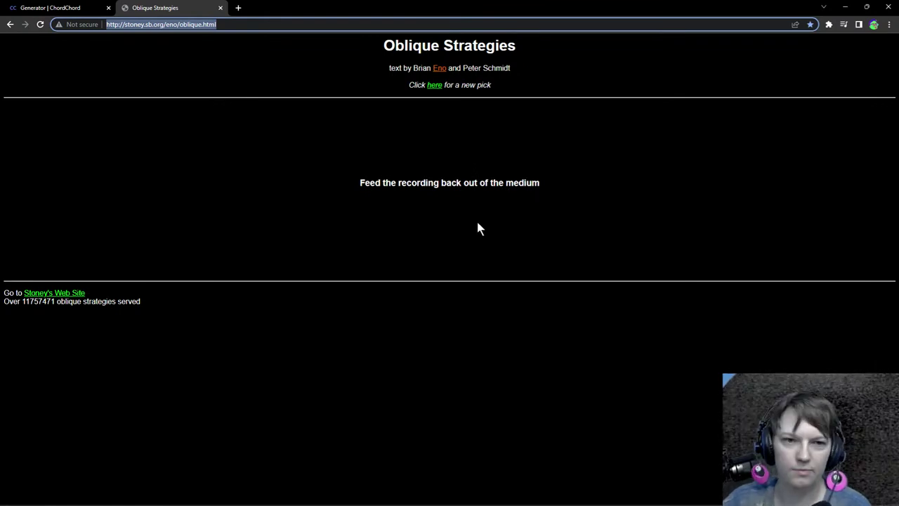
{"action": "left_click", "coordinate": [433, 85]}
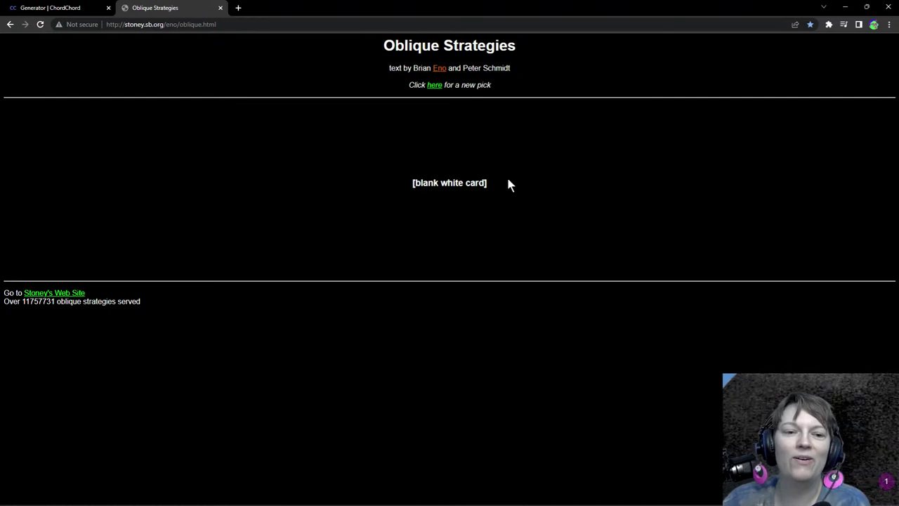
{"action": "left_click", "coordinate": [435, 88]}
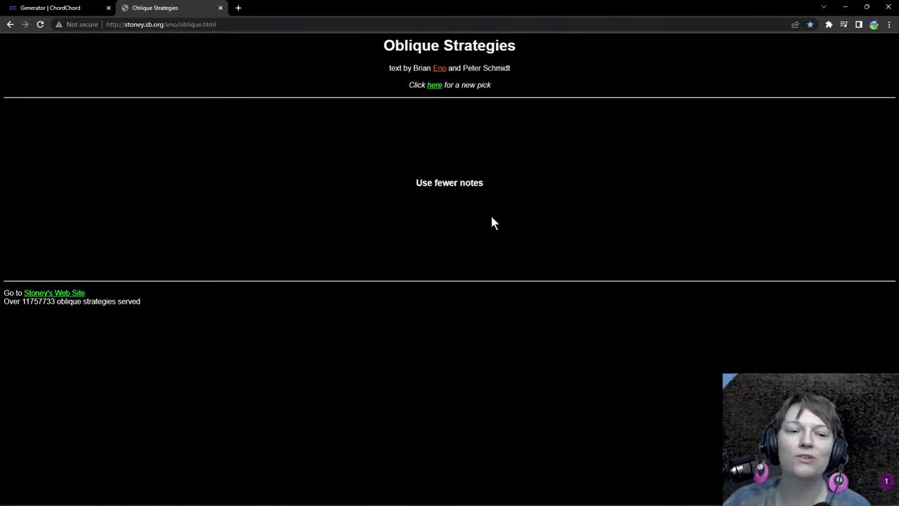
{"action": "left_click", "coordinate": [434, 87]}
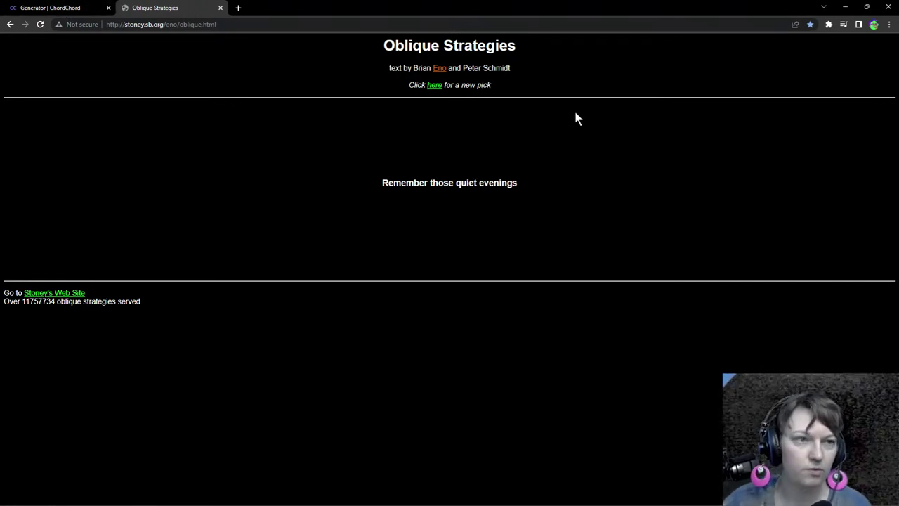
{"action": "left_click", "coordinate": [847, 9]}
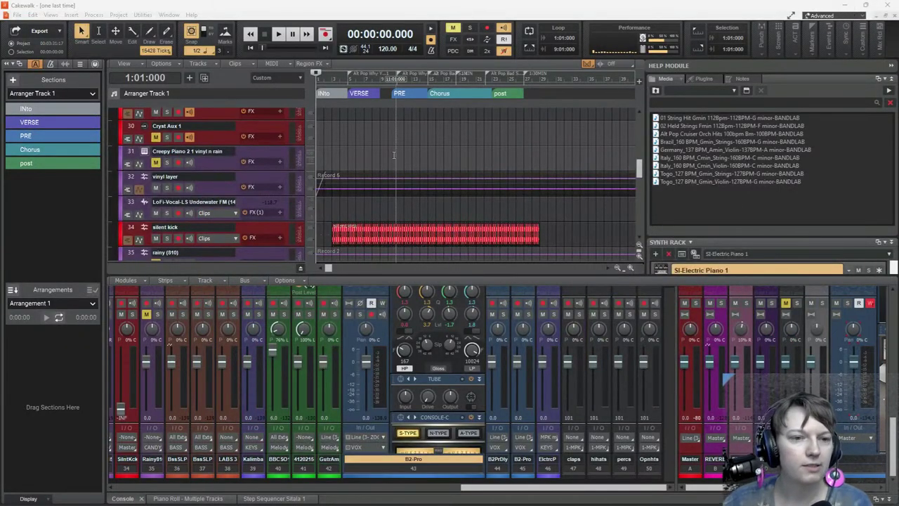
Step: Play the song from 1:01:000 and look through the tracks, examining the B2-Pro vocal clips on track 43
{"action": "left_click", "coordinate": [251, 46]}
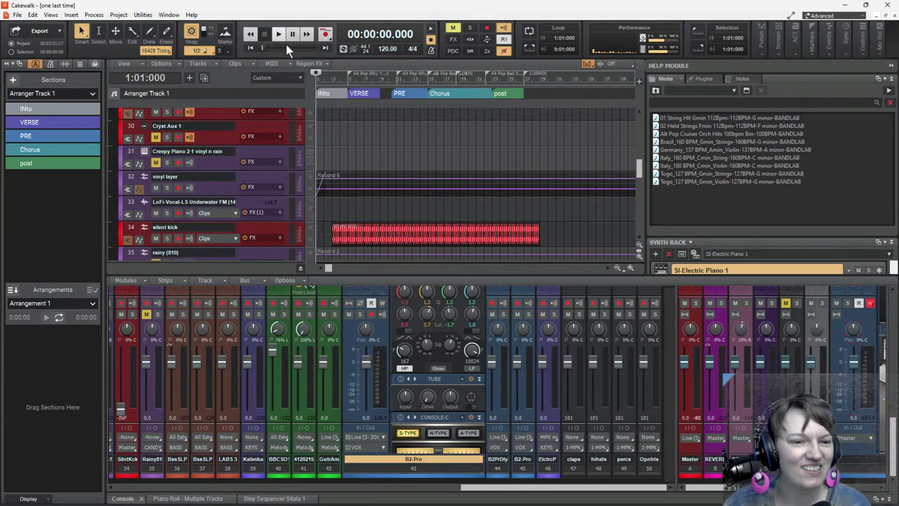
{"action": "scroll", "coordinate": [383, 161], "scroll_direction": "down", "scroll_amount": 5}
{"action": "scroll", "coordinate": [383, 162], "scroll_direction": "up", "scroll_amount": 20}
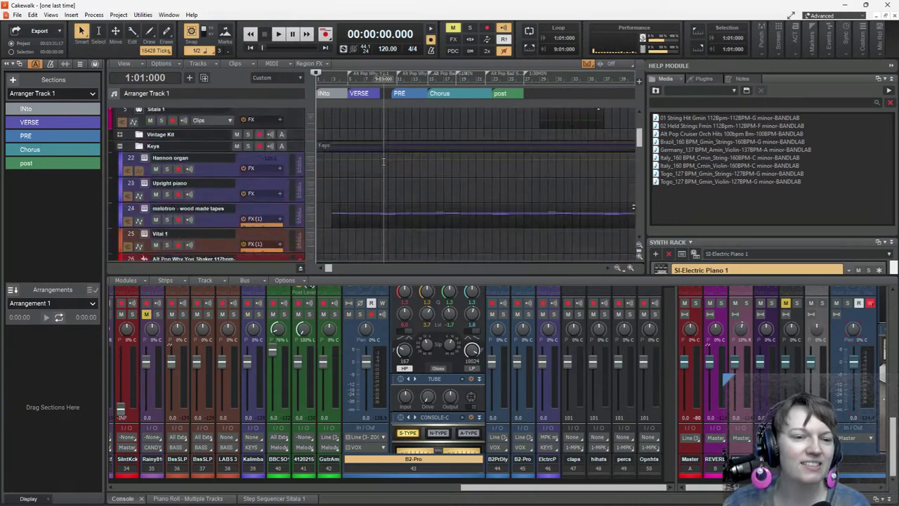
{"action": "left_click", "coordinate": [277, 36]}
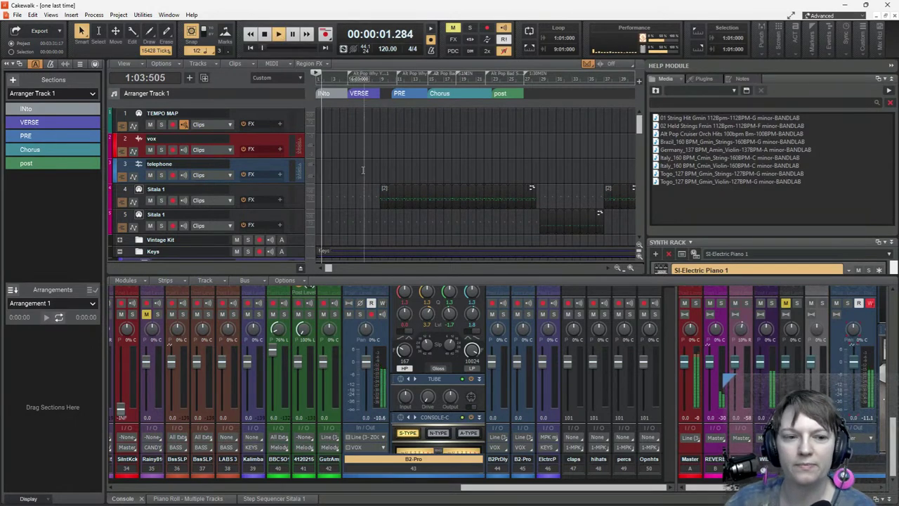
{"action": "scroll", "coordinate": [492, 179], "scroll_direction": "down", "scroll_amount": 3}
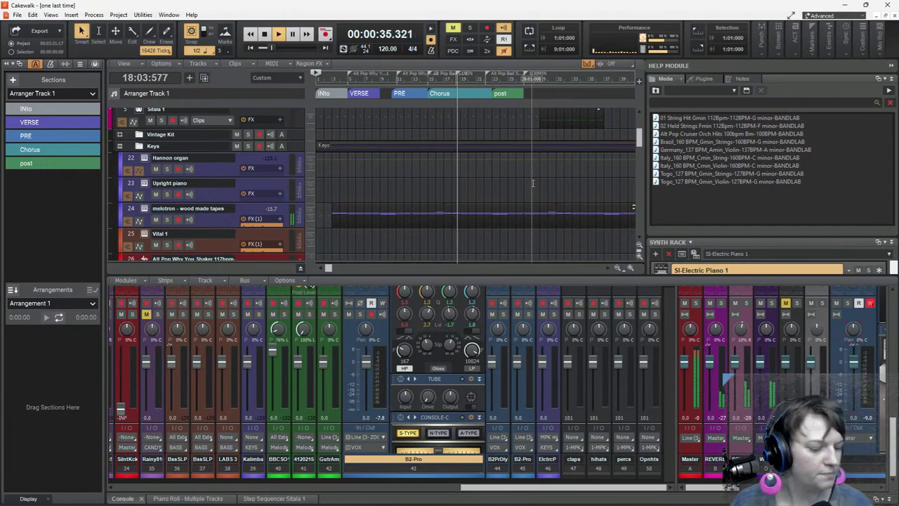
{"action": "scroll", "coordinate": [415, 172], "scroll_direction": "down", "scroll_amount": 10}
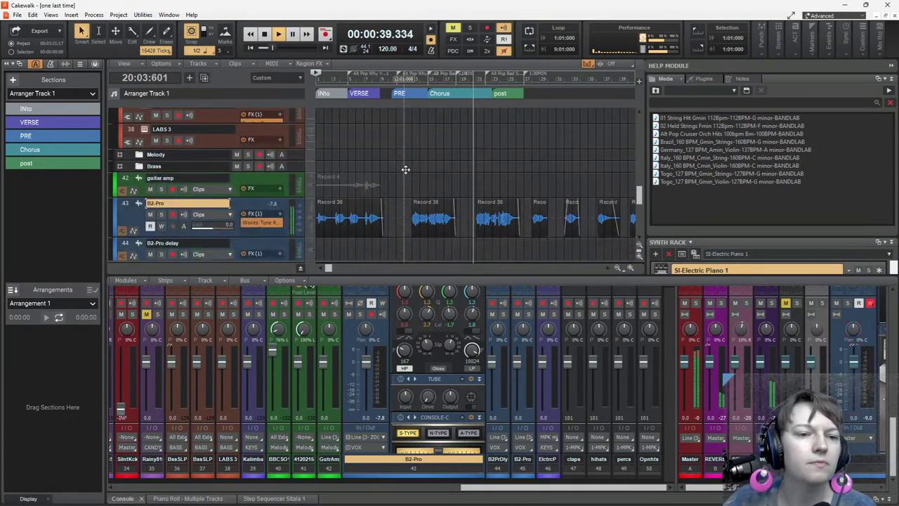
{"action": "scroll", "coordinate": [405, 170], "scroll_direction": "up", "scroll_amount": 1}
{"action": "scroll", "coordinate": [387, 179], "scroll_direction": "down", "scroll_amount": 3}
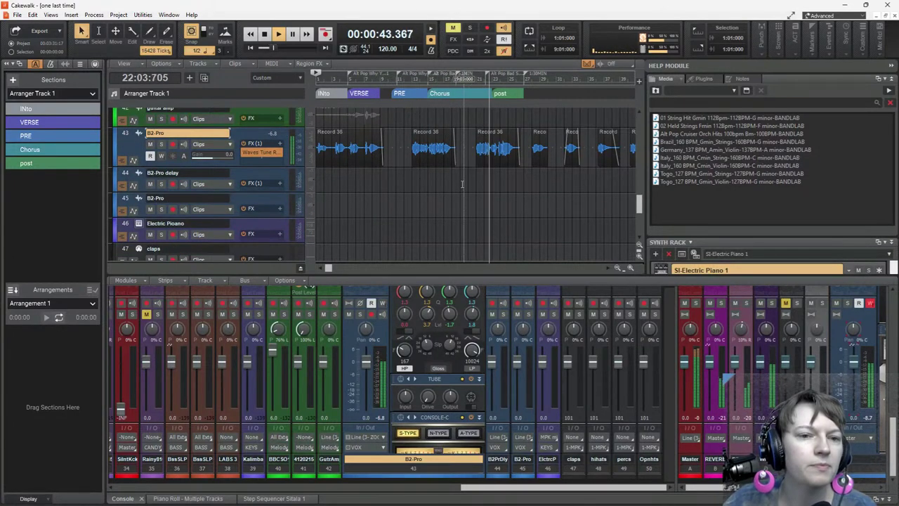
{"action": "scroll", "coordinate": [460, 186], "scroll_direction": "up", "scroll_amount": 3}
{"action": "scroll", "coordinate": [457, 186], "scroll_direction": "down", "scroll_amount": 2}
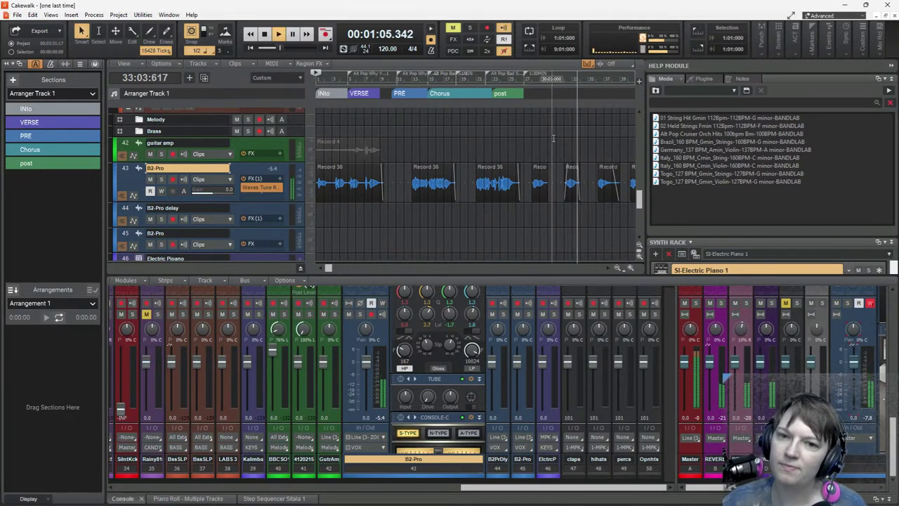
{"action": "scroll", "coordinate": [554, 138], "scroll_direction": "up", "scroll_amount": 3}
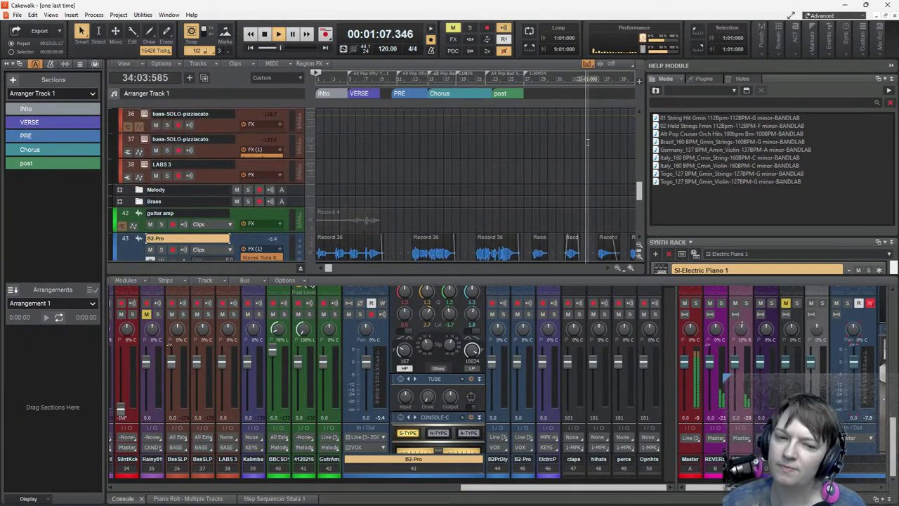
{"action": "scroll", "coordinate": [506, 146], "scroll_direction": "down", "scroll_amount": 3}
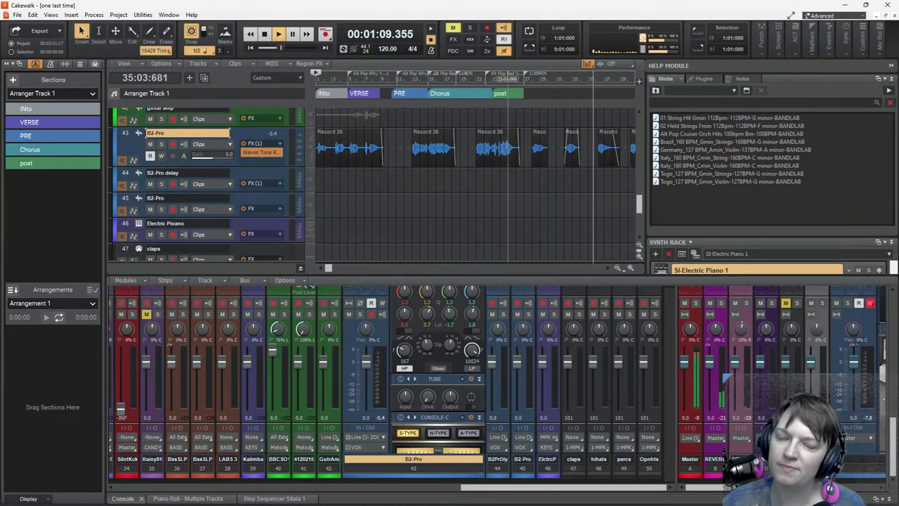
Step: Expand the B2-Pro vocal track 43, examine the tracks around the song's ending, and stop playback
{"action": "left_click_drag", "start_coordinate": [237, 169], "coordinate": [235, 201]}
{"action": "scroll", "coordinate": [235, 201], "scroll_direction": "down", "scroll_amount": 1}
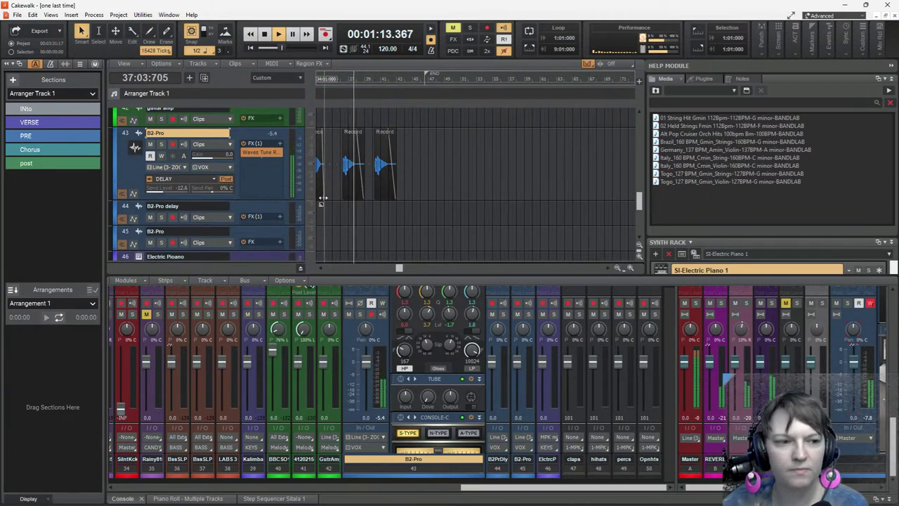
{"action": "scroll", "coordinate": [423, 215], "scroll_direction": "down", "scroll_amount": 4}
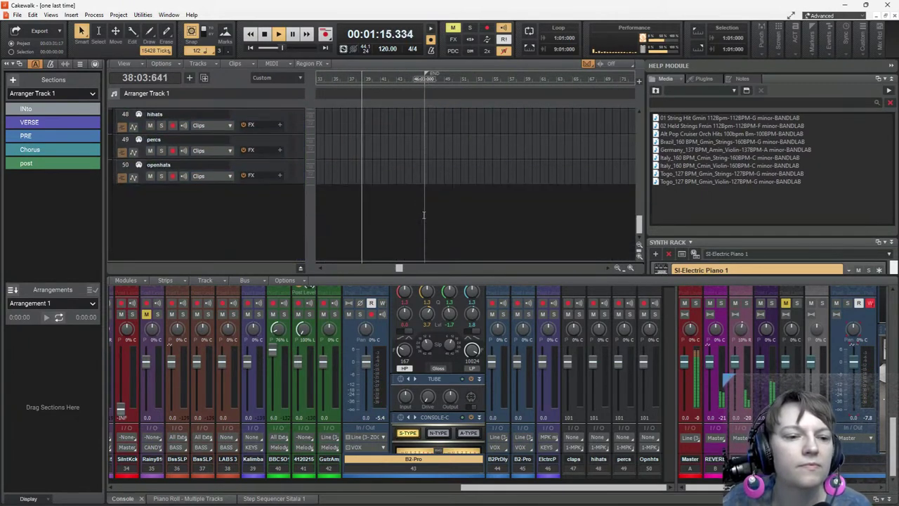
{"action": "scroll", "coordinate": [424, 215], "scroll_direction": "up", "scroll_amount": 5}
{"action": "scroll", "coordinate": [424, 215], "scroll_direction": "up", "scroll_amount": 4}
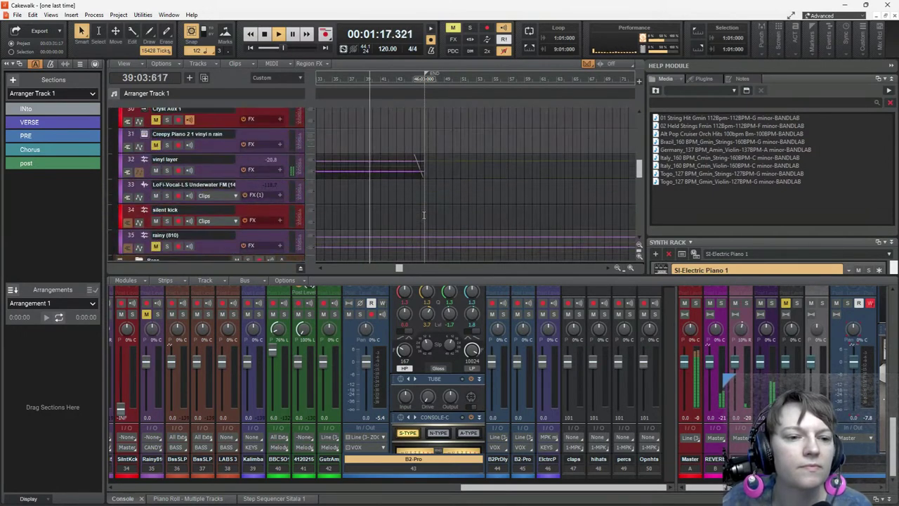
{"action": "left_click_drag", "start_coordinate": [398, 270], "coordinate": [312, 276]}
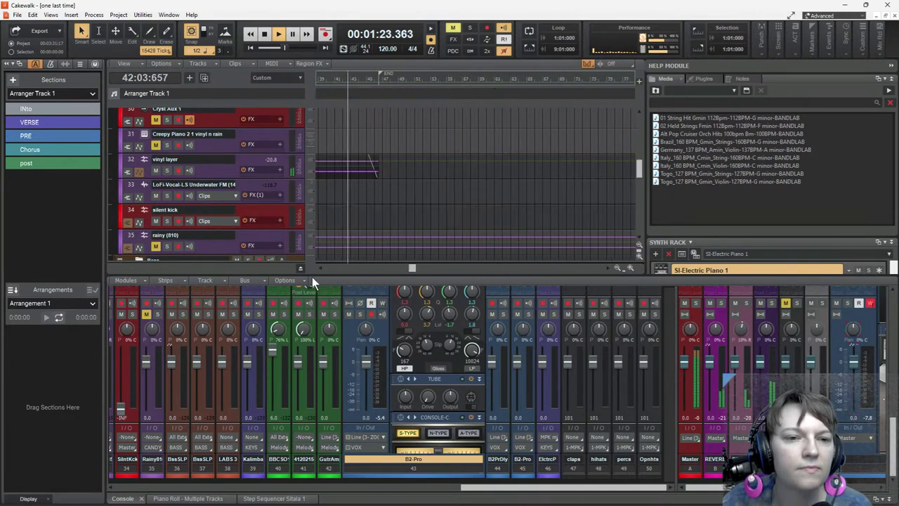
{"action": "scroll", "coordinate": [427, 181], "scroll_direction": "down", "scroll_amount": 4}
{"action": "scroll", "coordinate": [427, 181], "scroll_direction": "down", "scroll_amount": 4}
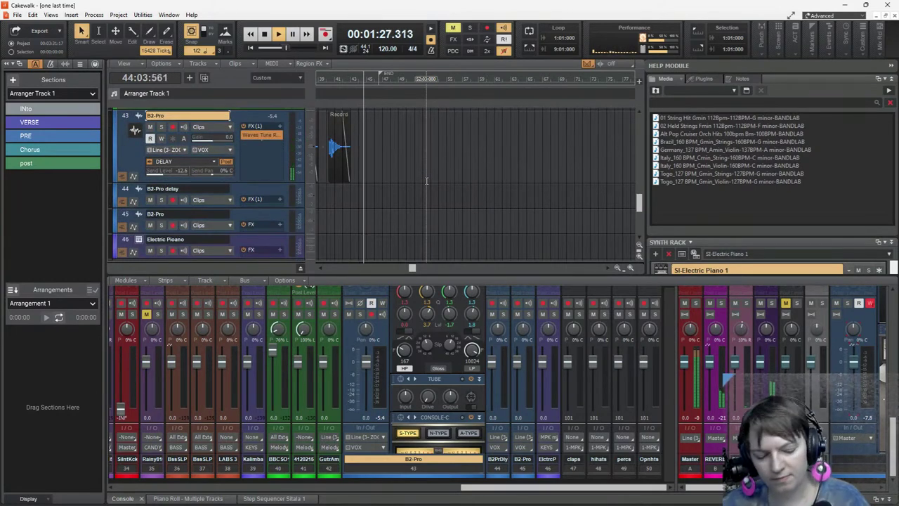
{"action": "key", "text": "space"}
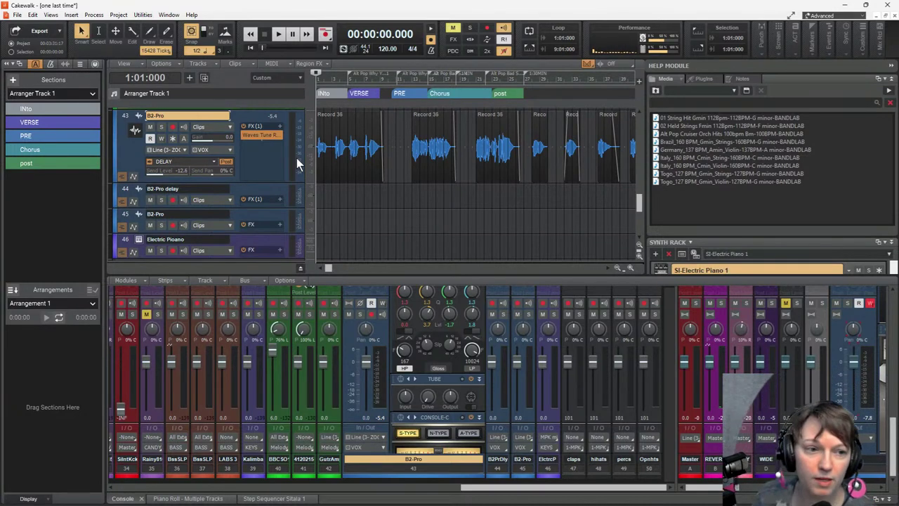
Step: Rename vocal track 43 as SM58
{"action": "double_click", "coordinate": [173, 115]}
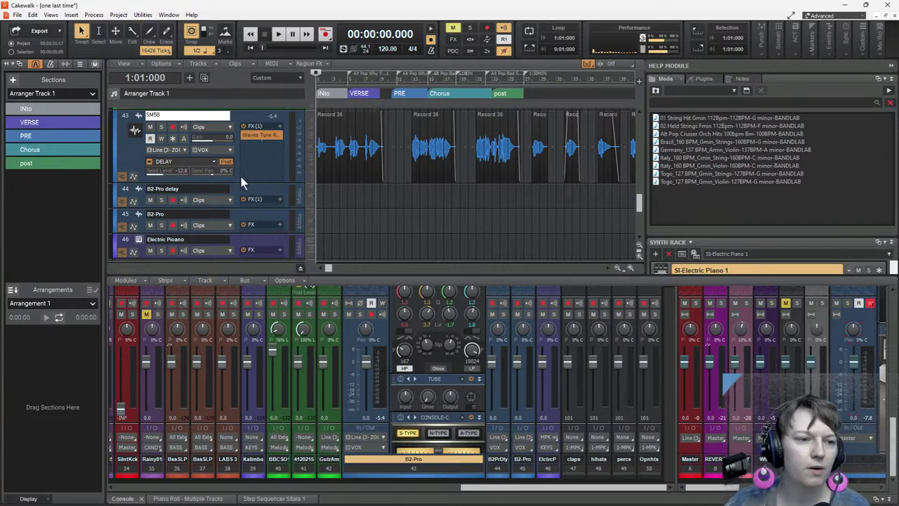
{"action": "key", "text": "Return"}
{"action": "scroll", "coordinate": [289, 184], "scroll_direction": "up", "scroll_amount": 3}
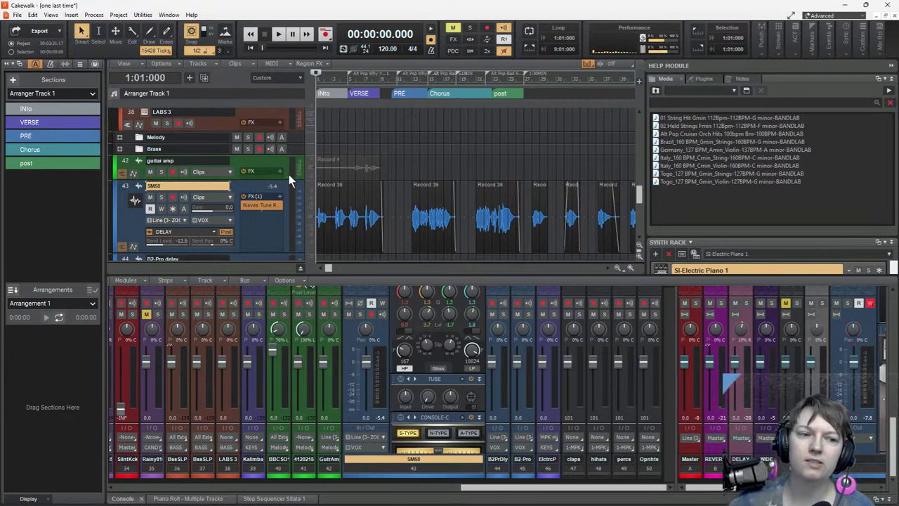
Step: View the Waves Tune Real-Time Mono settings on the SM58 track and close the plugin window
{"action": "scroll", "coordinate": [288, 180], "scroll_direction": "down", "scroll_amount": 3}
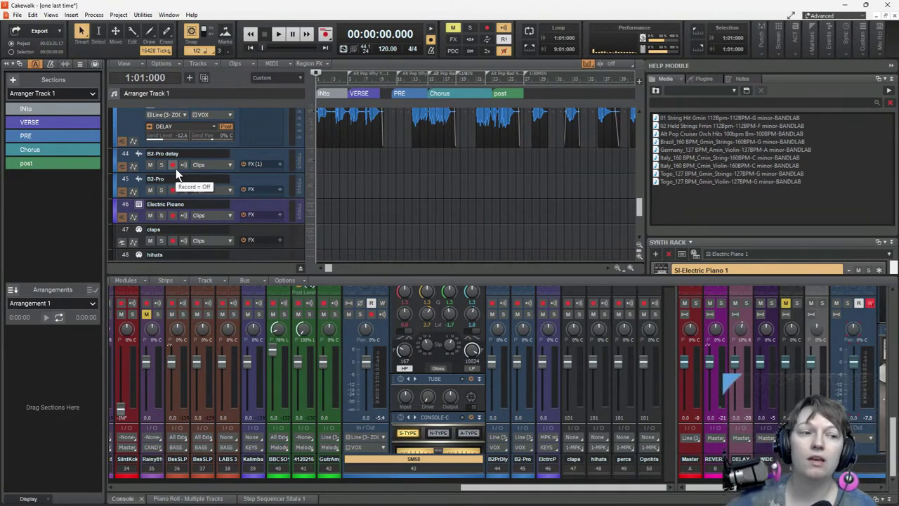
{"action": "scroll", "coordinate": [272, 188], "scroll_direction": "up", "scroll_amount": 3}
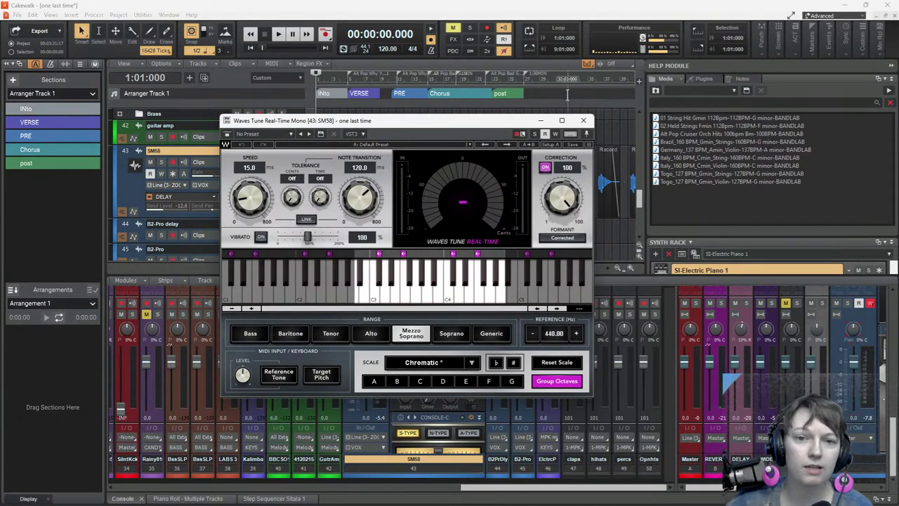
{"action": "left_click", "coordinate": [585, 122]}
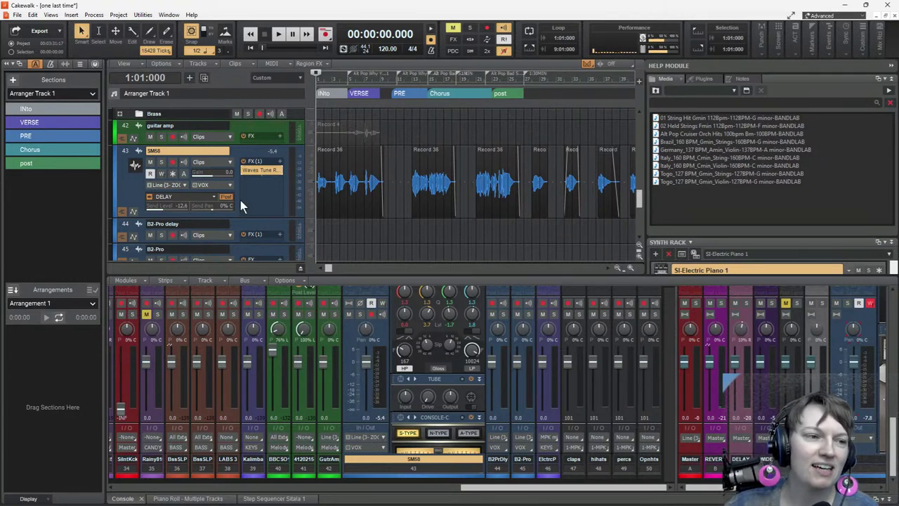
Step: Place the playhead at 9:01:000, where the first Sitala 1 clip begins, and look through the tracks down to SI-Electric Piano 1
{"action": "scroll", "coordinate": [358, 192], "scroll_direction": "up", "scroll_amount": 5}
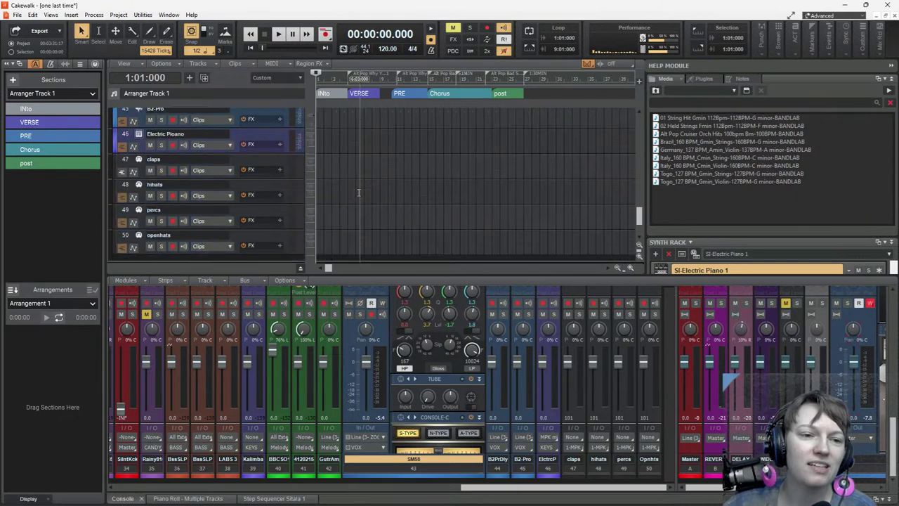
{"action": "scroll", "coordinate": [358, 192], "scroll_direction": "up", "scroll_amount": 10}
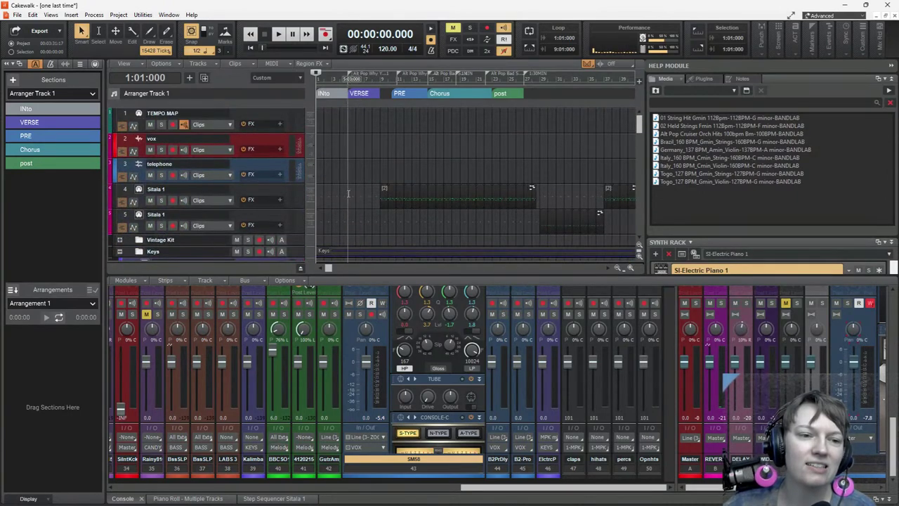
{"action": "left_click", "coordinate": [381, 164]}
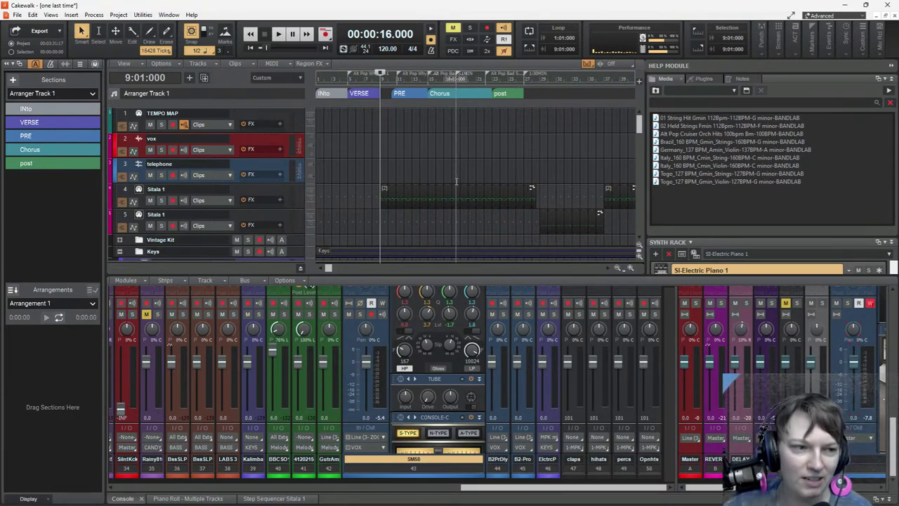
{"action": "scroll", "coordinate": [432, 175], "scroll_direction": "down", "scroll_amount": 5}
{"action": "scroll", "coordinate": [432, 176], "scroll_direction": "down", "scroll_amount": 3}
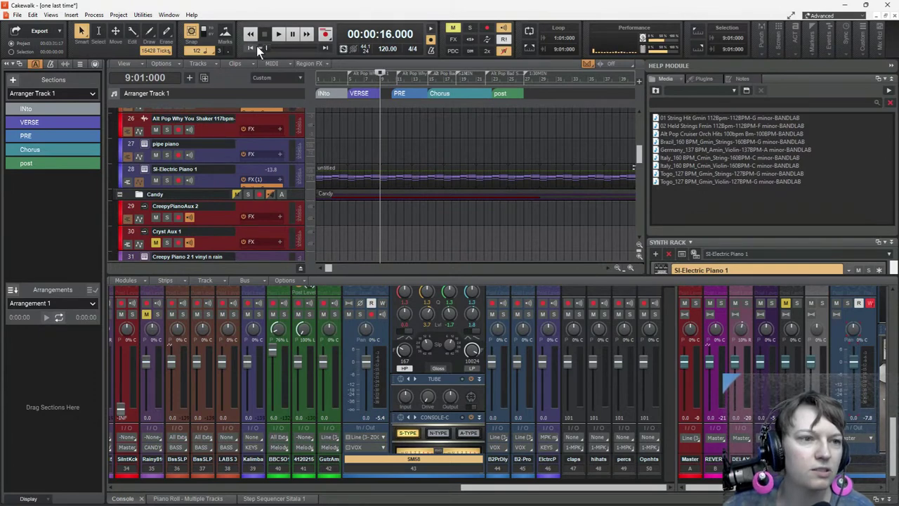
Step: Return the playhead to 1:01:000, view the SI-Electric Piano 1 instrument, and close its window
{"action": "left_click", "coordinate": [251, 47]}
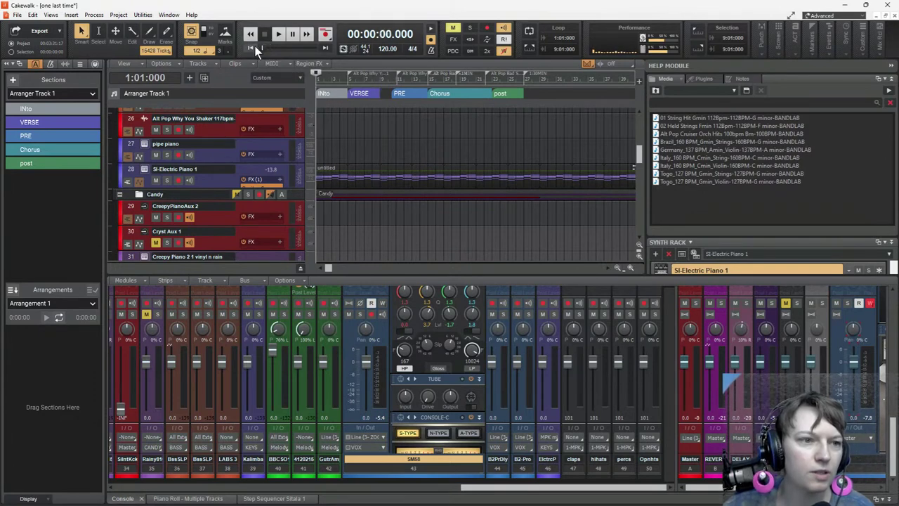
{"action": "left_click", "coordinate": [145, 169]}
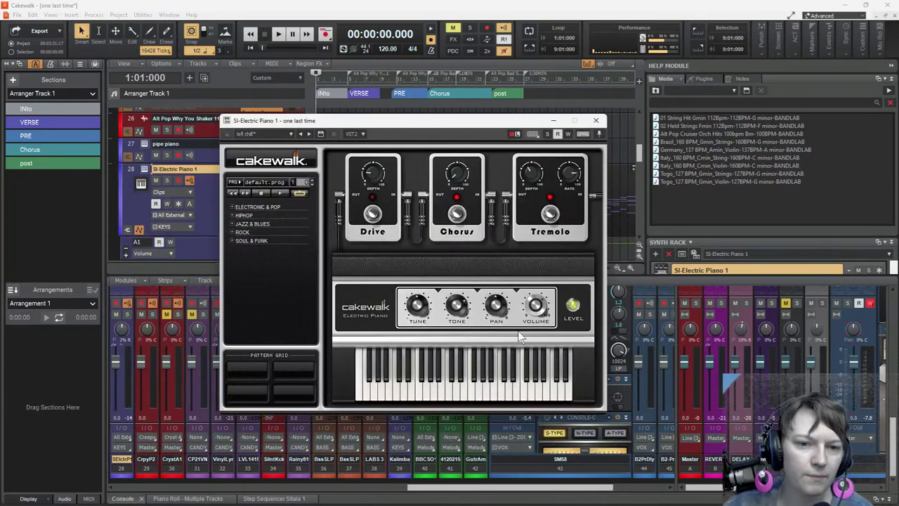
{"action": "left_click", "coordinate": [596, 120]}
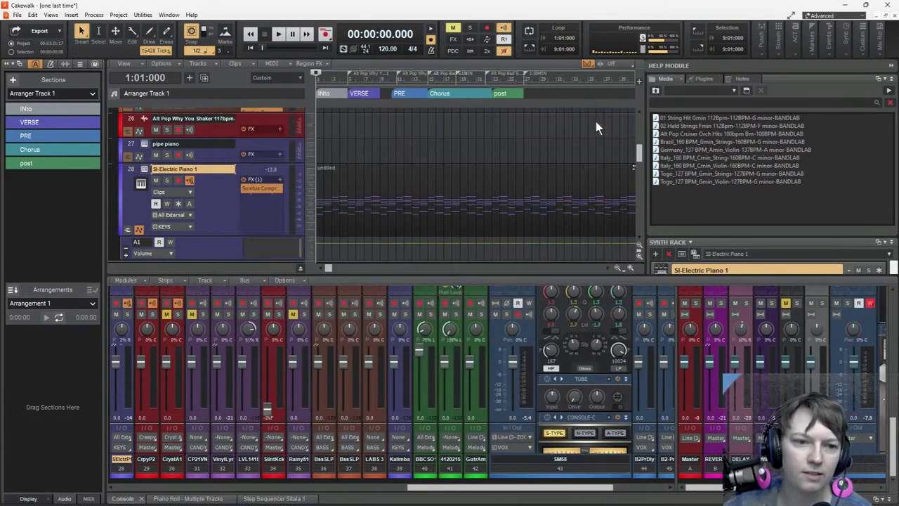
Step: Solo the SI-Electric Piano 1 track, play it from the start, and unsolo it during playback
{"action": "left_click", "coordinate": [167, 180]}
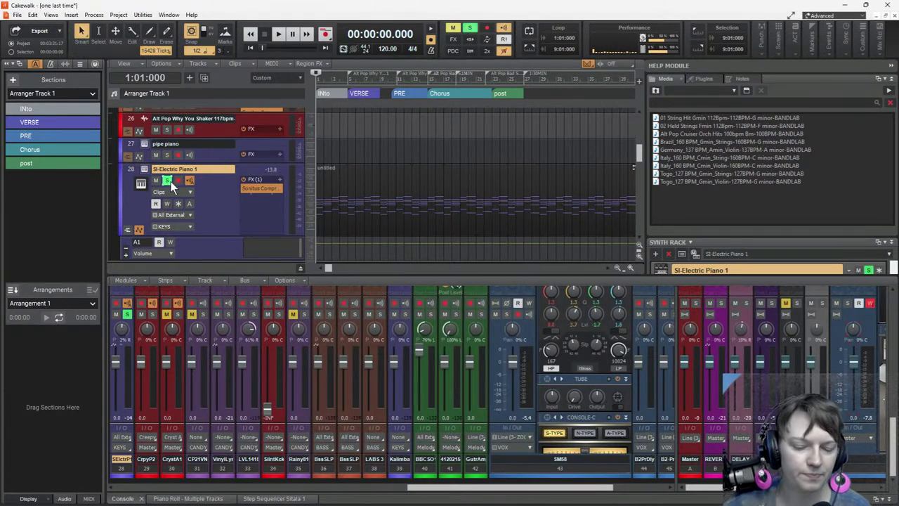
{"action": "key", "text": "space"}
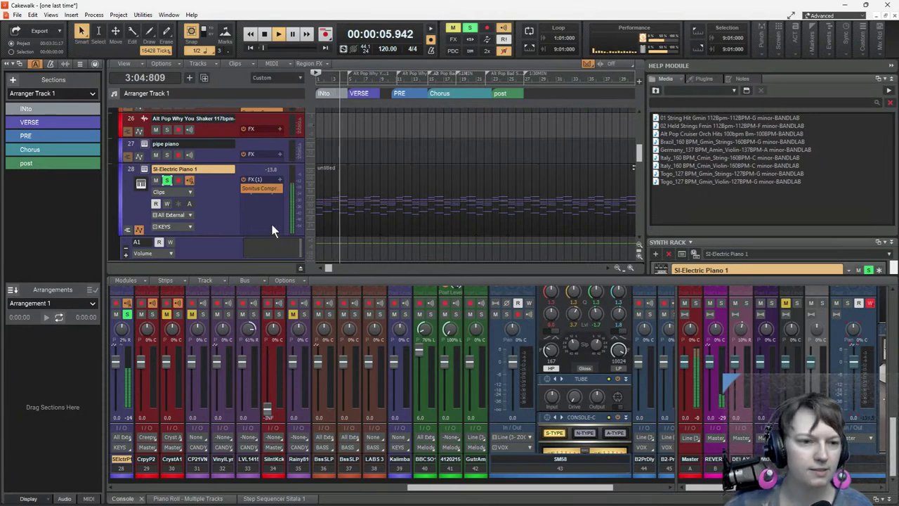
{"action": "left_click", "coordinate": [167, 181]}
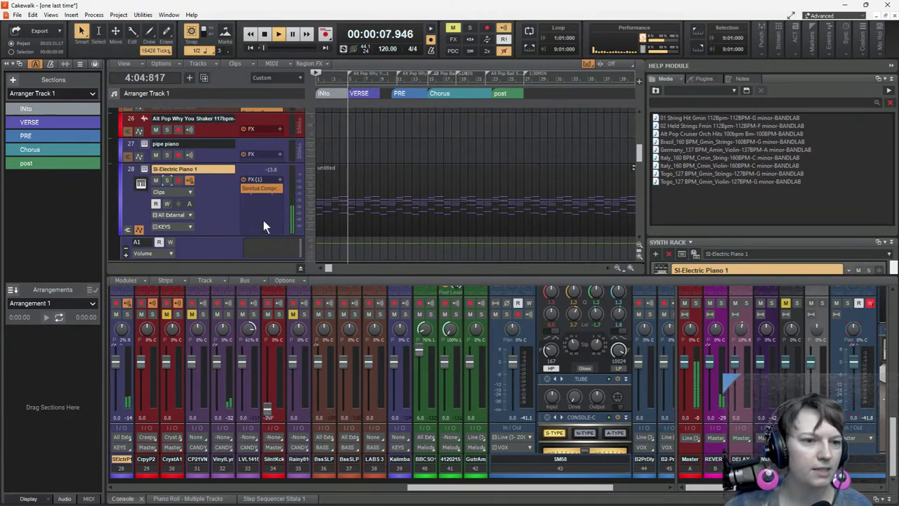
Step: Solo the melotron - wood made tapes track in the Keys folder while the song plays
{"action": "scroll", "coordinate": [235, 196], "scroll_direction": "down", "scroll_amount": 3}
{"action": "scroll", "coordinate": [236, 209], "scroll_direction": "down", "scroll_amount": 3}
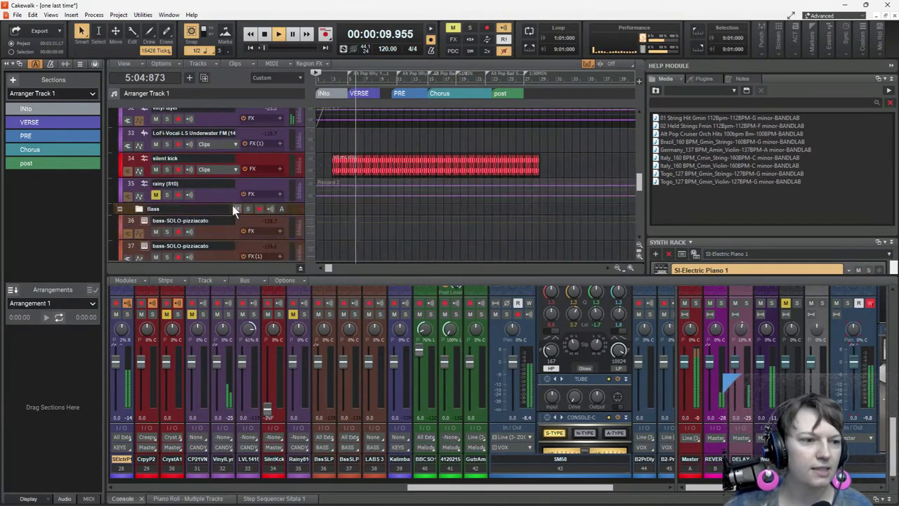
{"action": "scroll", "coordinate": [235, 209], "scroll_direction": "up", "scroll_amount": 8}
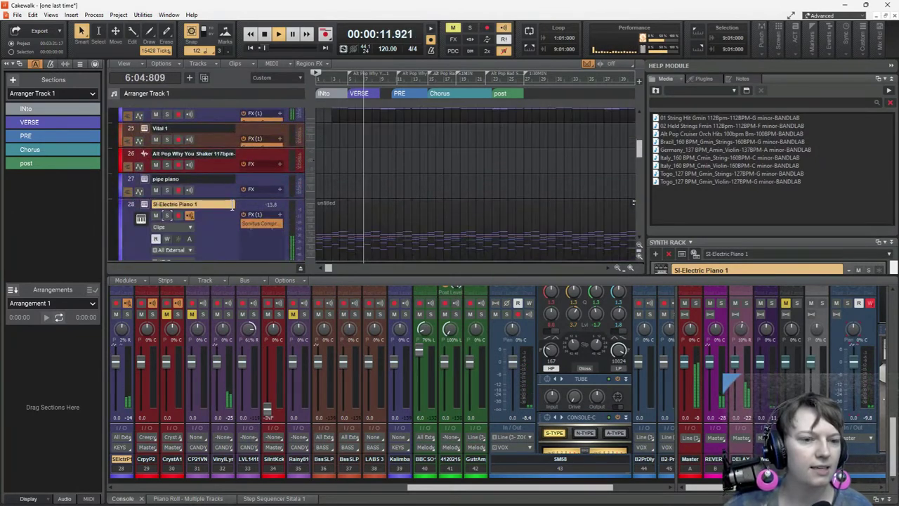
{"action": "scroll", "coordinate": [239, 204], "scroll_direction": "up", "scroll_amount": 4}
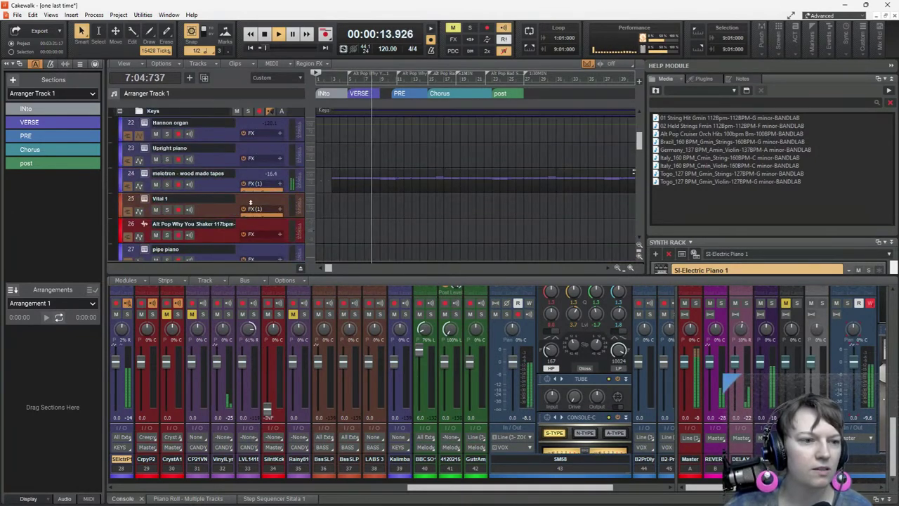
{"action": "left_click", "coordinate": [207, 175]}
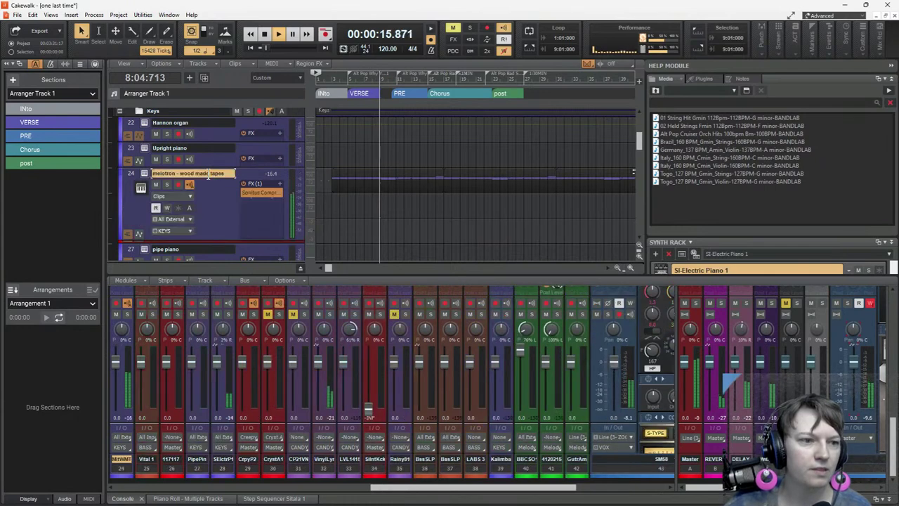
{"action": "left_click", "coordinate": [168, 184]}
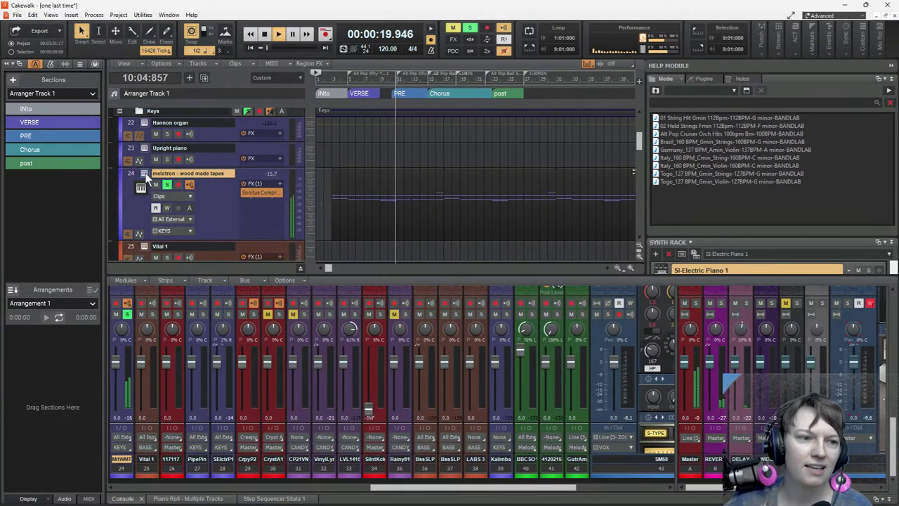
Step: View the Redtron_SE instrument of the melotron - wood made tapes track during playback and close its window
{"action": "left_click", "coordinate": [145, 174]}
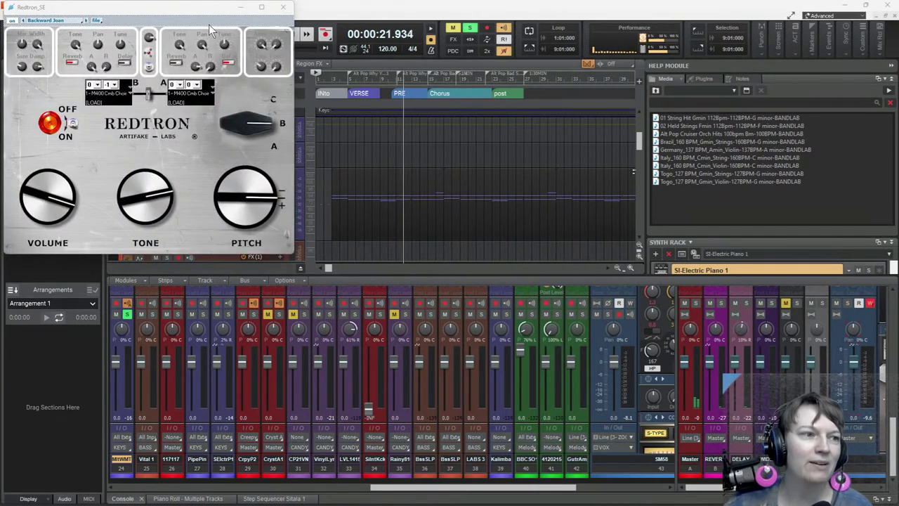
{"action": "left_click", "coordinate": [283, 7]}
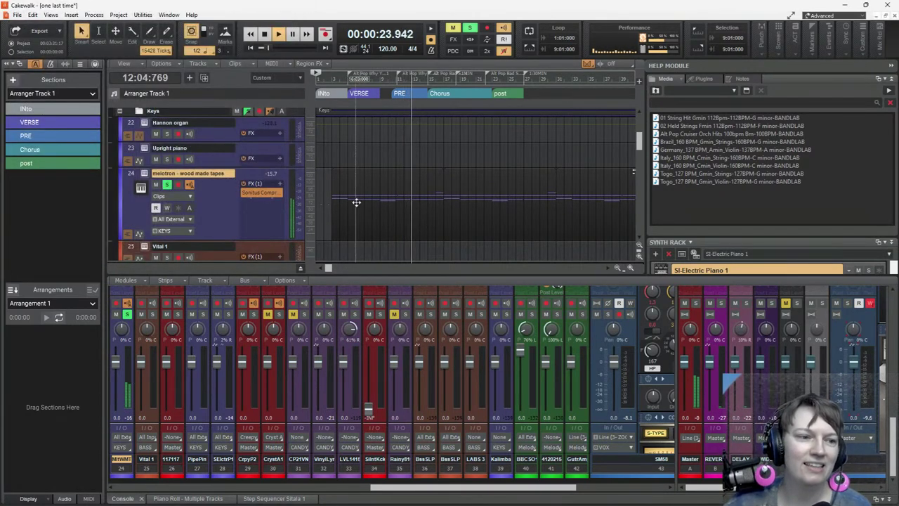
{"action": "left_click", "coordinate": [145, 175]}
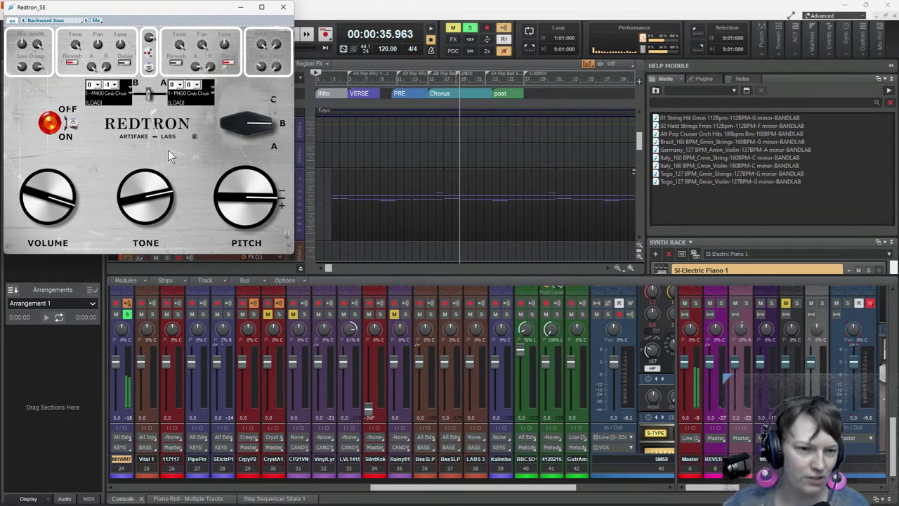
{"action": "left_click", "coordinate": [283, 8]}
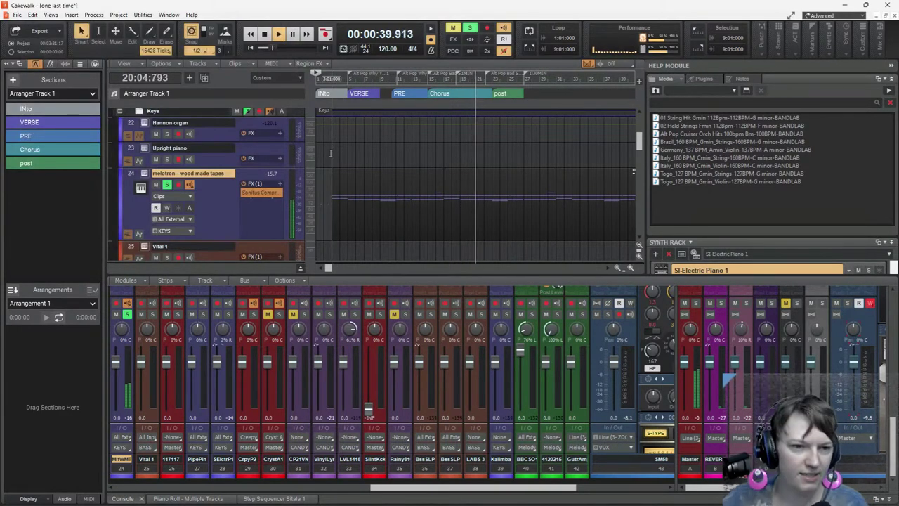
Step: Move playback to 3:01:000 and clear all track solos so the full mix is heard
{"action": "scroll", "coordinate": [330, 153], "scroll_direction": "down", "scroll_amount": 10}
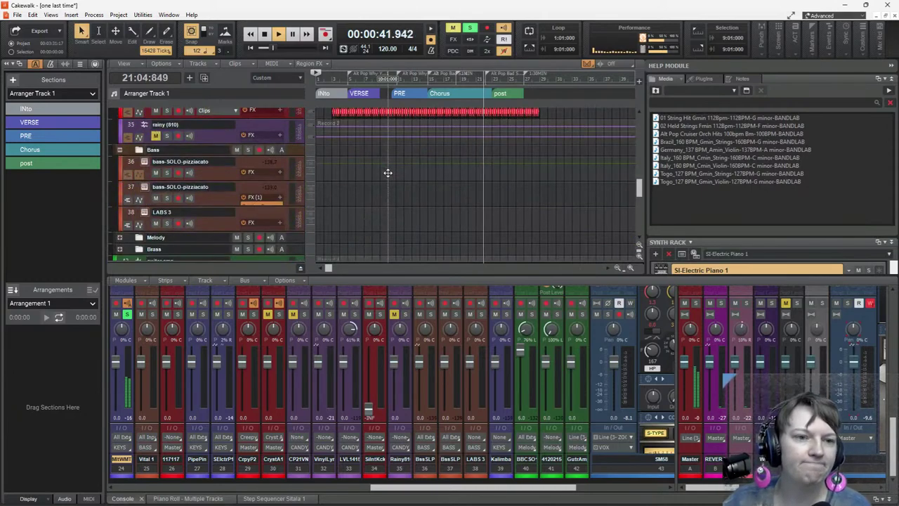
{"action": "scroll", "coordinate": [388, 172], "scroll_direction": "up", "scroll_amount": 3}
{"action": "left_click", "coordinate": [330, 153]}
{"action": "scroll", "coordinate": [372, 160], "scroll_direction": "up", "scroll_amount": 4}
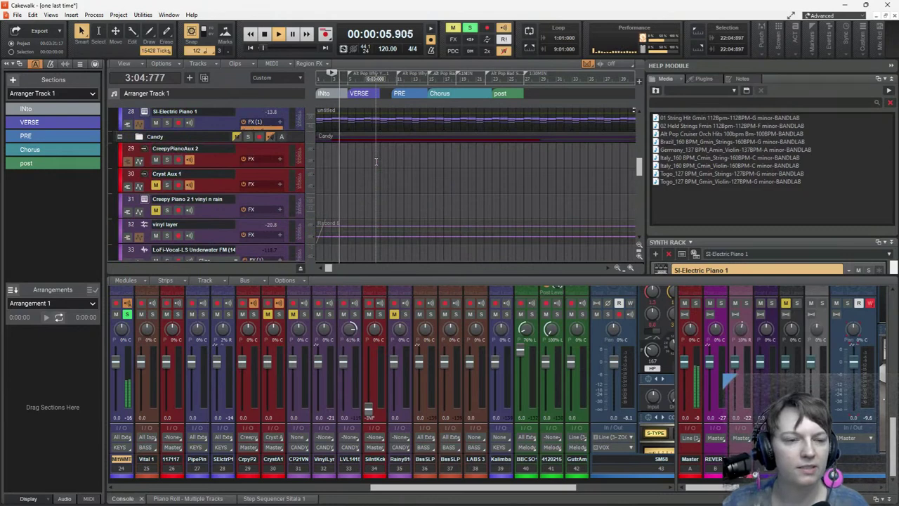
{"action": "left_click", "coordinate": [470, 29]}
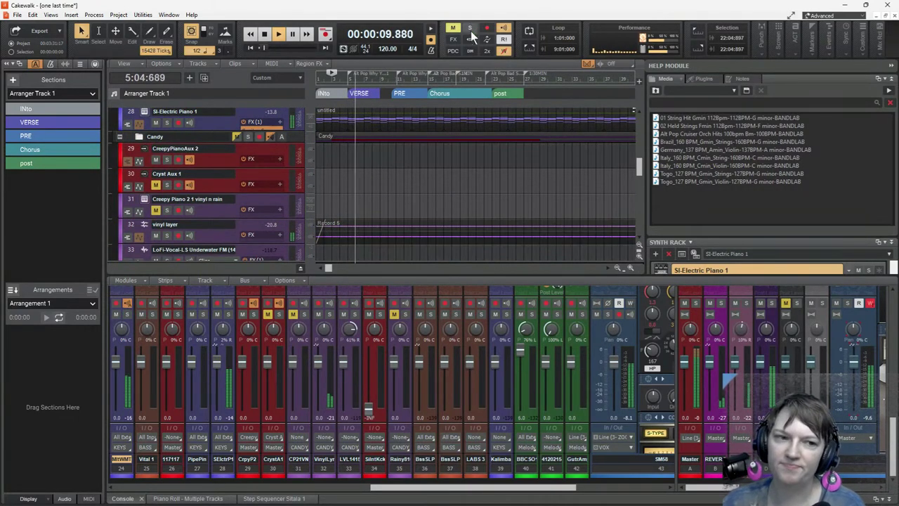
Step: Open the first Sitala 1 clip in the Step Sequencer, show the LoFi-HiHat row's step velocities, and stop playback
{"action": "scroll", "coordinate": [415, 207], "scroll_direction": "up", "scroll_amount": 1}
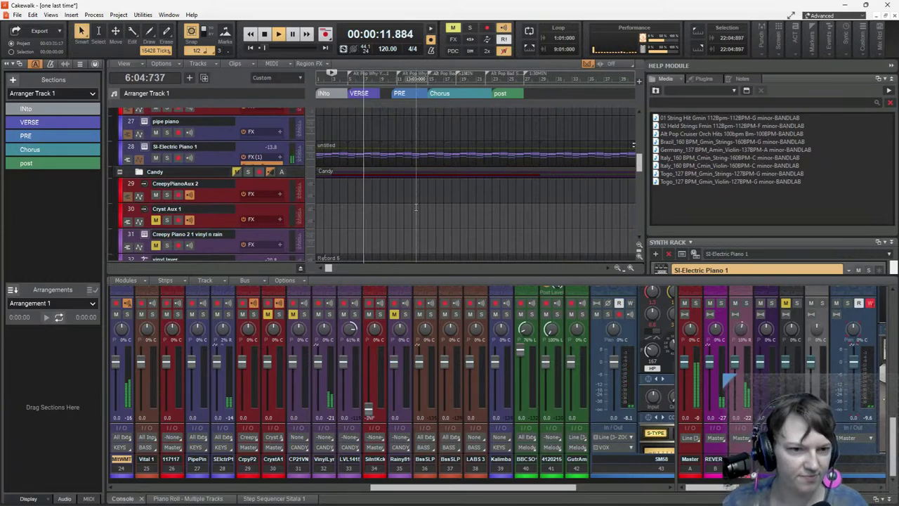
{"action": "scroll", "coordinate": [415, 207], "scroll_direction": "up", "scroll_amount": 4}
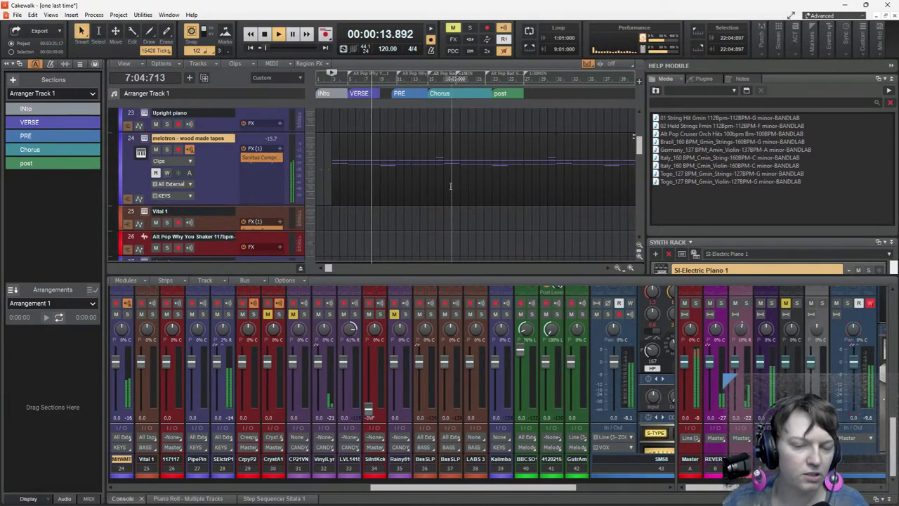
{"action": "scroll", "coordinate": [471, 169], "scroll_direction": "down", "scroll_amount": 1}
{"action": "scroll", "coordinate": [417, 143], "scroll_direction": "down", "scroll_amount": 1}
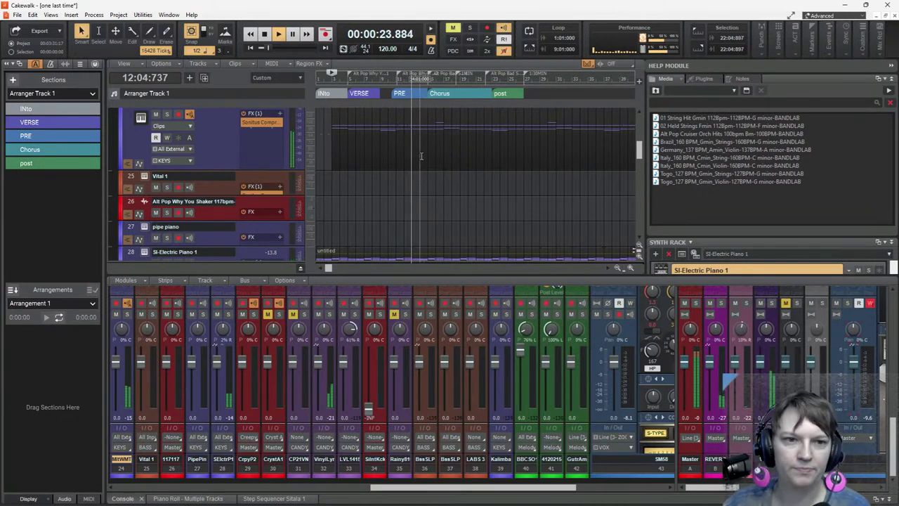
{"action": "scroll", "coordinate": [383, 184], "scroll_direction": "down", "scroll_amount": 10}
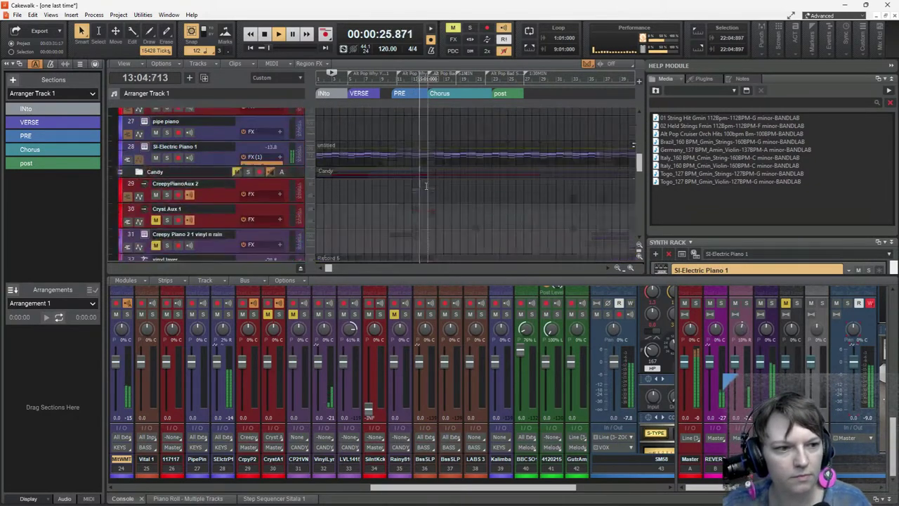
{"action": "scroll", "coordinate": [426, 185], "scroll_direction": "up", "scroll_amount": 15}
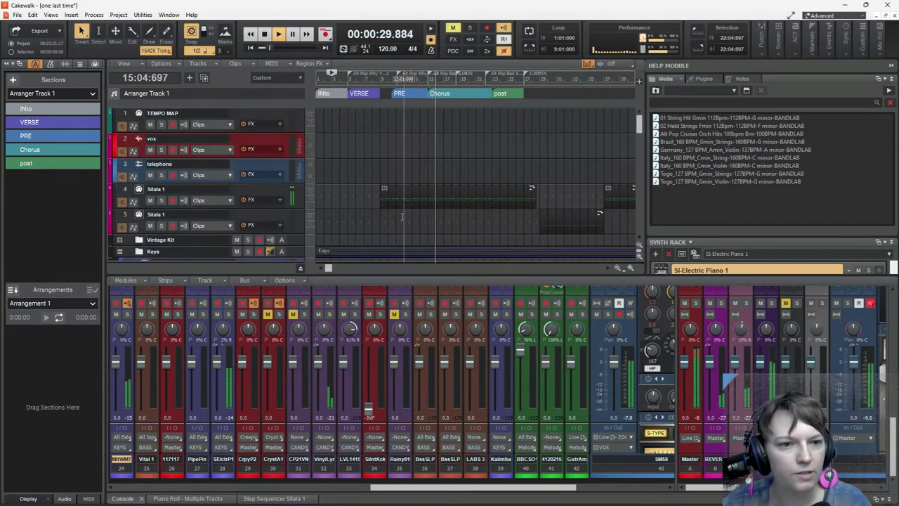
{"action": "left_click", "coordinate": [397, 192]}
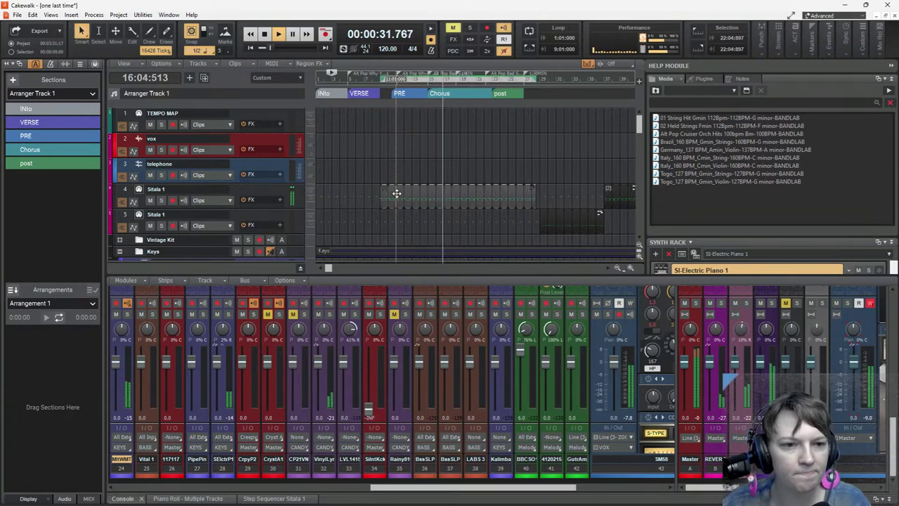
{"action": "double_click", "coordinate": [398, 192]}
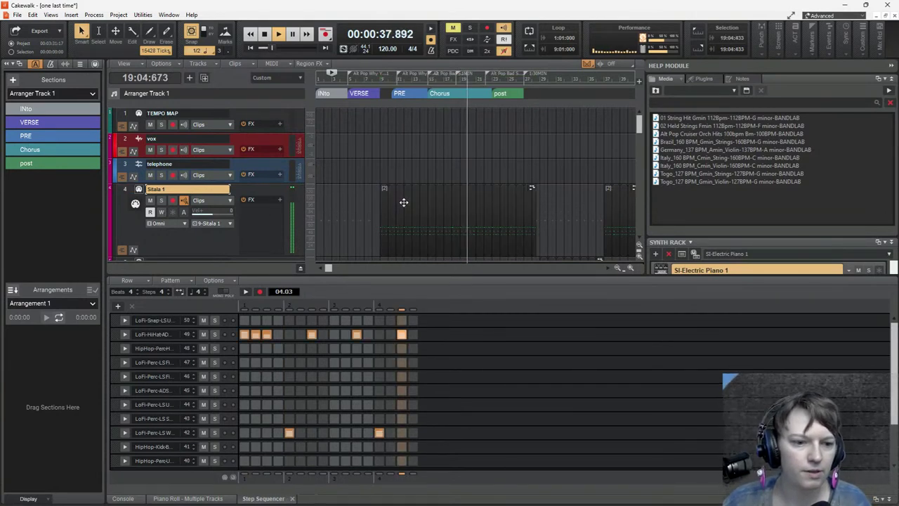
{"action": "left_click", "coordinate": [125, 335]}
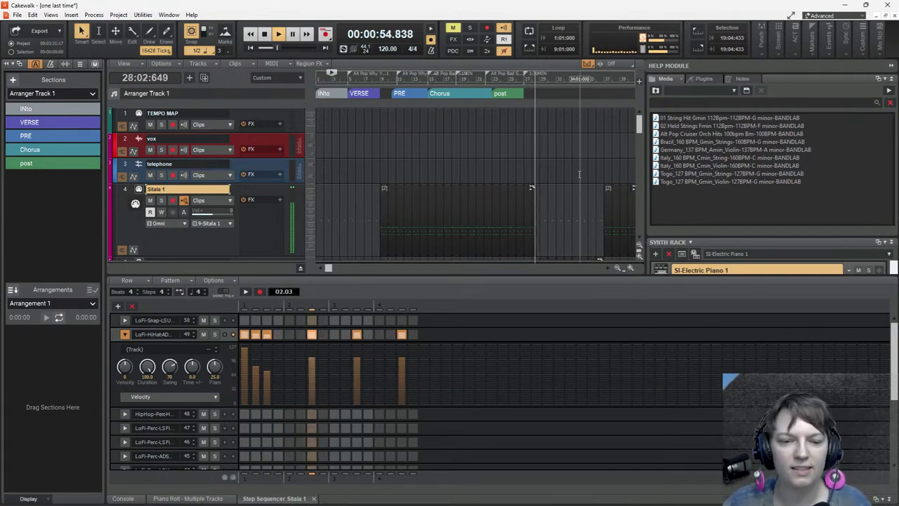
{"action": "key", "text": "space"}
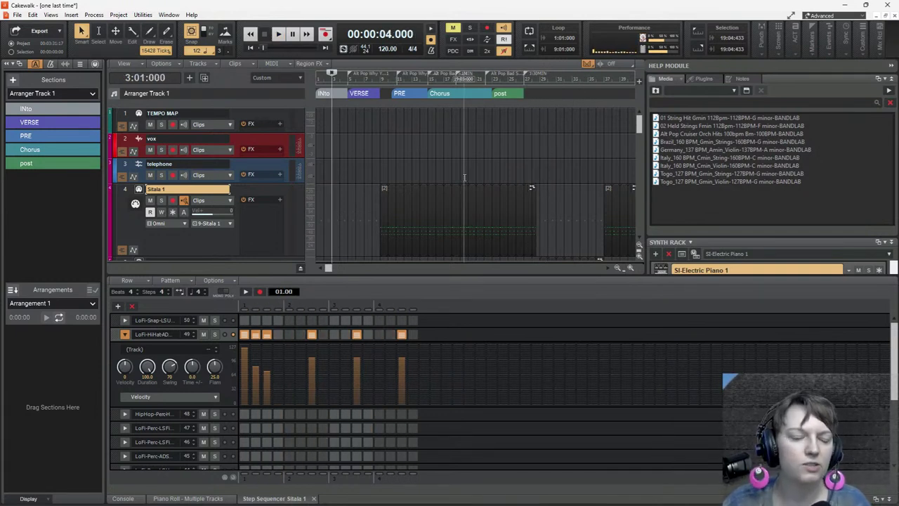
Step: Place the playhead at 9:01:000 and look through the Keys and Candy folder tracks
{"action": "scroll", "coordinate": [459, 190], "scroll_direction": "down", "scroll_amount": 3}
{"action": "scroll", "coordinate": [463, 192], "scroll_direction": "up", "scroll_amount": 3}
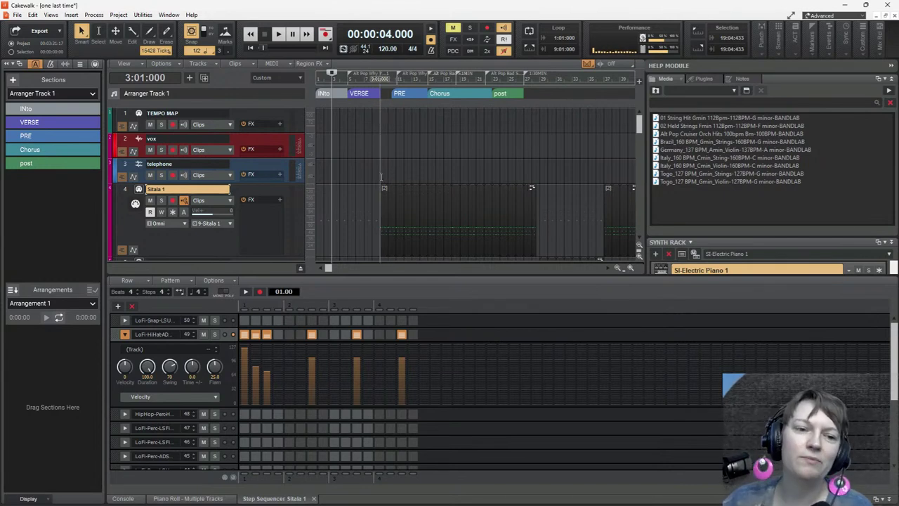
{"action": "left_click", "coordinate": [382, 176]}
{"action": "scroll", "coordinate": [448, 173], "scroll_direction": "down", "scroll_amount": 7}
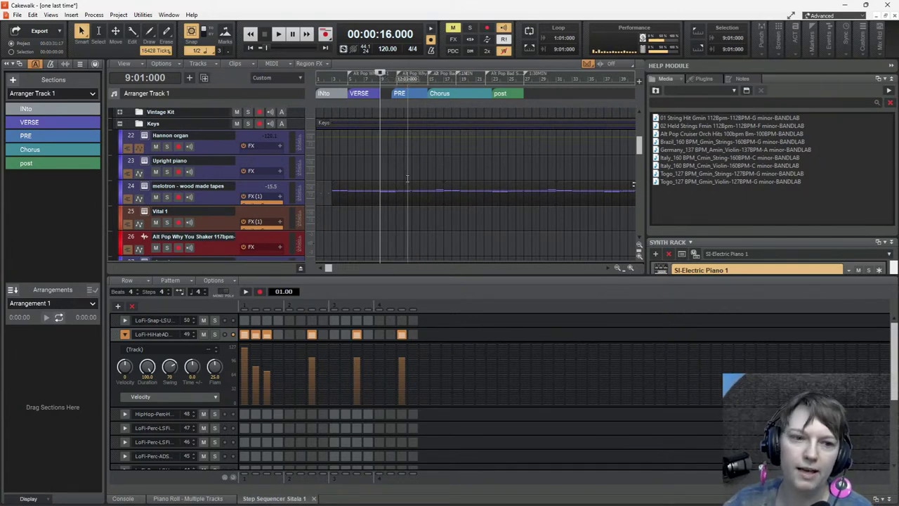
{"action": "scroll", "coordinate": [397, 191], "scroll_direction": "down", "scroll_amount": 4}
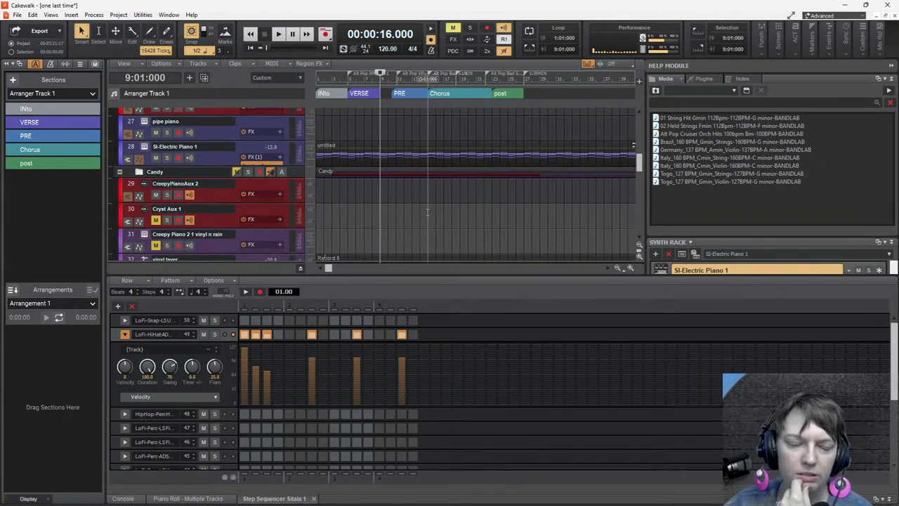
{"action": "scroll", "coordinate": [427, 212], "scroll_direction": "up", "scroll_amount": 3}
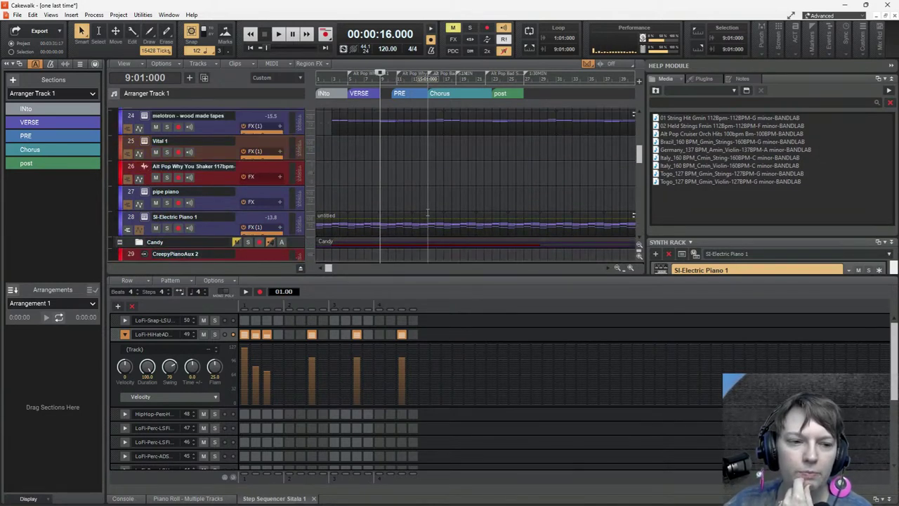
{"action": "scroll", "coordinate": [427, 212], "scroll_direction": "up", "scroll_amount": 1}
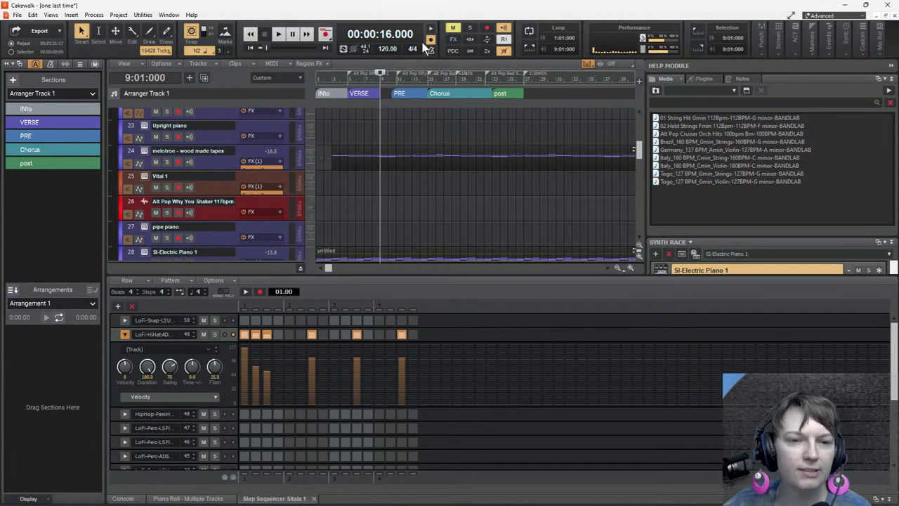
Step: Close the one last time project without saving and open the recent project connect the dots.cwp
{"action": "left_click", "coordinate": [17, 15]}
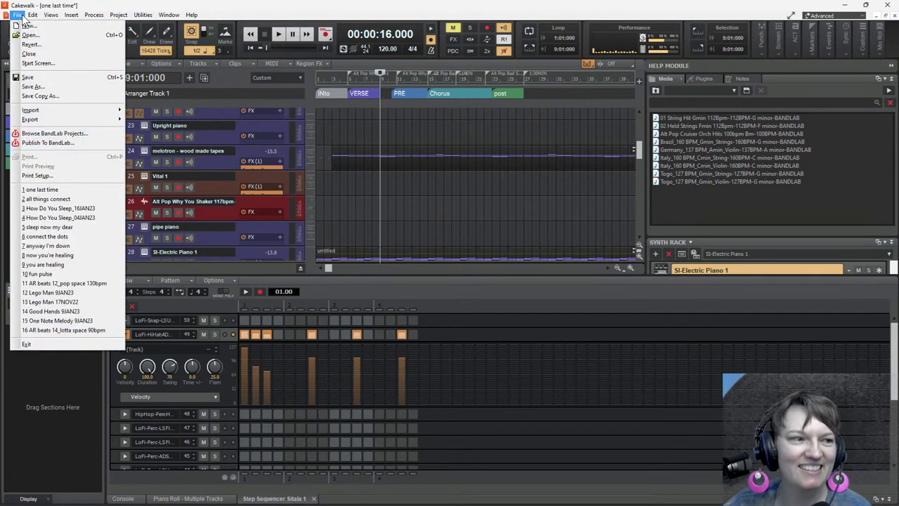
{"action": "left_click", "coordinate": [44, 55]}
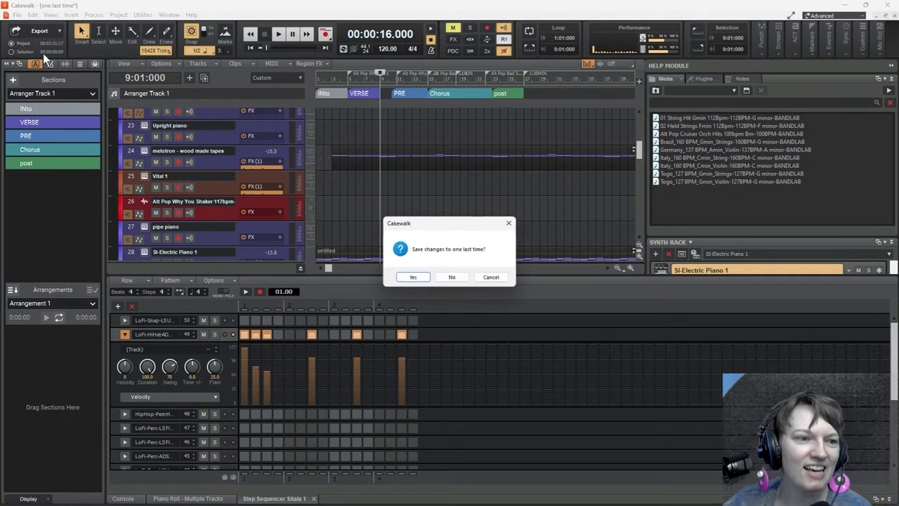
{"action": "left_click", "coordinate": [453, 278]}
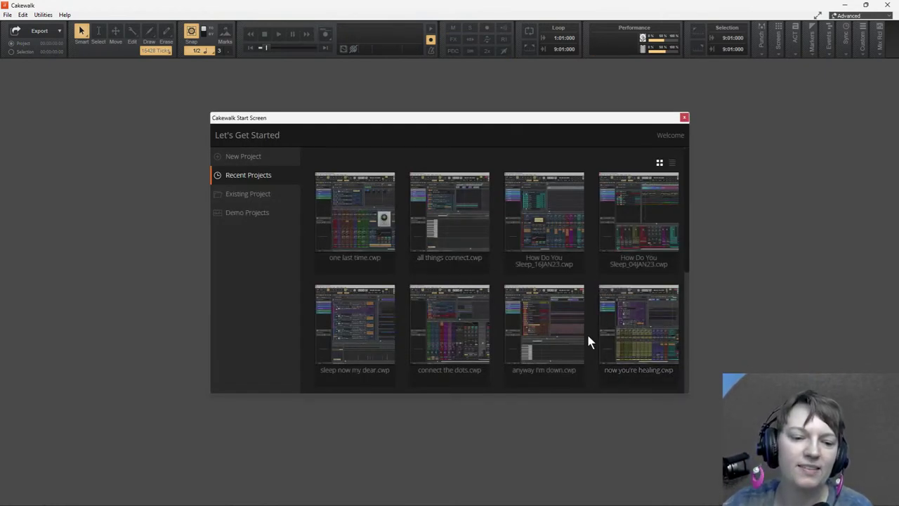
{"action": "left_click", "coordinate": [478, 325]}
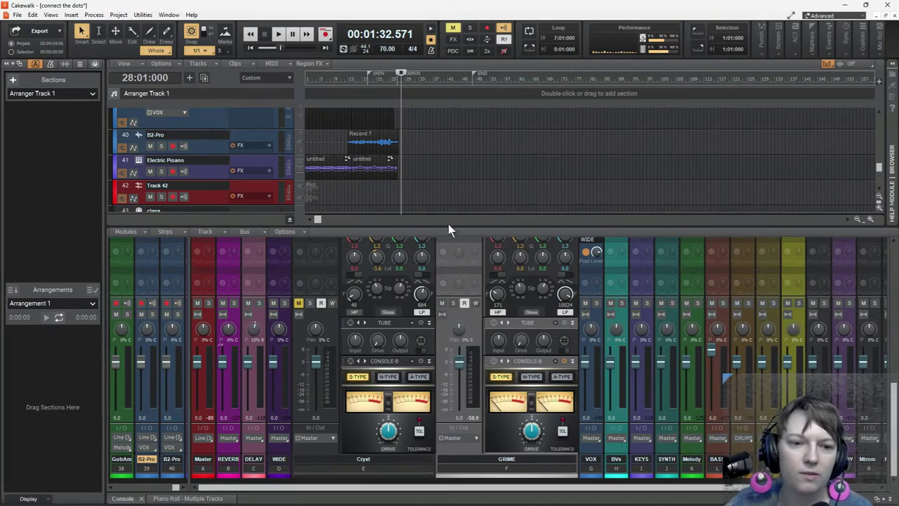
Step: Enlarge the track area above the console and play the song from 1:01:000
{"action": "left_click_drag", "start_coordinate": [448, 227], "coordinate": [447, 321]}
{"action": "scroll", "coordinate": [434, 251], "scroll_direction": "up", "scroll_amount": 4}
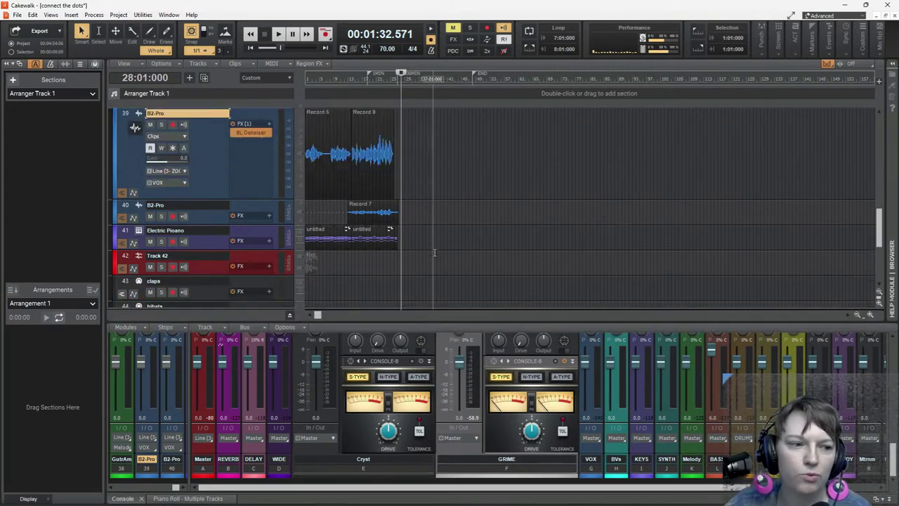
{"action": "scroll", "coordinate": [435, 252], "scroll_direction": "down", "scroll_amount": 4}
{"action": "left_click", "coordinate": [250, 44]}
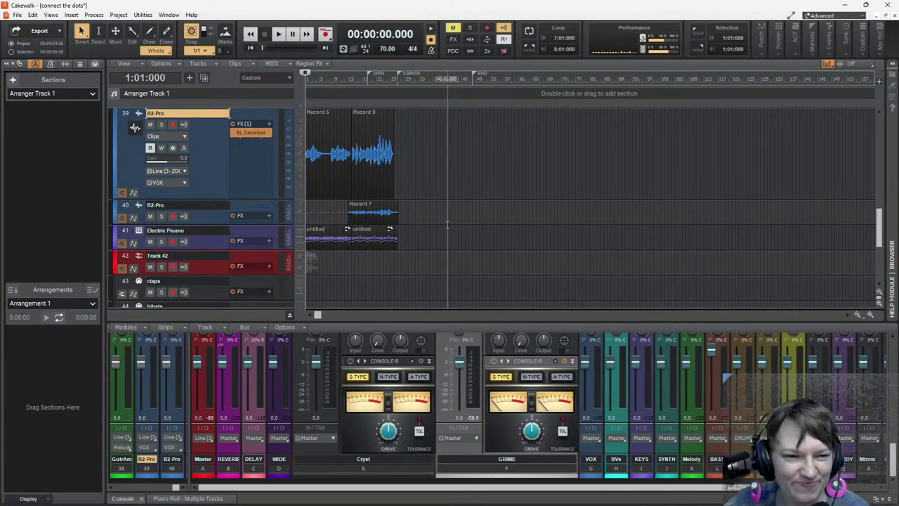
{"action": "scroll", "coordinate": [447, 225], "scroll_direction": "up", "scroll_amount": 3}
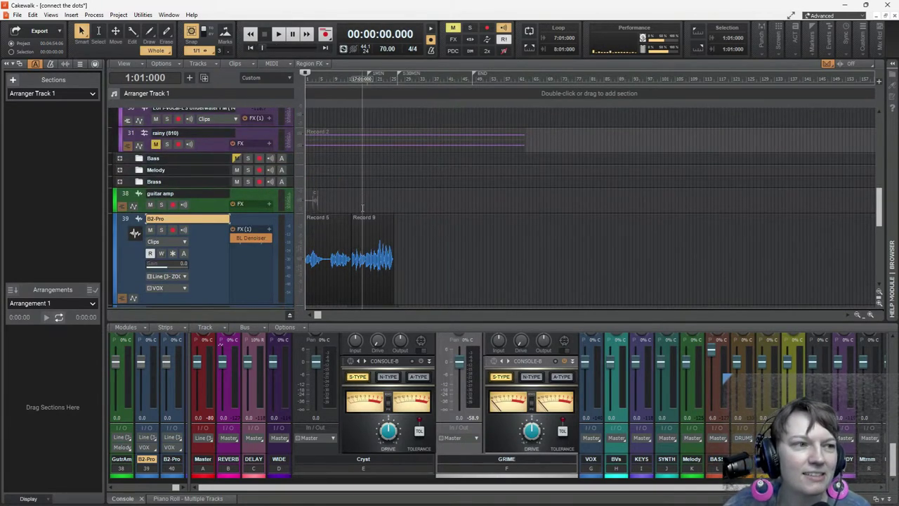
{"action": "left_click", "coordinate": [279, 34]}
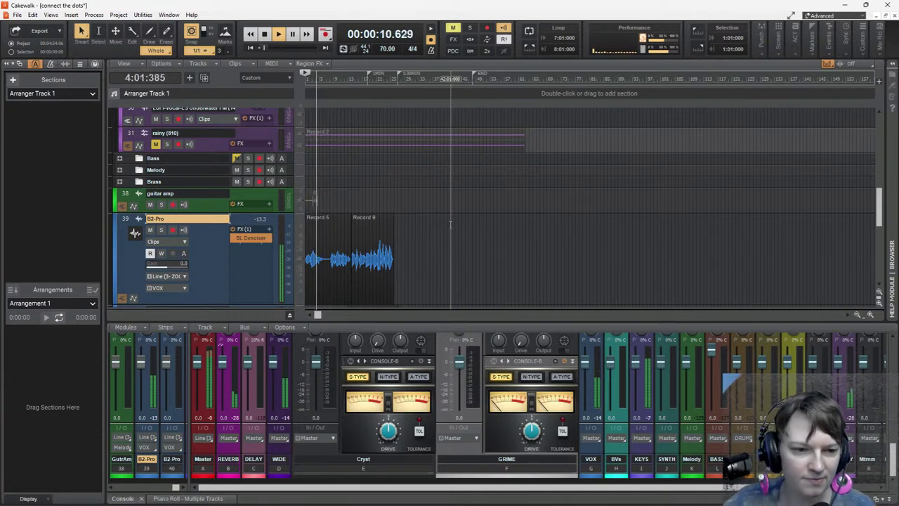
Step: Expand the collapsed media browser beside the tracks and adjust its width while the song plays
{"action": "scroll", "coordinate": [505, 232], "scroll_direction": "down", "scroll_amount": 2}
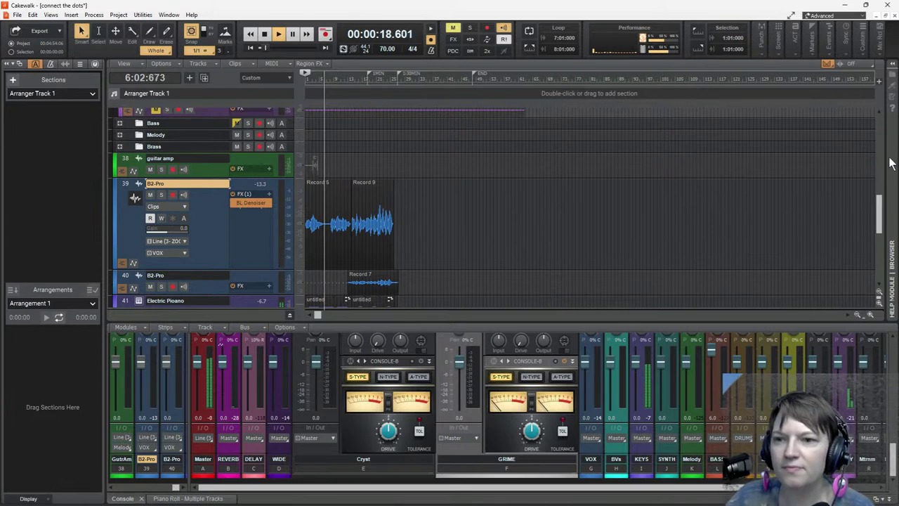
{"action": "left_click_drag", "start_coordinate": [884, 160], "coordinate": [656, 187]}
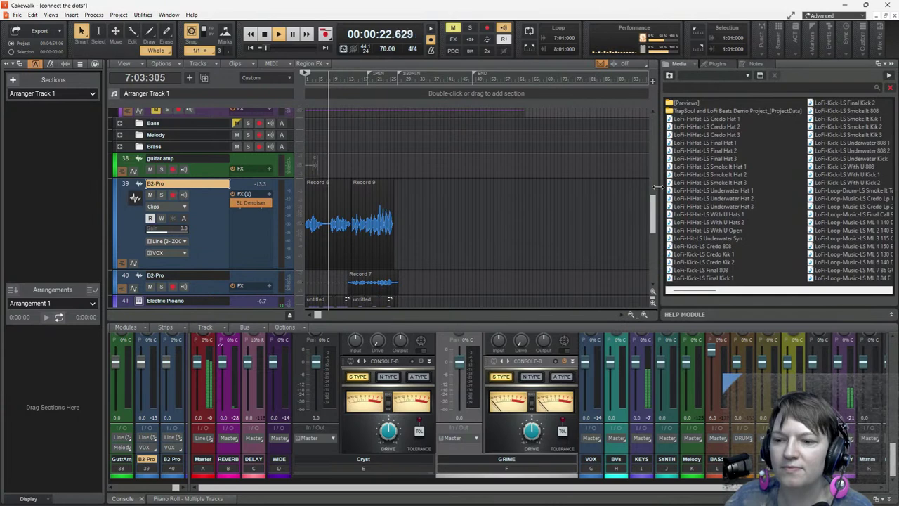
{"action": "left_click_drag", "start_coordinate": [656, 187], "coordinate": [585, 193]}
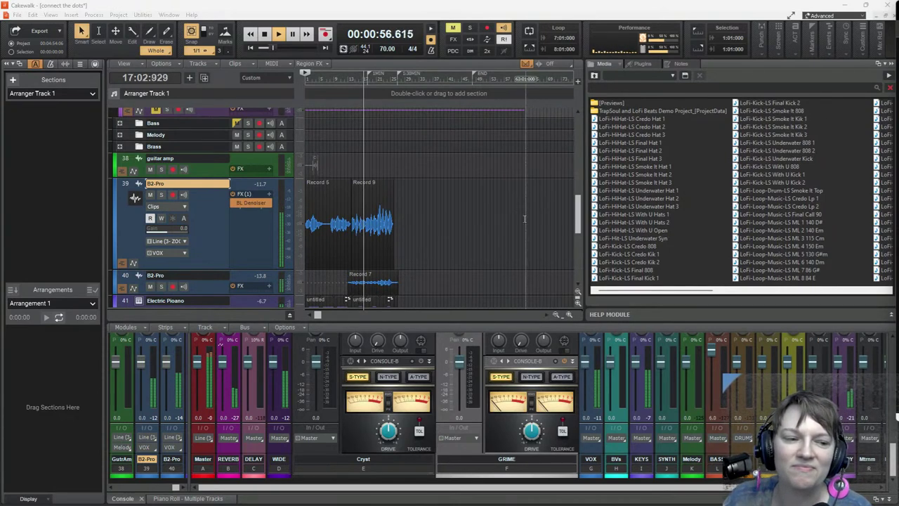
{"action": "scroll", "coordinate": [481, 215], "scroll_direction": "down", "scroll_amount": 3}
{"action": "scroll", "coordinate": [480, 215], "scroll_direction": "up", "scroll_amount": 3}
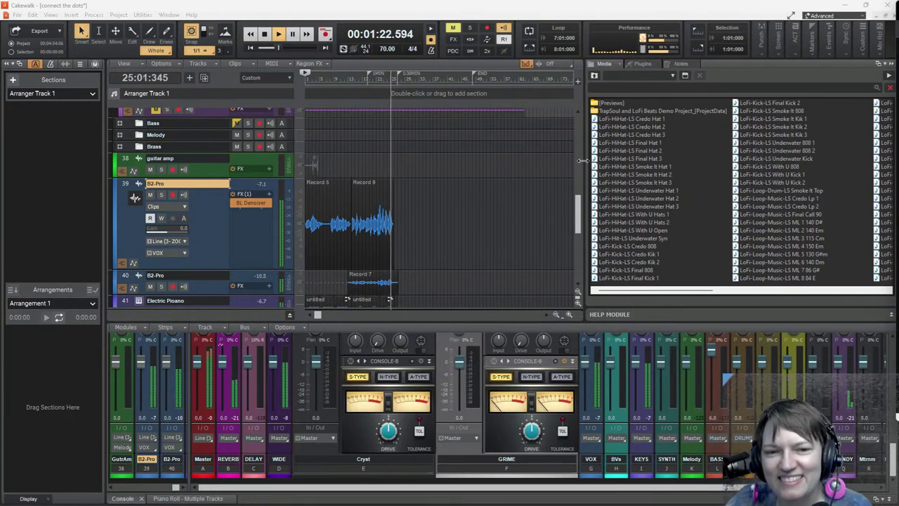
{"action": "left_click_drag", "start_coordinate": [583, 163], "coordinate": [688, 175]}
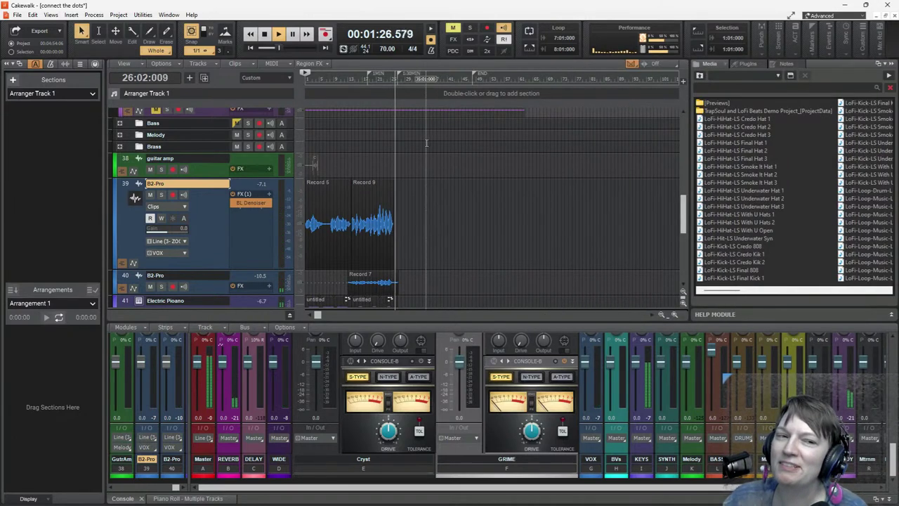
Step: Look through the Keys, Sitala and tempo map tracks while the song plays, and stop playback
{"action": "scroll", "coordinate": [426, 144], "scroll_direction": "up", "scroll_amount": 5}
{"action": "scroll", "coordinate": [427, 193], "scroll_direction": "up", "scroll_amount": 5}
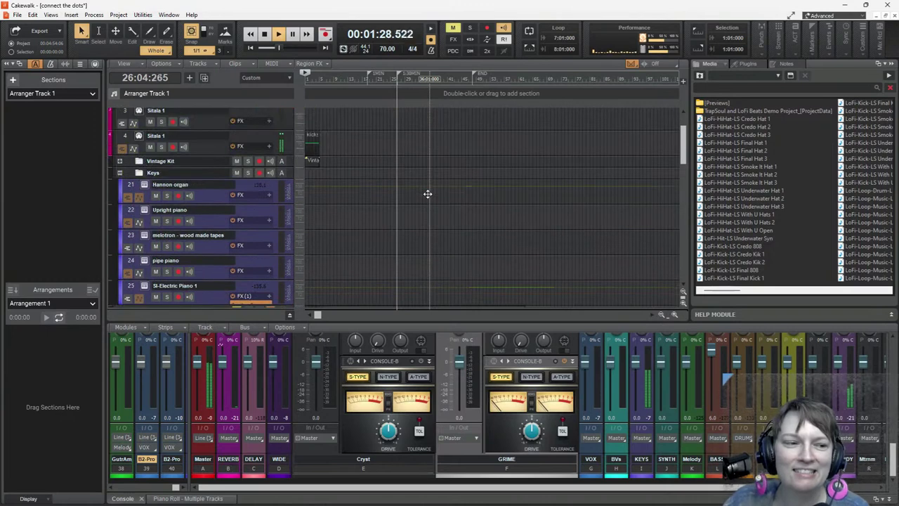
{"action": "scroll", "coordinate": [428, 193], "scroll_direction": "up", "scroll_amount": 5}
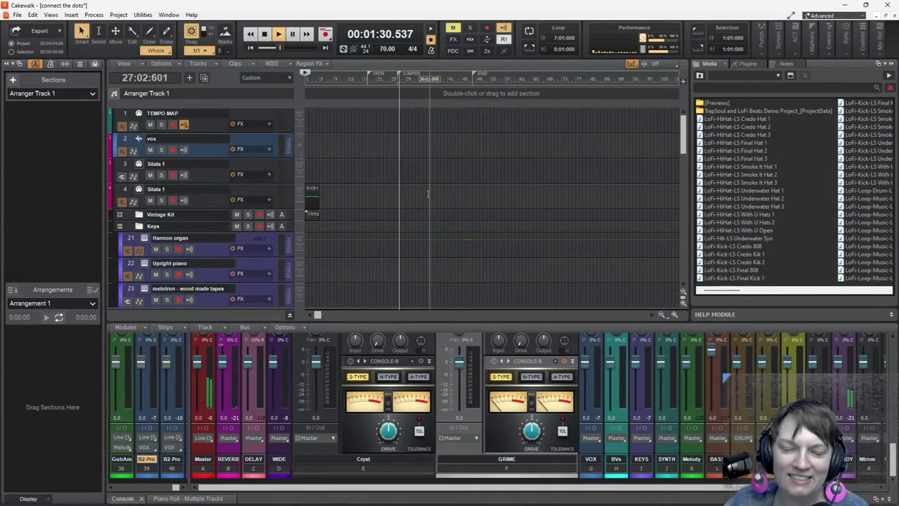
{"action": "left_click", "coordinate": [265, 34]}
Step: Look through the B2-Pro vocal, Electric Pioano and drum tracks with the song stopped
{"action": "scroll", "coordinate": [347, 168], "scroll_direction": "down", "scroll_amount": 5}
{"action": "scroll", "coordinate": [347, 167], "scroll_direction": "down", "scroll_amount": 5}
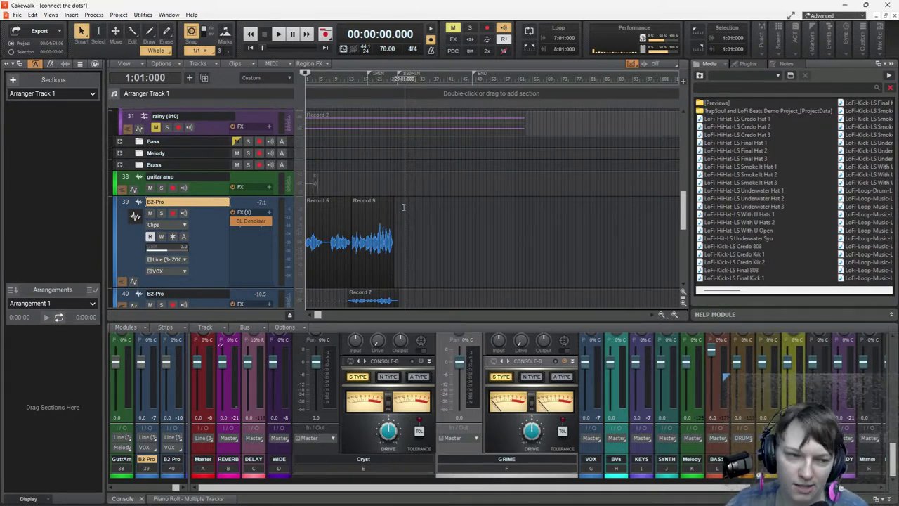
{"action": "scroll", "coordinate": [437, 235], "scroll_direction": "down", "scroll_amount": 4}
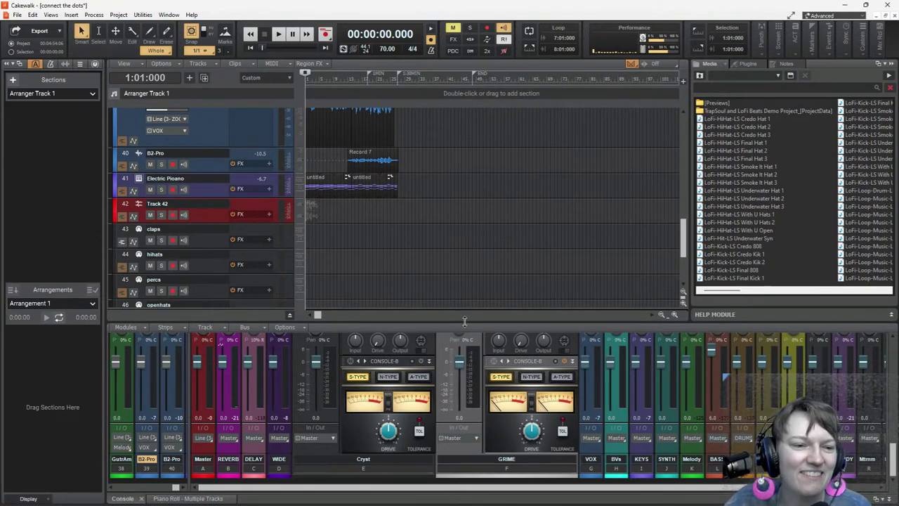
{"action": "scroll", "coordinate": [431, 246], "scroll_direction": "down", "scroll_amount": 5}
{"action": "scroll", "coordinate": [431, 245], "scroll_direction": "up", "scroll_amount": 8}
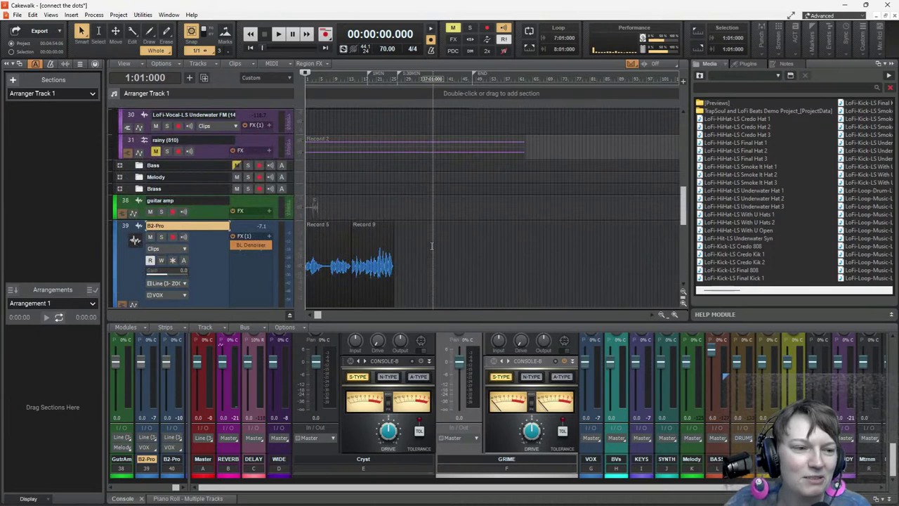
{"action": "scroll", "coordinate": [431, 246], "scroll_direction": "down", "scroll_amount": 3}
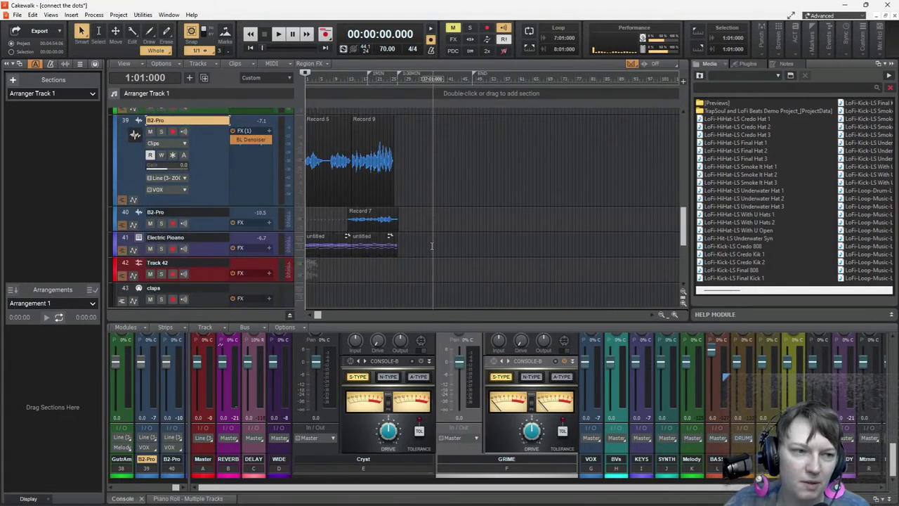
{"action": "scroll", "coordinate": [429, 242], "scroll_direction": "up", "scroll_amount": 1}
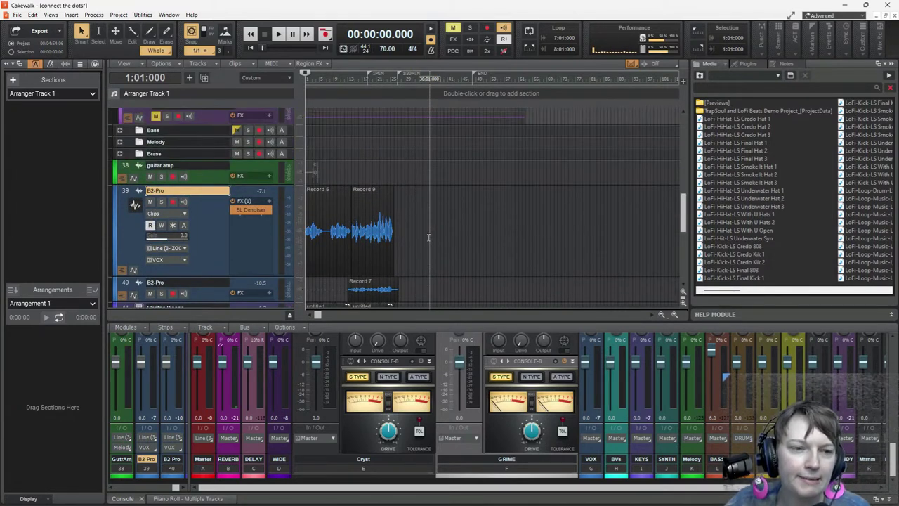
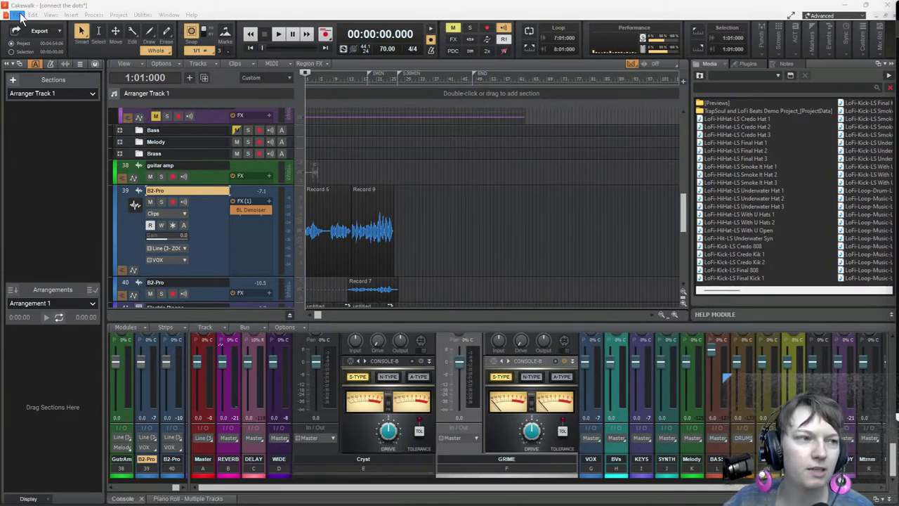
Step: Close the connect the dots project without saving and open the recent project now you're healing.cwp
{"action": "left_click", "coordinate": [21, 16]}
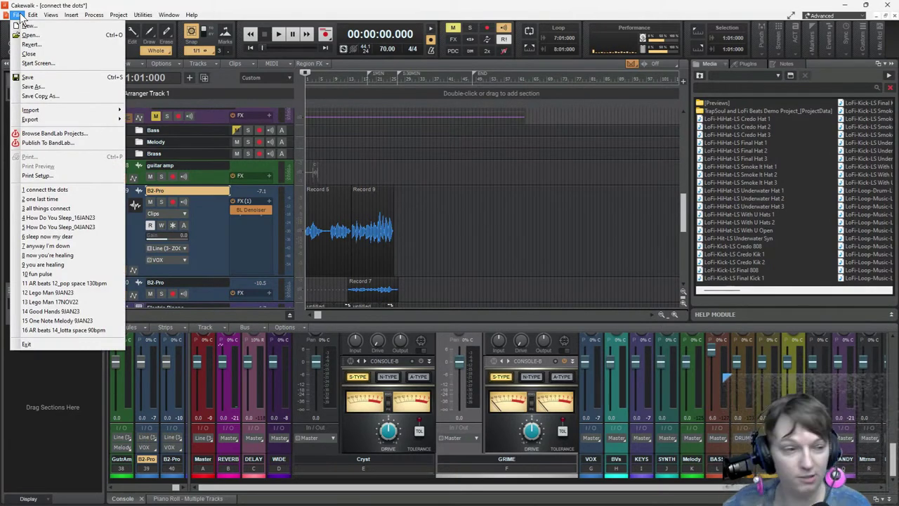
{"action": "left_click", "coordinate": [41, 52]}
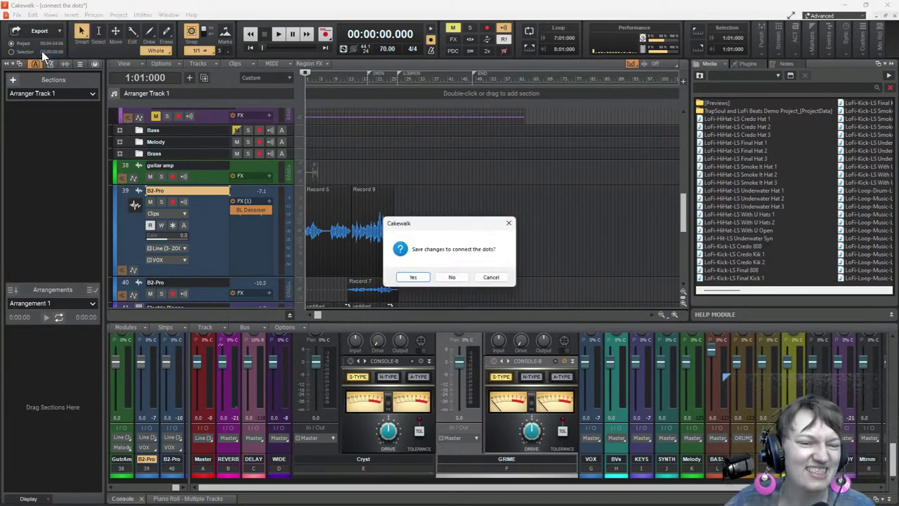
{"action": "left_click", "coordinate": [452, 276]}
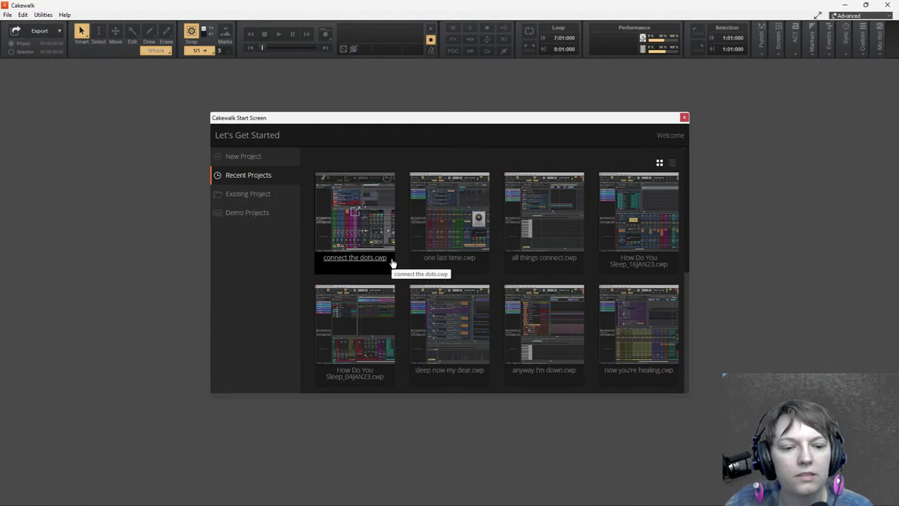
{"action": "mouse_move", "coordinate": [437, 308]}
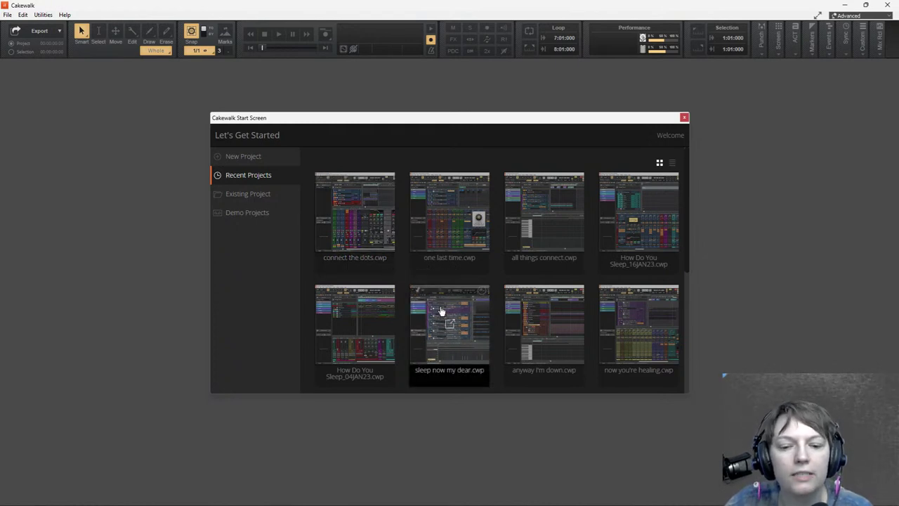
{"action": "scroll", "coordinate": [640, 346], "scroll_direction": "down", "scroll_amount": 3}
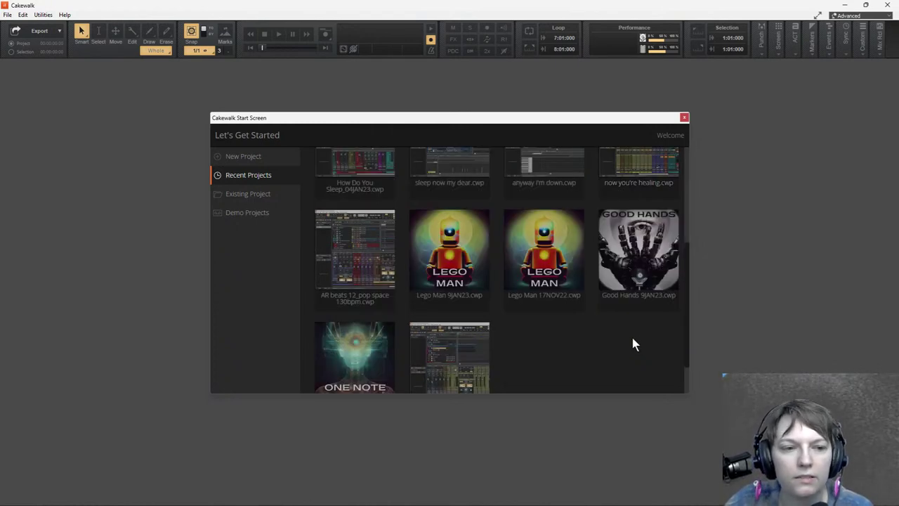
{"action": "scroll", "coordinate": [536, 295], "scroll_direction": "up", "scroll_amount": 3}
{"action": "scroll", "coordinate": [537, 295], "scroll_direction": "down", "scroll_amount": 3}
{"action": "scroll", "coordinate": [536, 295], "scroll_direction": "down", "scroll_amount": 1}
{"action": "scroll", "coordinate": [632, 302], "scroll_direction": "up", "scroll_amount": 5}
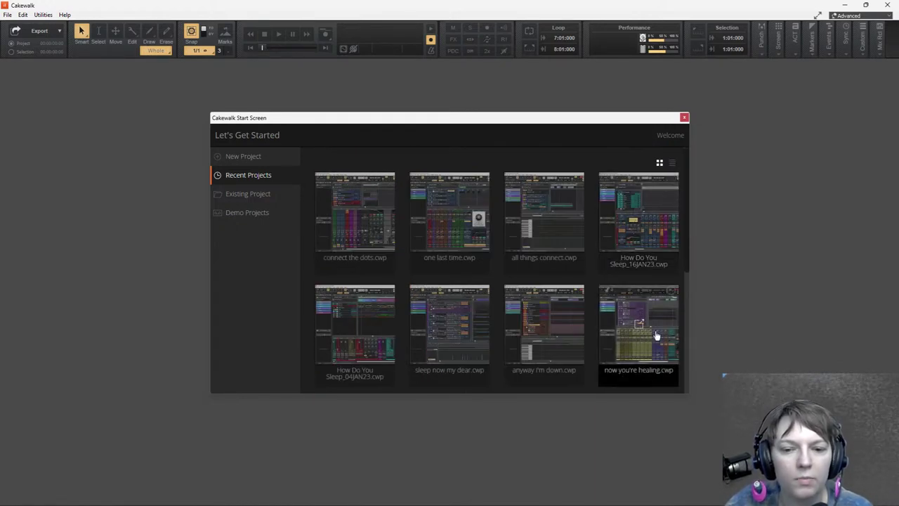
{"action": "left_click", "coordinate": [656, 336]}
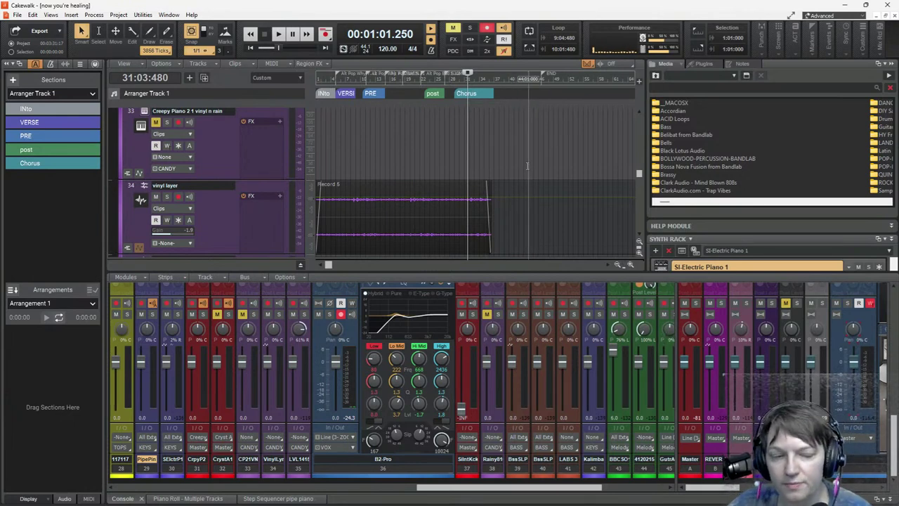
Step: Look through the Candy, Keys and synth tracks around the pipe piano track
{"action": "scroll", "coordinate": [510, 189], "scroll_direction": "up", "scroll_amount": 3}
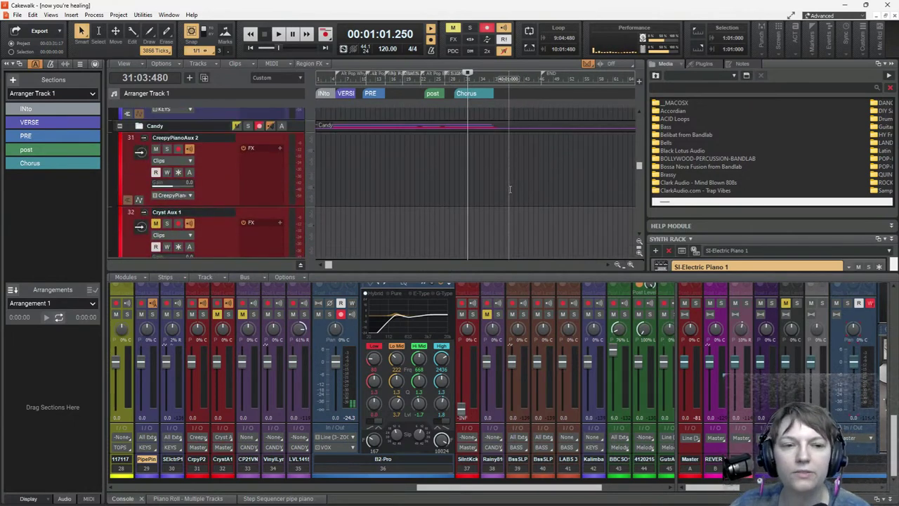
{"action": "scroll", "coordinate": [231, 210], "scroll_direction": "up", "scroll_amount": 5}
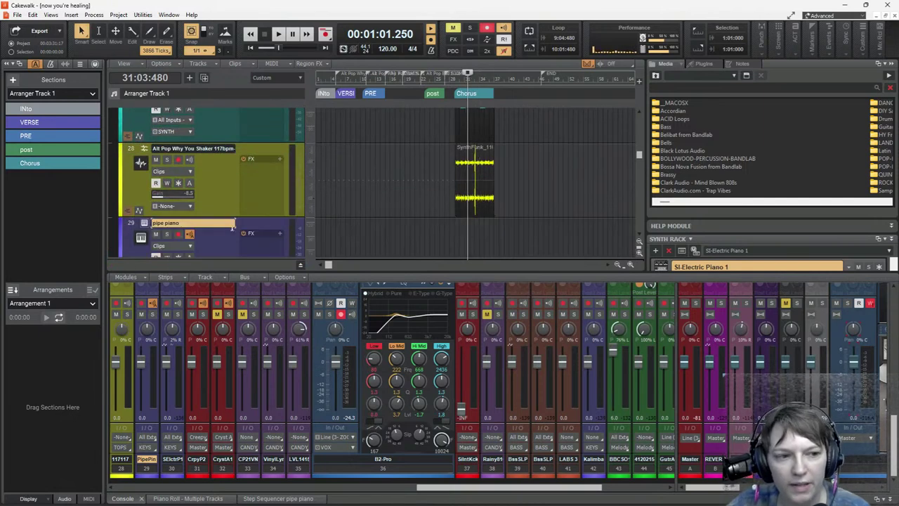
{"action": "scroll", "coordinate": [248, 165], "scroll_direction": "down", "scroll_amount": 3}
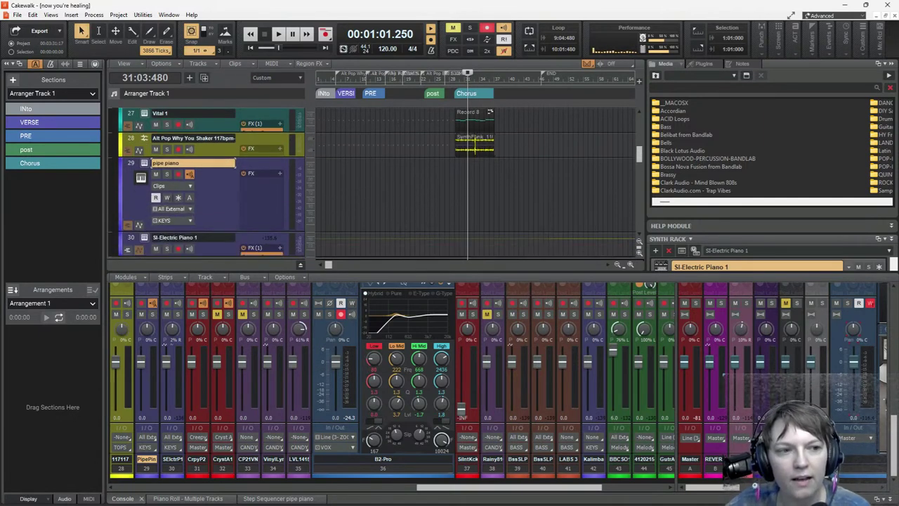
Step: Inspect the BL Denoiser effect on B2-Pro vocal track 36 and close its window
{"action": "scroll", "coordinate": [232, 211], "scroll_direction": "down", "scroll_amount": 5}
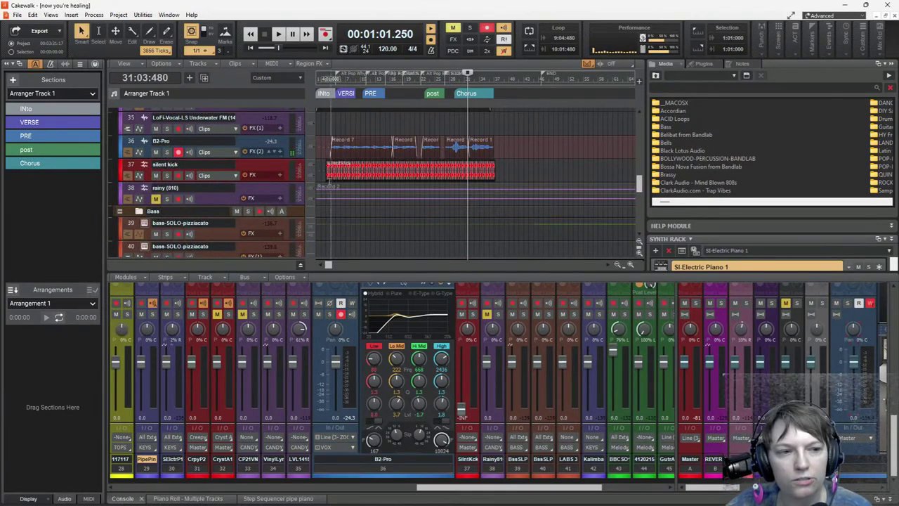
{"action": "left_click", "coordinate": [243, 141]}
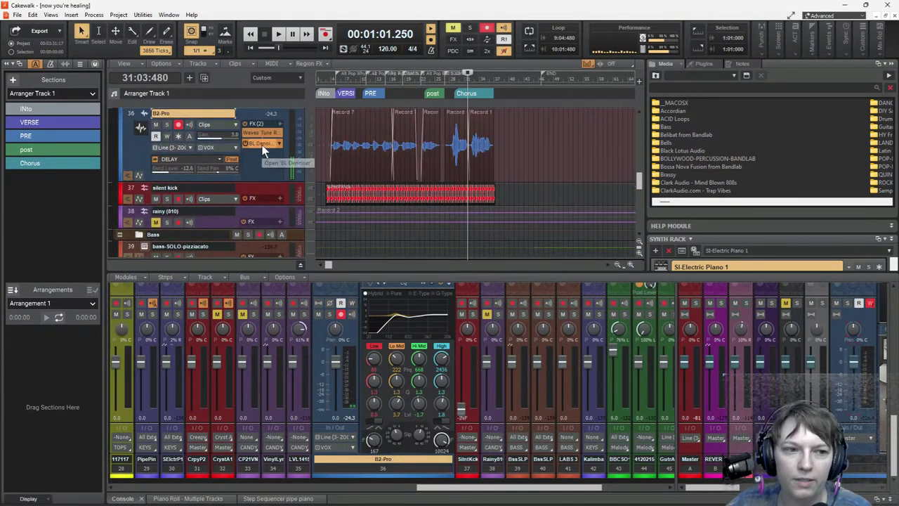
{"action": "double_click", "coordinate": [262, 144]}
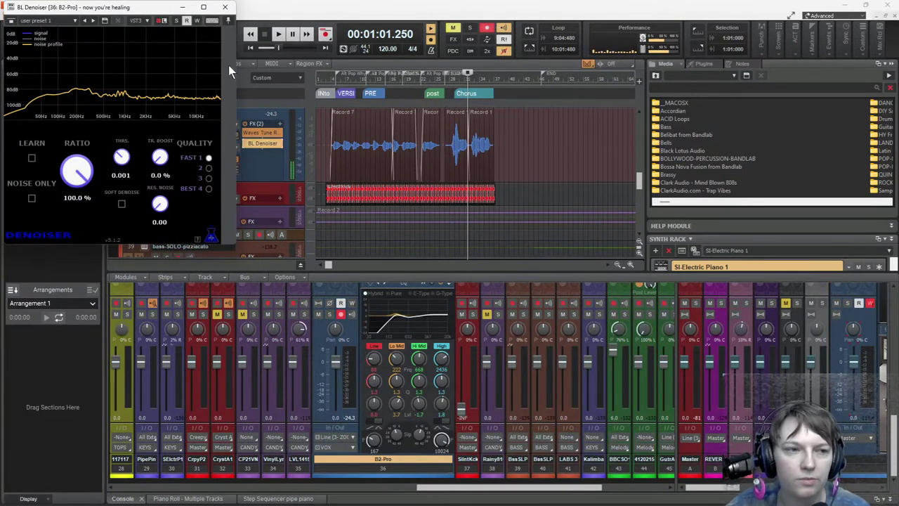
{"action": "left_click", "coordinate": [223, 9]}
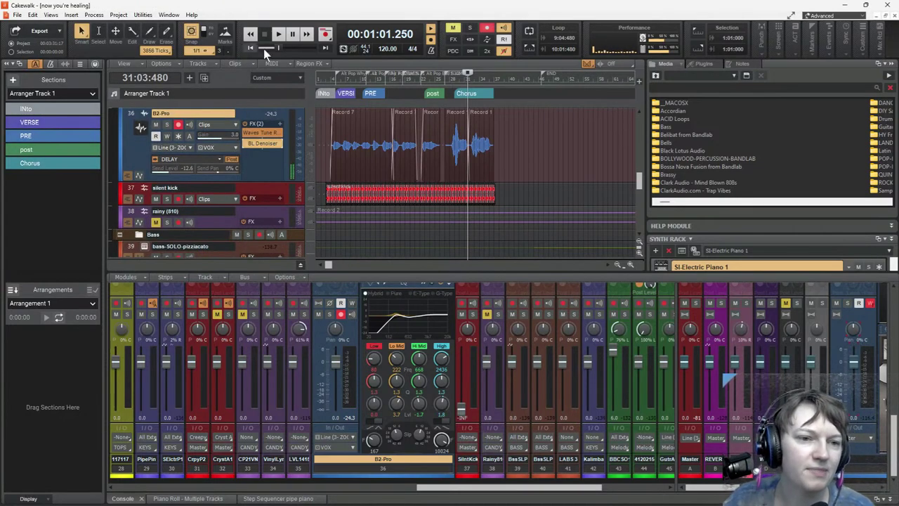
Step: Disarm recording on B2-Pro vocal track 36 and play the song from 1:01:000
{"action": "left_click", "coordinate": [248, 48]}
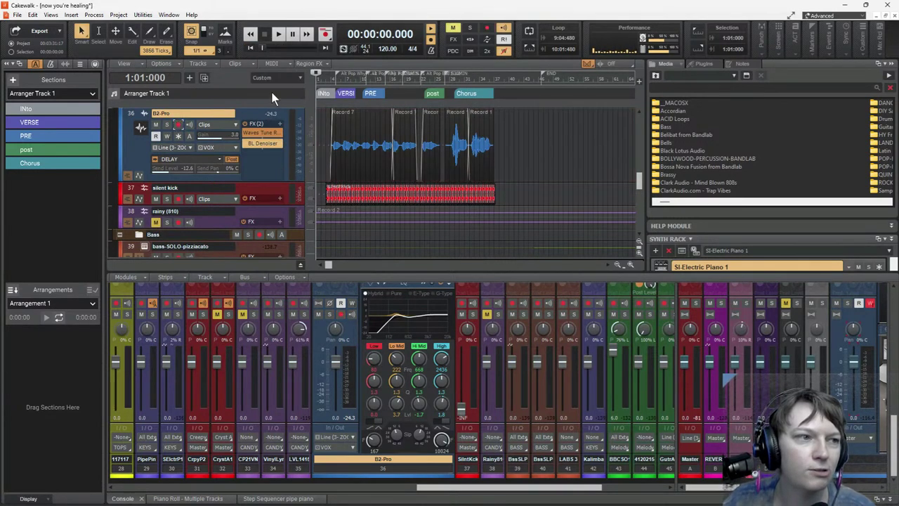
{"action": "left_click", "coordinate": [279, 32]}
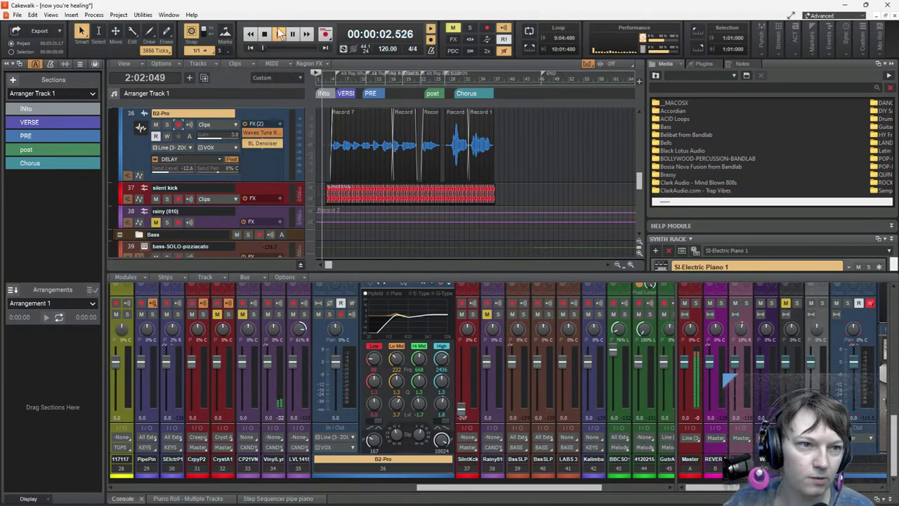
{"action": "left_click", "coordinate": [265, 35]}
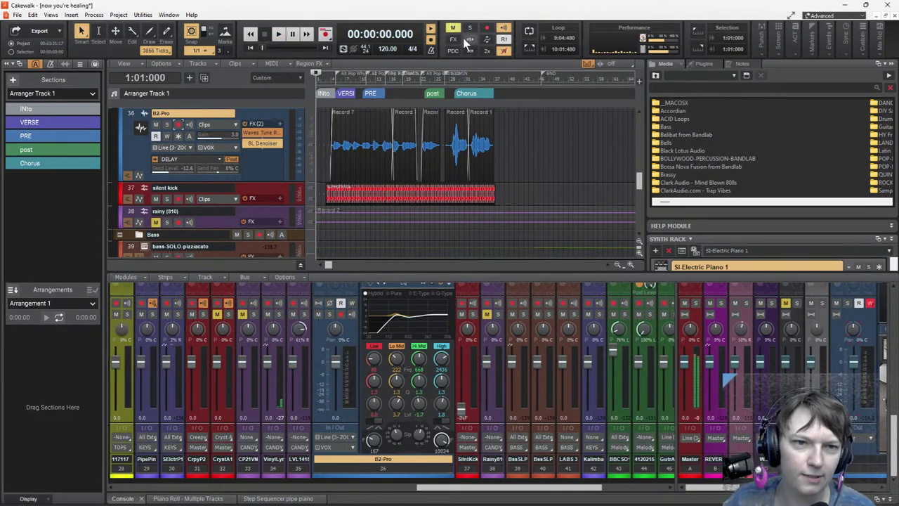
{"action": "left_click", "coordinate": [278, 34]}
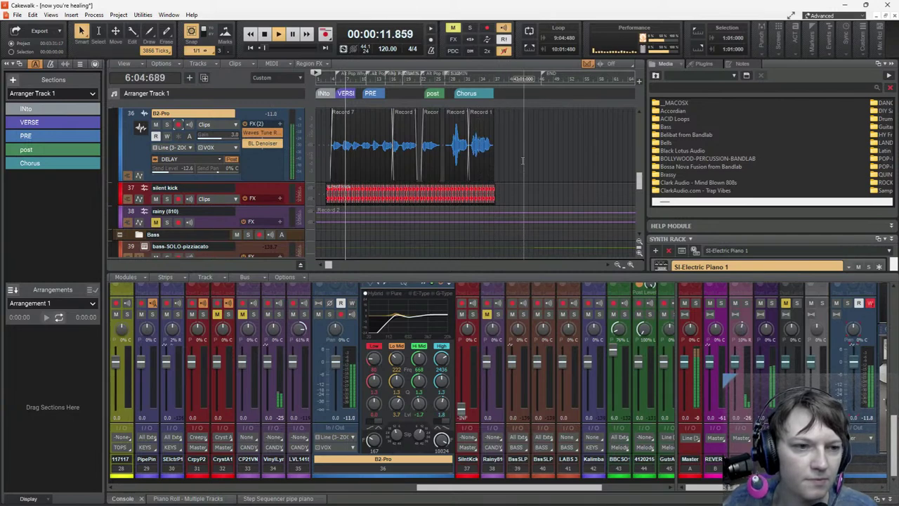
Step: Look through the tracks from the B2-Pro vocals up to the Sitala drums while the song plays
{"action": "scroll", "coordinate": [523, 176], "scroll_direction": "up", "scroll_amount": 3}
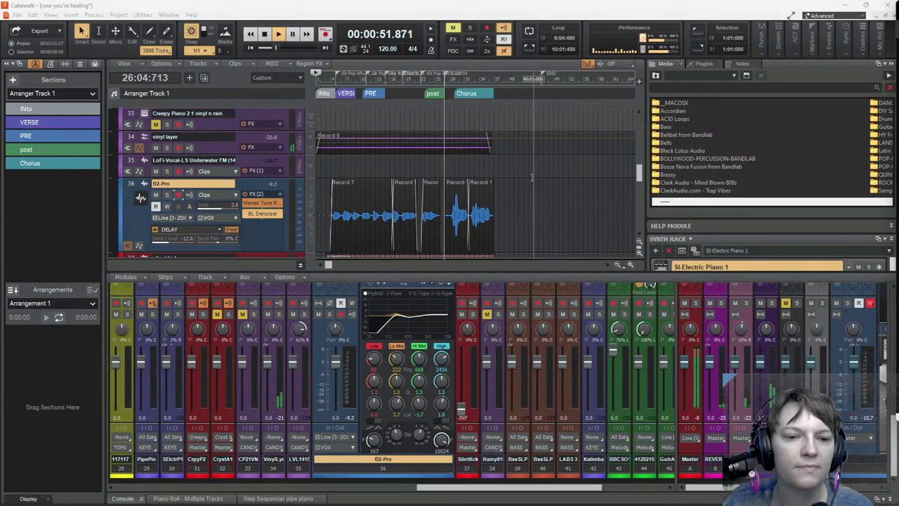
{"action": "scroll", "coordinate": [531, 178], "scroll_direction": "down", "scroll_amount": 3}
{"action": "scroll", "coordinate": [532, 178], "scroll_direction": "up", "scroll_amount": 10}
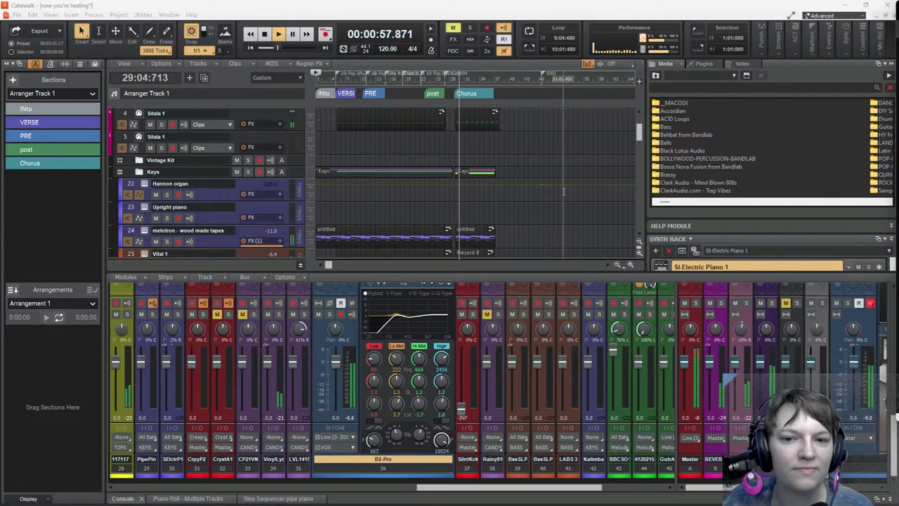
{"action": "scroll", "coordinate": [558, 194], "scroll_direction": "down", "scroll_amount": 4}
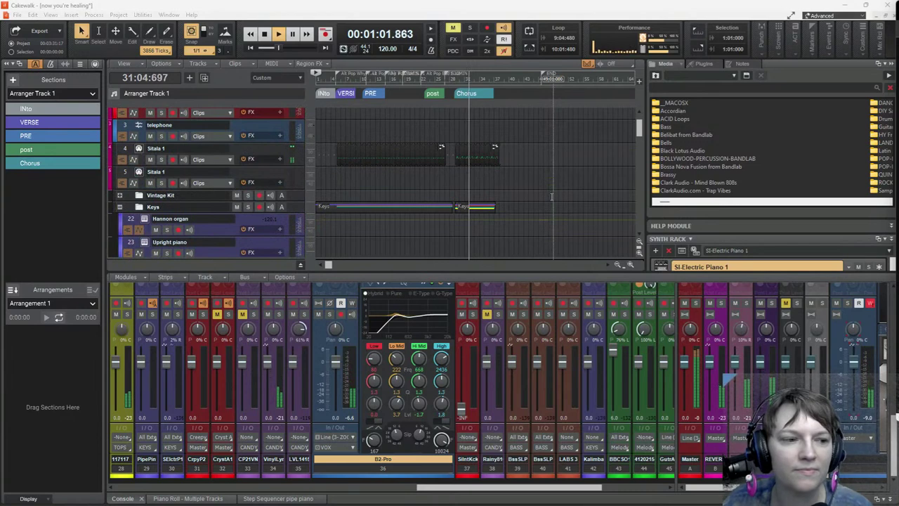
{"action": "scroll", "coordinate": [553, 197], "scroll_direction": "up", "scroll_amount": 2}
Step: Look through the Candy and Bass folder tracks down to the guitar amp and lower B2-Pro tracks during playback
{"action": "scroll", "coordinate": [551, 197], "scroll_direction": "down", "scroll_amount": 3}
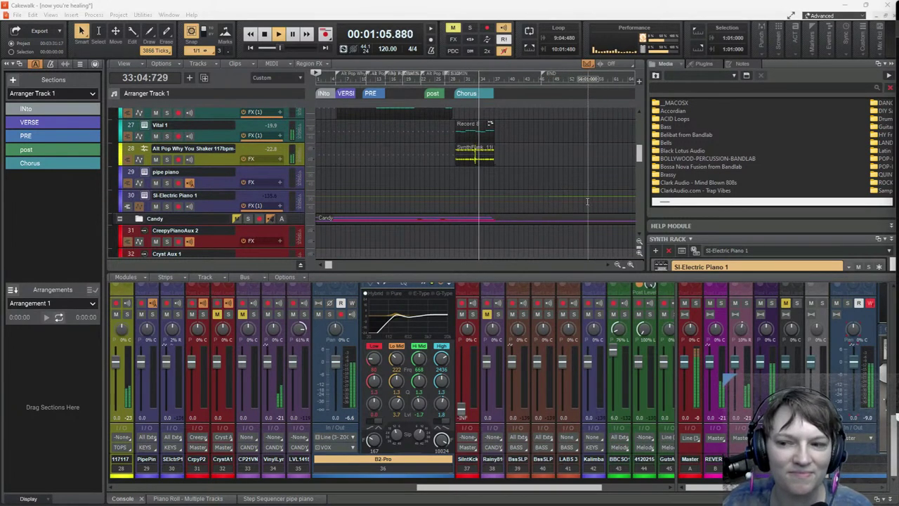
{"action": "scroll", "coordinate": [553, 174], "scroll_direction": "down", "scroll_amount": 3}
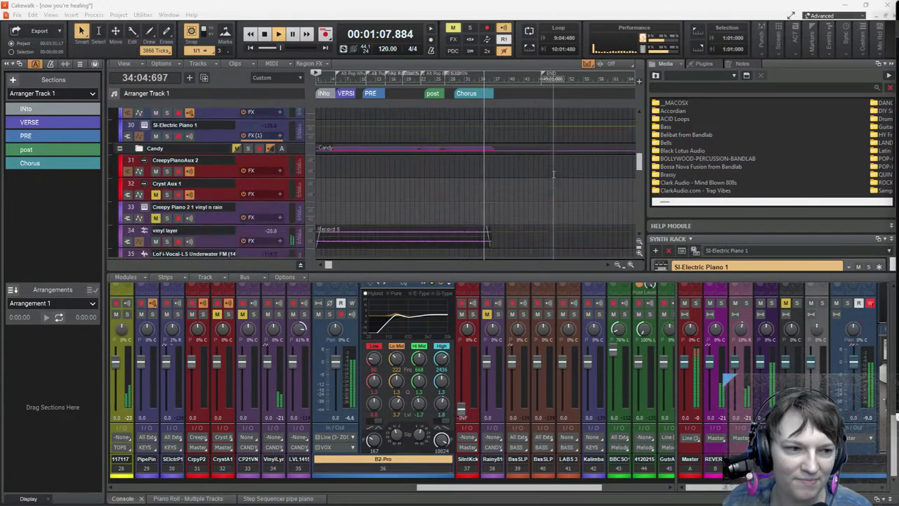
{"action": "scroll", "coordinate": [553, 174], "scroll_direction": "down", "scroll_amount": 2}
{"action": "scroll", "coordinate": [553, 174], "scroll_direction": "down", "scroll_amount": 2}
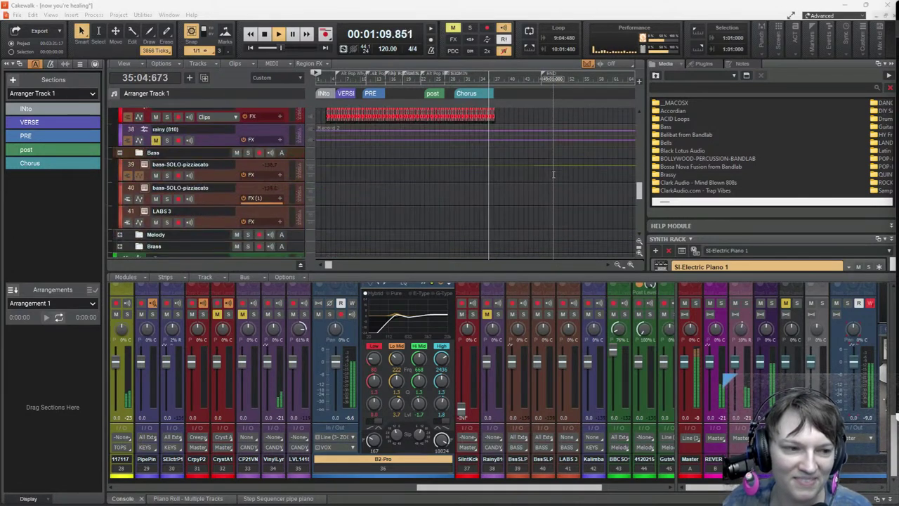
{"action": "scroll", "coordinate": [554, 174], "scroll_direction": "down", "scroll_amount": 2}
{"action": "scroll", "coordinate": [556, 179], "scroll_direction": "down", "scroll_amount": 4}
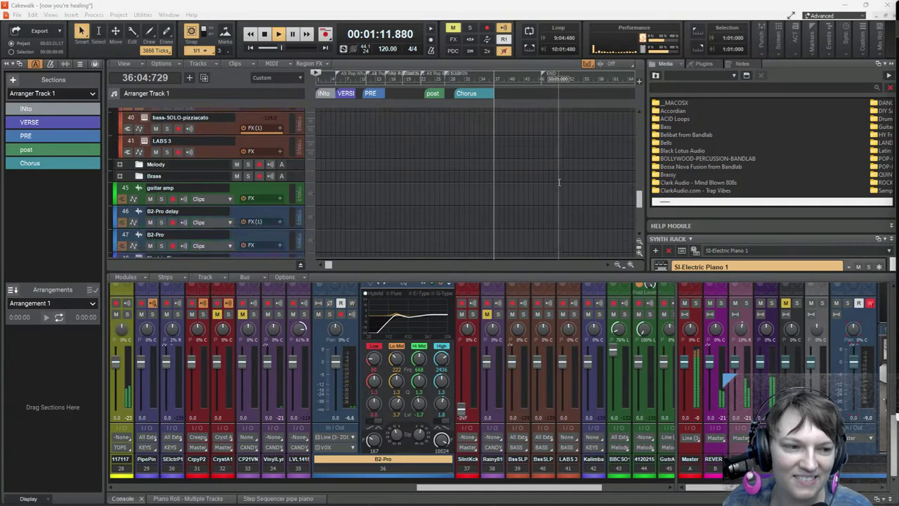
Step: Replay the Chorus section from 33:01:000 with the B2-Pro vocal track in view, and stop playback
{"action": "scroll", "coordinate": [559, 182], "scroll_direction": "up", "scroll_amount": 6}
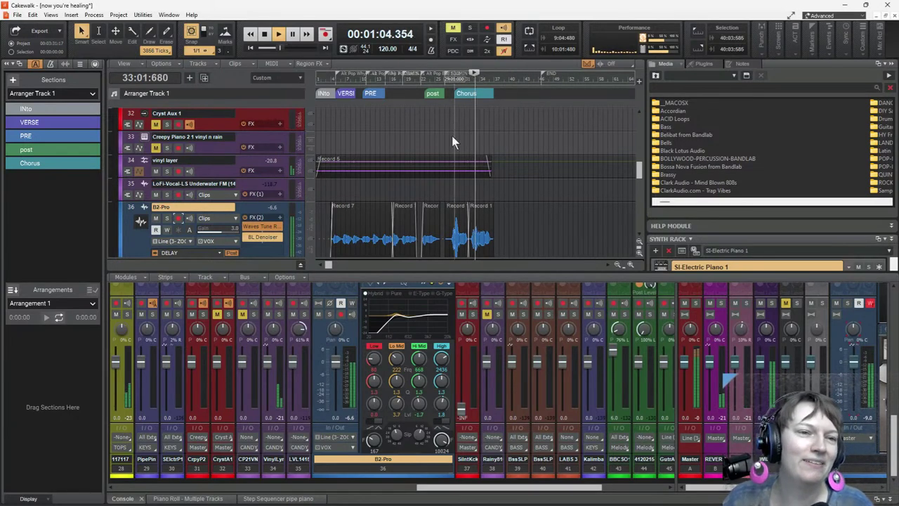
{"action": "key", "text": "space"}
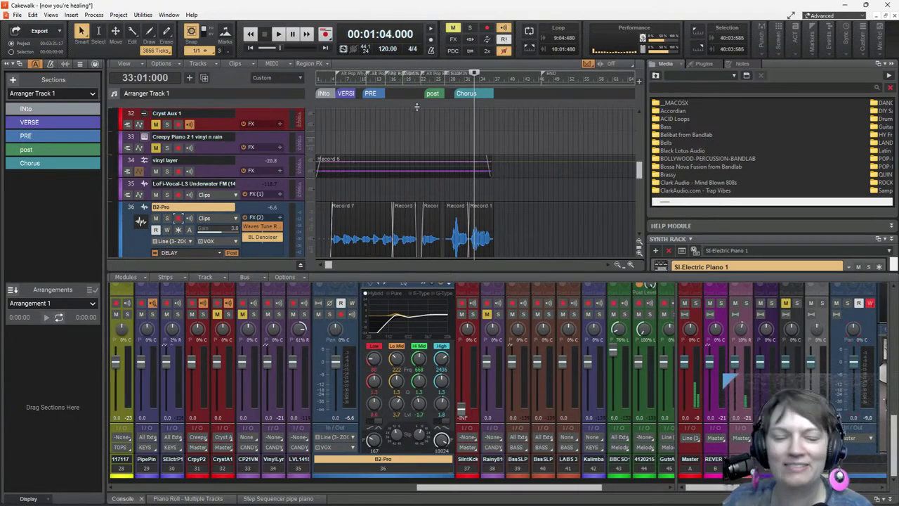
Step: Solo the Alt Pop Why You Shaker track 28, play it from 29:01:000 at the Chorus, and unsolo it
{"action": "scroll", "coordinate": [517, 164], "scroll_direction": "down", "scroll_amount": 5}
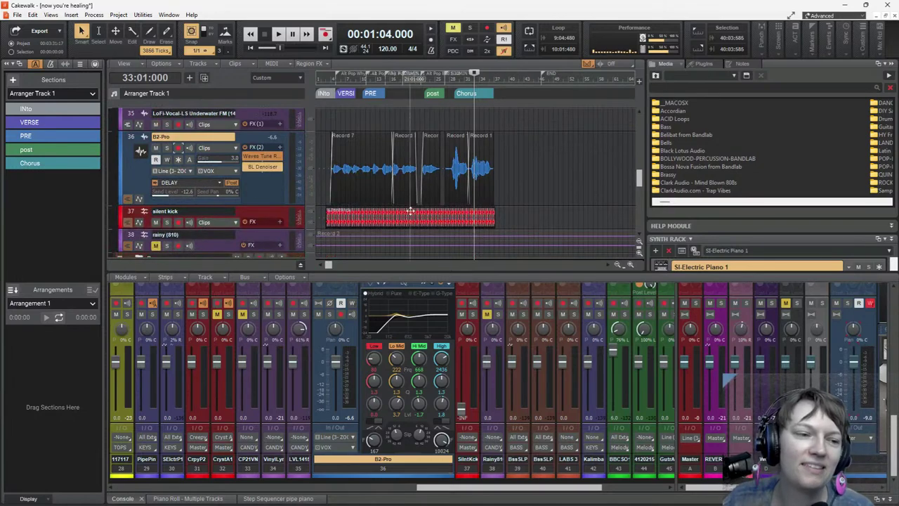
{"action": "scroll", "coordinate": [431, 218], "scroll_direction": "down", "scroll_amount": 3}
{"action": "scroll", "coordinate": [431, 219], "scroll_direction": "up", "scroll_amount": 12}
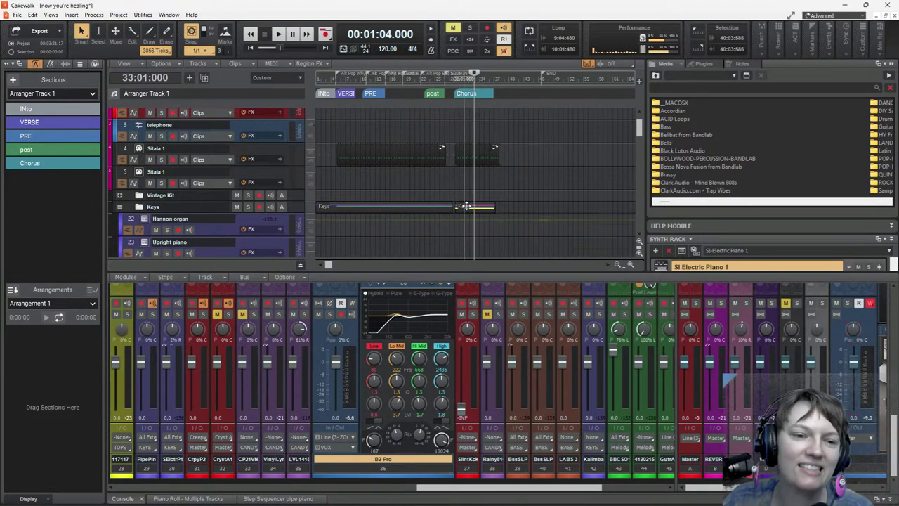
{"action": "scroll", "coordinate": [465, 205], "scroll_direction": "down", "scroll_amount": 3}
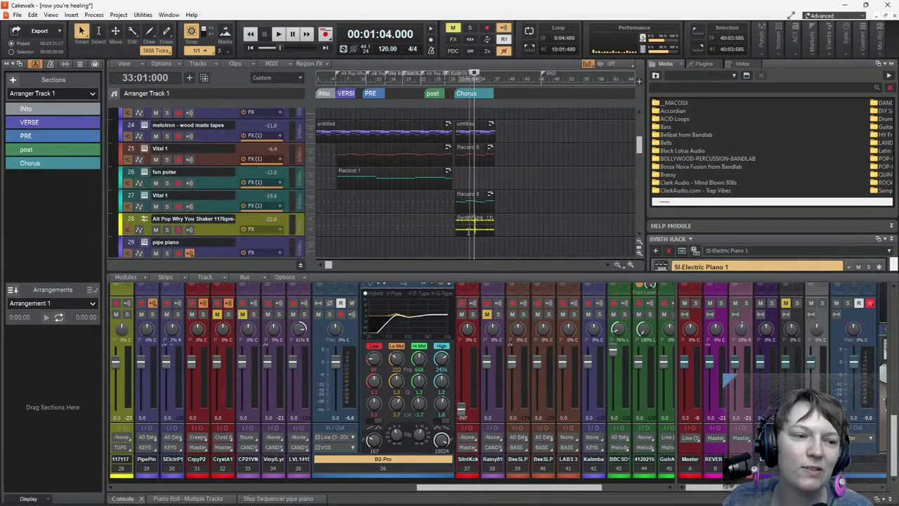
{"action": "left_click", "coordinate": [469, 230]}
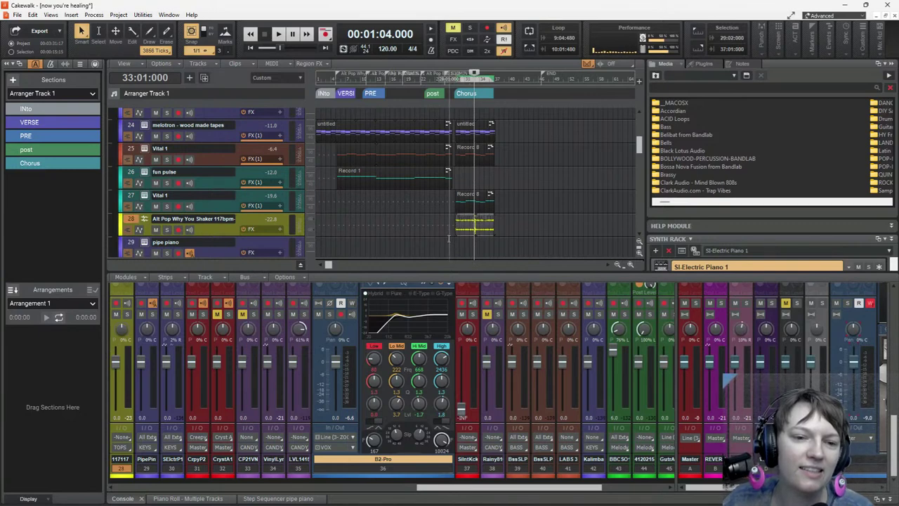
{"action": "left_click", "coordinate": [457, 238]}
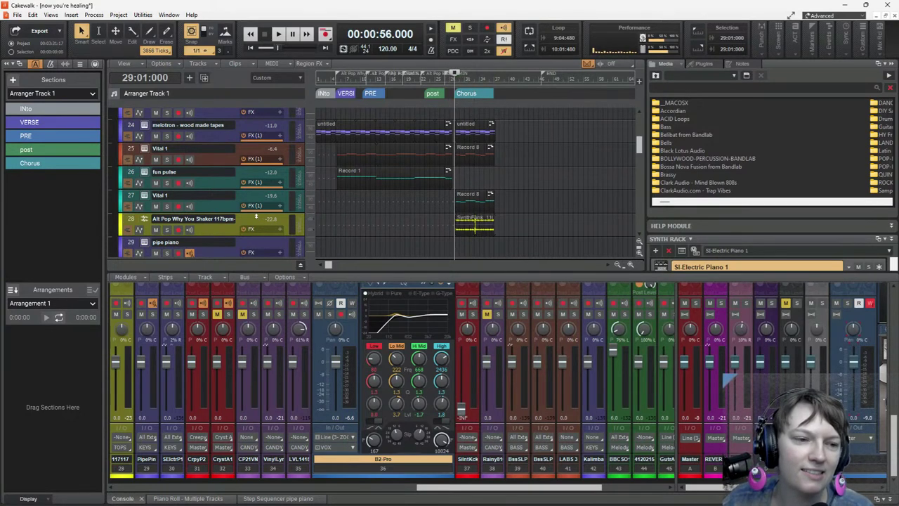
{"action": "left_click", "coordinate": [166, 230]}
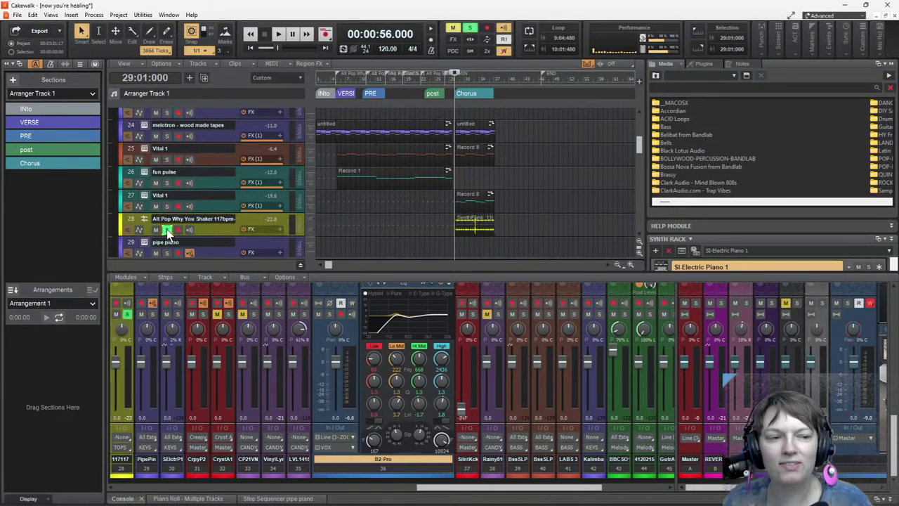
{"action": "key", "text": "space"}
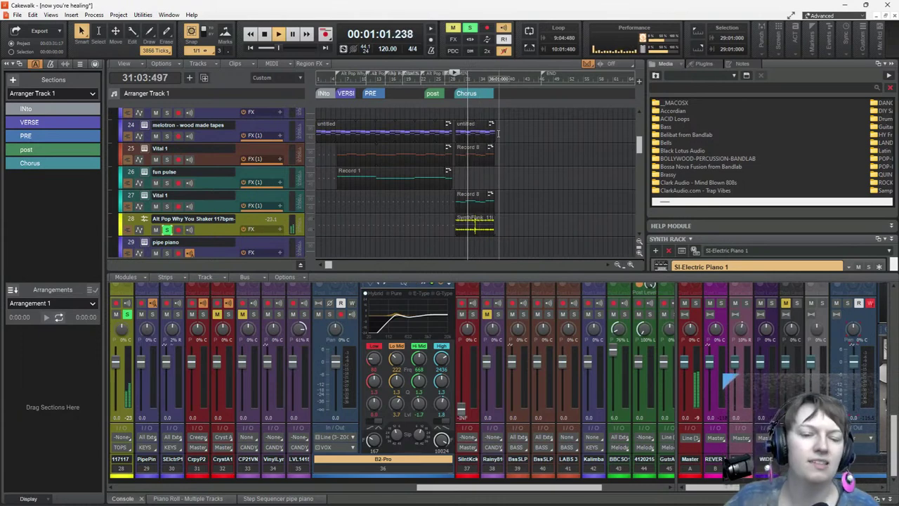
{"action": "key", "text": "space"}
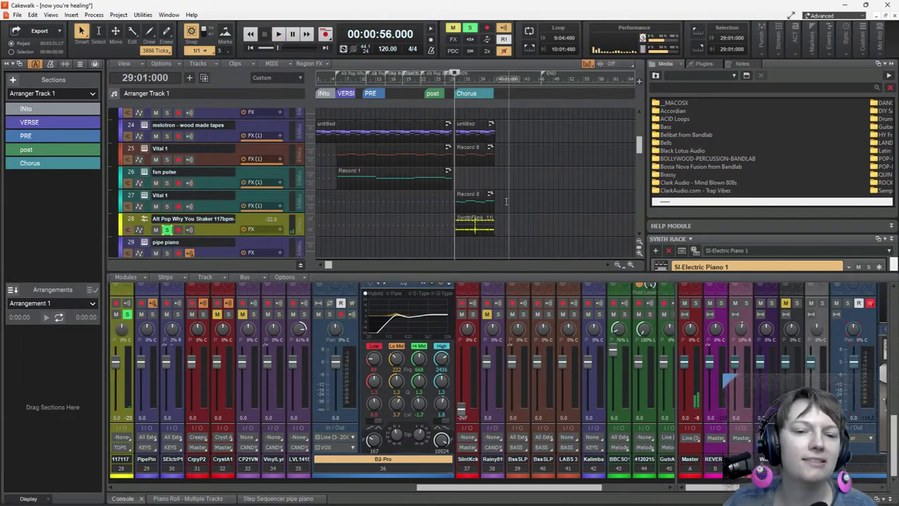
{"action": "scroll", "coordinate": [523, 239], "scroll_direction": "up", "scroll_amount": 3}
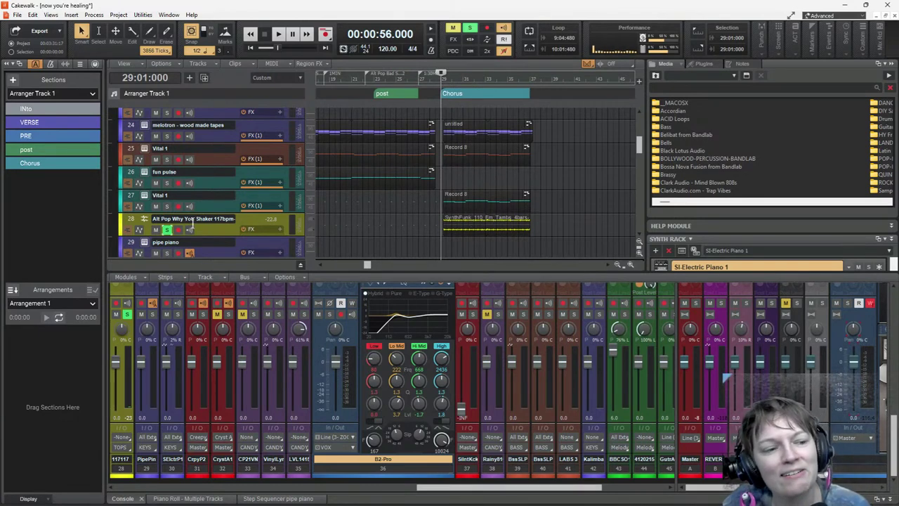
{"action": "left_click", "coordinate": [166, 231]}
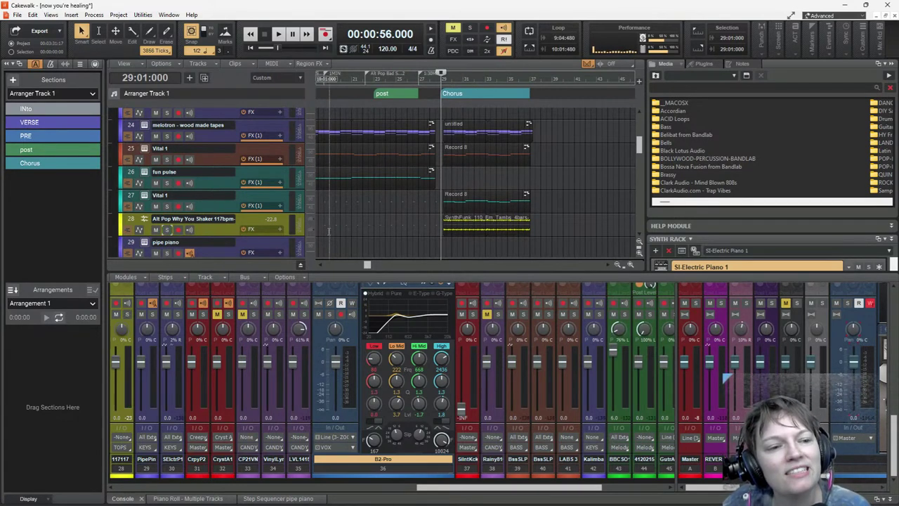
Step: View the Redtron instrument on the melotron - wood made tapes track 24 and close its window
{"action": "scroll", "coordinate": [322, 172], "scroll_direction": "up", "scroll_amount": 2}
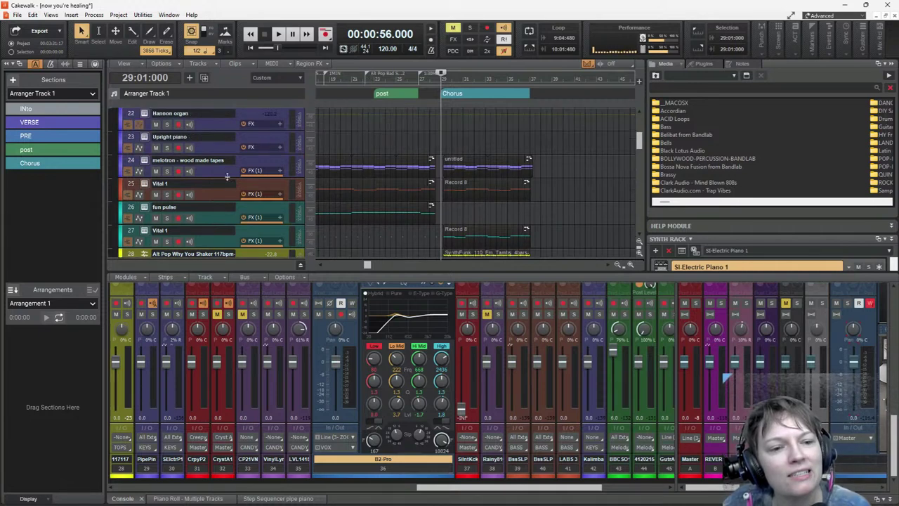
{"action": "left_click", "coordinate": [144, 160]}
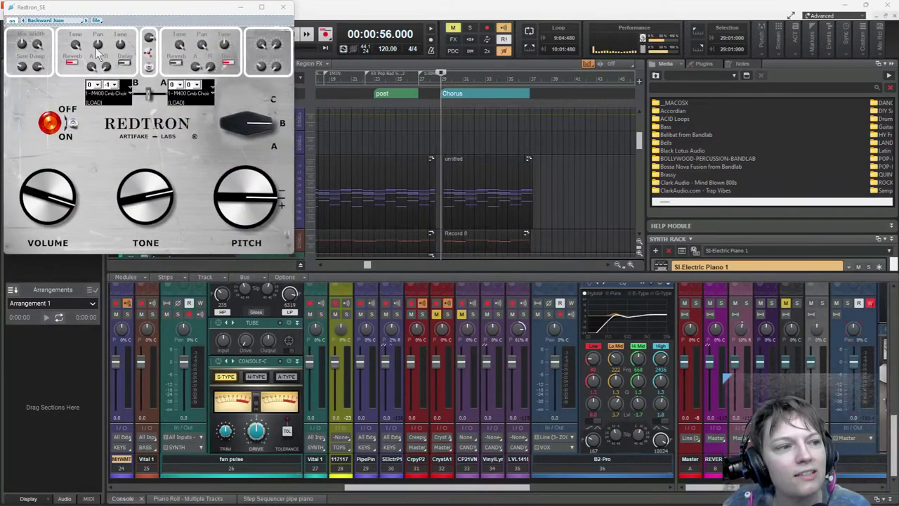
{"action": "left_click", "coordinate": [283, 7]}
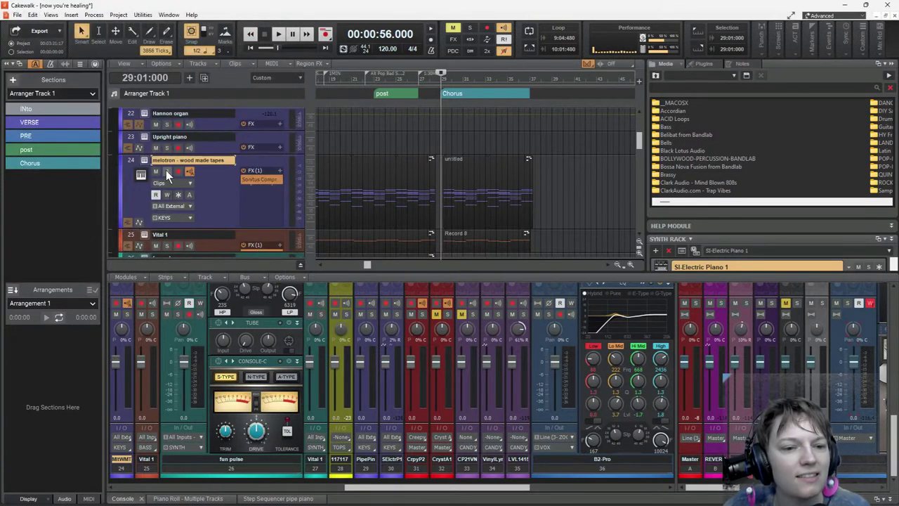
Step: Solo the melotron track 24 and play the Chorus from 29:01:000, looking over the upper tracks, and stop playback
{"action": "left_click", "coordinate": [167, 171]}
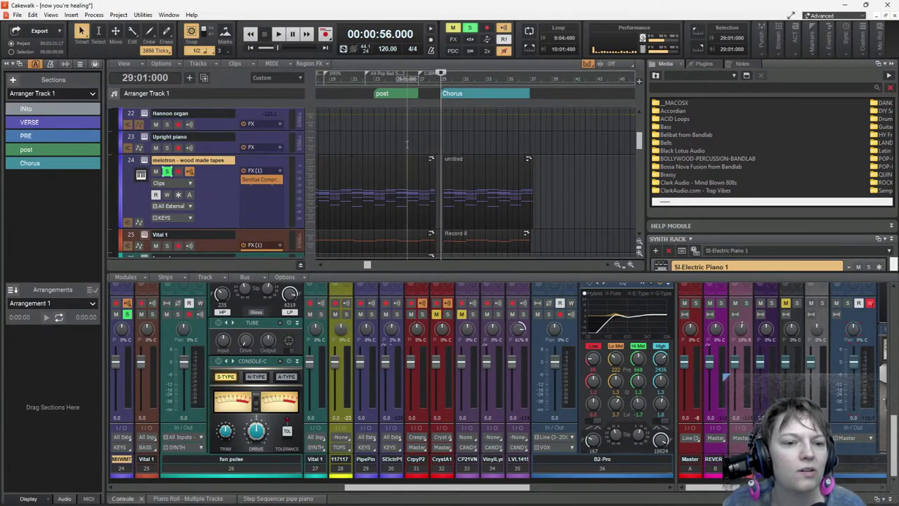
{"action": "key", "text": "space"}
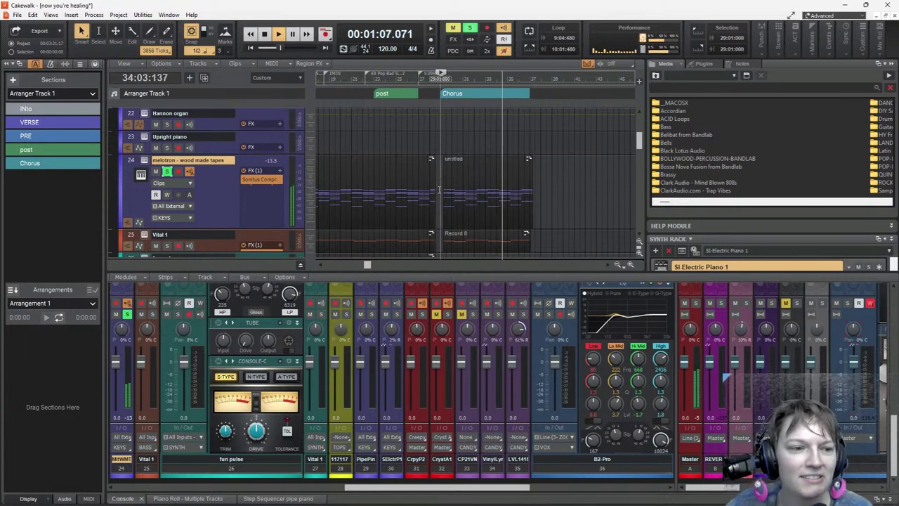
{"action": "scroll", "coordinate": [471, 195], "scroll_direction": "up", "scroll_amount": 3}
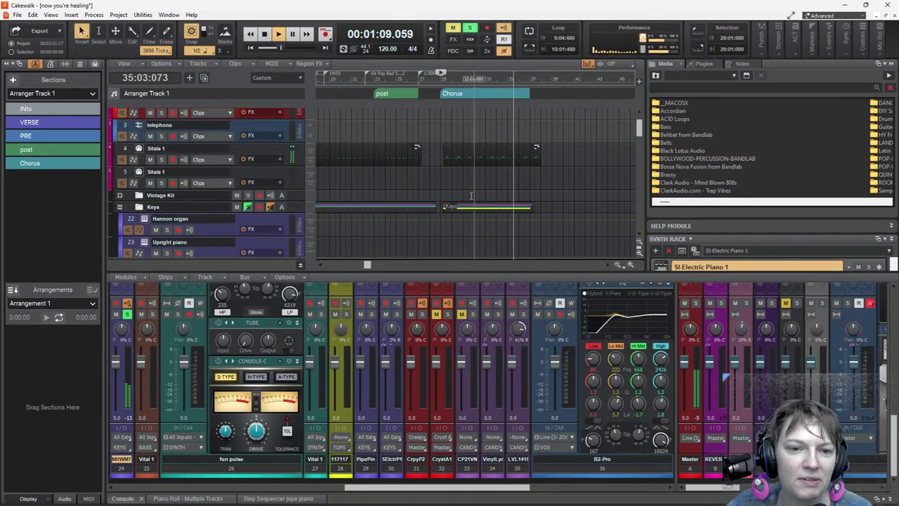
{"action": "scroll", "coordinate": [471, 196], "scroll_direction": "down", "scroll_amount": 2}
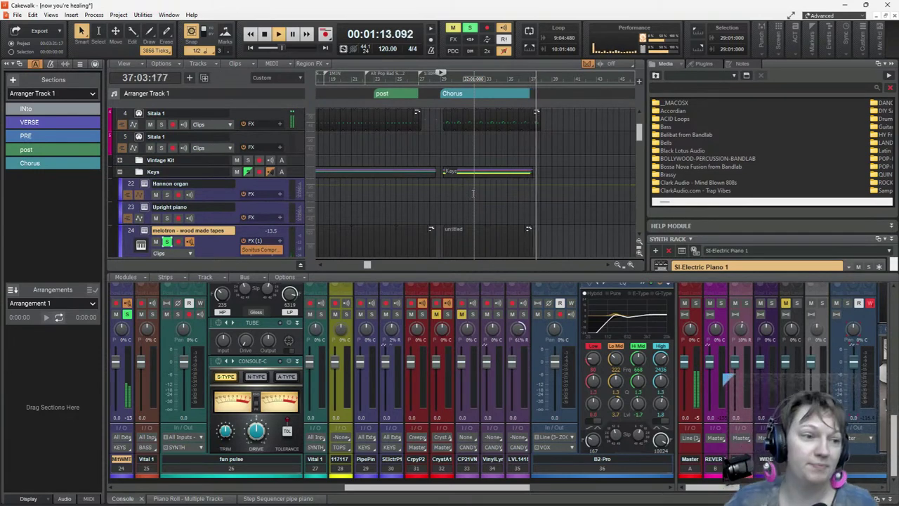
{"action": "key", "text": "space"}
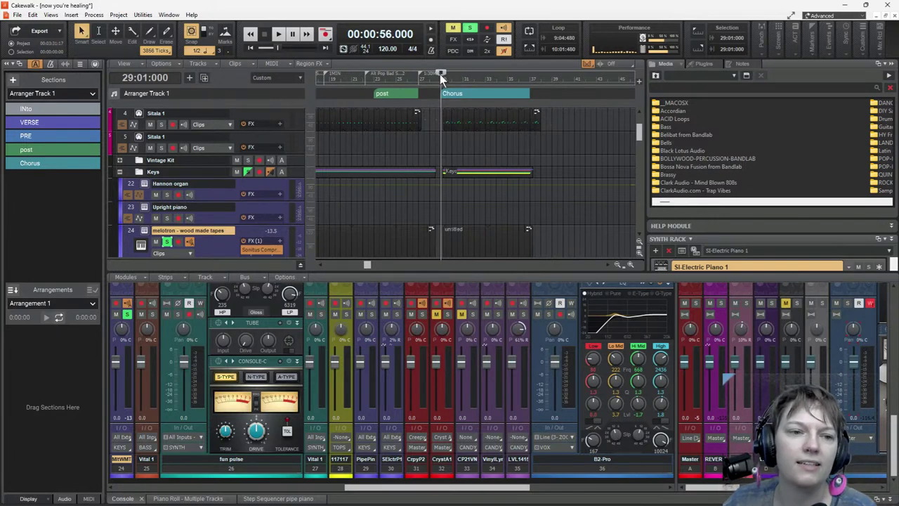
Step: Solo the fun pulse track 26 and place the playhead at 5:01:000, the start of the VERSE
{"action": "scroll", "coordinate": [447, 142], "scroll_direction": "down", "scroll_amount": 10}
{"action": "scroll", "coordinate": [446, 142], "scroll_direction": "down", "scroll_amount": 5}
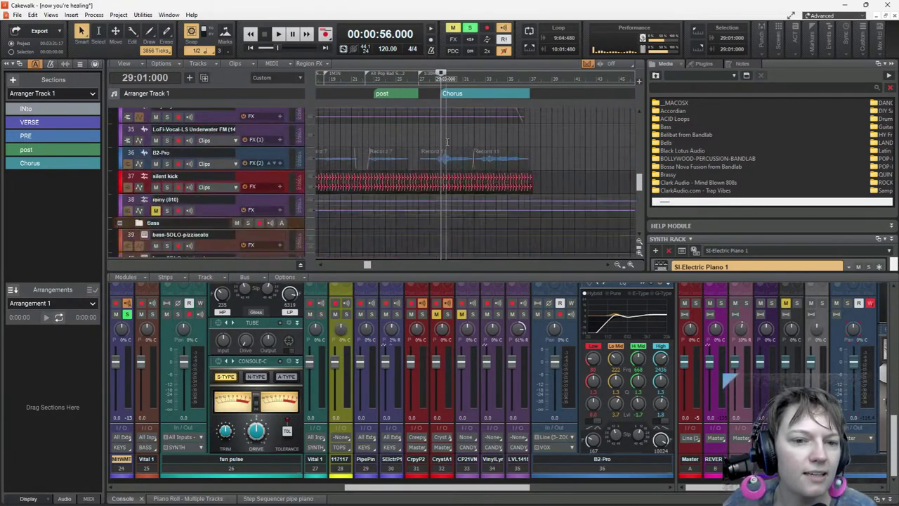
{"action": "scroll", "coordinate": [446, 142], "scroll_direction": "up", "scroll_amount": 5}
{"action": "scroll", "coordinate": [446, 142], "scroll_direction": "up", "scroll_amount": 10}
{"action": "scroll", "coordinate": [404, 147], "scroll_direction": "down", "scroll_amount": 3}
{"action": "scroll", "coordinate": [341, 188], "scroll_direction": "down", "scroll_amount": 4}
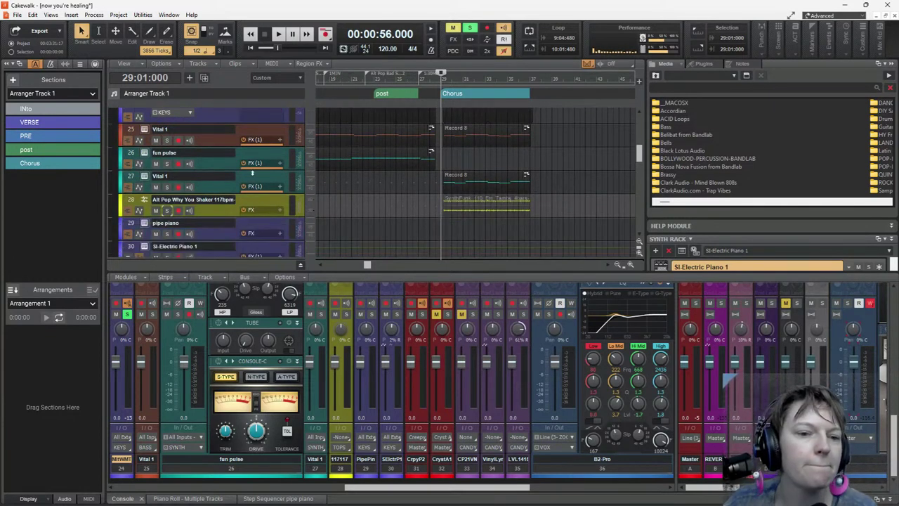
{"action": "double_click", "coordinate": [218, 159]}
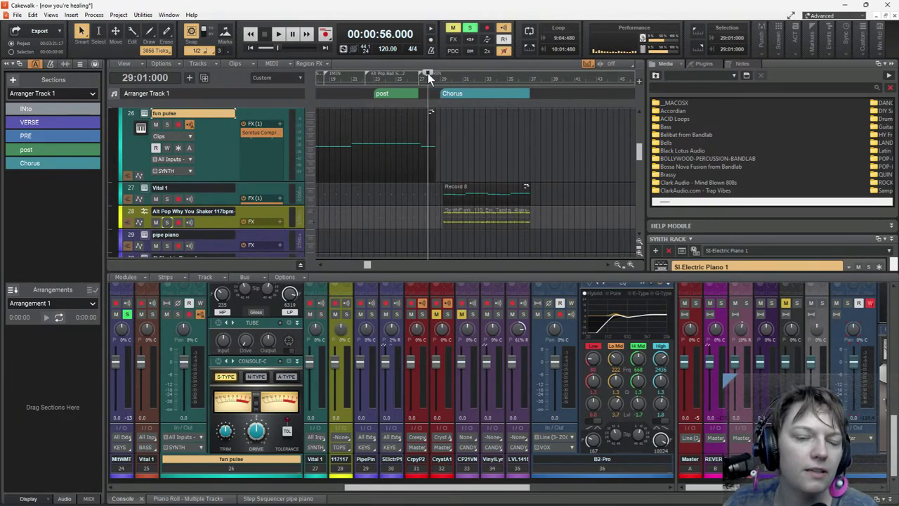
{"action": "scroll", "coordinate": [436, 73], "scroll_direction": "left", "scroll_amount": 5}
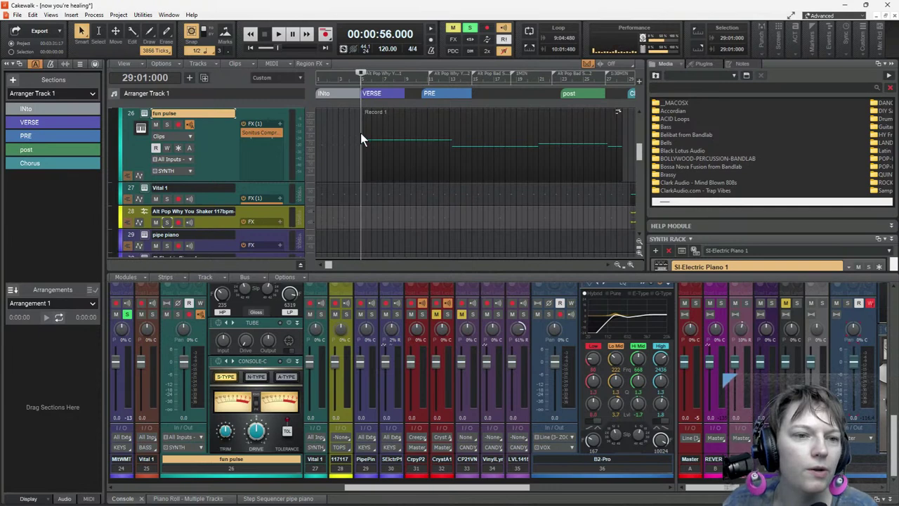
{"action": "left_click", "coordinate": [360, 130]}
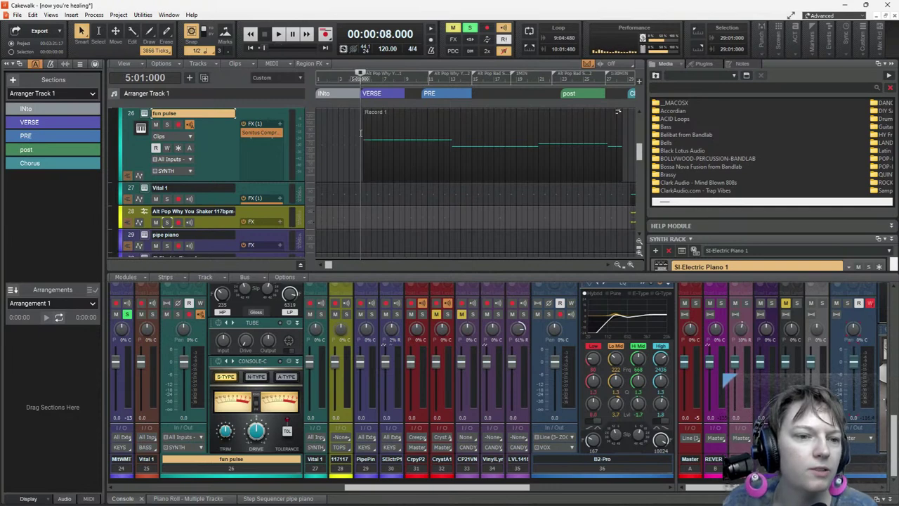
{"action": "left_click", "coordinate": [167, 125]}
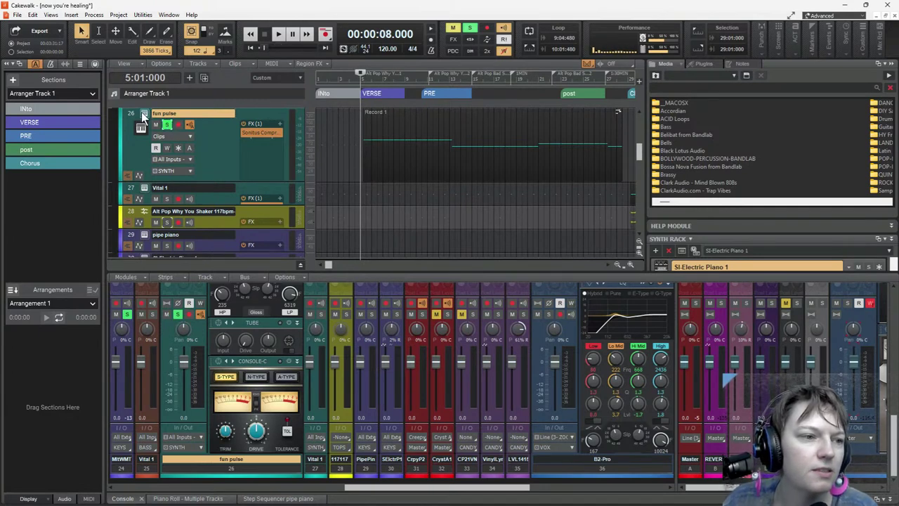
Step: Play the fun pulse track with its Vital synth open, close the synth, stop playback and clear the solos
{"action": "left_click", "coordinate": [142, 114]}
{"action": "left_click_drag", "start_coordinate": [345, 12], "coordinate": [425, 45]}
{"action": "key", "text": "space"}
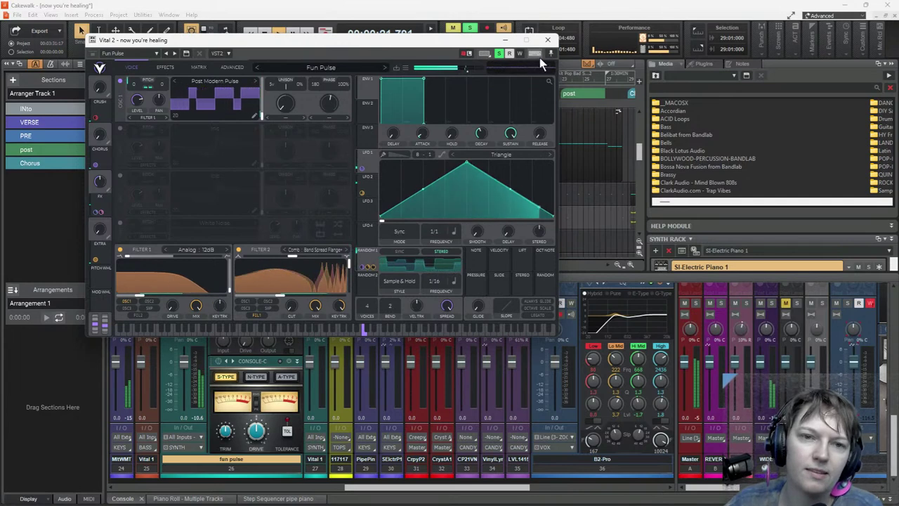
{"action": "left_click", "coordinate": [547, 39]}
{"action": "left_click", "coordinate": [264, 34]}
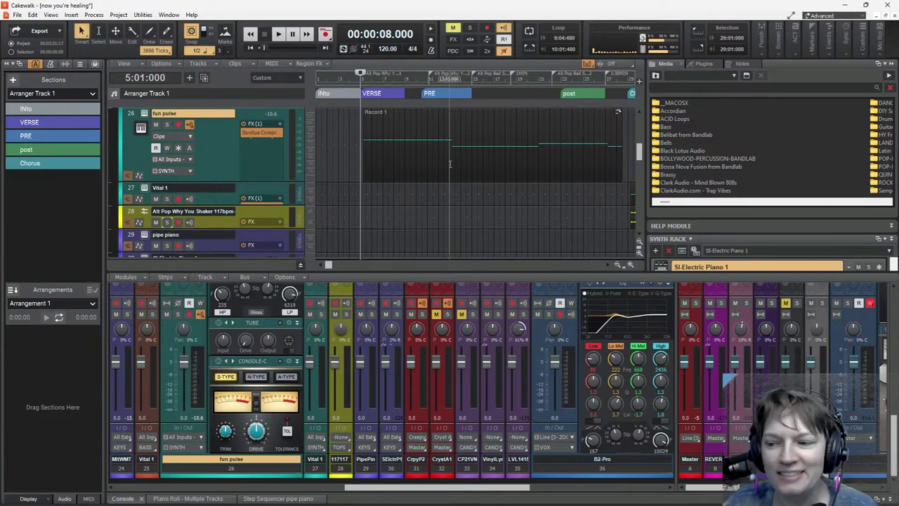
Step: Close the now you're healing project without saving its changes
{"action": "scroll", "coordinate": [515, 251], "scroll_direction": "down", "scroll_amount": 8}
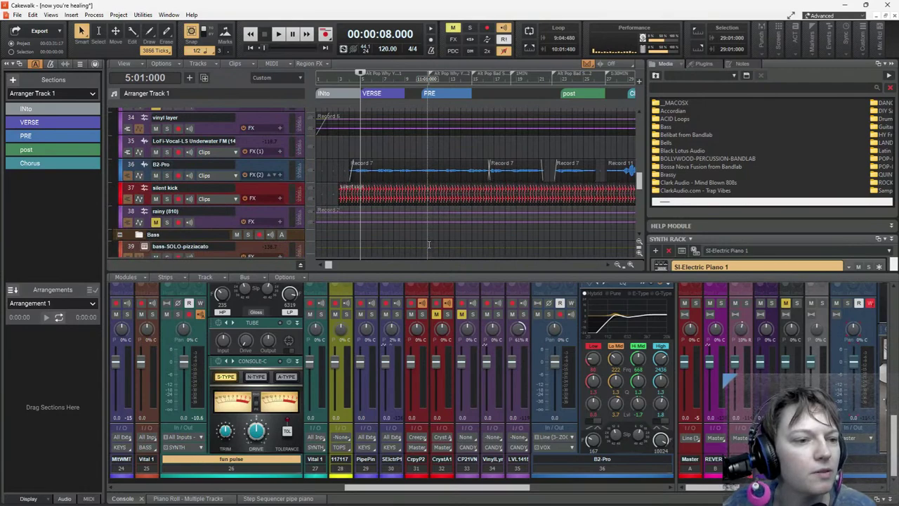
{"action": "scroll", "coordinate": [428, 245], "scroll_direction": "up", "scroll_amount": 10}
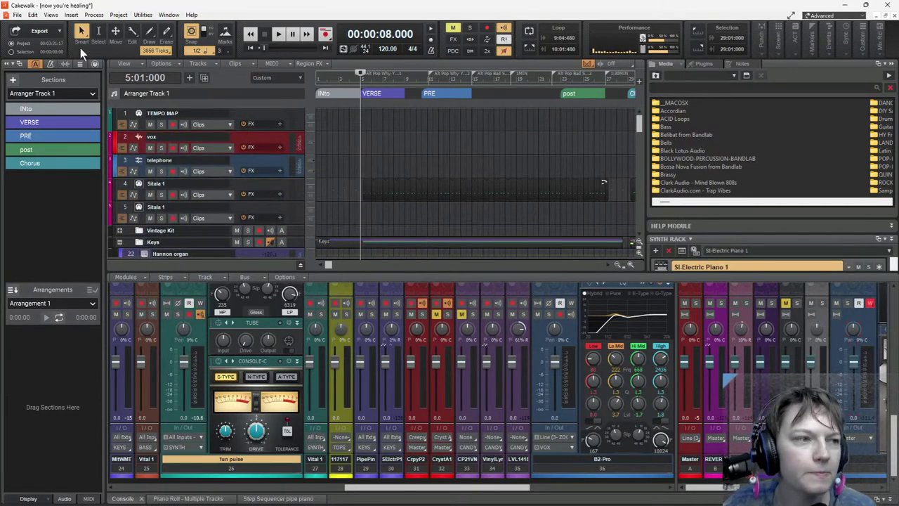
{"action": "left_click", "coordinate": [17, 14]}
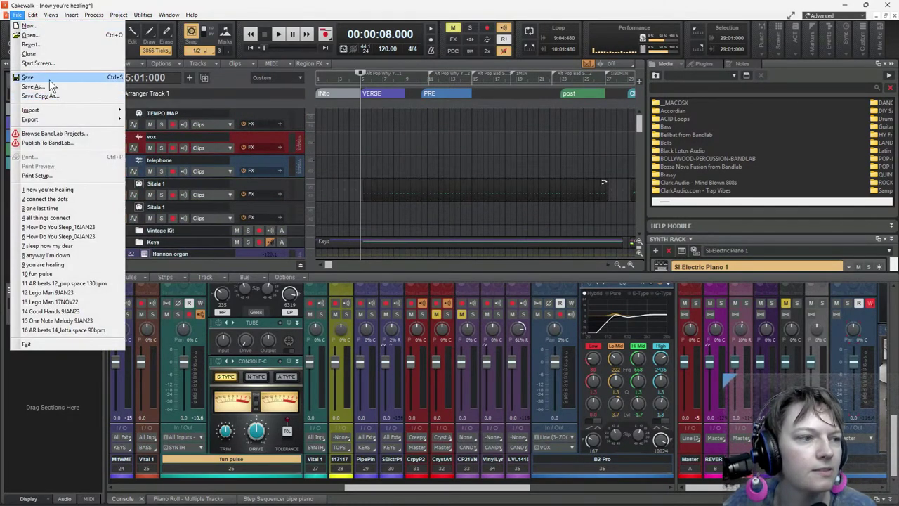
{"action": "left_click", "coordinate": [39, 53]}
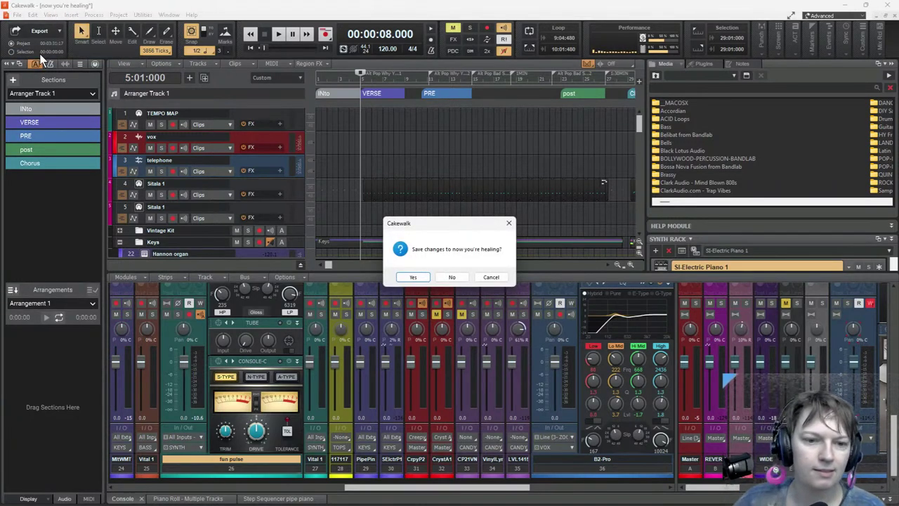
{"action": "left_click", "coordinate": [450, 278]}
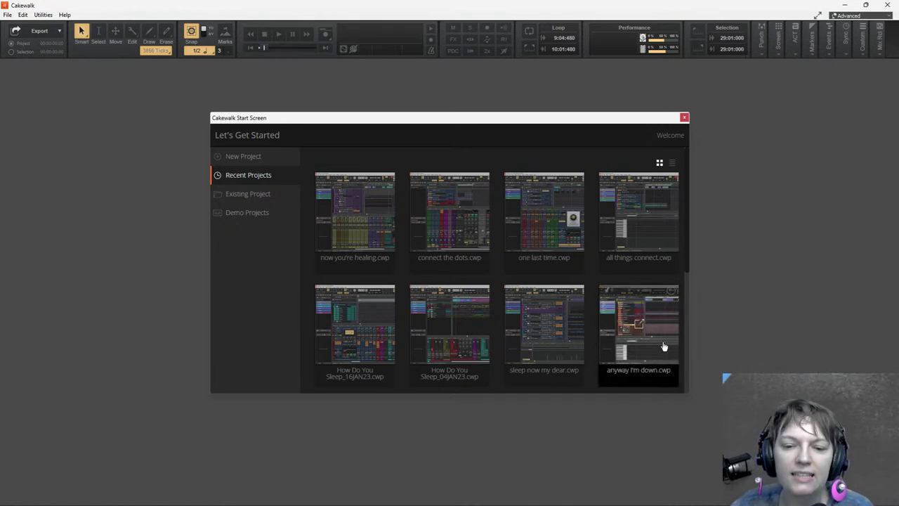
Step: Open the recent project anyway I'm down.cwp and return the playhead to the song's start
{"action": "scroll", "coordinate": [625, 337], "scroll_direction": "down", "scroll_amount": 5}
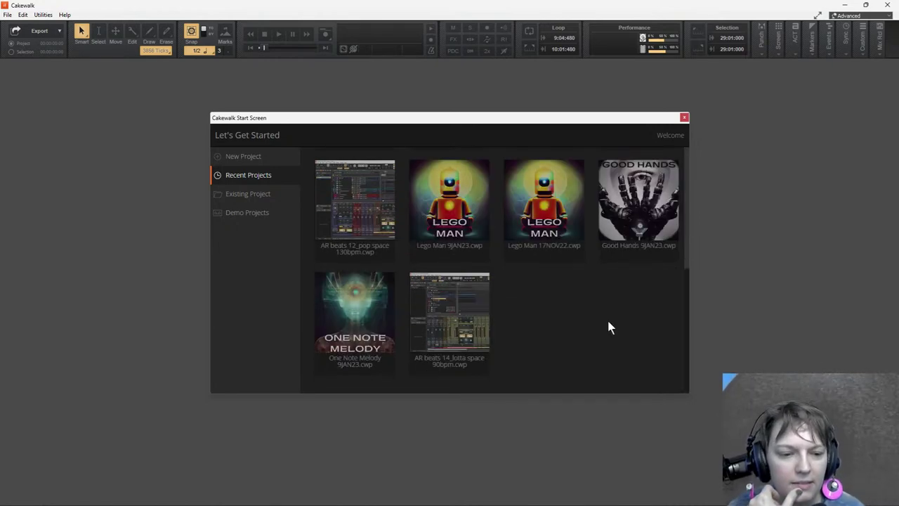
{"action": "scroll", "coordinate": [608, 327], "scroll_direction": "up", "scroll_amount": 5}
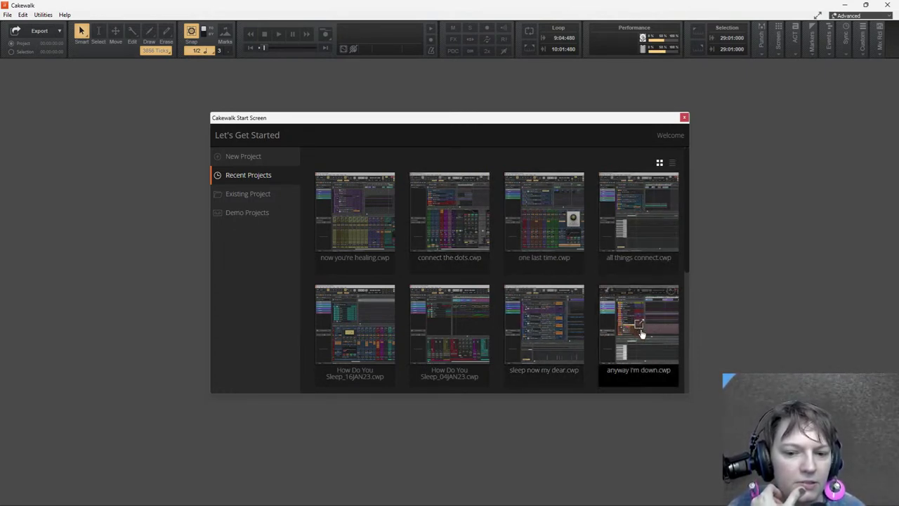
{"action": "left_click", "coordinate": [661, 342]}
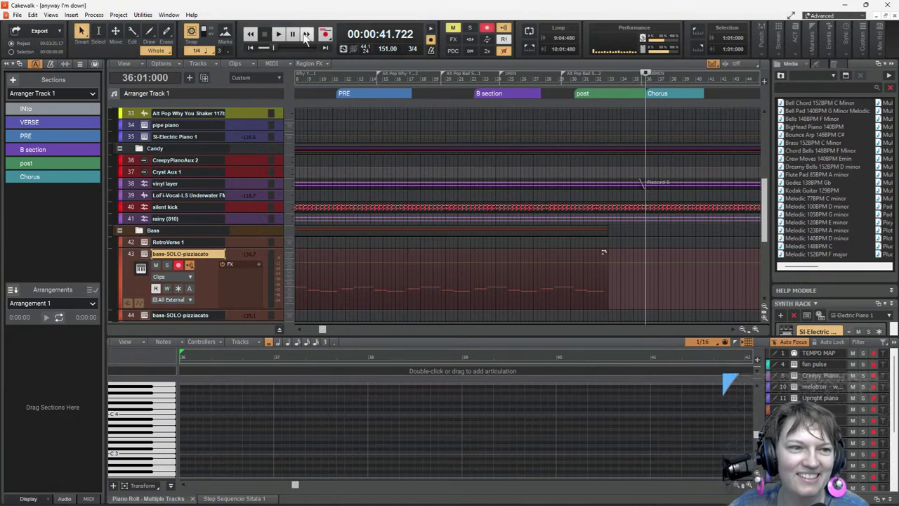
{"action": "left_click", "coordinate": [252, 48]}
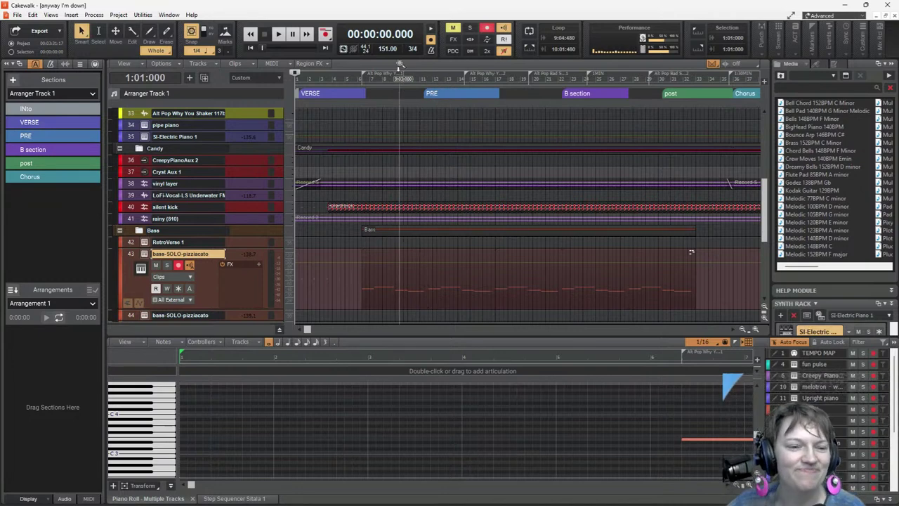
Step: Play the song from the start and show the console, adjusting its height so faders and tracks both fit
{"action": "left_click", "coordinate": [278, 33]}
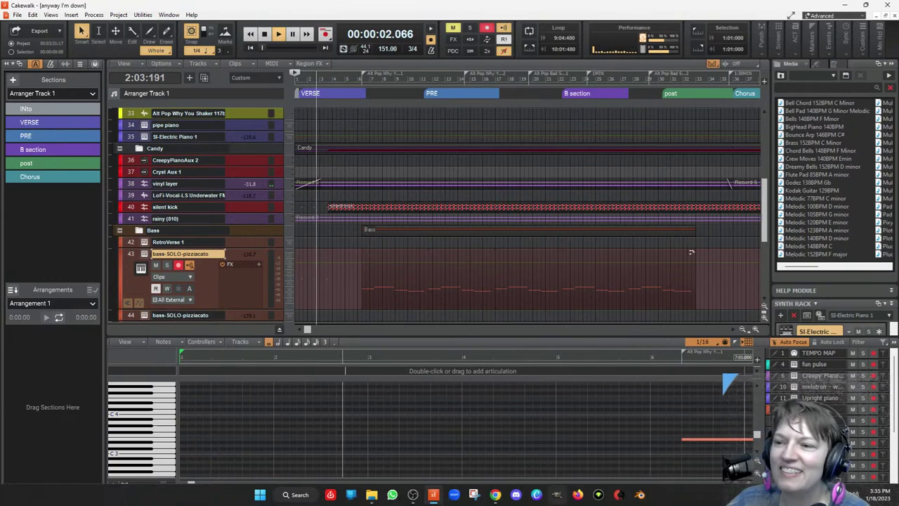
{"action": "key", "text": "alt+3"}
{"action": "mouse_move", "coordinate": [560, 345]}
{"action": "left_mouse_down"}
{"action": "mouse_move", "coordinate": [550, 352]}
{"action": "mouse_move", "coordinate": [571, 354]}
{"action": "left_mouse_up"}
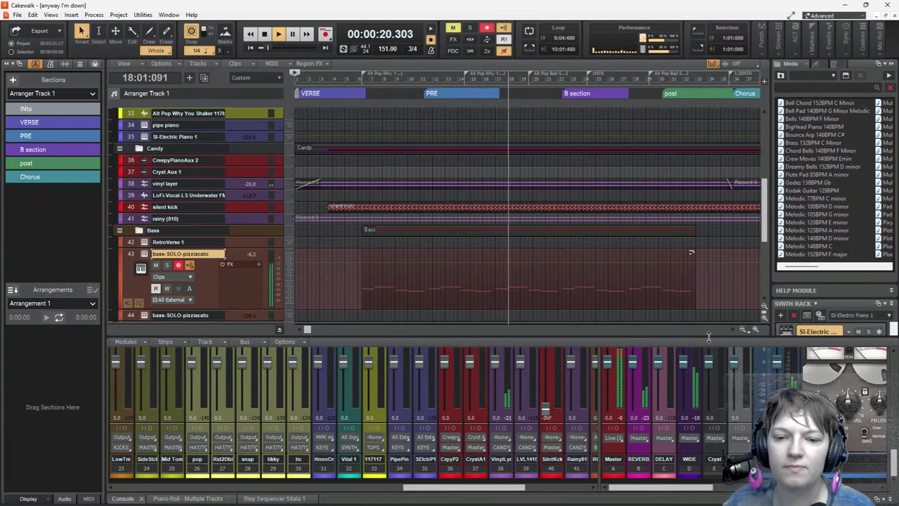
{"action": "left_click_drag", "start_coordinate": [708, 337], "coordinate": [713, 209]}
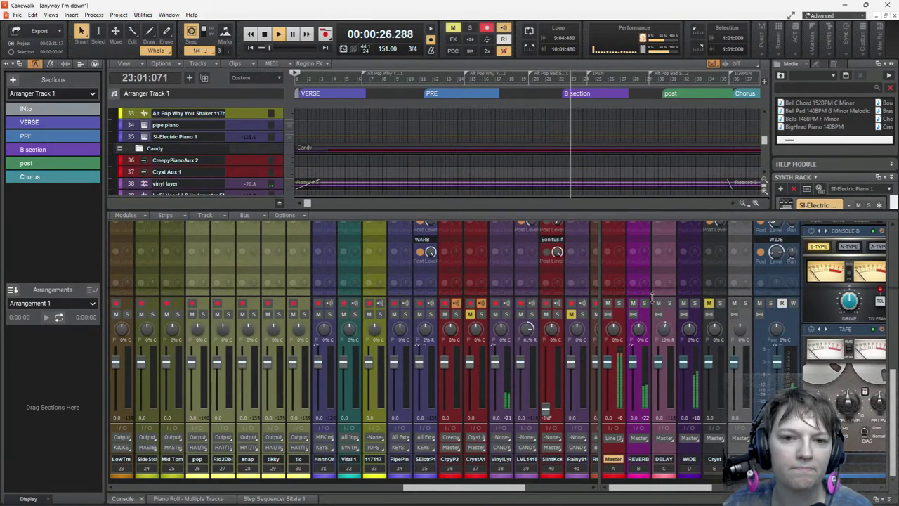
{"action": "left_click_drag", "start_coordinate": [652, 209], "coordinate": [652, 298]}
Step: Look through the project's tracks and zoomed-out arrangement while the song plays, and stop playback
{"action": "scroll", "coordinate": [651, 171], "scroll_direction": "up", "scroll_amount": 3}
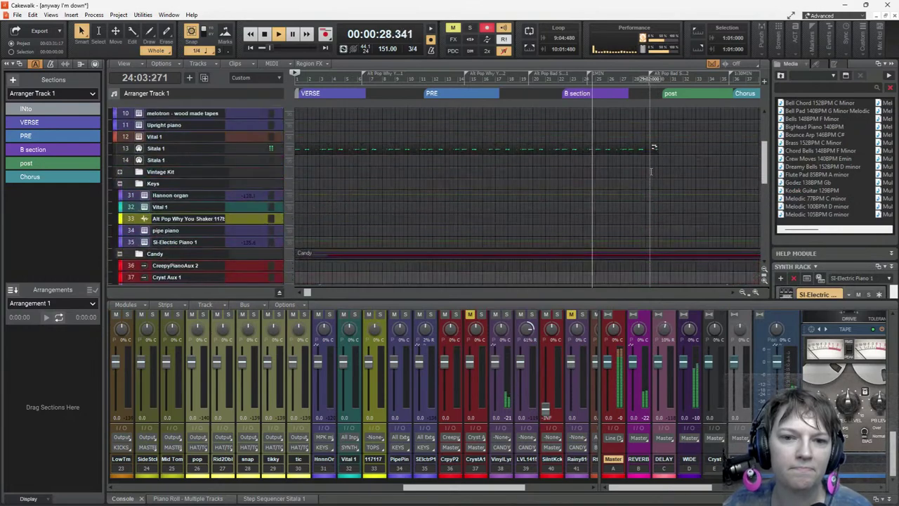
{"action": "scroll", "coordinate": [652, 171], "scroll_direction": "up", "scroll_amount": 3}
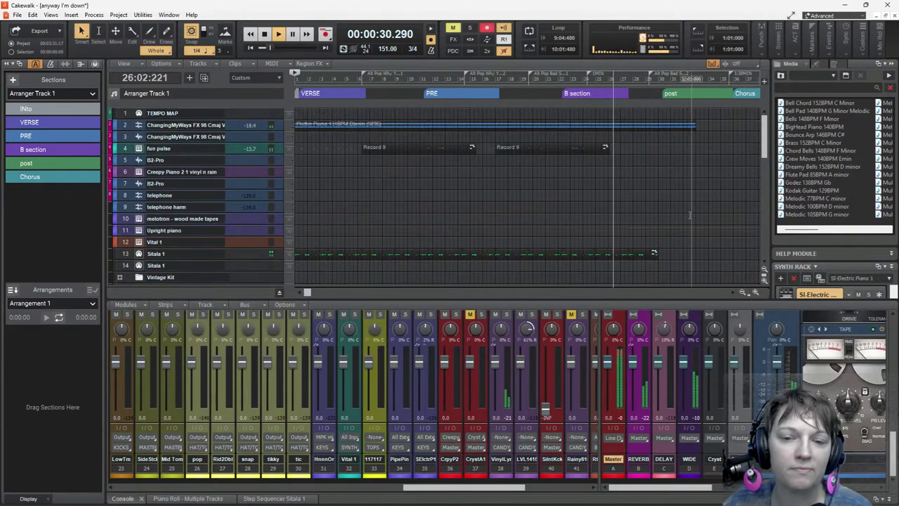
{"action": "scroll", "coordinate": [696, 204], "scroll_direction": "down", "scroll_amount": 10}
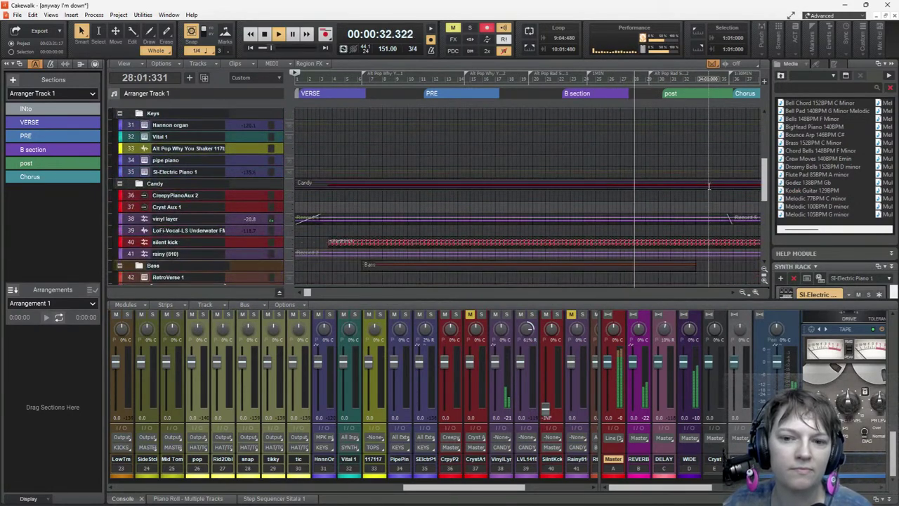
{"action": "scroll", "coordinate": [707, 185], "scroll_direction": "up", "scroll_amount": 1}
{"action": "key", "text": "ctrl+Left"}
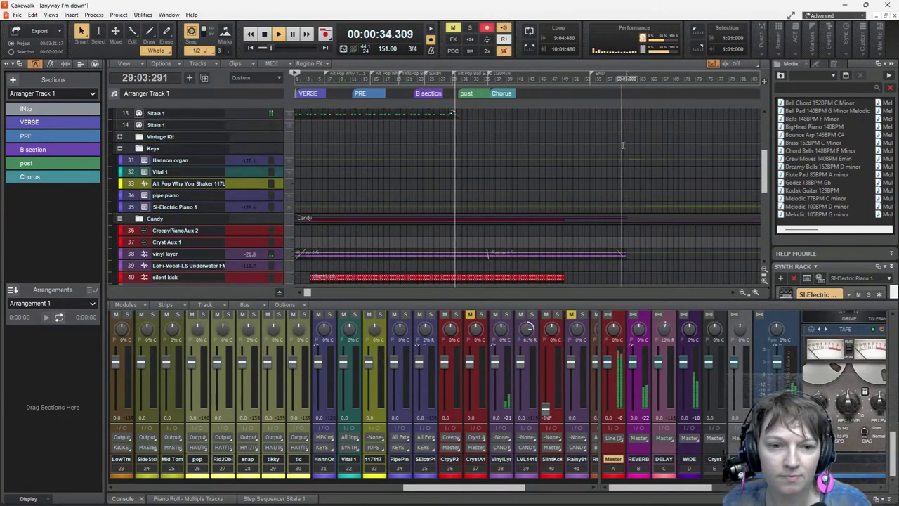
{"action": "scroll", "coordinate": [503, 165], "scroll_direction": "up", "scroll_amount": 2}
{"action": "scroll", "coordinate": [502, 165], "scroll_direction": "down", "scroll_amount": 3}
{"action": "scroll", "coordinate": [503, 165], "scroll_direction": "down", "scroll_amount": 2}
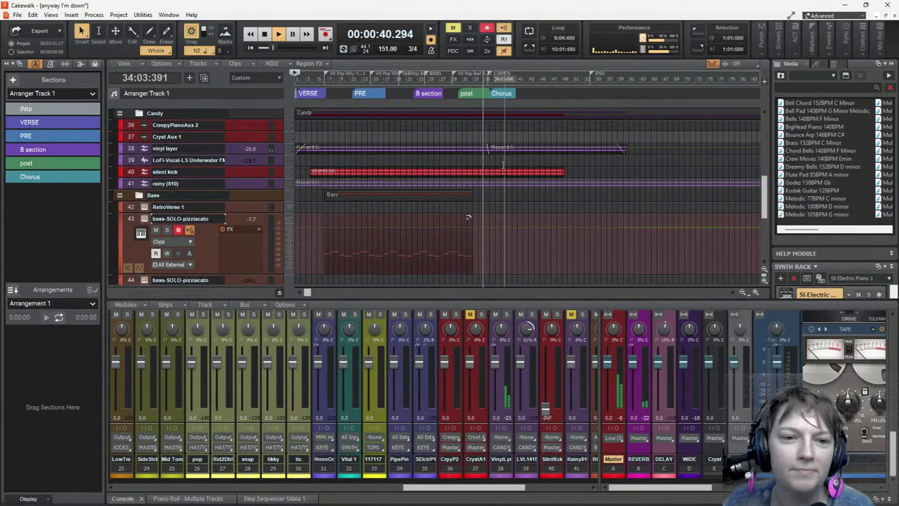
{"action": "key", "text": "space"}
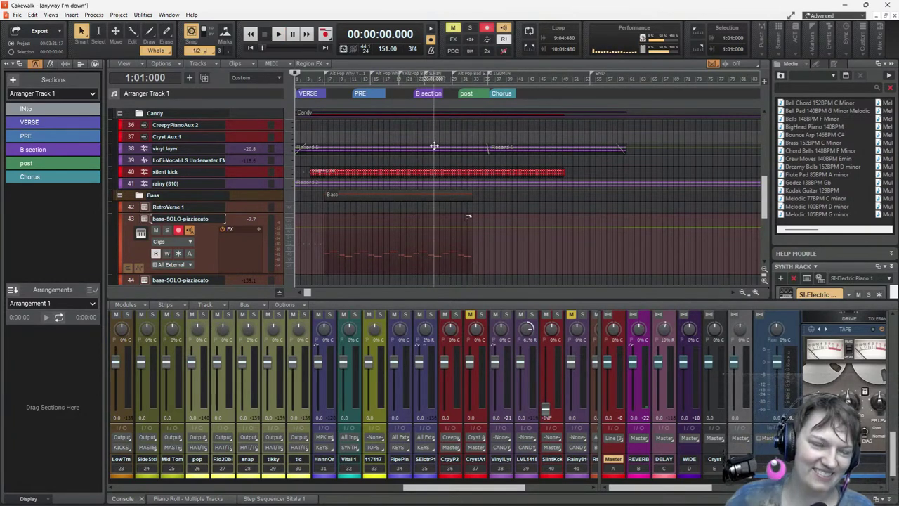
Step: Close the anyway I'm down project without saving its changes
{"action": "scroll", "coordinate": [450, 161], "scroll_direction": "up", "scroll_amount": 3}
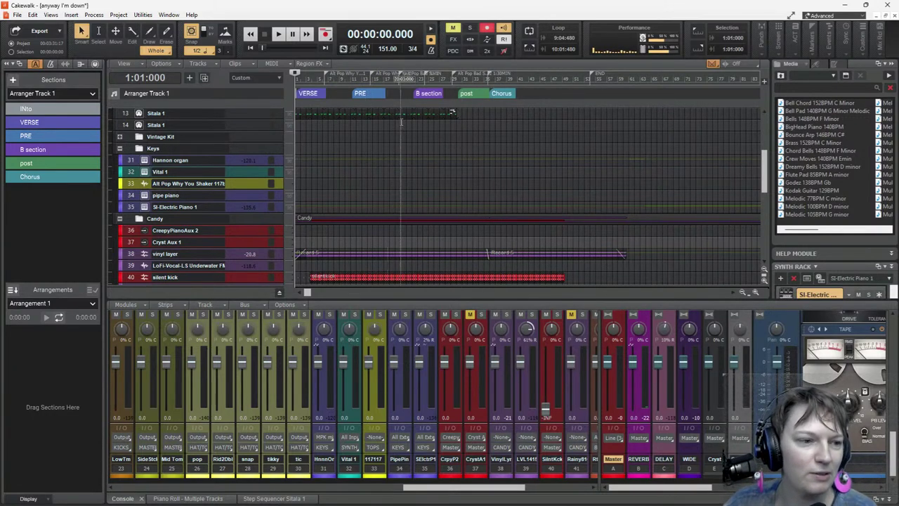
{"action": "left_click", "coordinate": [18, 15]}
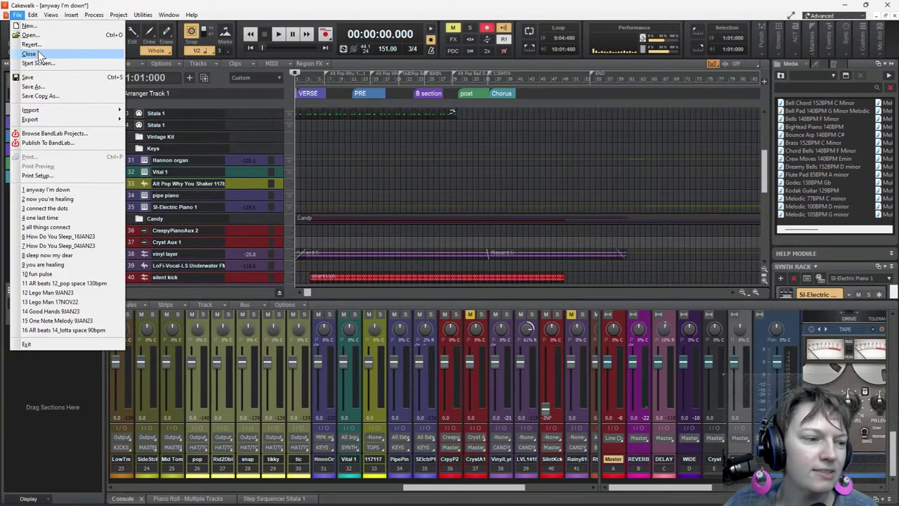
{"action": "left_click", "coordinate": [29, 54]}
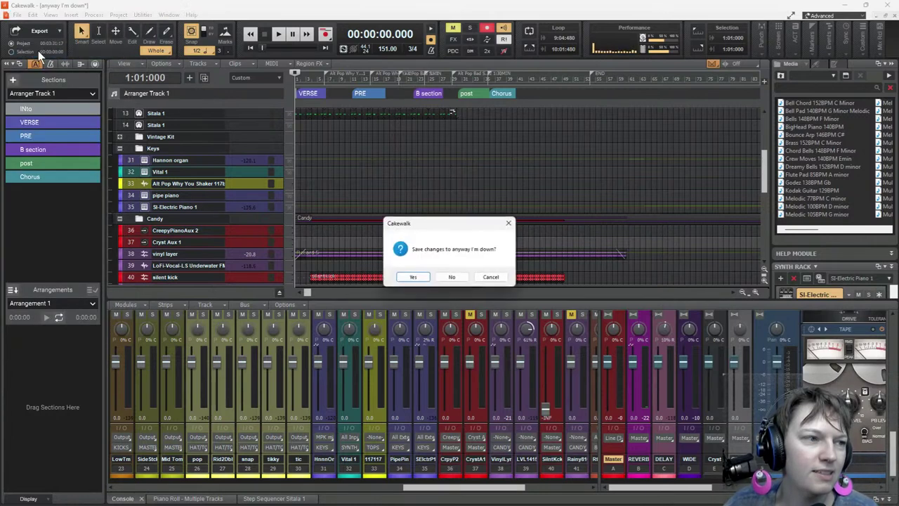
{"action": "left_click", "coordinate": [462, 279]}
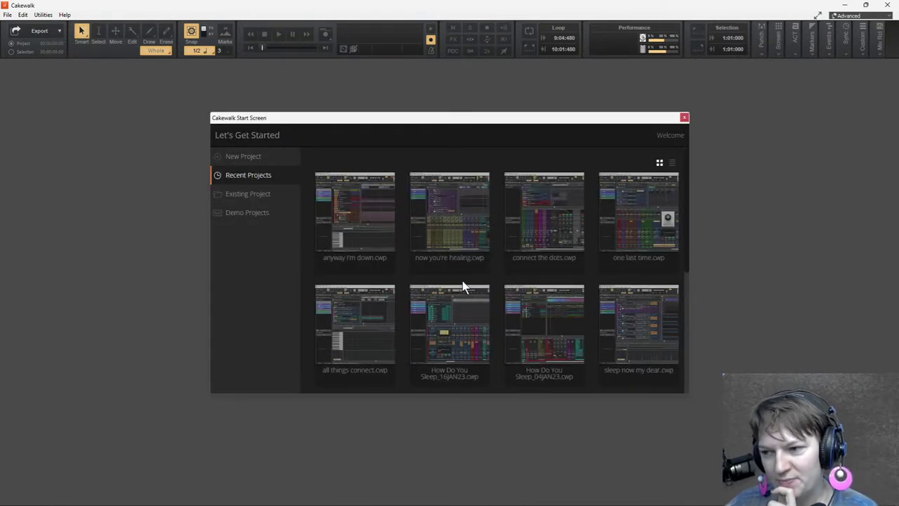
Step: Open help me help you from the 20song template folder inside 20Songs 14JAN23 and return the playhead to the song's start
{"action": "left_click", "coordinate": [244, 195]}
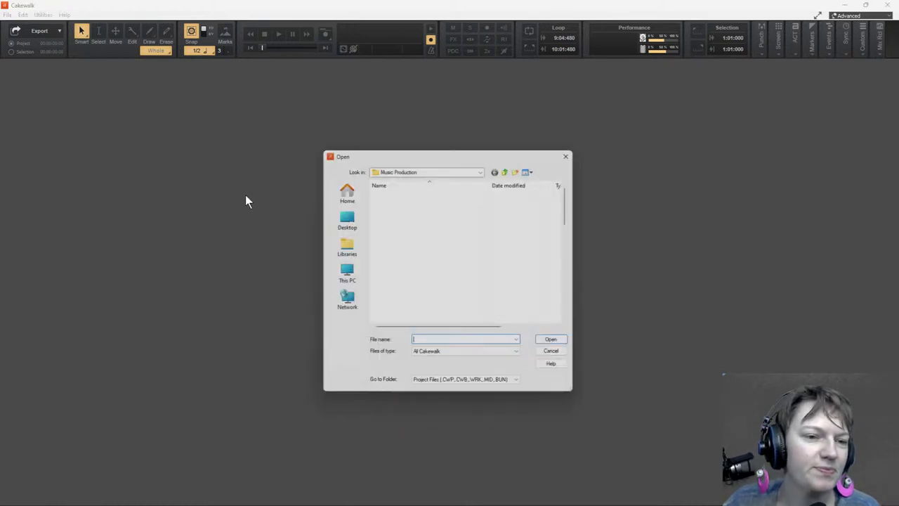
{"action": "scroll", "coordinate": [425, 225], "scroll_direction": "down", "scroll_amount": 5}
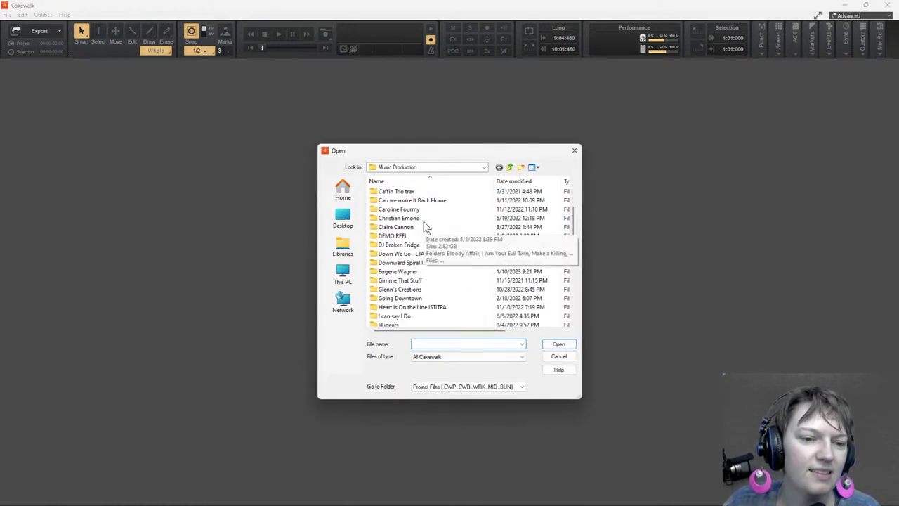
{"action": "scroll", "coordinate": [424, 222], "scroll_direction": "up", "scroll_amount": 5}
{"action": "double_click", "coordinate": [410, 220]}
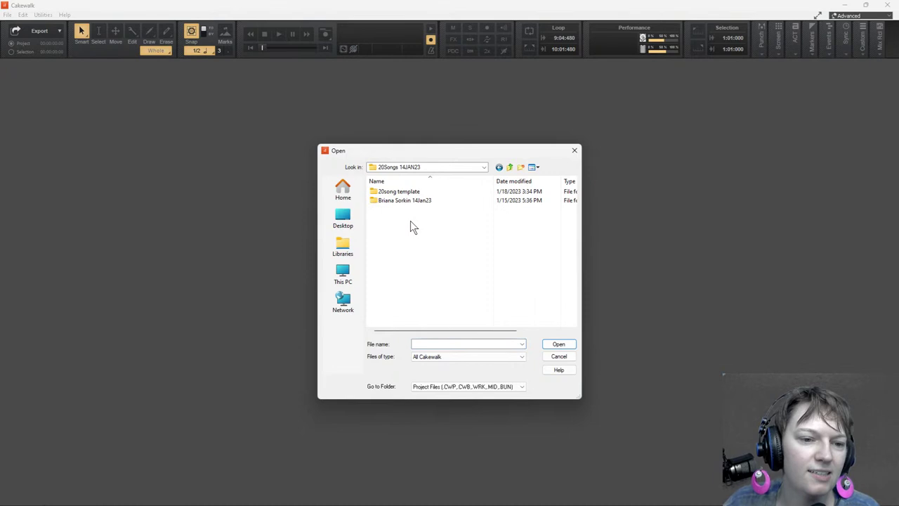
{"action": "double_click", "coordinate": [404, 194]}
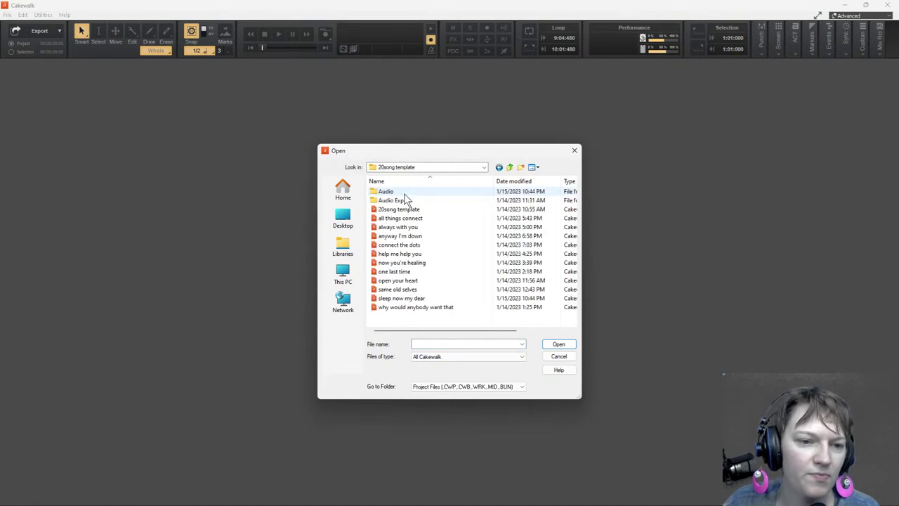
{"action": "double_click", "coordinate": [405, 255]}
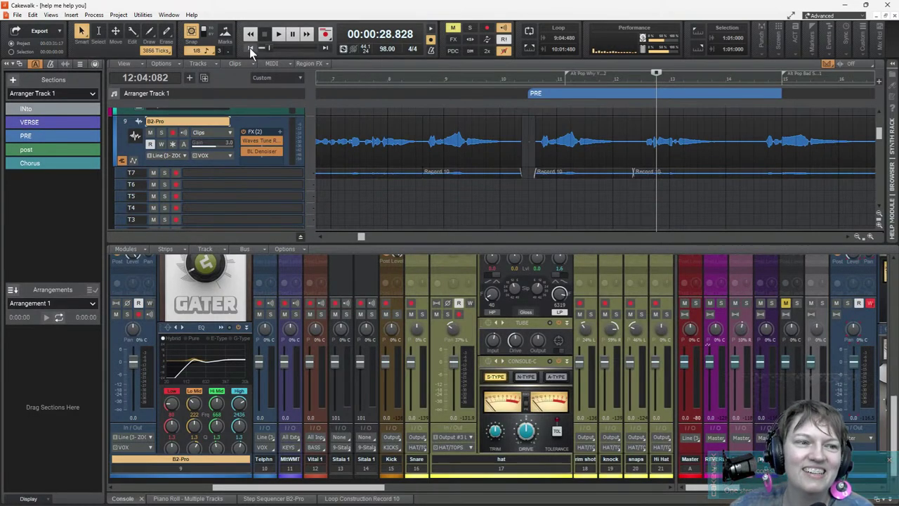
{"action": "left_click", "coordinate": [250, 48]}
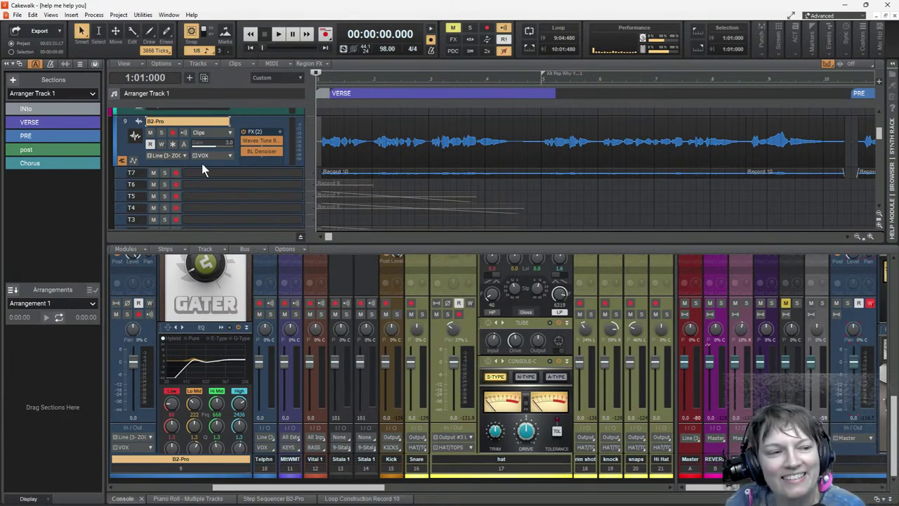
Step: Collapse the B2-Pro vocal track's take lanes, play the song from its start and stop playback
{"action": "left_click", "coordinate": [121, 160]}
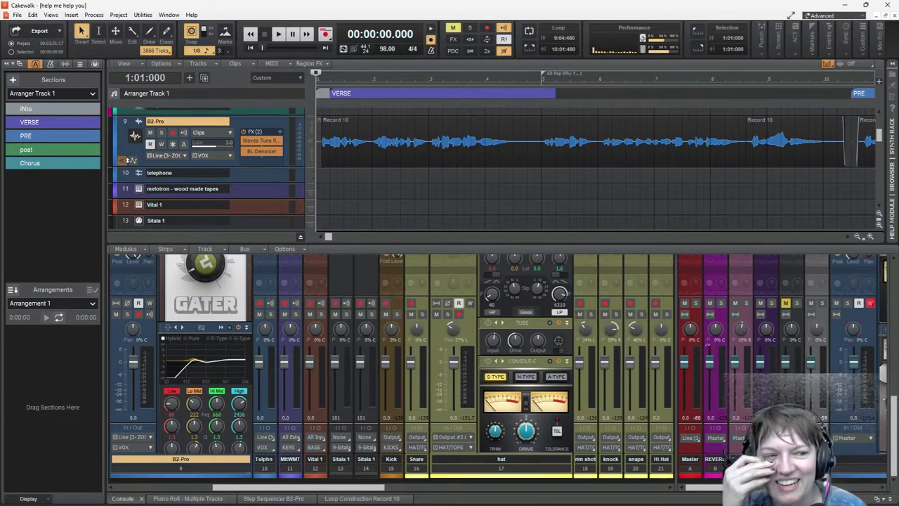
{"action": "left_click", "coordinate": [278, 32]}
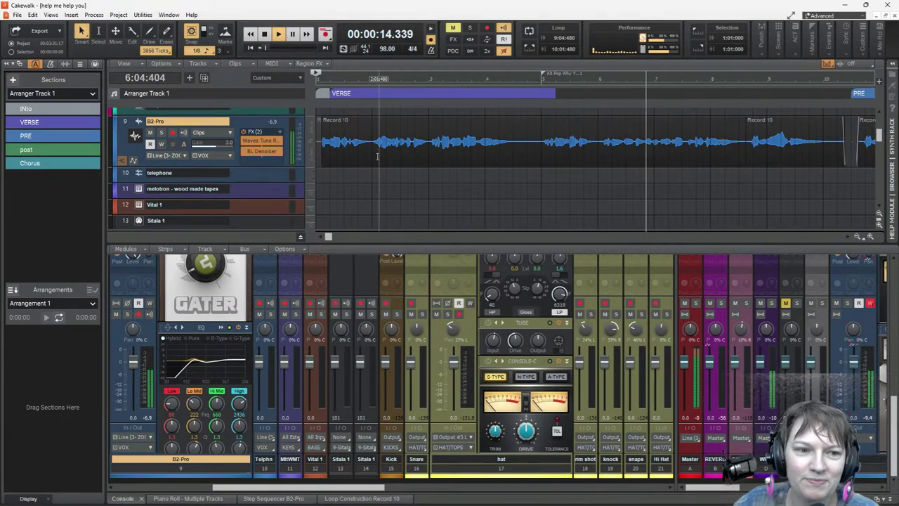
{"action": "scroll", "coordinate": [379, 156], "scroll_direction": "up", "scroll_amount": 5}
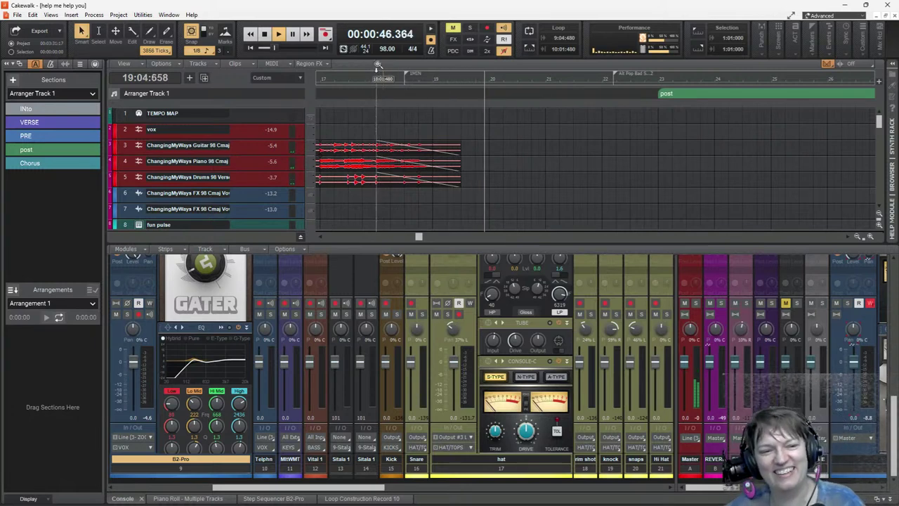
{"action": "key", "text": "space"}
{"action": "left_click", "coordinate": [337, 96]}
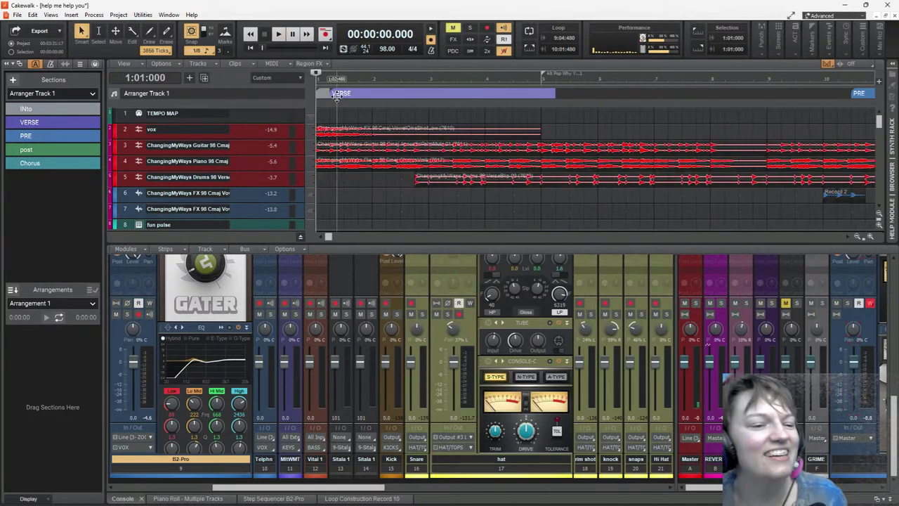
{"action": "left_click", "coordinate": [316, 109]}
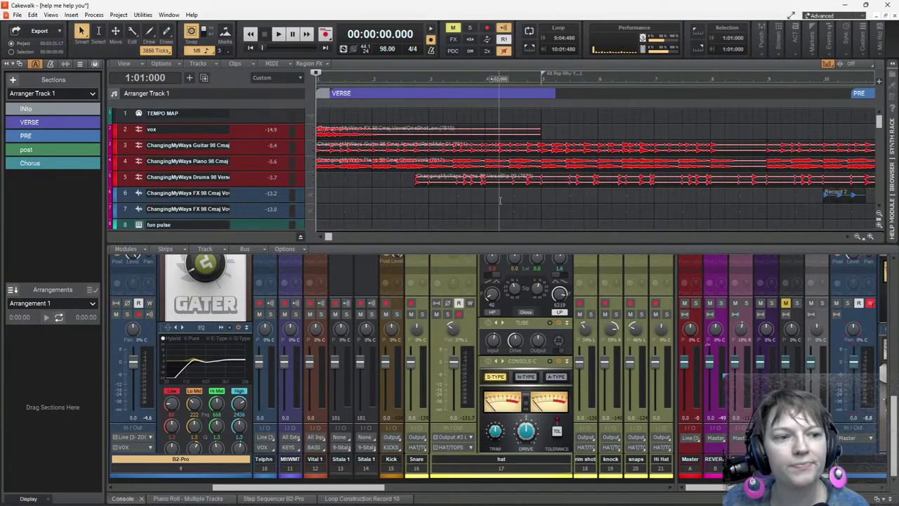
Step: Look over the help me help you track list and select the clip on the vox track
{"action": "scroll", "coordinate": [500, 197], "scroll_direction": "down", "scroll_amount": 5}
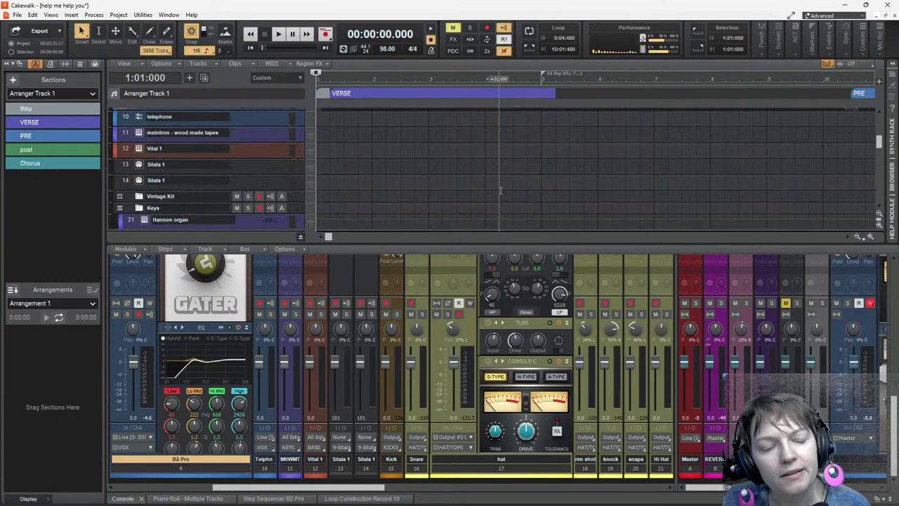
{"action": "scroll", "coordinate": [500, 190], "scroll_direction": "down", "scroll_amount": 6}
{"action": "scroll", "coordinate": [501, 189], "scroll_direction": "up", "scroll_amount": 8}
{"action": "scroll", "coordinate": [500, 190], "scroll_direction": "up", "scroll_amount": 3}
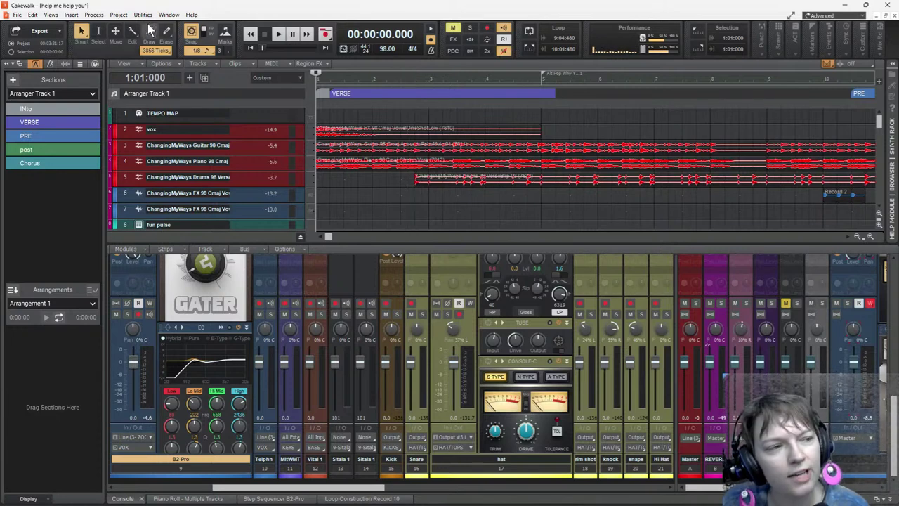
{"action": "left_click", "coordinate": [16, 16]}
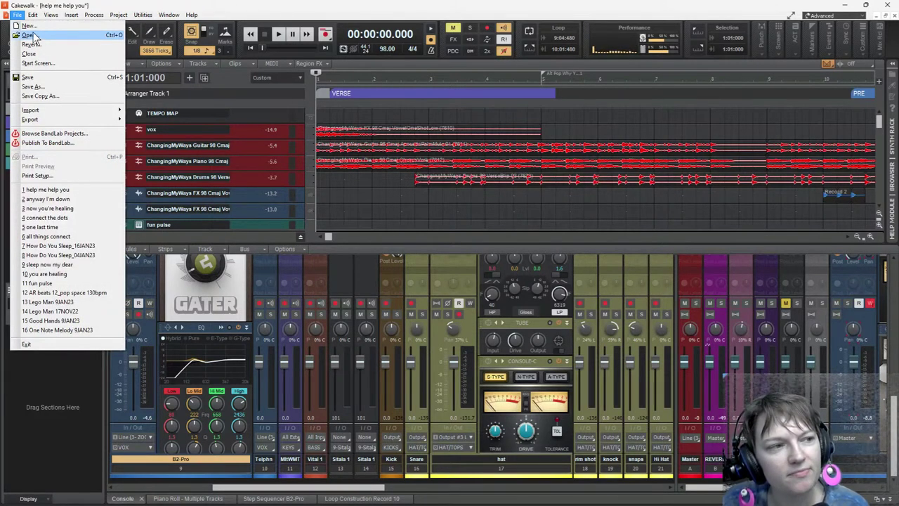
{"action": "left_click", "coordinate": [283, 83]}
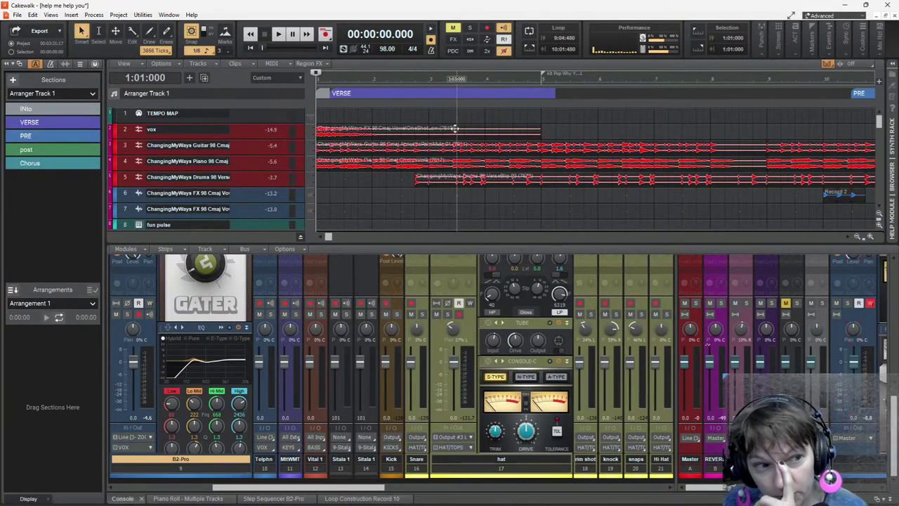
{"action": "left_click", "coordinate": [328, 129]}
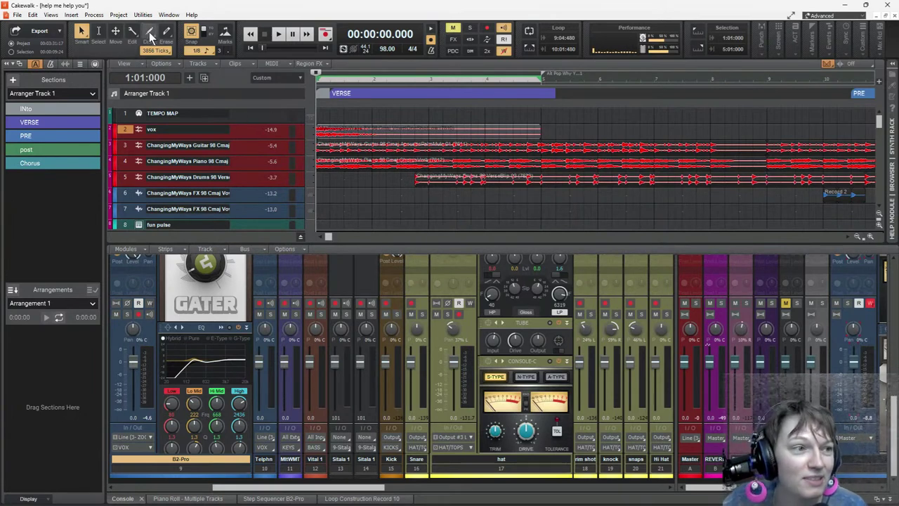
Step: Close the help me help you project without saving its changes
{"action": "left_click", "coordinate": [16, 15]}
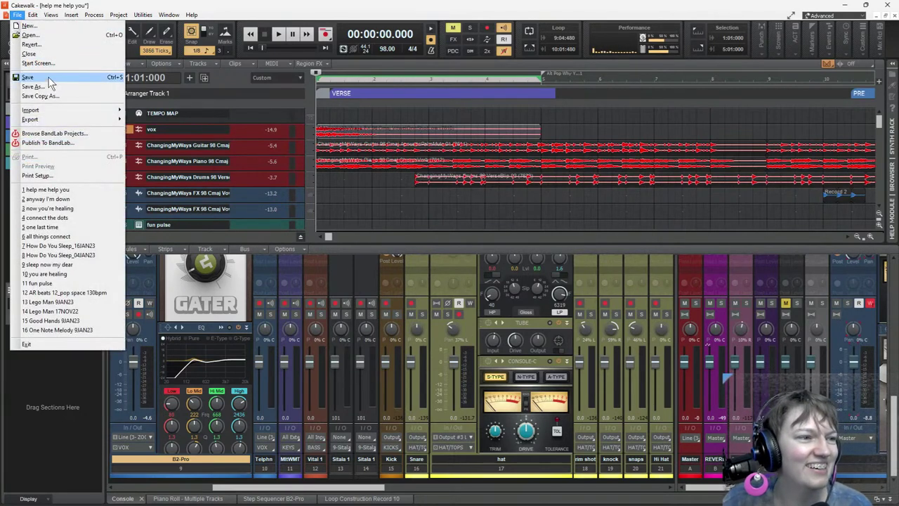
{"action": "left_click", "coordinate": [35, 55]}
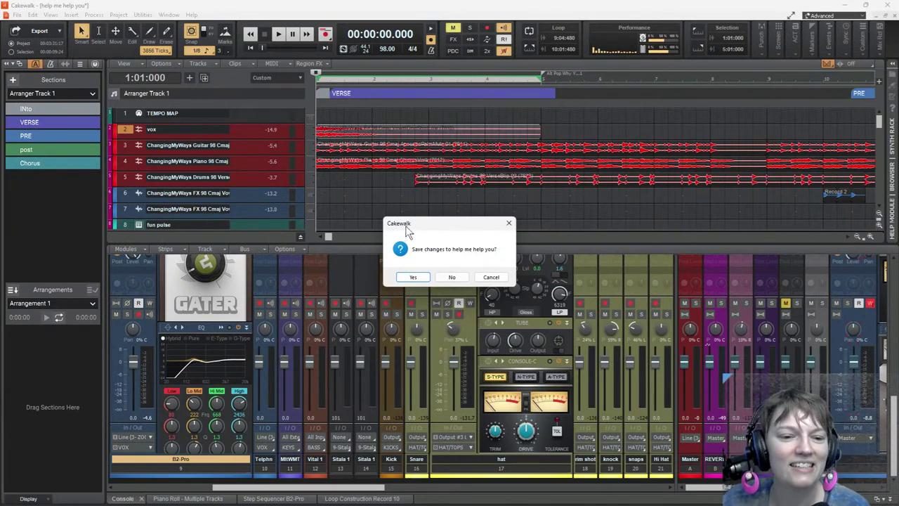
{"action": "left_click", "coordinate": [453, 277]}
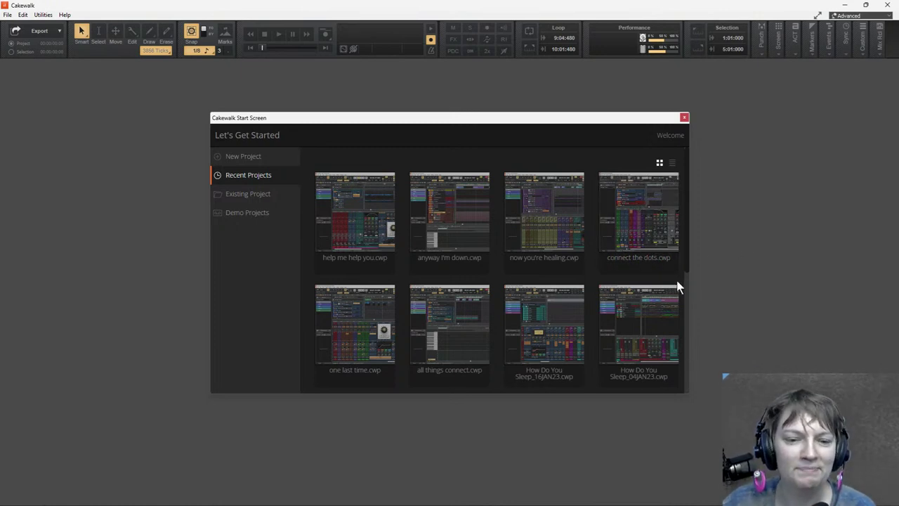
Step: Open the existing project same old selves from the 20song template folder and bring its Keys and Candy tracks into view
{"action": "left_click", "coordinate": [260, 195]}
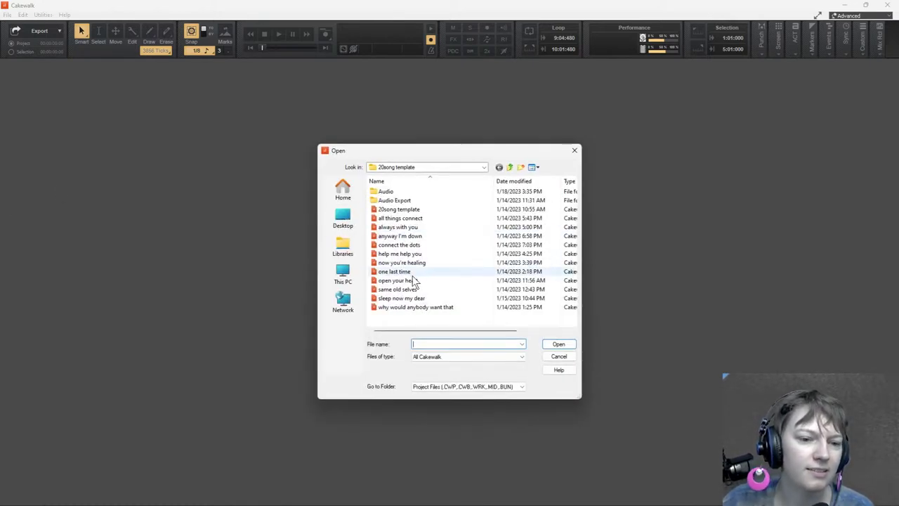
{"action": "double_click", "coordinate": [410, 290]}
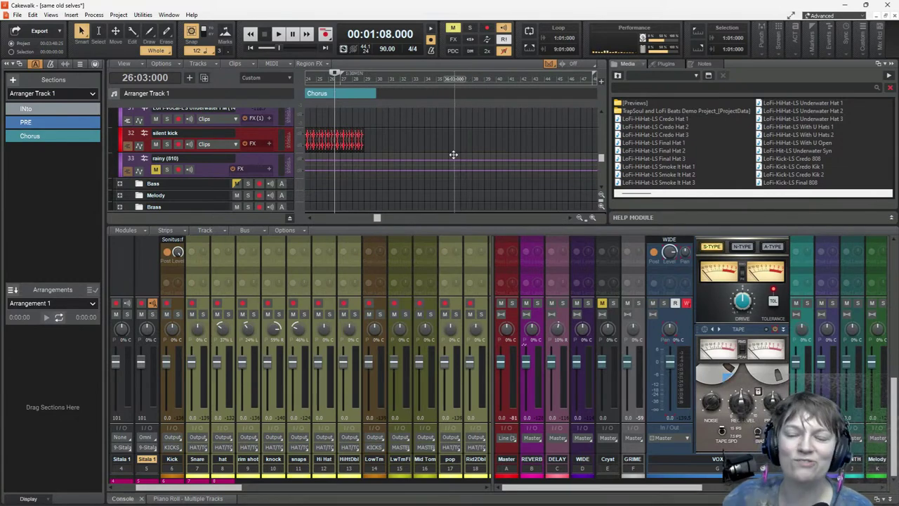
{"action": "scroll", "coordinate": [353, 161], "scroll_direction": "up", "scroll_amount": 10}
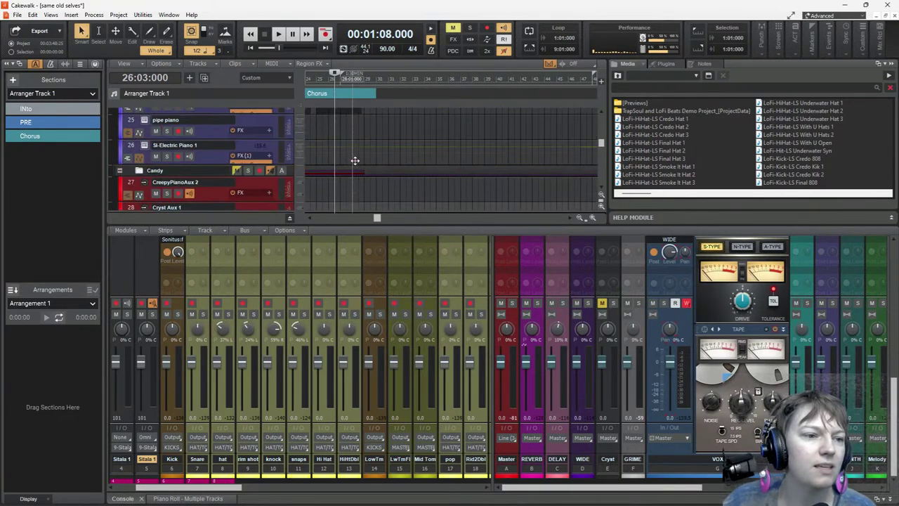
Step: Look over the upper tracks, bring the song's beginning into view and set the playback position to 1:01:000
{"action": "scroll", "coordinate": [353, 163], "scroll_direction": "down", "scroll_amount": 2}
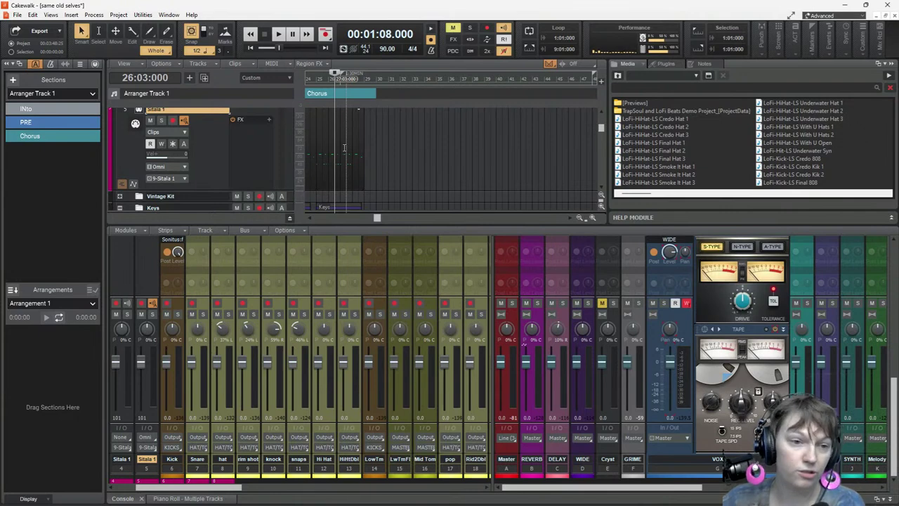
{"action": "scroll", "coordinate": [359, 144], "scroll_direction": "up", "scroll_amount": 5}
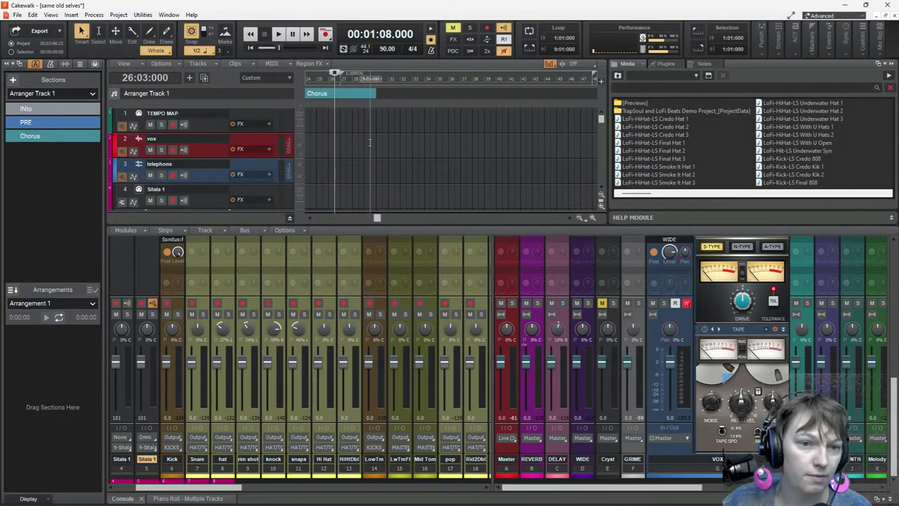
{"action": "scroll", "coordinate": [368, 142], "scroll_direction": "down", "scroll_amount": 2}
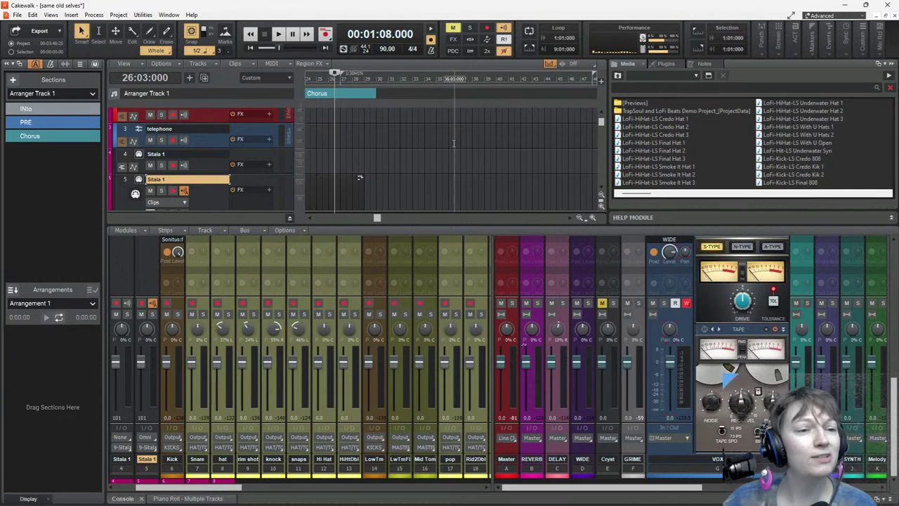
{"action": "left_click_drag", "start_coordinate": [373, 217], "coordinate": [315, 217]}
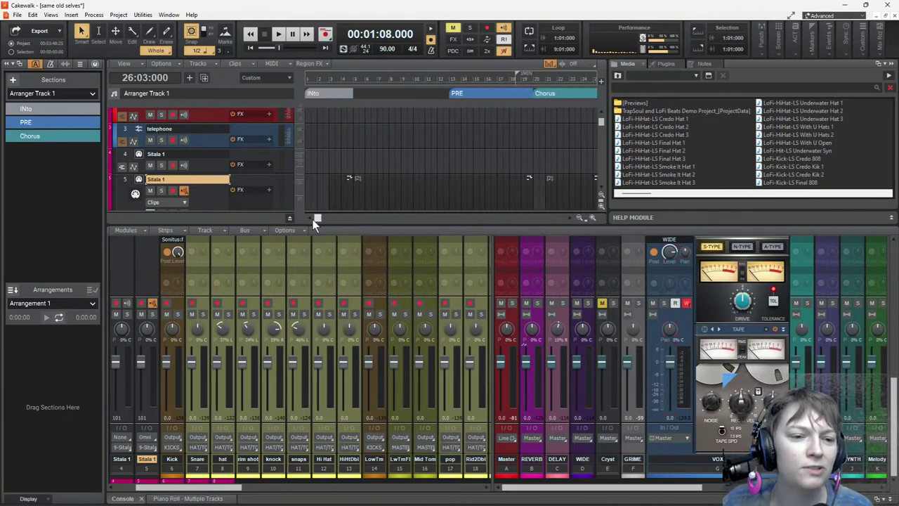
{"action": "left_click", "coordinate": [306, 159]}
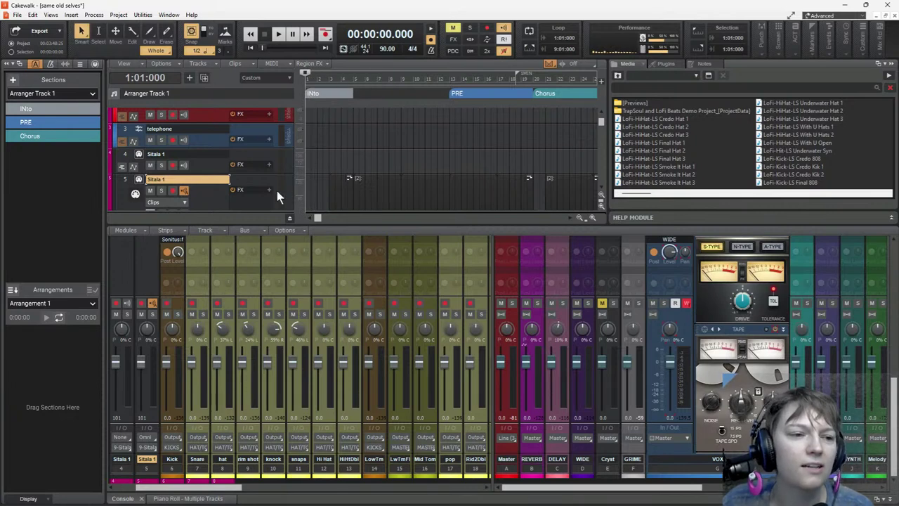
Step: Shrink the track rows to compact height and reduce the height of the Sitala 1 drum track (track 5)
{"action": "left_click_drag", "start_coordinate": [255, 173], "coordinate": [254, 157]}
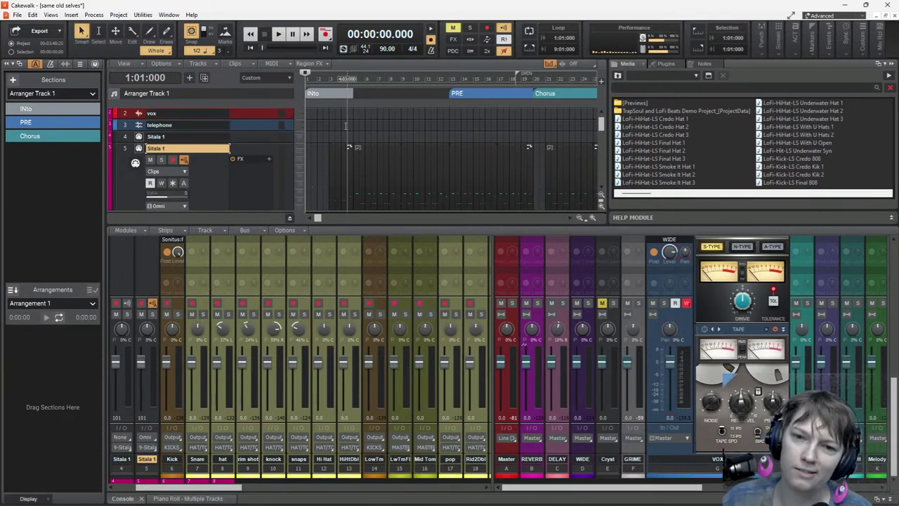
{"action": "scroll", "coordinate": [288, 139], "scroll_direction": "down", "scroll_amount": 5}
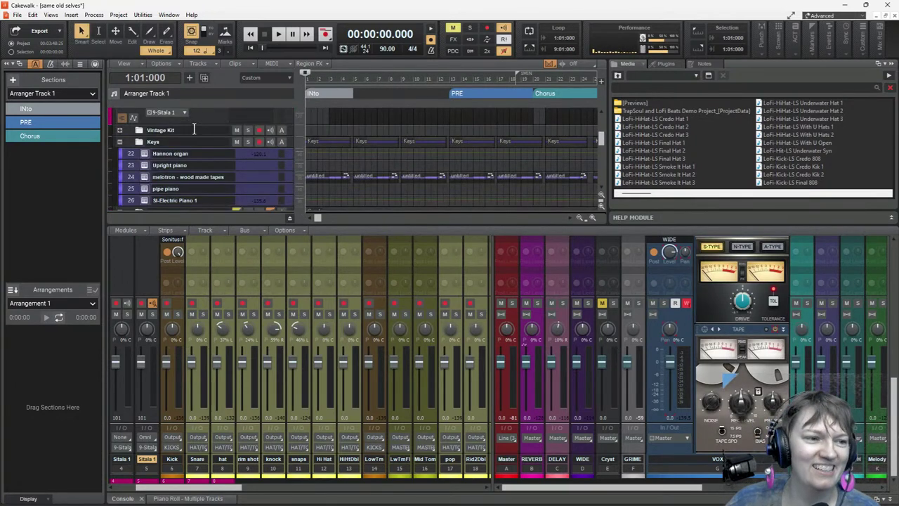
{"action": "scroll", "coordinate": [200, 147], "scroll_direction": "up", "scroll_amount": 4}
{"action": "left_click_drag", "start_coordinate": [209, 193], "coordinate": [238, 134]}
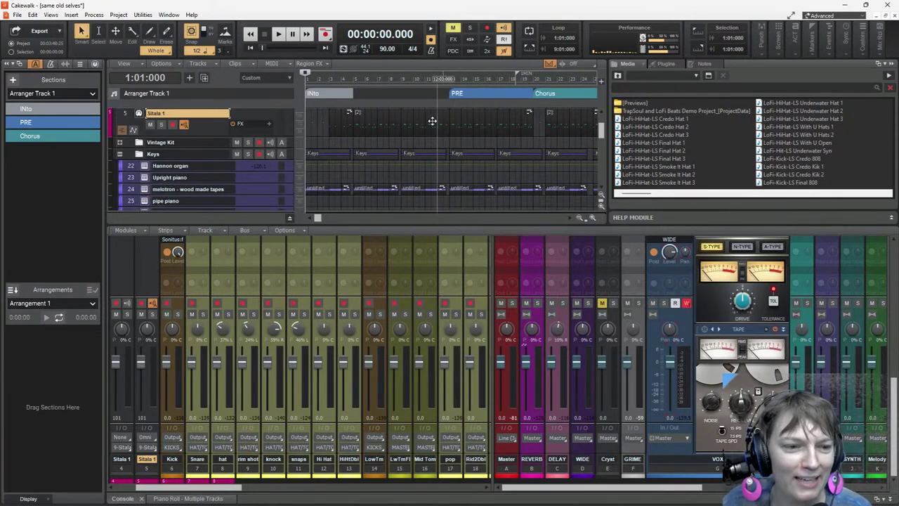
{"action": "scroll", "coordinate": [393, 157], "scroll_direction": "down", "scroll_amount": 3}
{"action": "scroll", "coordinate": [393, 158], "scroll_direction": "up", "scroll_amount": 5}
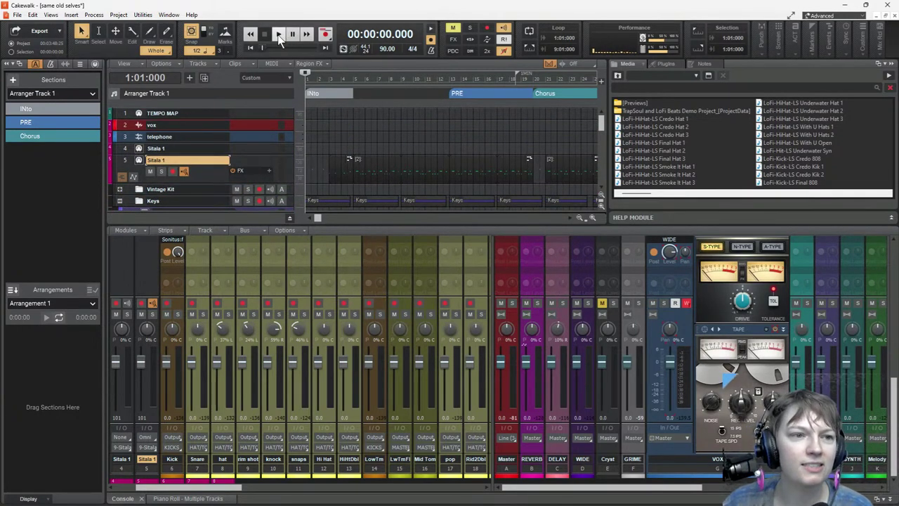
Step: Play the song from its start and view the Redtron instrument on the melotron - wood made tapes track, closing its window again
{"action": "left_click", "coordinate": [277, 35]}
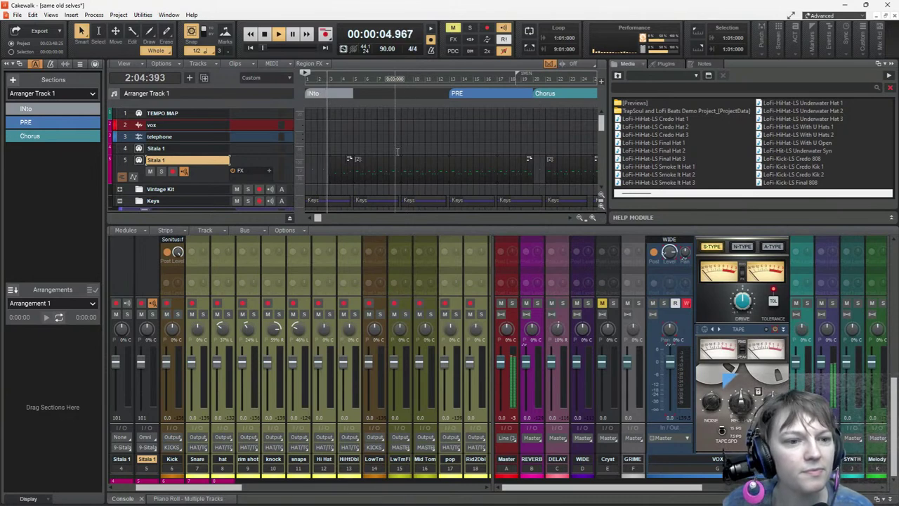
{"action": "scroll", "coordinate": [421, 175], "scroll_direction": "down", "scroll_amount": 10}
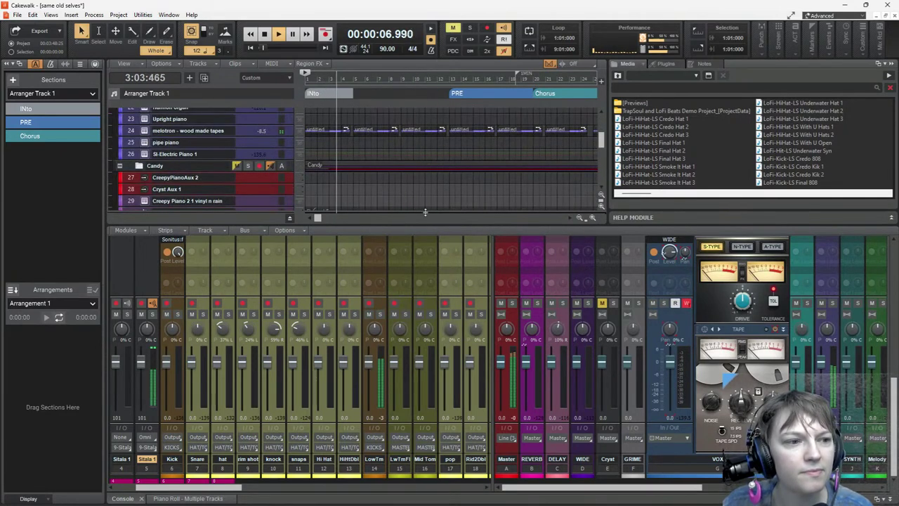
{"action": "left_click", "coordinate": [145, 132]}
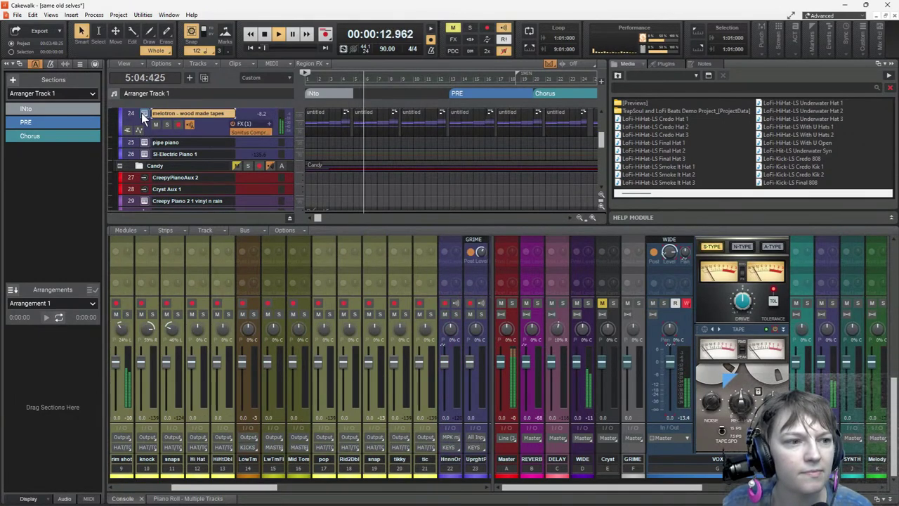
{"action": "left_click", "coordinate": [143, 114]}
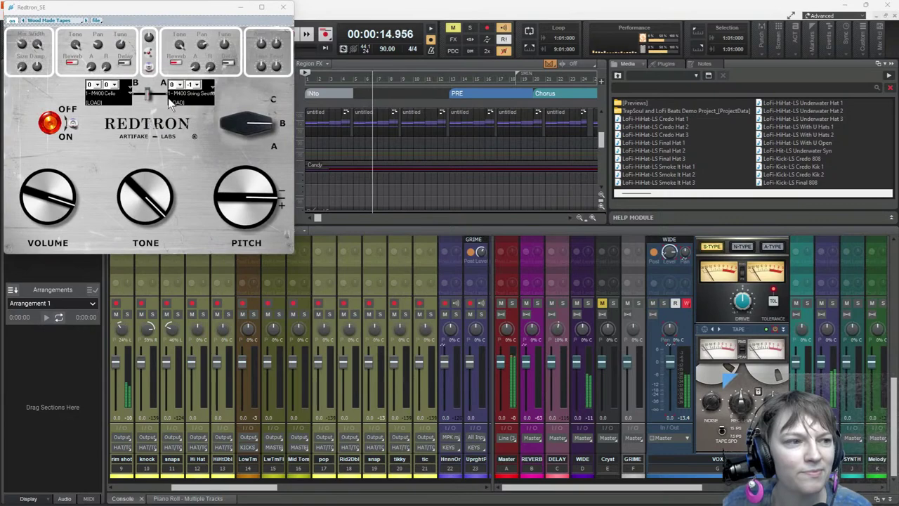
{"action": "left_click", "coordinate": [283, 8]}
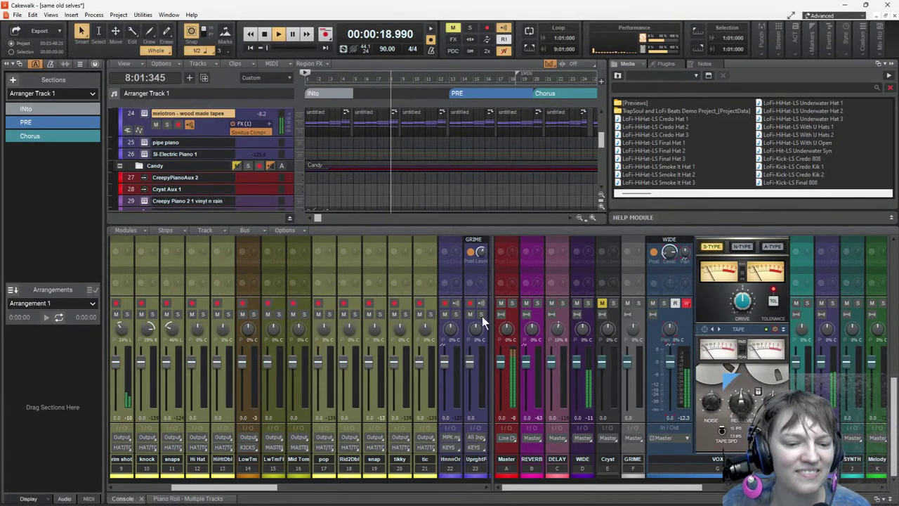
Step: Examine the effects and sends on the console strips from Hannon organ through the bass tracks while the song plays
{"action": "left_click_drag", "start_coordinate": [257, 488], "coordinate": [342, 490]}
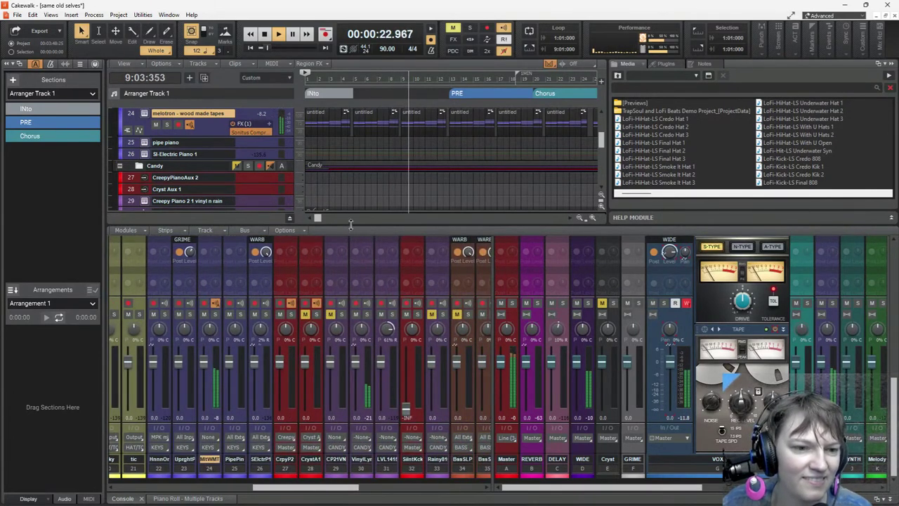
{"action": "left_click_drag", "start_coordinate": [368, 135], "coordinate": [368, 135]}
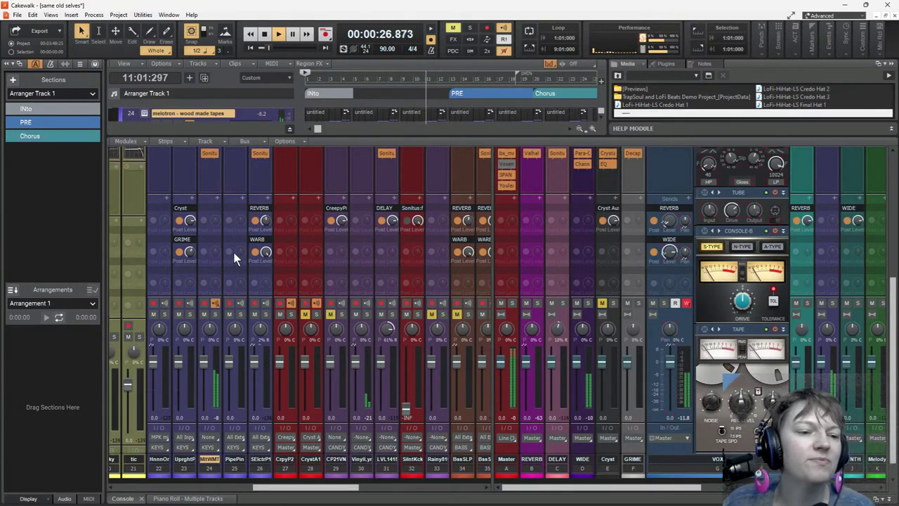
{"action": "scroll", "coordinate": [234, 250], "scroll_direction": "up", "scroll_amount": 2}
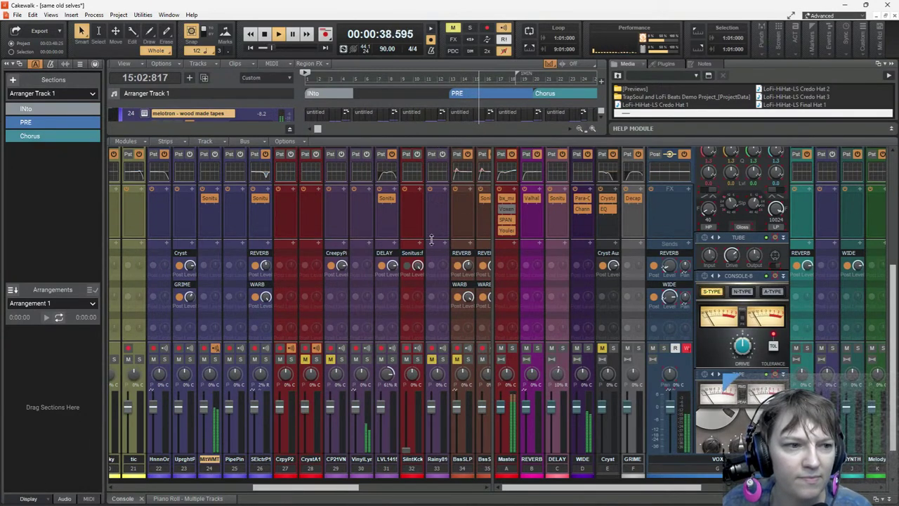
{"action": "left_click_drag", "start_coordinate": [431, 231], "coordinate": [432, 231]}
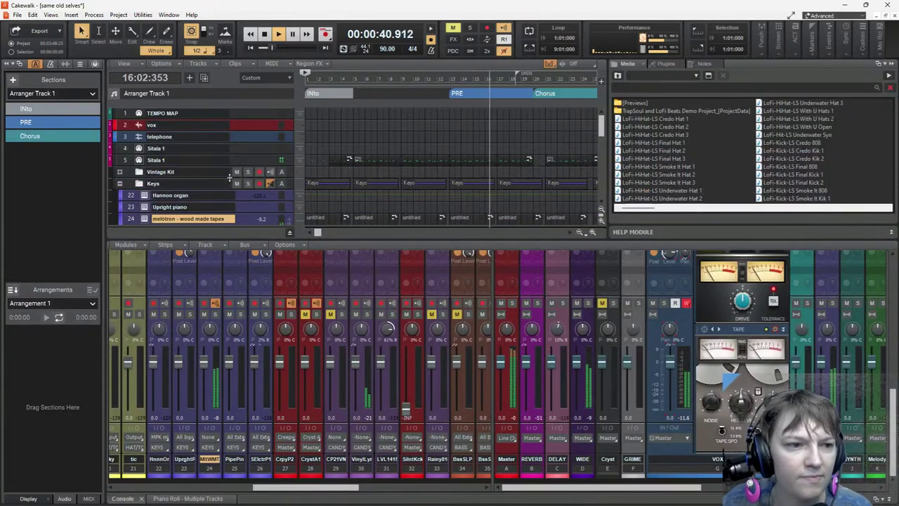
Step: Select the B2-Pro vocal track (track 41) and increase its height to show the recorded waveforms
{"action": "scroll", "coordinate": [224, 165], "scroll_direction": "down", "scroll_amount": 1}
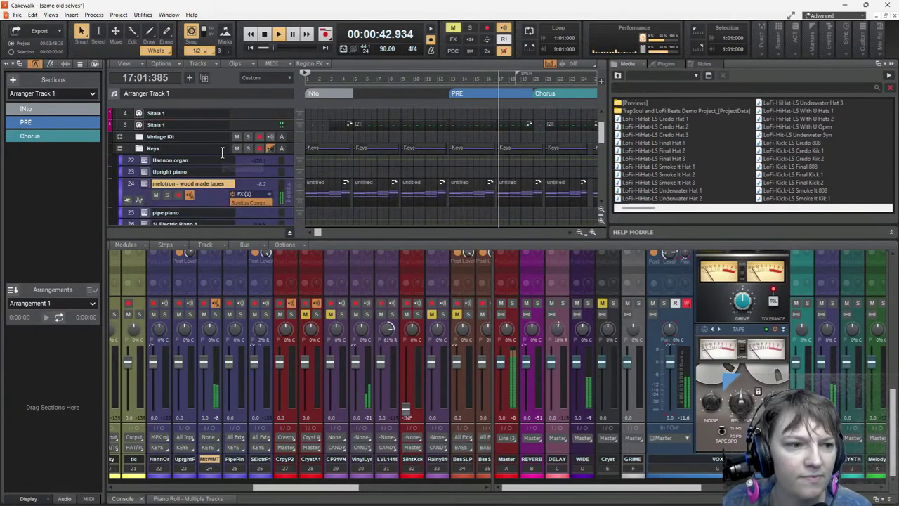
{"action": "scroll", "coordinate": [225, 160], "scroll_direction": "down", "scroll_amount": 10}
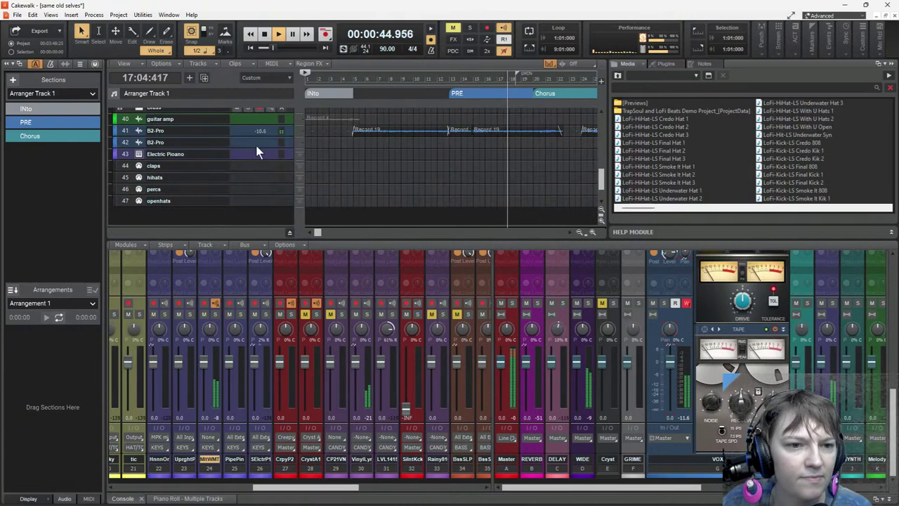
{"action": "left_click", "coordinate": [218, 134]}
{"action": "left_click_drag", "start_coordinate": [218, 135], "coordinate": [217, 172]}
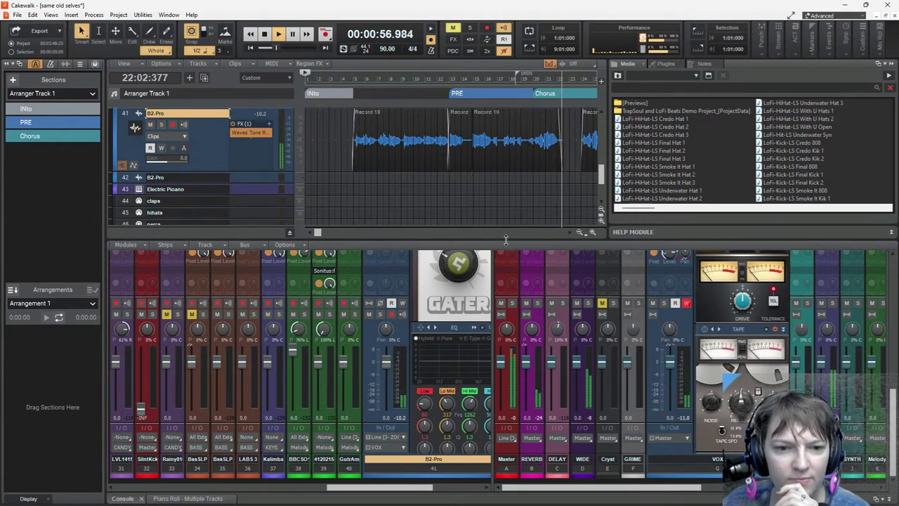
Step: View the ValhallaSupermassive effect on the REVERB bus, close it and stop playback
{"action": "key", "text": "shift+d"}
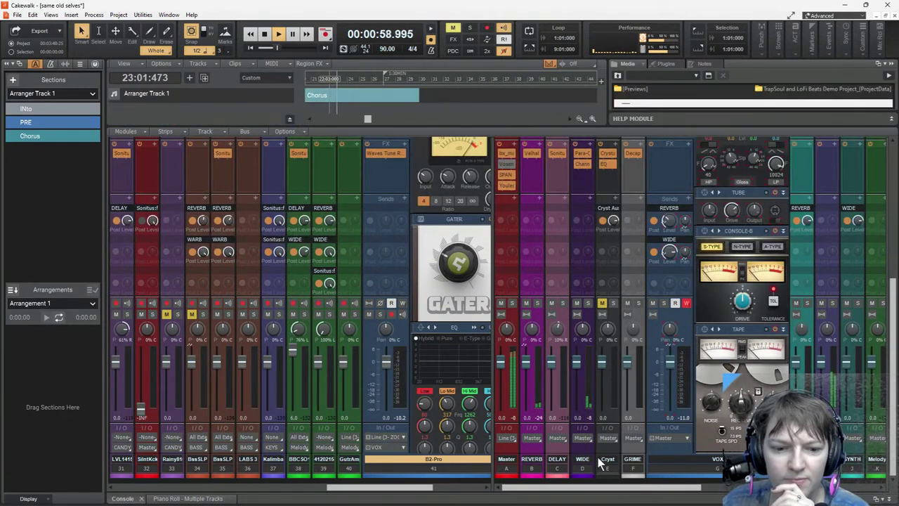
{"action": "scroll", "coordinate": [548, 246], "scroll_direction": "up", "scroll_amount": 2}
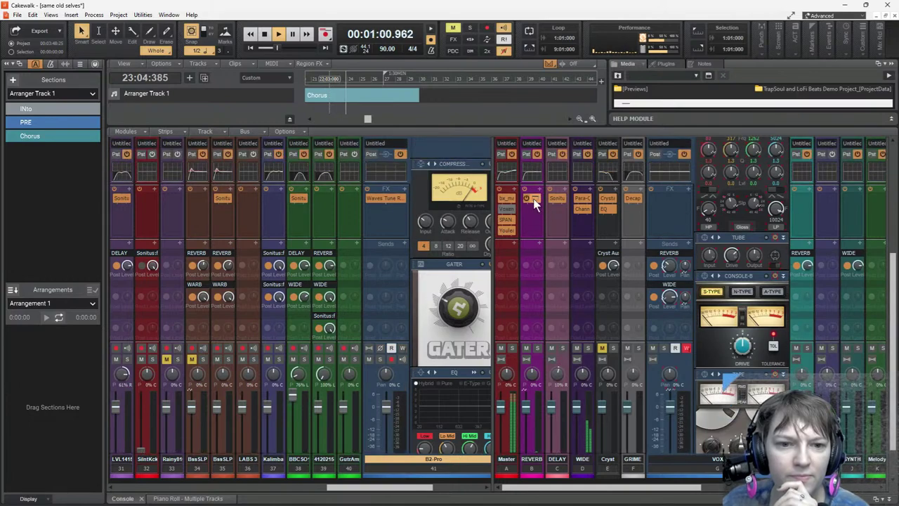
{"action": "double_click", "coordinate": [532, 200]}
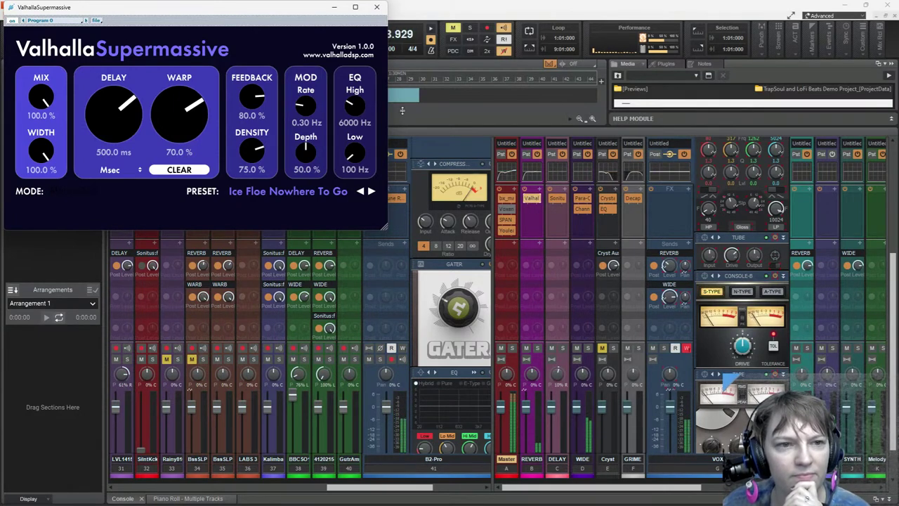
{"action": "left_click", "coordinate": [377, 8]}
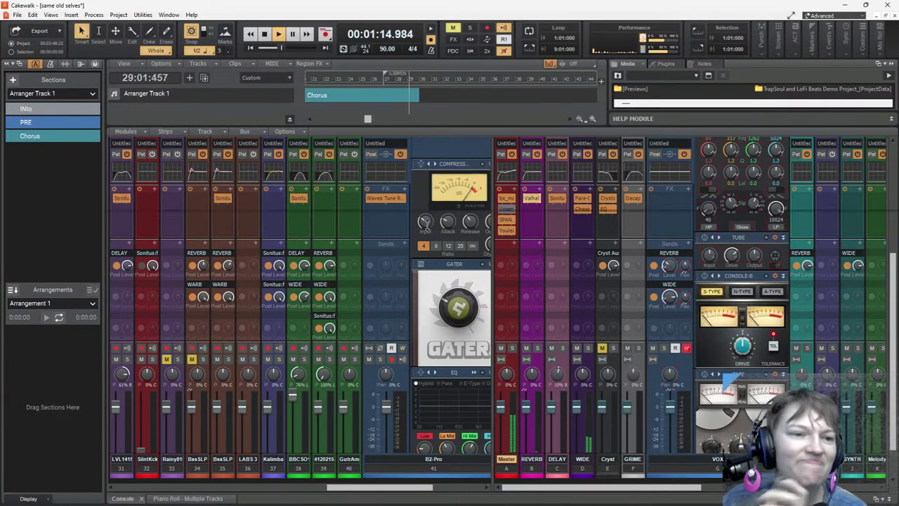
{"action": "key", "text": "shift+d"}
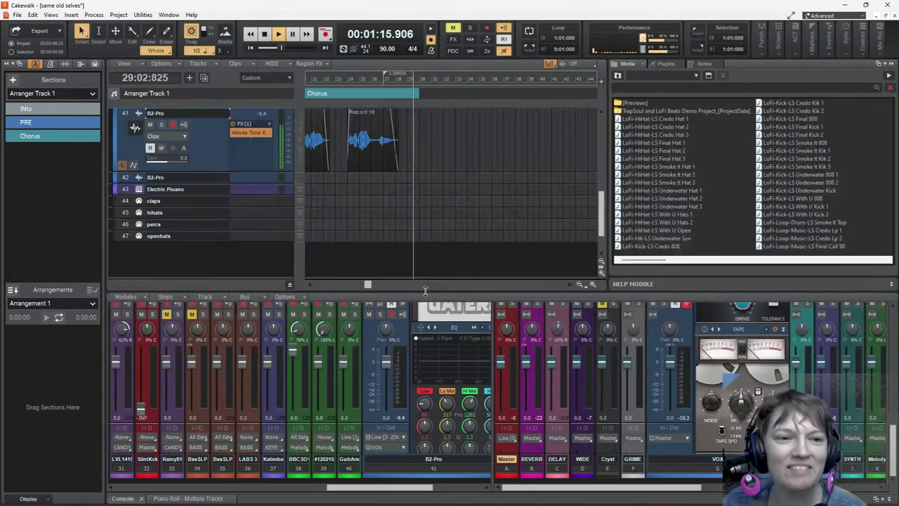
{"action": "left_click", "coordinate": [264, 35]}
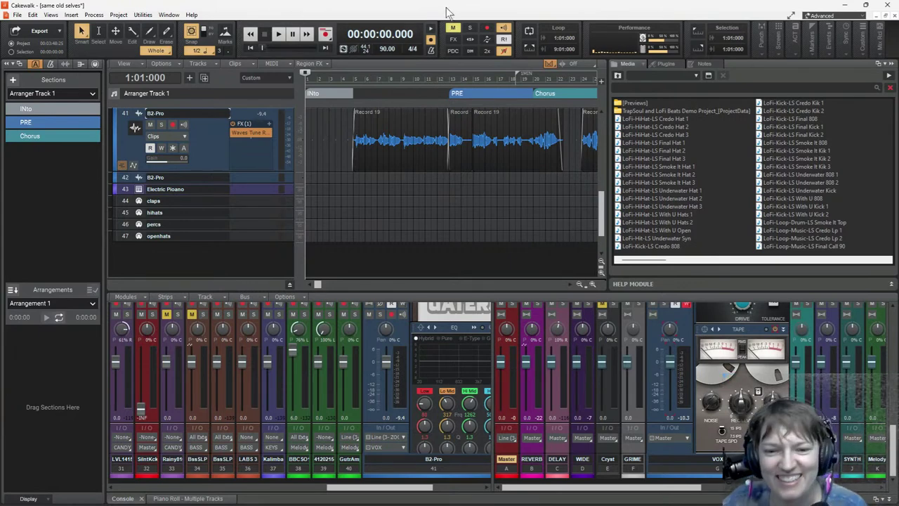
Step: Solo the melotron - wood made tapes track with its Redtron instrument window open beside the track list
{"action": "scroll", "coordinate": [367, 200], "scroll_direction": "up", "scroll_amount": 10}
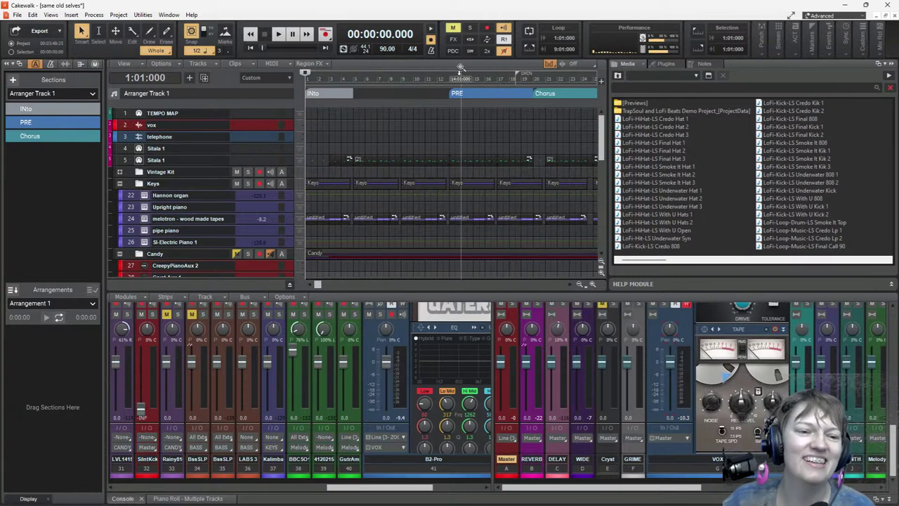
{"action": "left_click", "coordinate": [191, 218]}
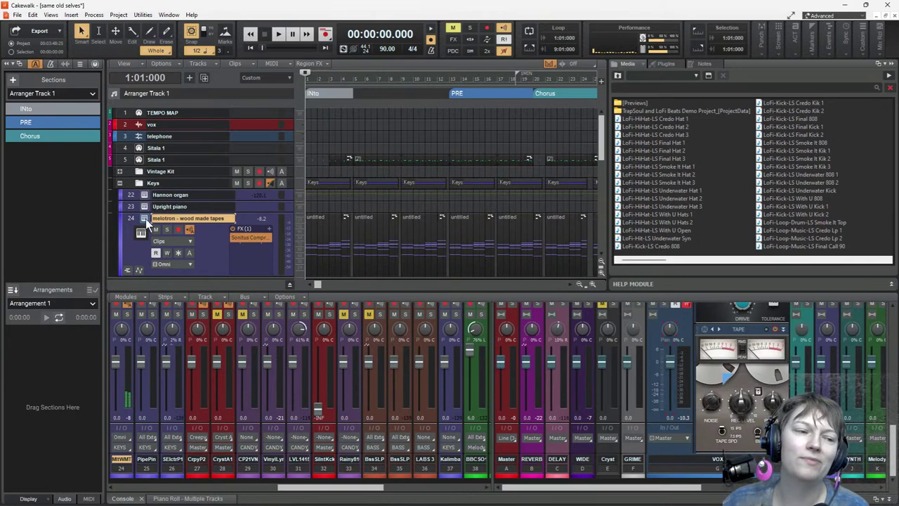
{"action": "left_click", "coordinate": [145, 220]}
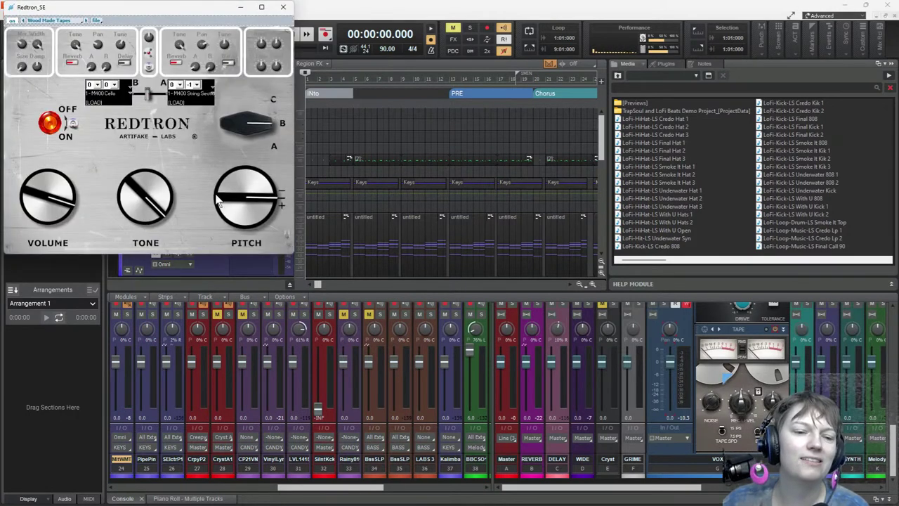
{"action": "left_click_drag", "start_coordinate": [157, 10], "coordinate": [536, 31]}
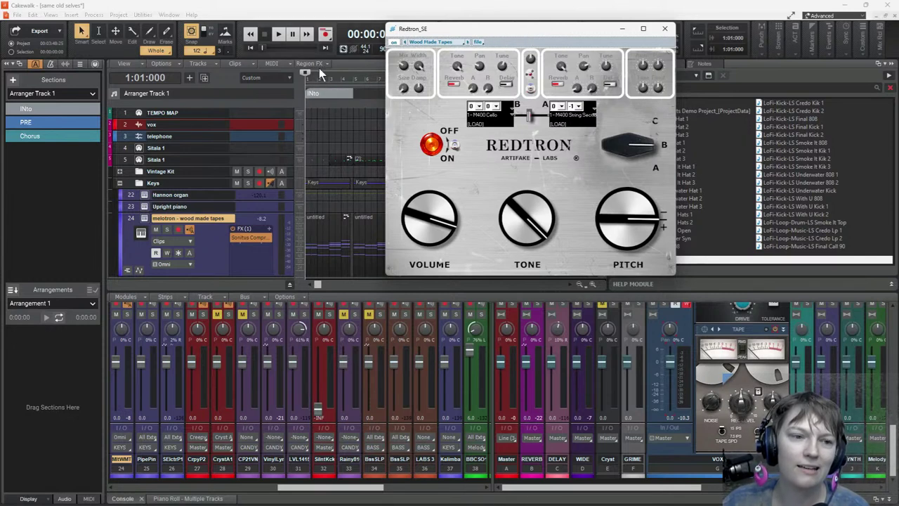
{"action": "left_click", "coordinate": [163, 230]}
{"action": "scroll", "coordinate": [163, 230], "scroll_direction": "down", "scroll_amount": 1}
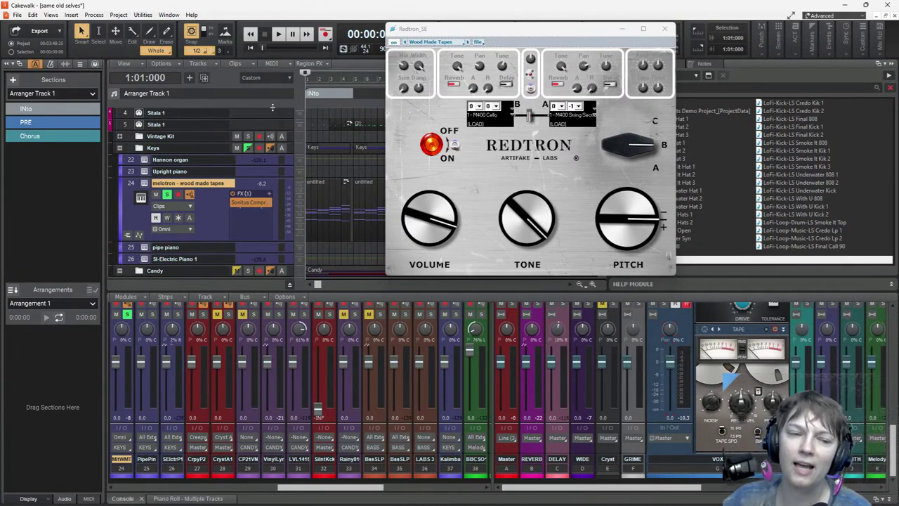
Step: Play the project from the start and close the Redtron instrument window
{"action": "left_click", "coordinate": [279, 35]}
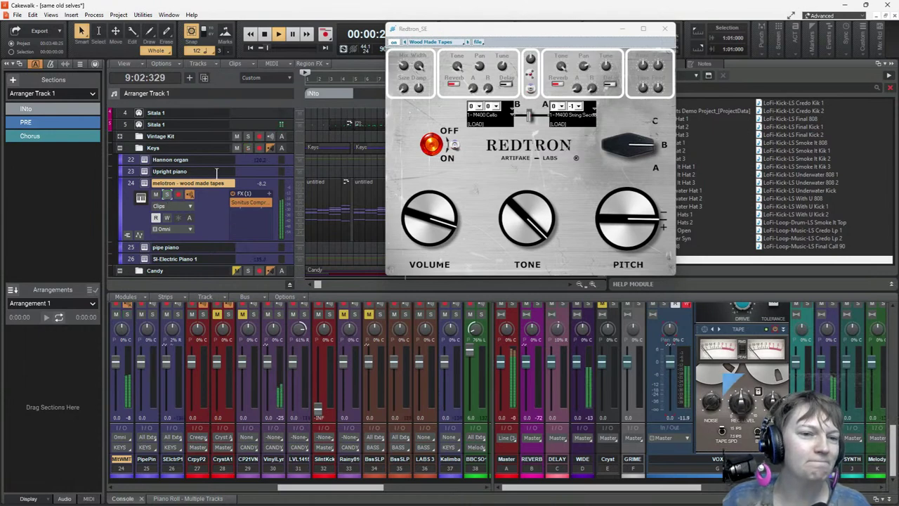
{"action": "left_click", "coordinate": [665, 29]}
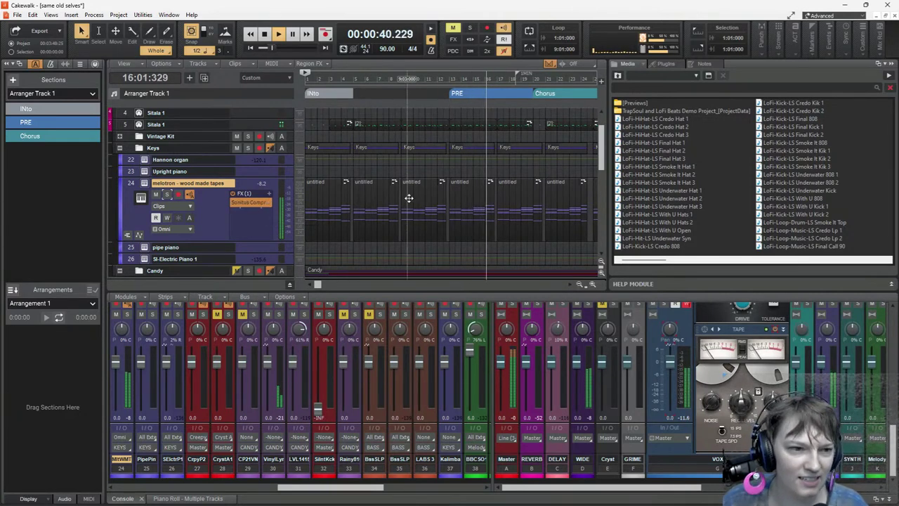
Step: Expand the B2-Pro vocal track 41 to show its waveform and stop playback
{"action": "scroll", "coordinate": [408, 198], "scroll_direction": "down", "scroll_amount": 8}
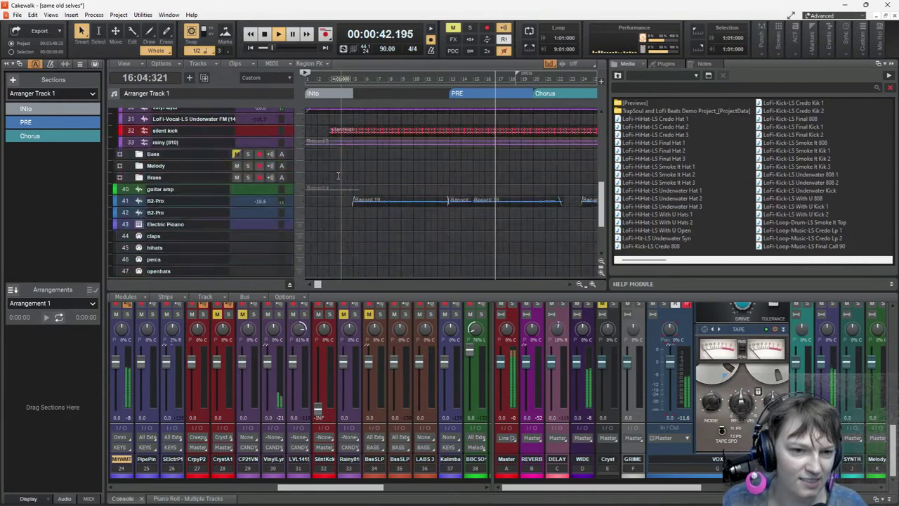
{"action": "left_click", "coordinate": [221, 201]}
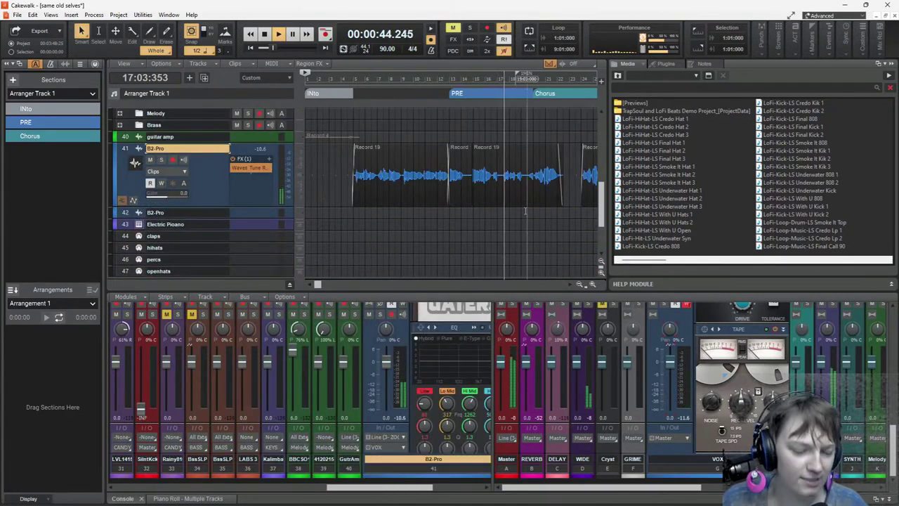
{"action": "scroll", "coordinate": [416, 149], "scroll_direction": "up", "scroll_amount": 3}
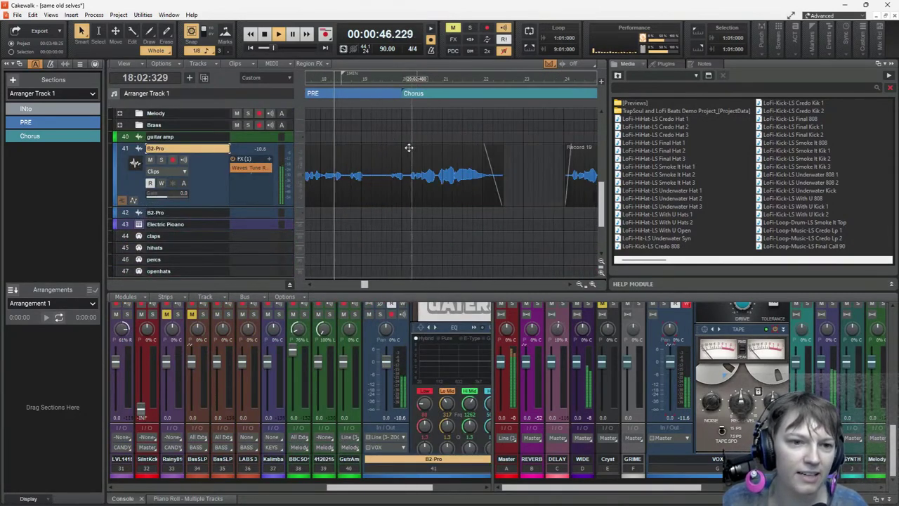
{"action": "key", "text": "space"}
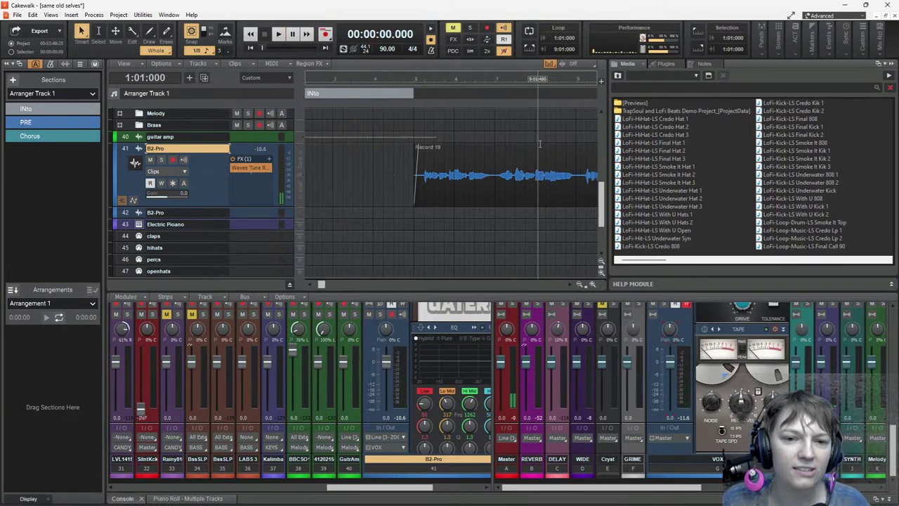
Step: Audition the quiet stretch before the second PRE vocal phrase on the B2-Pro track, starting at 14:02:000
{"action": "scroll", "coordinate": [421, 140], "scroll_direction": "right", "scroll_amount": 6}
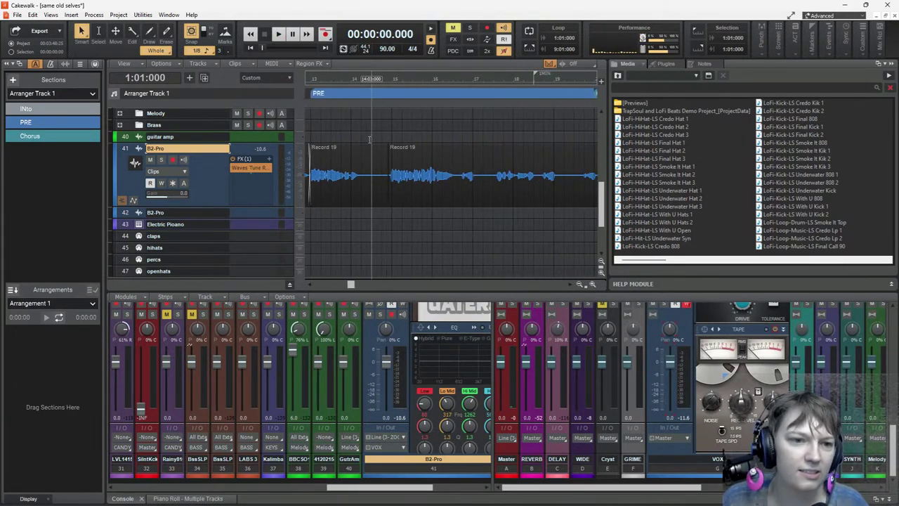
{"action": "left_click", "coordinate": [362, 139]}
{"action": "key", "text": "space"}
{"action": "key", "text": "space"}
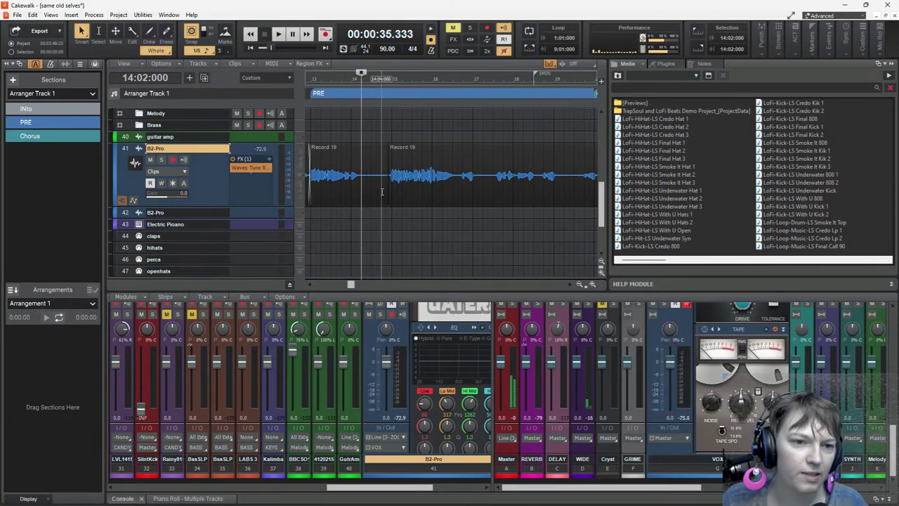
Step: Loop the silent gap in B2-Pro track 41 from 14:02:480 to 14:04:000 and solo the track
{"action": "left_click_drag", "start_coordinate": [381, 191], "coordinate": [364, 195]}
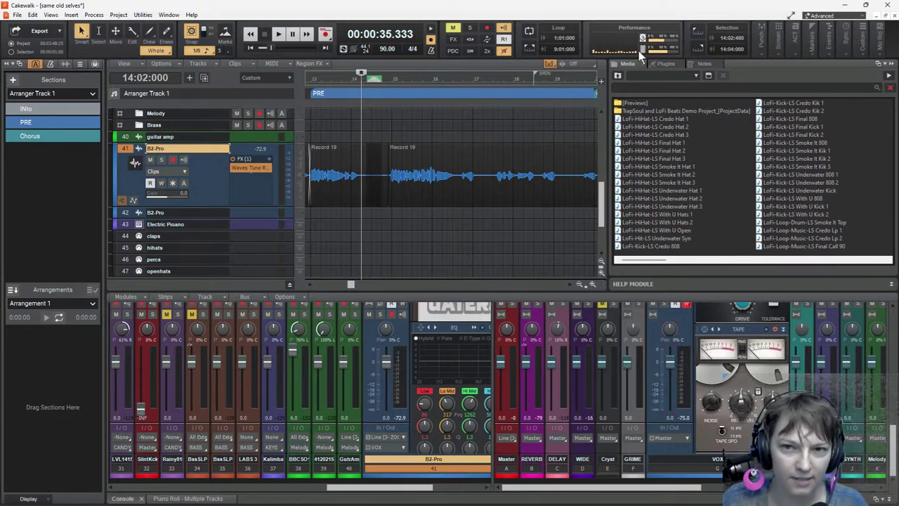
{"action": "left_click", "coordinate": [530, 47]}
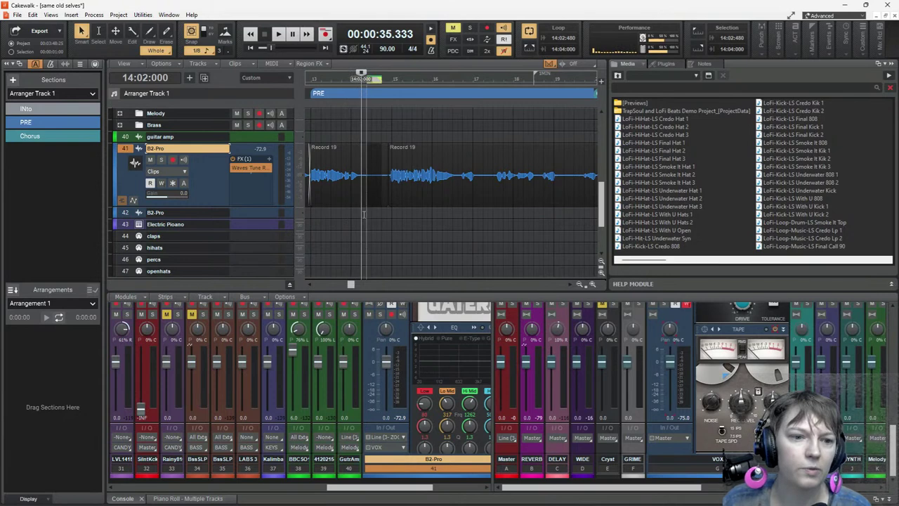
{"action": "scroll", "coordinate": [252, 181], "scroll_direction": "down", "scroll_amount": 1}
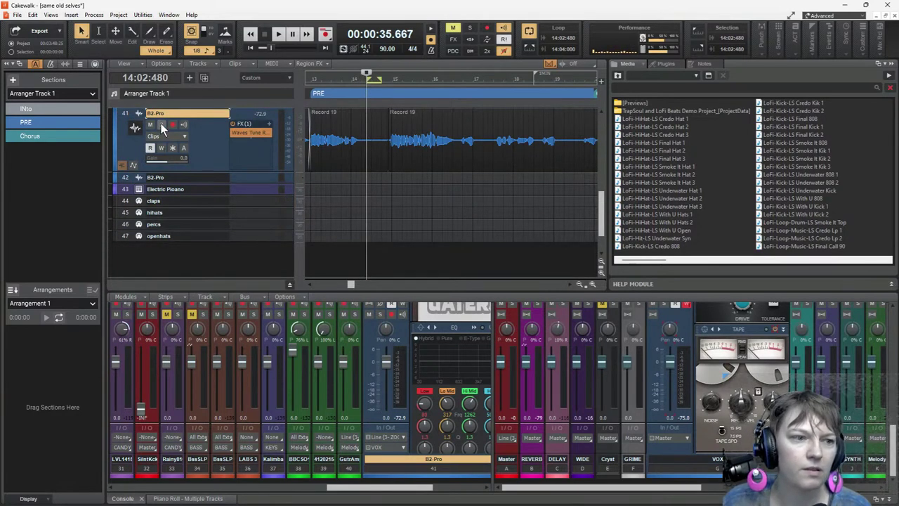
{"action": "left_click", "coordinate": [161, 125]}
Step: Insert the BL Denoiser audio effect on the B2-Pro vocal track
{"action": "scroll", "coordinate": [219, 138], "scroll_direction": "up", "scroll_amount": 2}
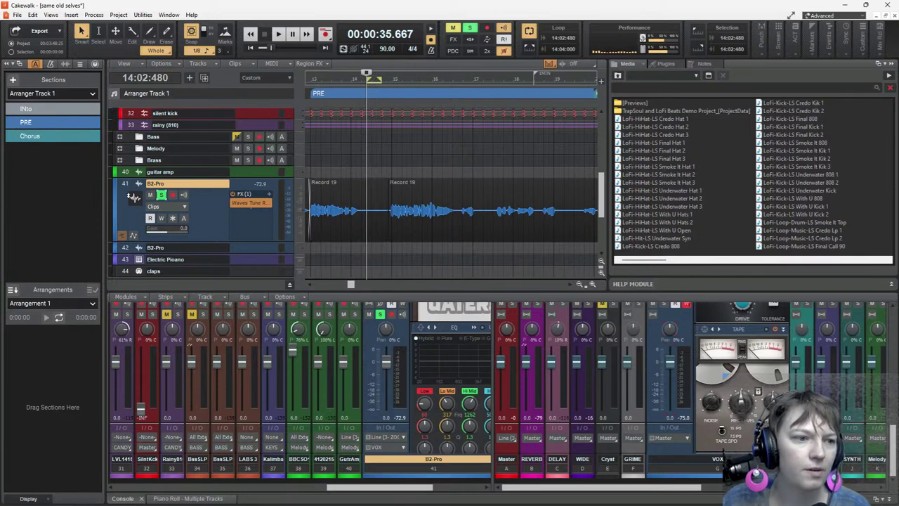
{"action": "left_click", "coordinate": [271, 198]}
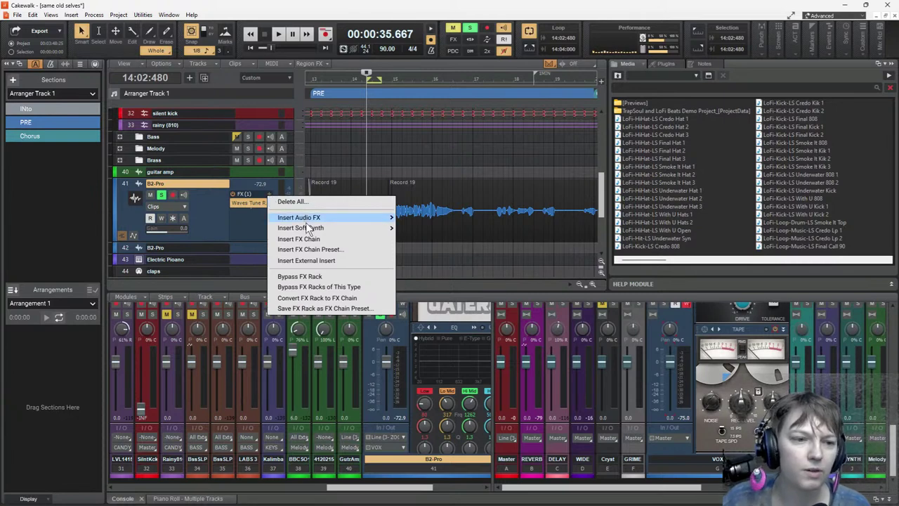
{"action": "mouse_move", "coordinate": [326, 219]}
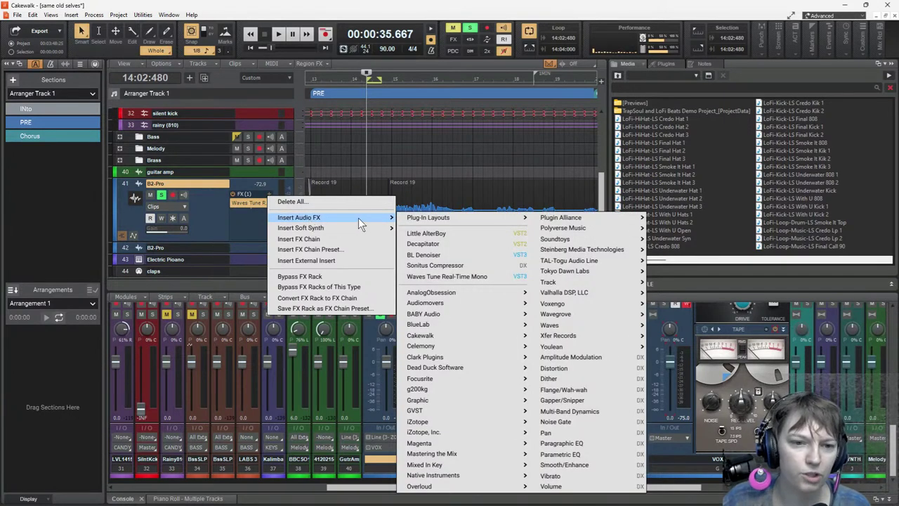
{"action": "left_click", "coordinate": [433, 255]}
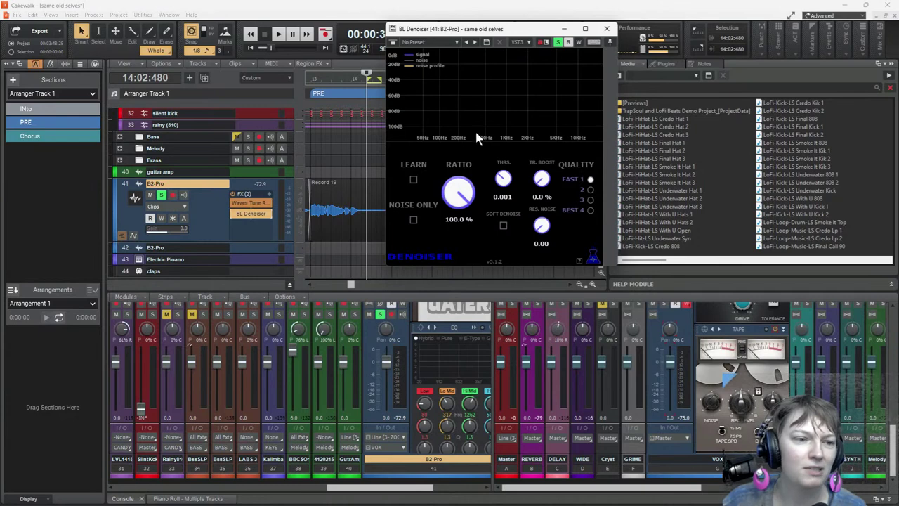
Step: Play the looped gap so BL Denoiser learns the noise profile, and set its threshold to 0.003
{"action": "left_click", "coordinate": [278, 35]}
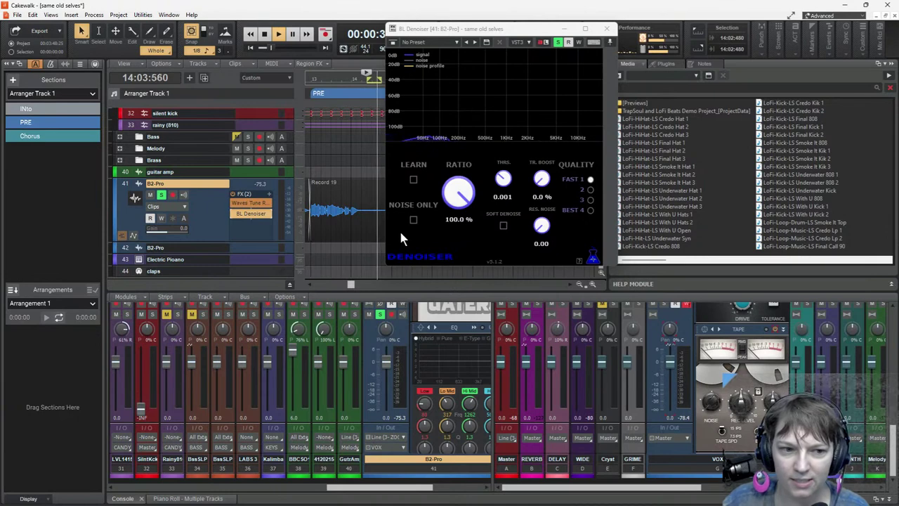
{"action": "left_click", "coordinate": [413, 180]}
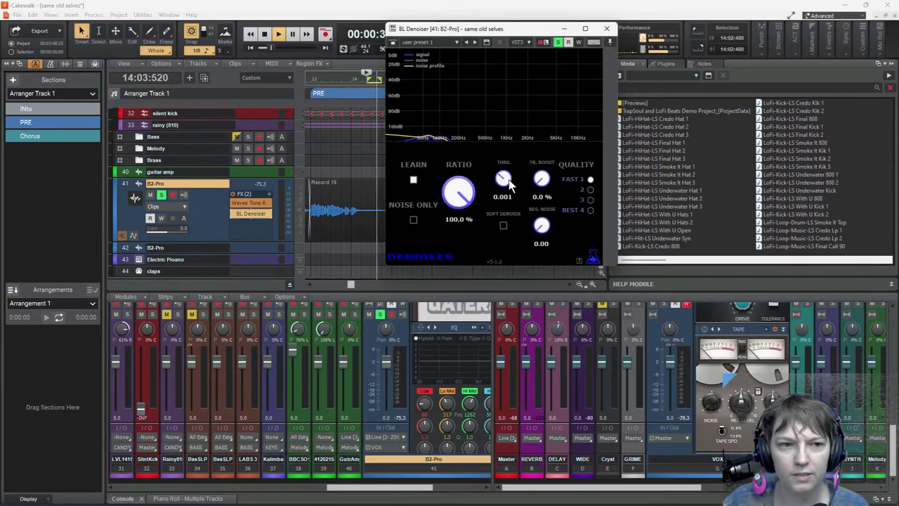
{"action": "left_click", "coordinate": [413, 179]}
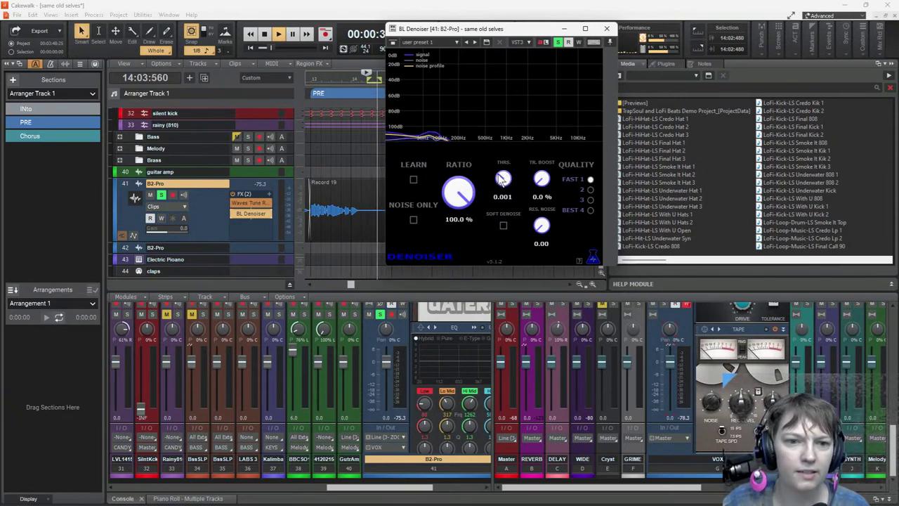
{"action": "scroll", "coordinate": [503, 179], "scroll_direction": "up", "scroll_amount": 2}
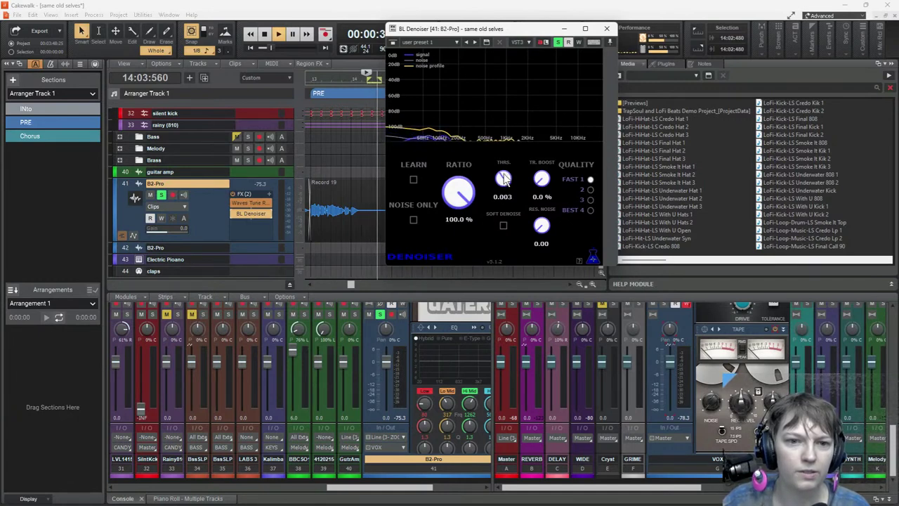
Step: Unsolo the B2-Pro vocal track and stop playback
{"action": "scroll", "coordinate": [176, 183], "scroll_direction": "down", "scroll_amount": 3}
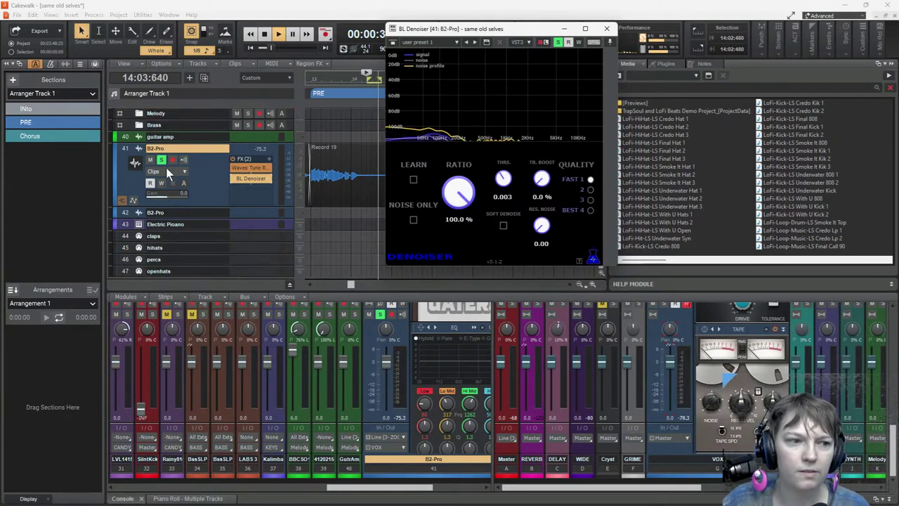
{"action": "left_click", "coordinate": [164, 160]}
{"action": "key", "text": "space"}
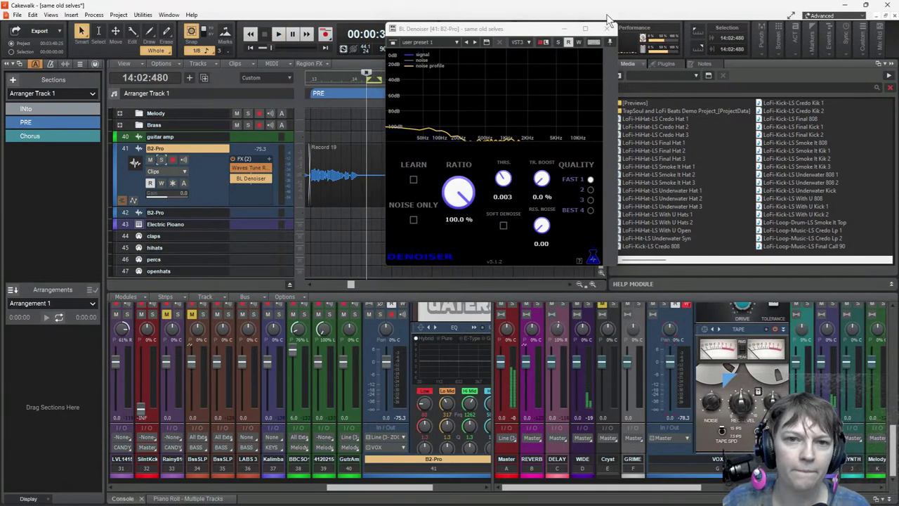
Step: Move the denoiser window off the clips and play the vocal in the mix from 13:01:000 with looping off
{"action": "left_click_drag", "start_coordinate": [516, 25], "coordinate": [648, 45]}
{"action": "left_click", "coordinate": [312, 137]}
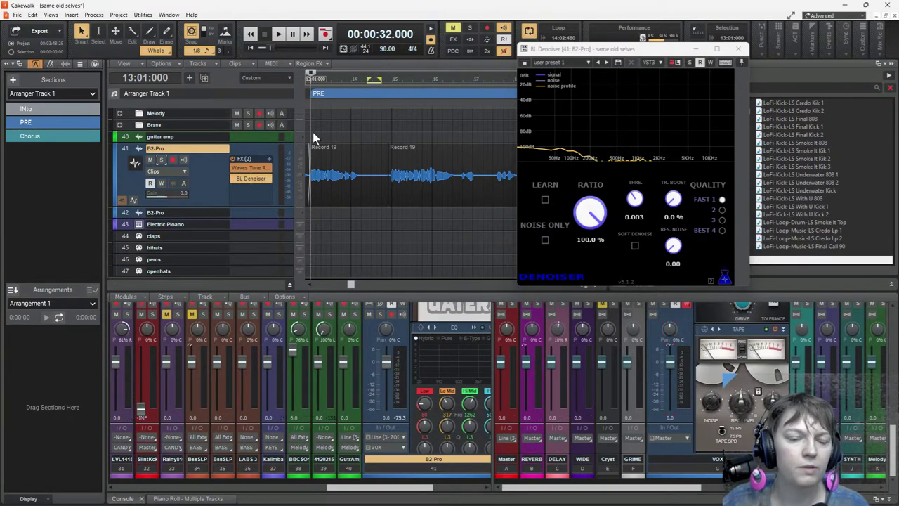
{"action": "key", "text": "space"}
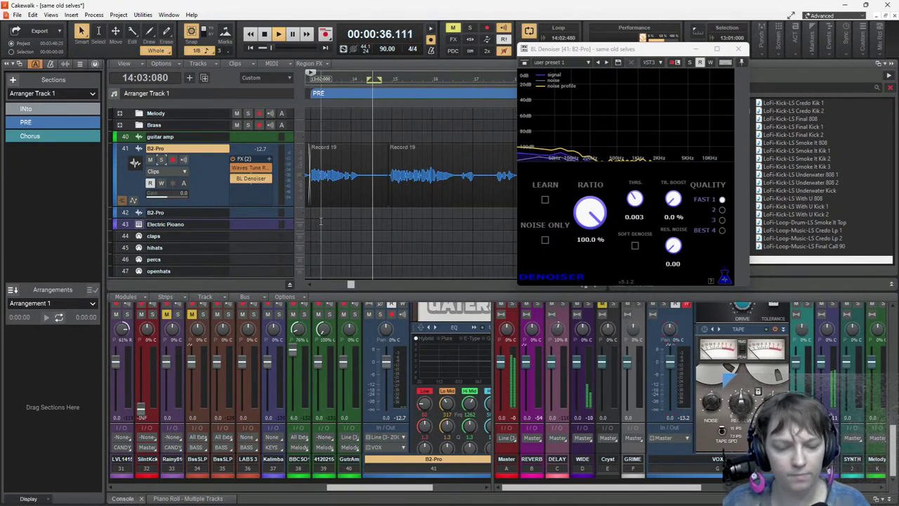
{"action": "key", "text": "space"}
{"action": "key", "text": "space"}
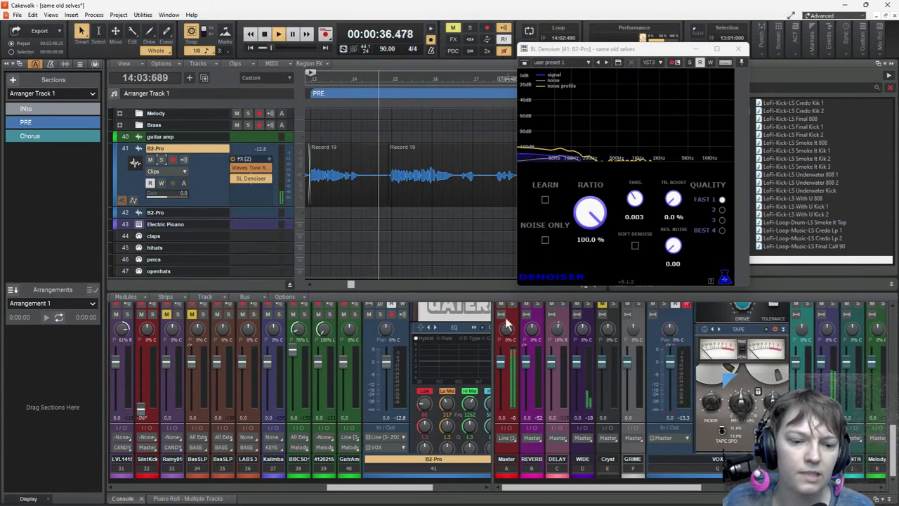
Step: Enlarge the console's height and its track strip area to reveal the B2-Pro channel's Gater module, and stop playback
{"action": "left_click_drag", "start_coordinate": [431, 289], "coordinate": [421, 184]}
{"action": "left_click_drag", "start_coordinate": [493, 291], "coordinate": [577, 291]}
{"action": "key", "text": "space"}
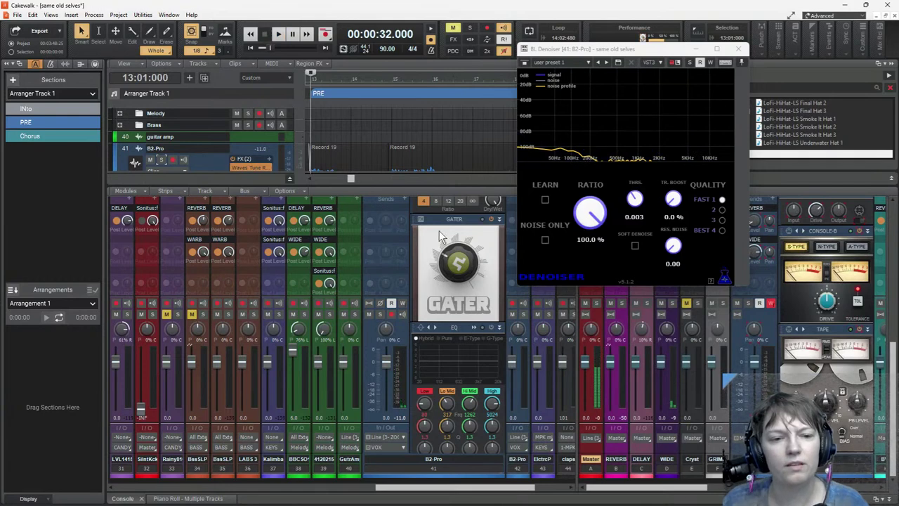
Step: Toggle the Gater module on the B2-Pro channel and play the vocal from 13:01:000 to check it
{"action": "left_click", "coordinate": [495, 222]}
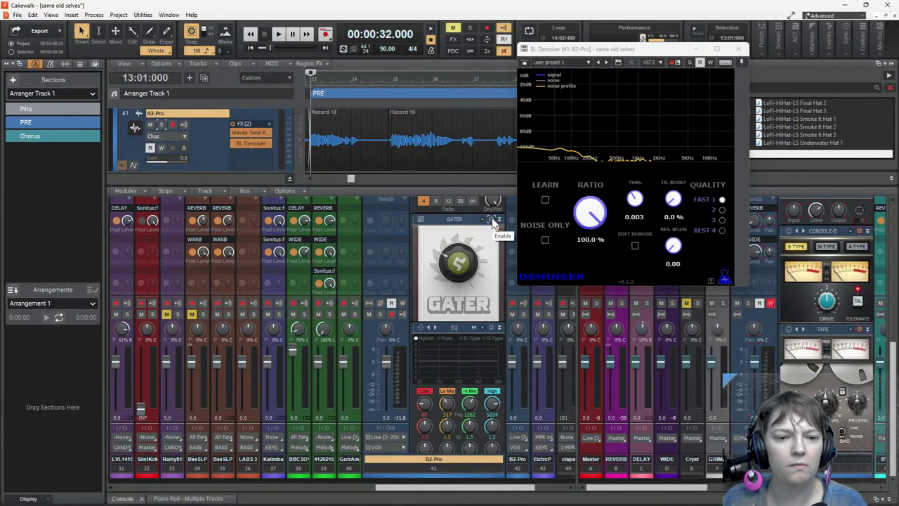
{"action": "key", "text": "space"}
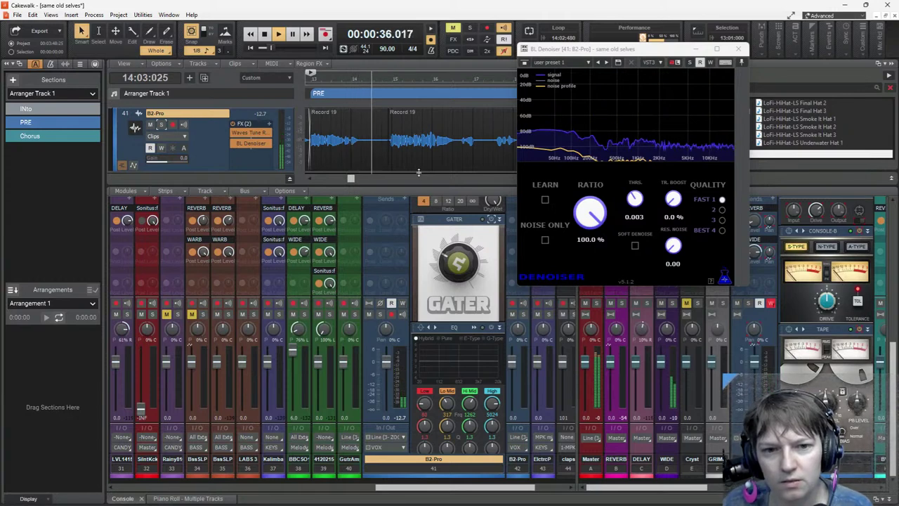
{"action": "key", "text": "space"}
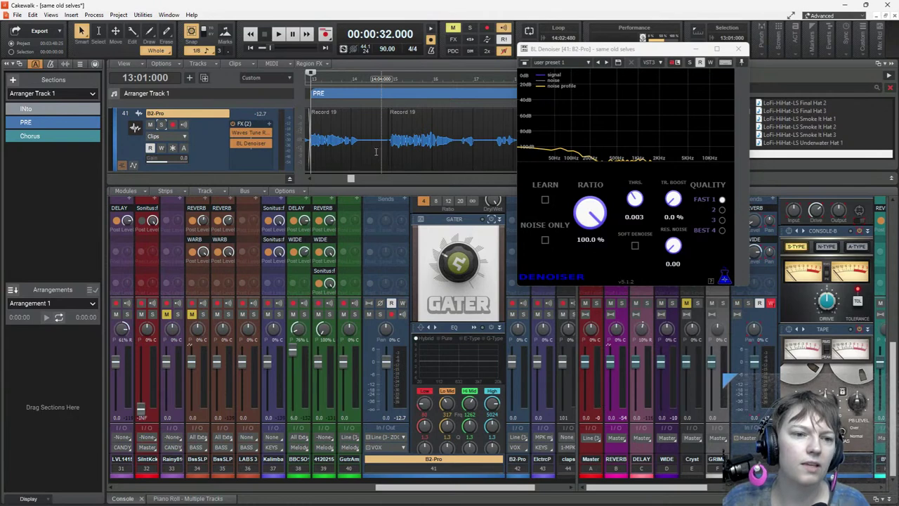
Step: Reselect the silent gap on B2-Pro from 14:02:480 to 14:04:000 and turn looping on for it
{"action": "left_click", "coordinate": [408, 130]}
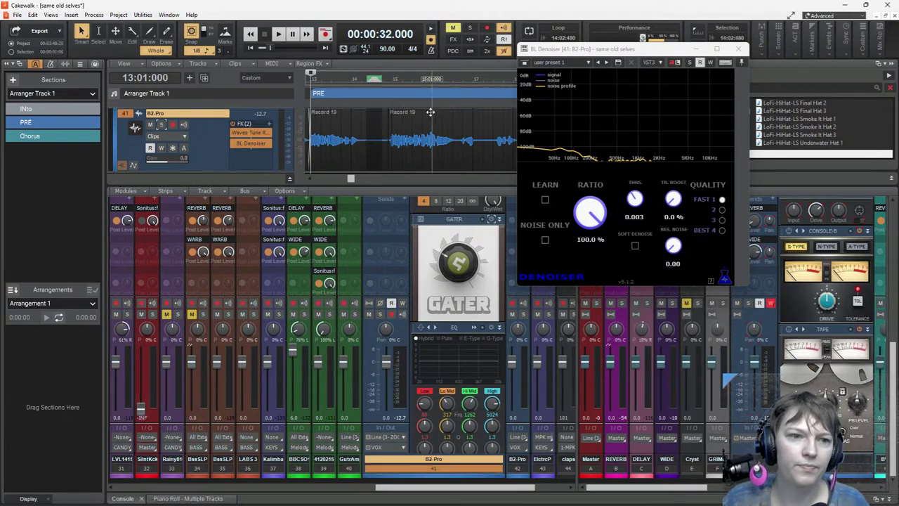
{"action": "left_click_drag", "start_coordinate": [631, 54], "coordinate": [669, 86]}
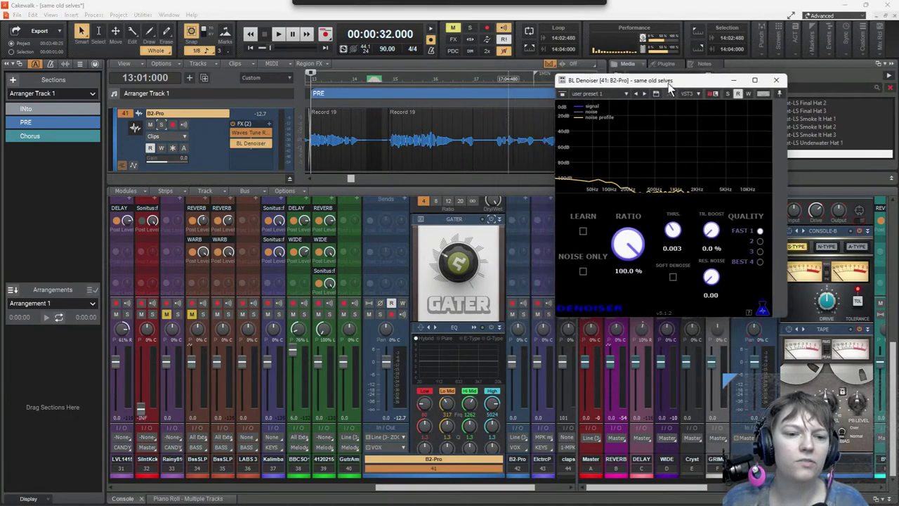
{"action": "scroll", "coordinate": [456, 281], "scroll_direction": "up", "scroll_amount": 5}
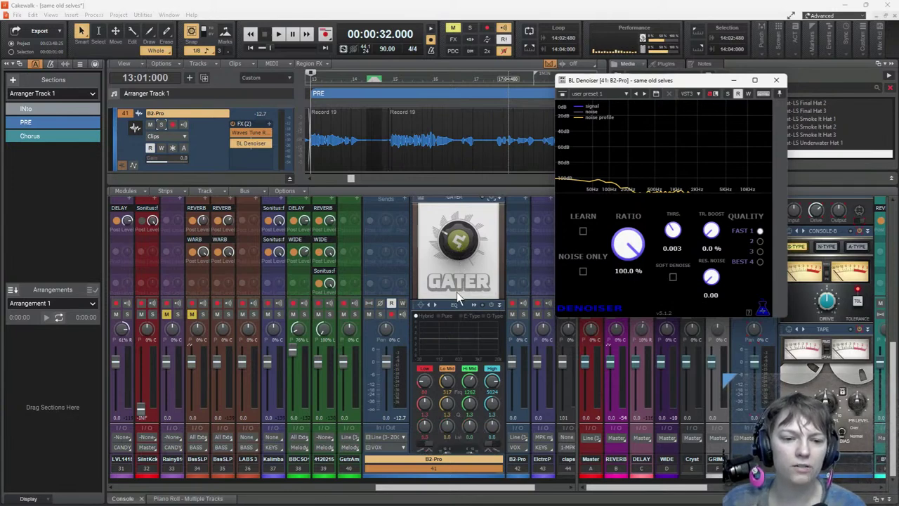
{"action": "scroll", "coordinate": [454, 309], "scroll_direction": "down", "scroll_amount": 5}
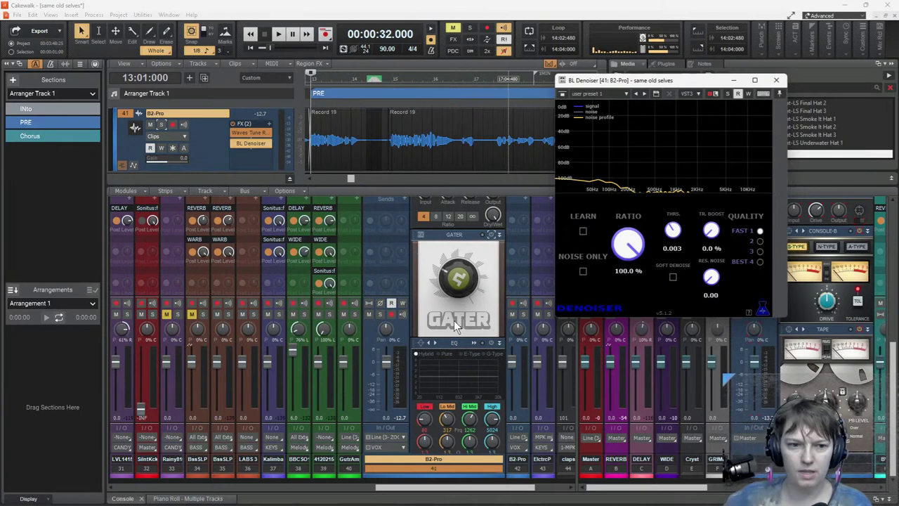
{"action": "scroll", "coordinate": [390, 252], "scroll_direction": "up", "scroll_amount": 3}
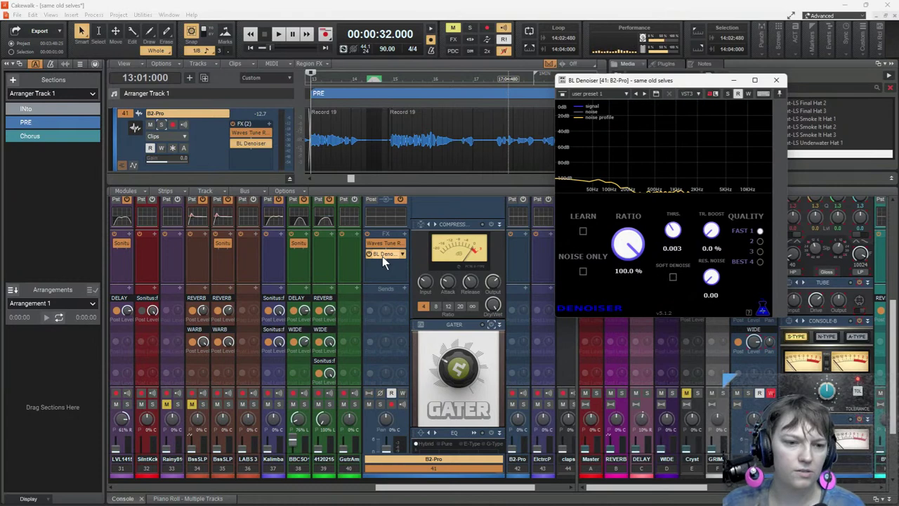
{"action": "mouse_move", "coordinate": [451, 349]}
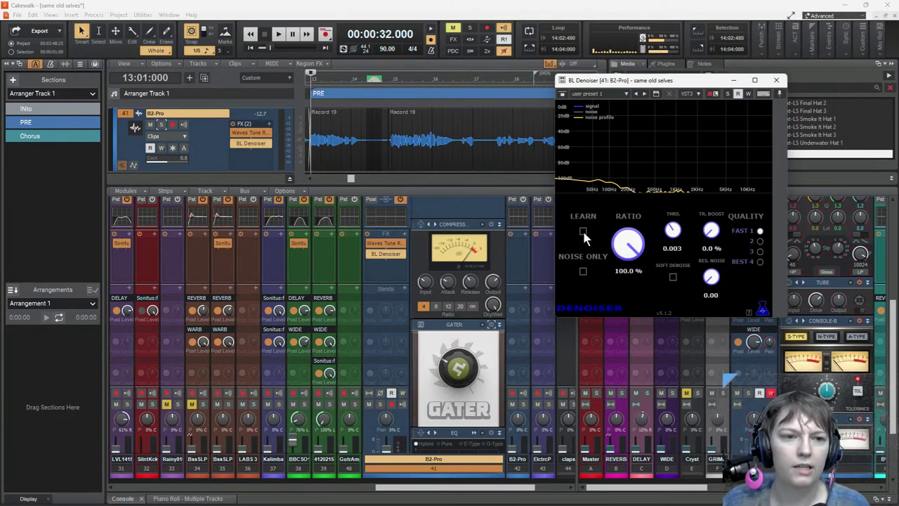
{"action": "left_click", "coordinate": [528, 51]}
{"action": "left_click", "coordinate": [528, 51]}
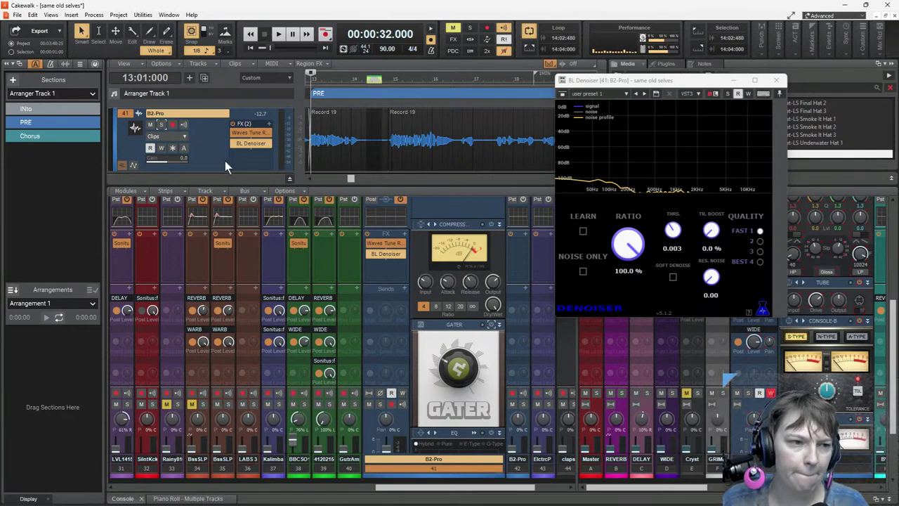
Step: Solo B2-Pro, play it from 13:01:000 into the looped silent gap with BL Denoiser's noise learning turned on, and stop playback
{"action": "left_click", "coordinate": [162, 125]}
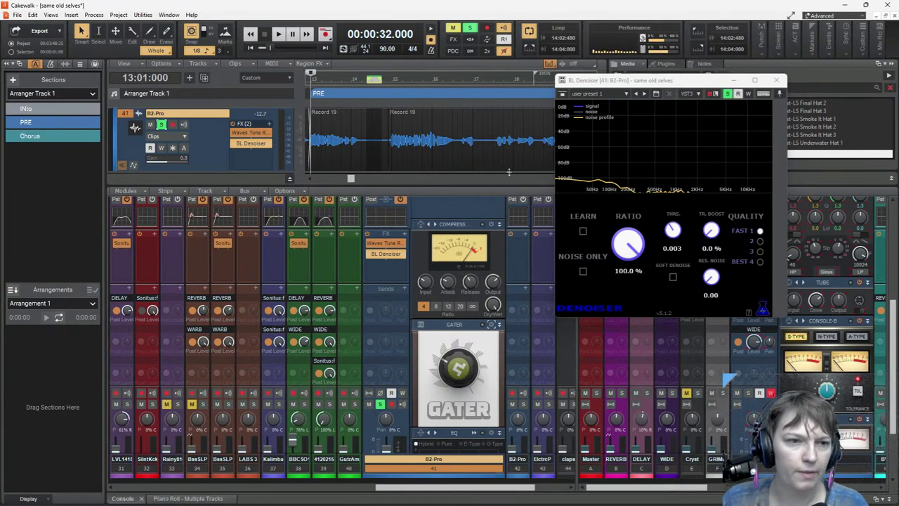
{"action": "key", "text": "space"}
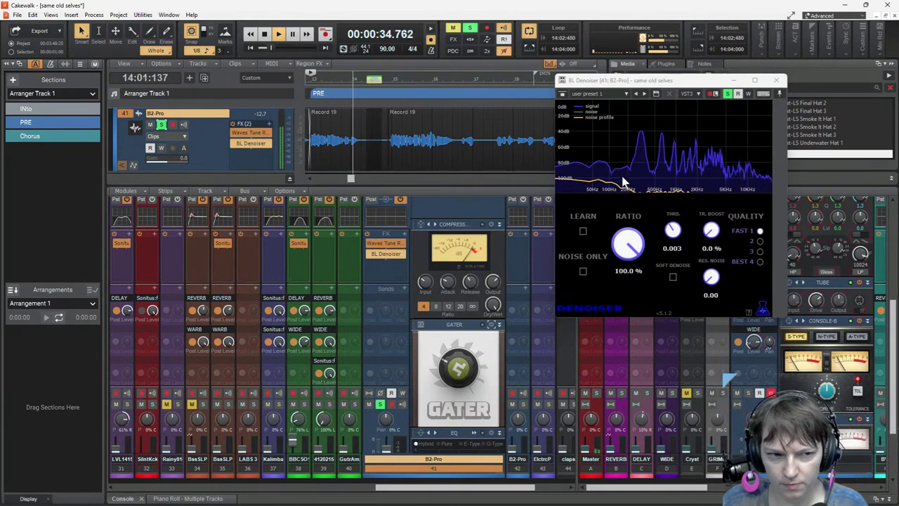
{"action": "left_click", "coordinate": [583, 232]}
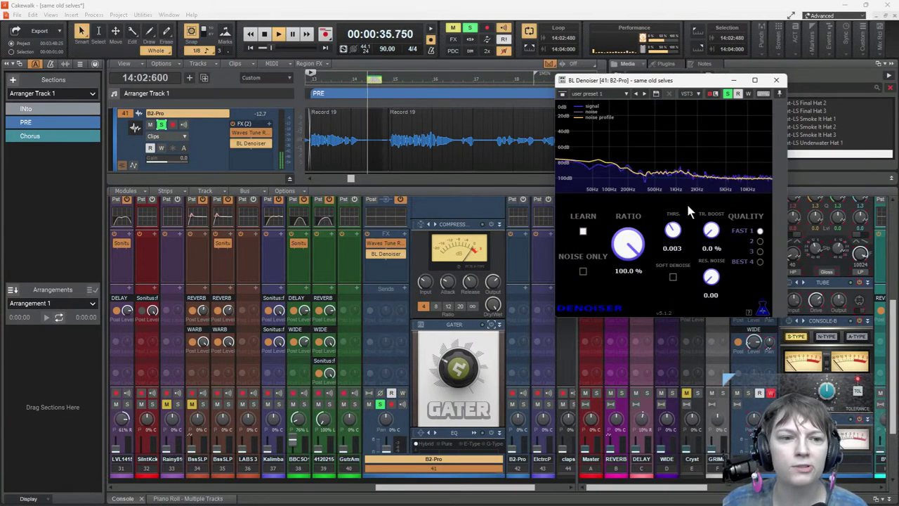
{"action": "left_click", "coordinate": [268, 35]}
{"action": "left_click", "coordinate": [268, 35]}
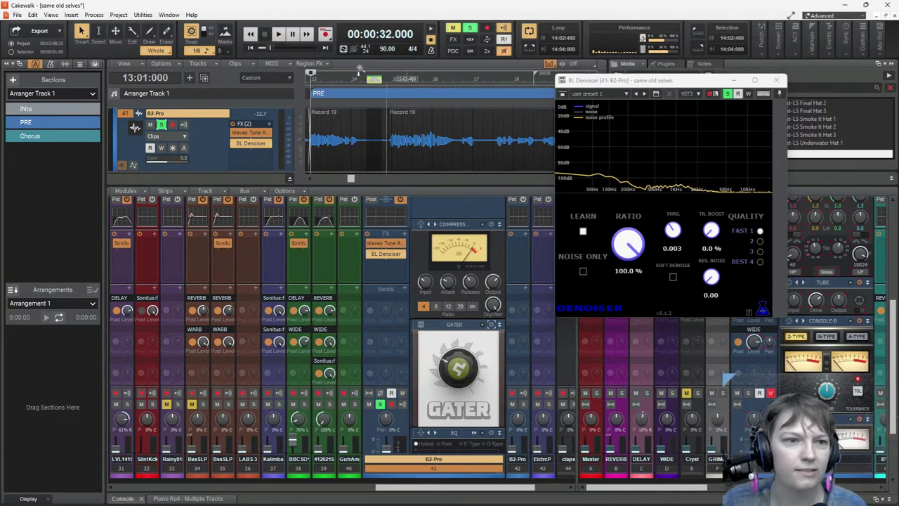
Step: Replay the looped silent gap from 14:02:480 so BL Denoiser learns the noise profile, and turn its learning off
{"action": "left_click", "coordinate": [365, 152]}
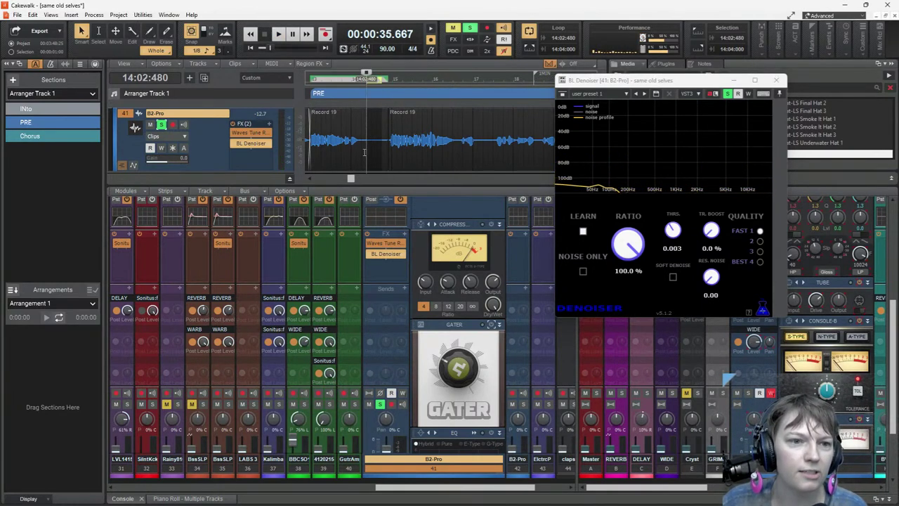
{"action": "left_click", "coordinate": [278, 35]}
{"action": "key", "text": "space"}
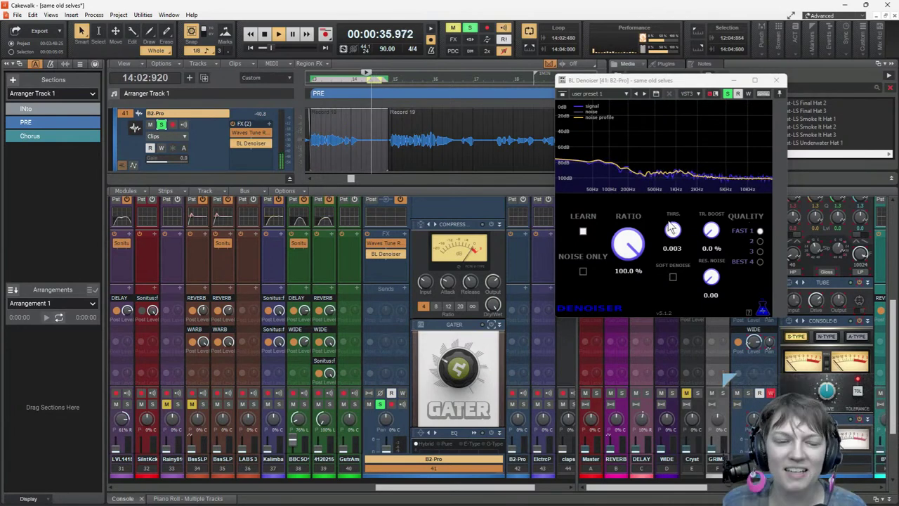
{"action": "left_click", "coordinate": [582, 231]}
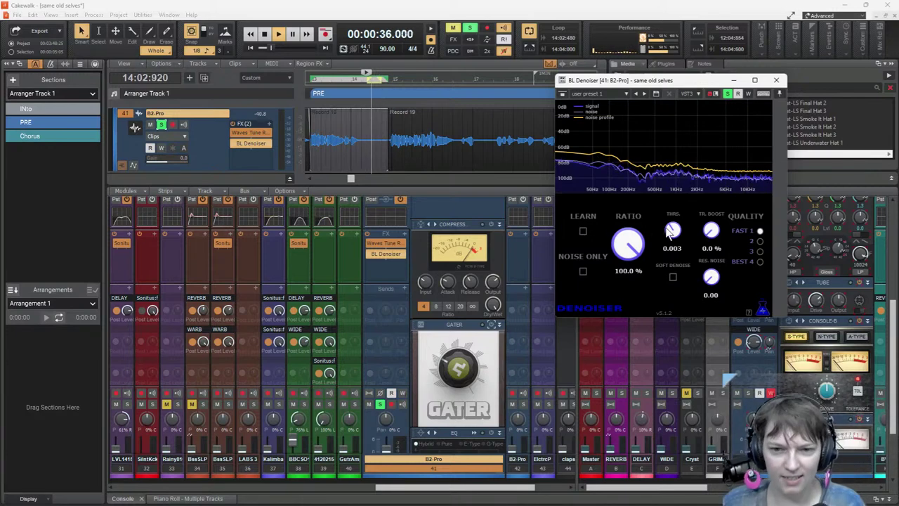
{"action": "left_click_drag", "start_coordinate": [672, 234], "coordinate": [672, 230]}
{"action": "scroll", "coordinate": [672, 231], "scroll_direction": "down", "scroll_amount": 2}
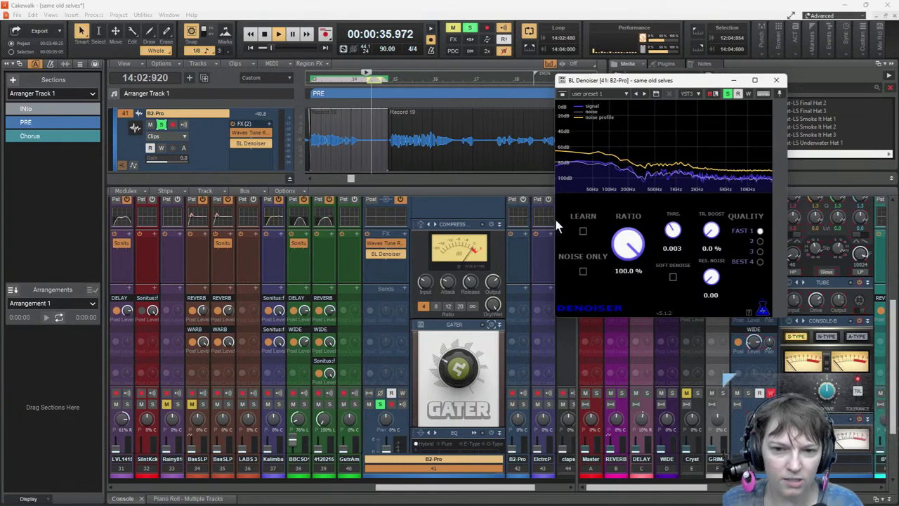
Step: Unsolo B2-Pro, turn looping off and play the denoised vocal in the mix from 13:01:000
{"action": "left_click", "coordinate": [160, 125]}
{"action": "scroll", "coordinate": [160, 128], "scroll_direction": "down", "scroll_amount": 1}
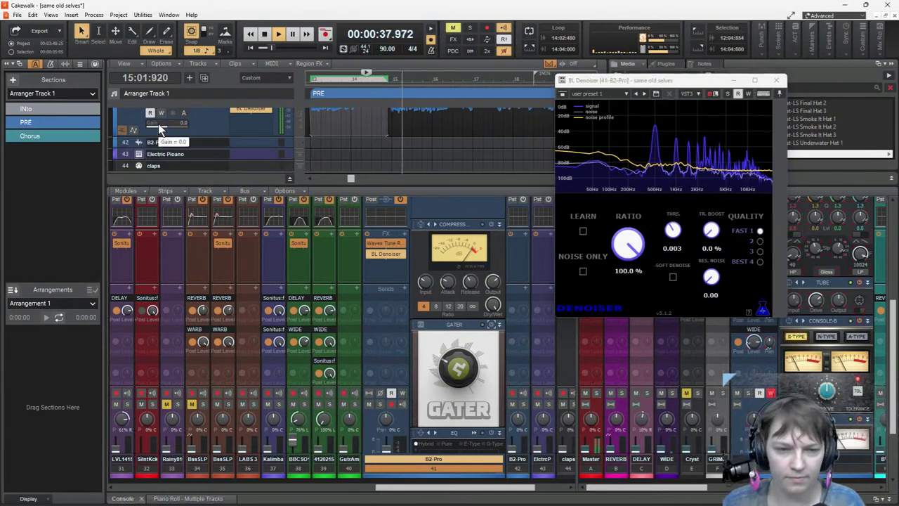
{"action": "key", "text": "space"}
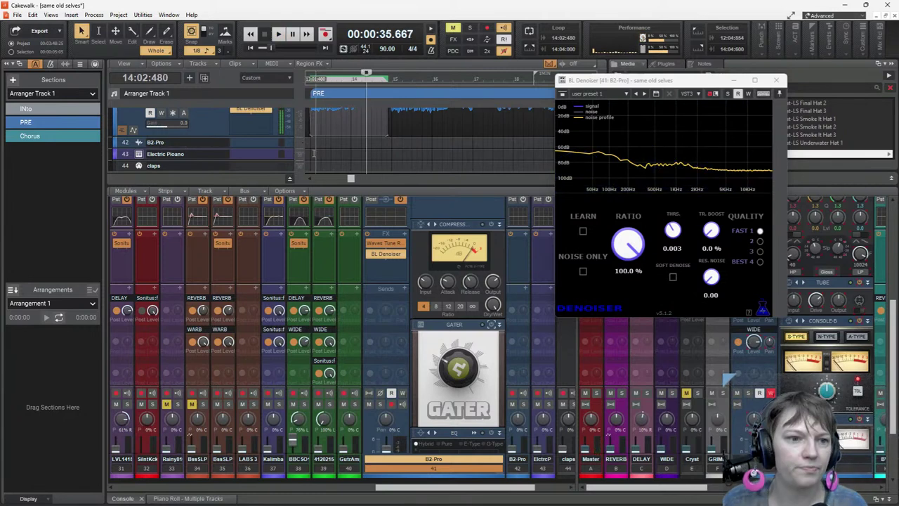
{"action": "left_click", "coordinate": [417, 142]}
{"action": "scroll", "coordinate": [443, 143], "scroll_direction": "up", "scroll_amount": 1}
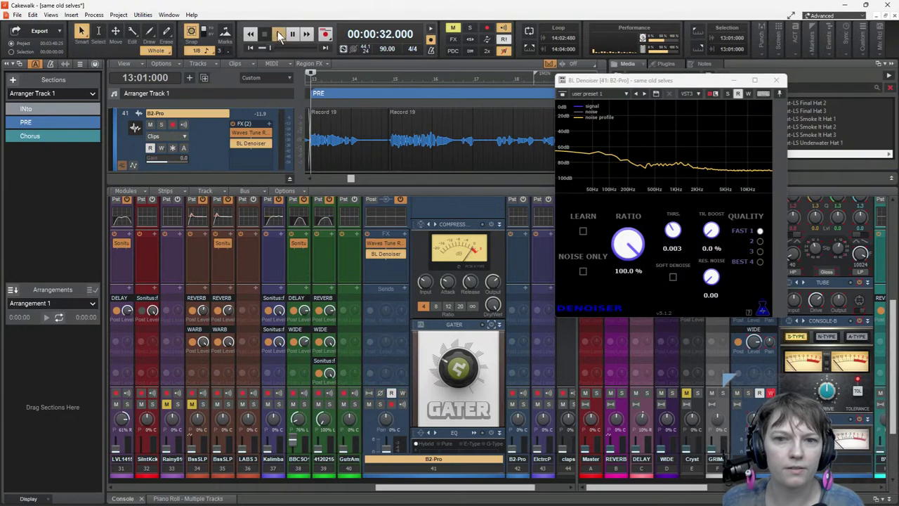
{"action": "left_click", "coordinate": [279, 36]}
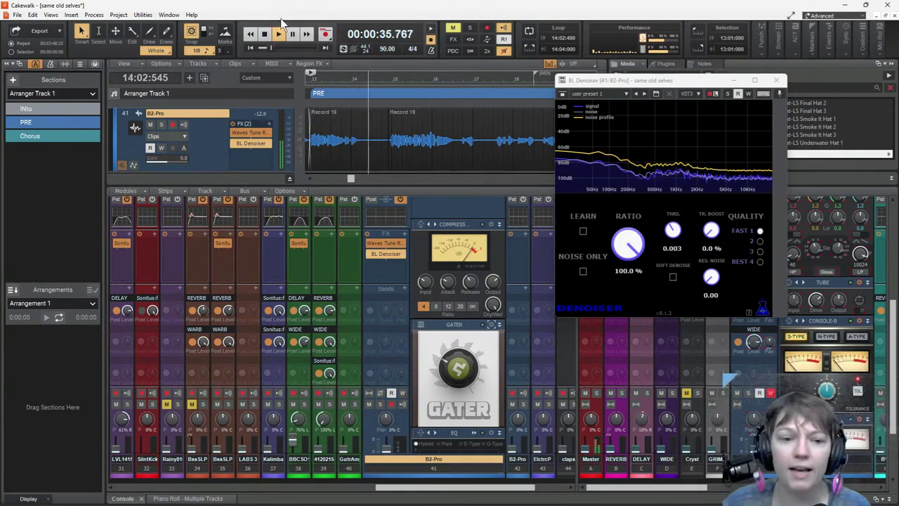
{"action": "key", "text": "space"}
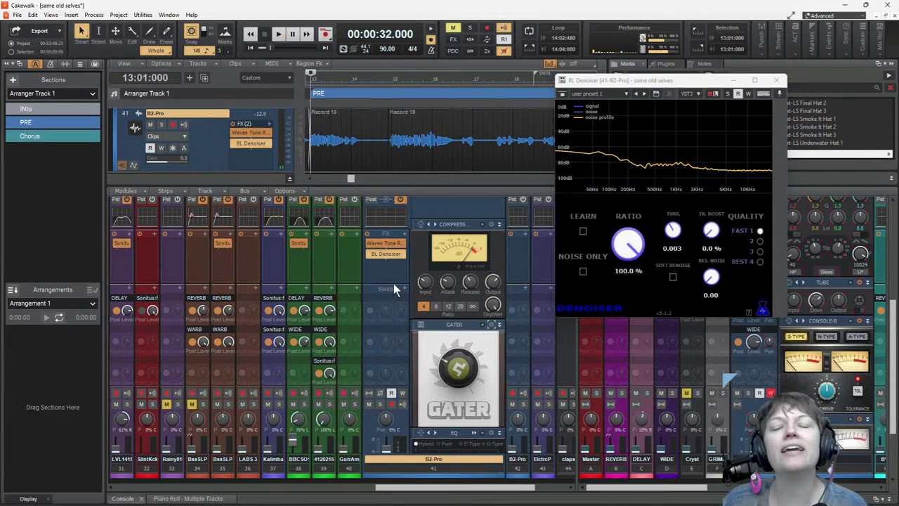
Step: Open the B2-Pro channel's QuadCurve equalizer and enable its high-pass filter at 93 Hz
{"action": "scroll", "coordinate": [393, 281], "scroll_direction": "up", "scroll_amount": 2}
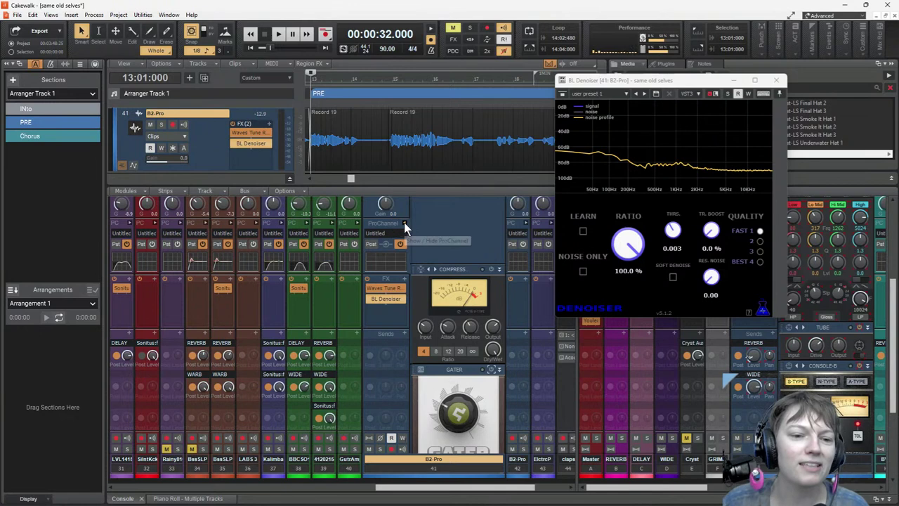
{"action": "scroll", "coordinate": [471, 301], "scroll_direction": "down", "scroll_amount": 5}
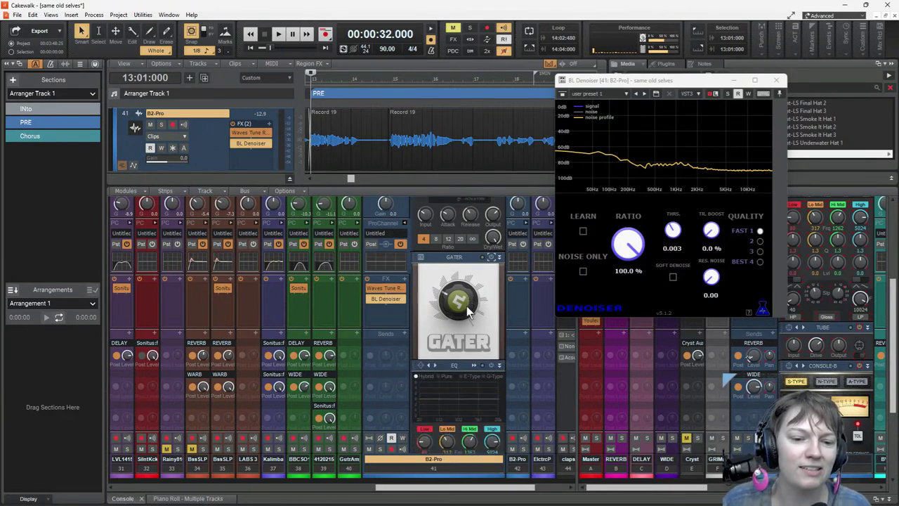
{"action": "double_click", "coordinate": [476, 326]}
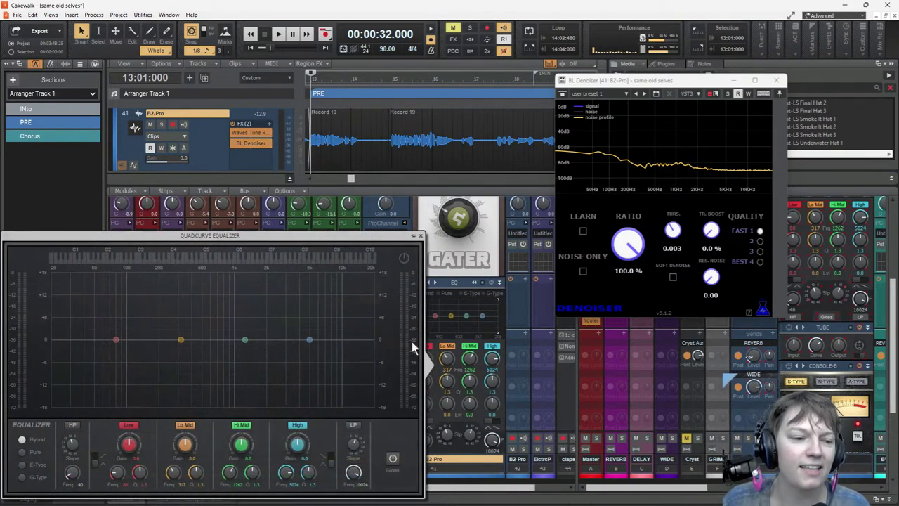
{"action": "left_click", "coordinate": [74, 426]}
{"action": "left_click_drag", "start_coordinate": [68, 480], "coordinate": [72, 481]}
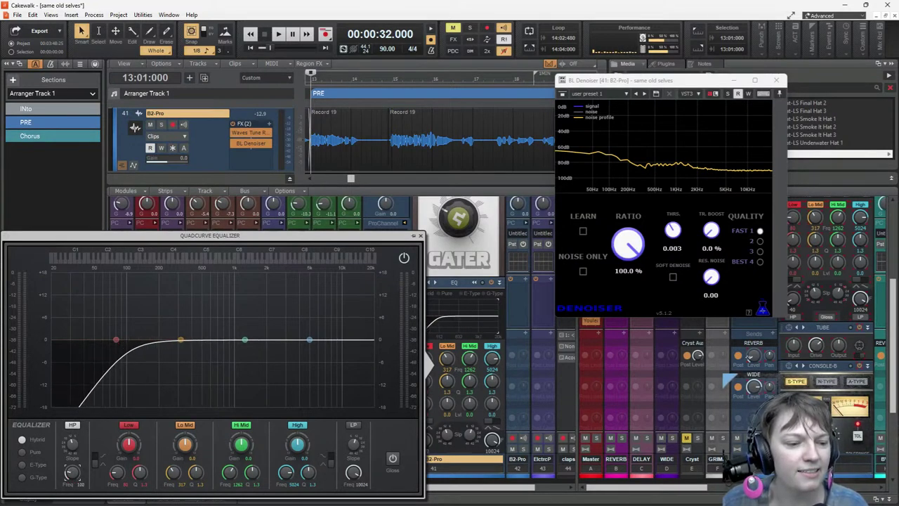
Step: During playback, set the Lo Mid EQ band to 207 Hz +1.9, Hi Mid to 761 Hz -1.3 and High to 2977 Hz +3.7
{"action": "key", "text": "space"}
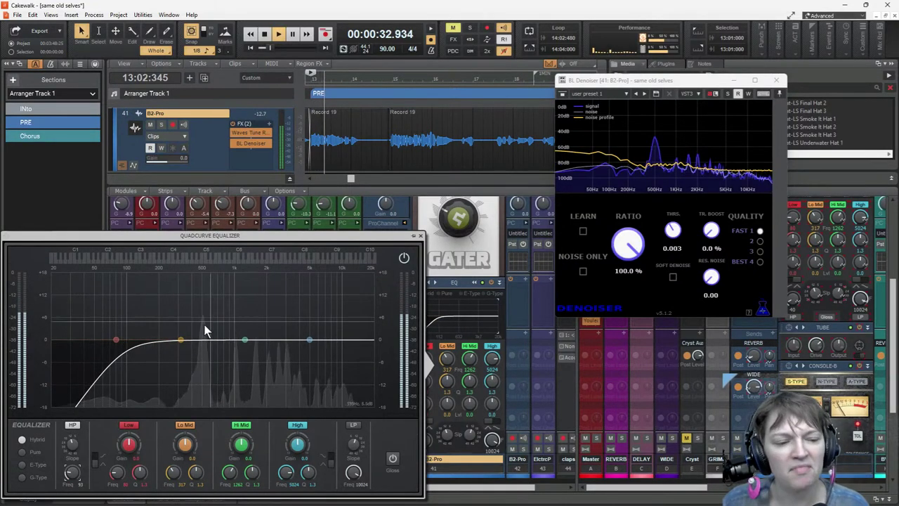
{"action": "left_click_drag", "start_coordinate": [181, 339], "coordinate": [171, 326]}
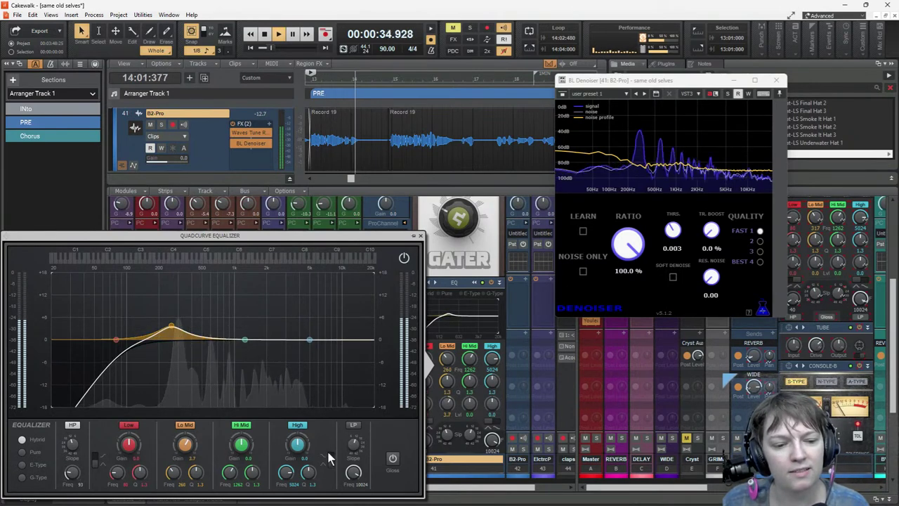
{"action": "left_click_drag", "start_coordinate": [312, 339], "coordinate": [221, 343]}
{"action": "left_click_drag", "start_coordinate": [173, 327], "coordinate": [161, 332]}
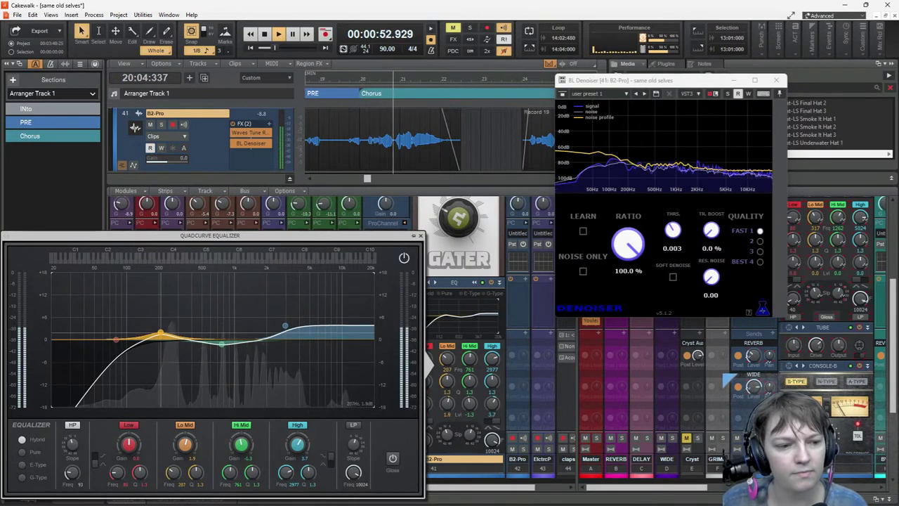
{"action": "left_click", "coordinate": [420, 237]}
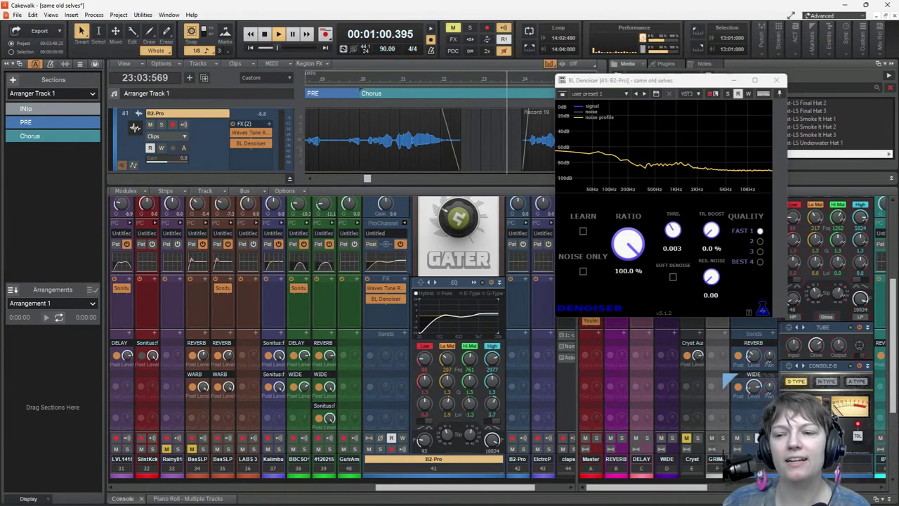
{"action": "key", "text": "space"}
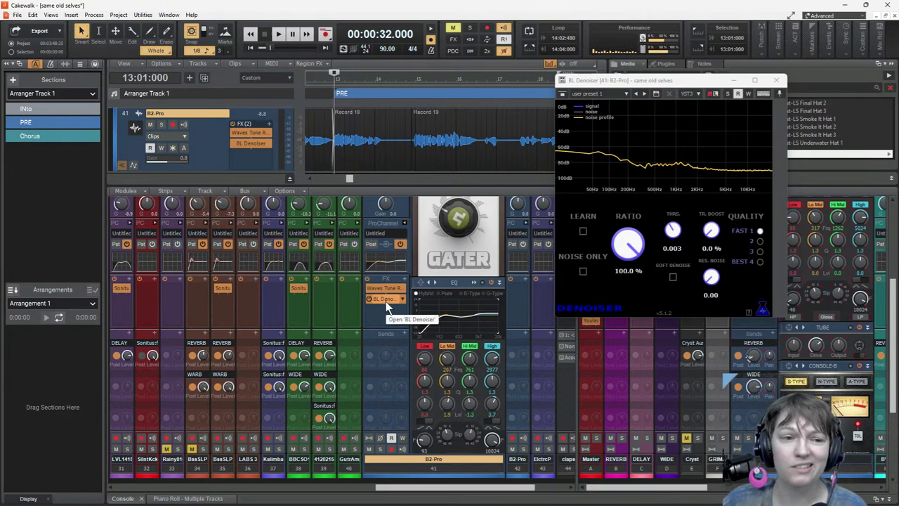
Step: Examine the insert, replace and remove module options for the Gater on the B2-Pro channel
{"action": "scroll", "coordinate": [457, 274], "scroll_direction": "up", "scroll_amount": 1}
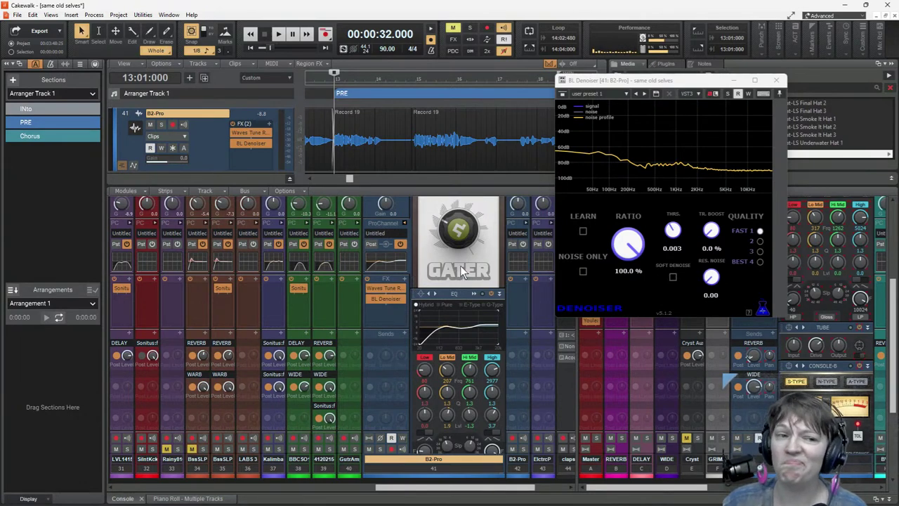
{"action": "scroll", "coordinate": [461, 271], "scroll_direction": "up", "scroll_amount": 5}
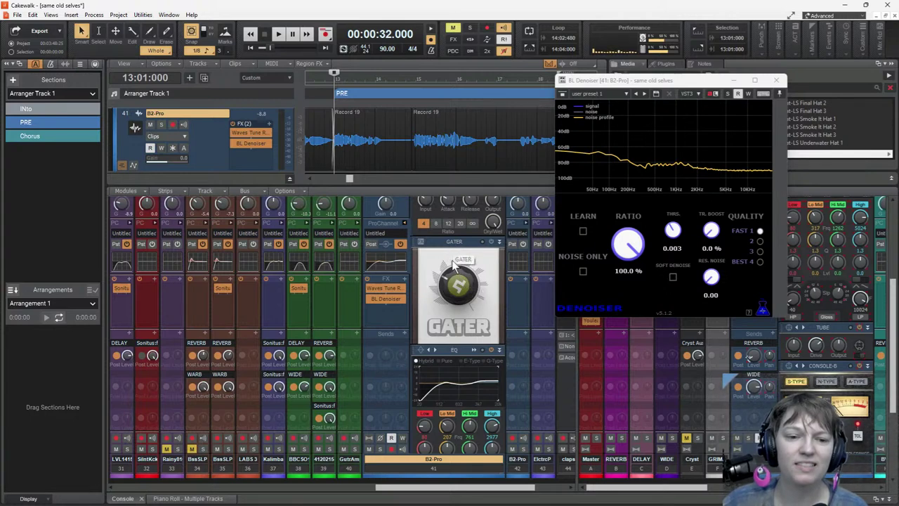
{"action": "right_click", "coordinate": [461, 248]}
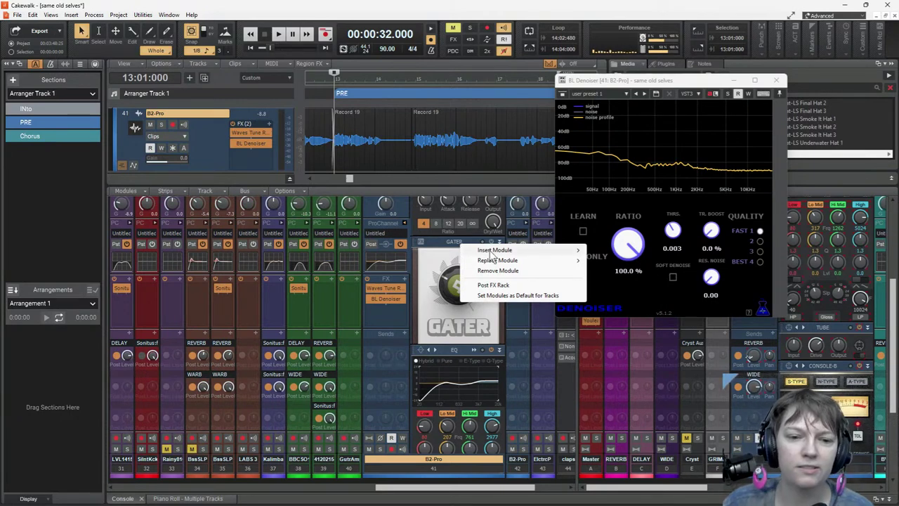
{"action": "mouse_move", "coordinate": [497, 251]}
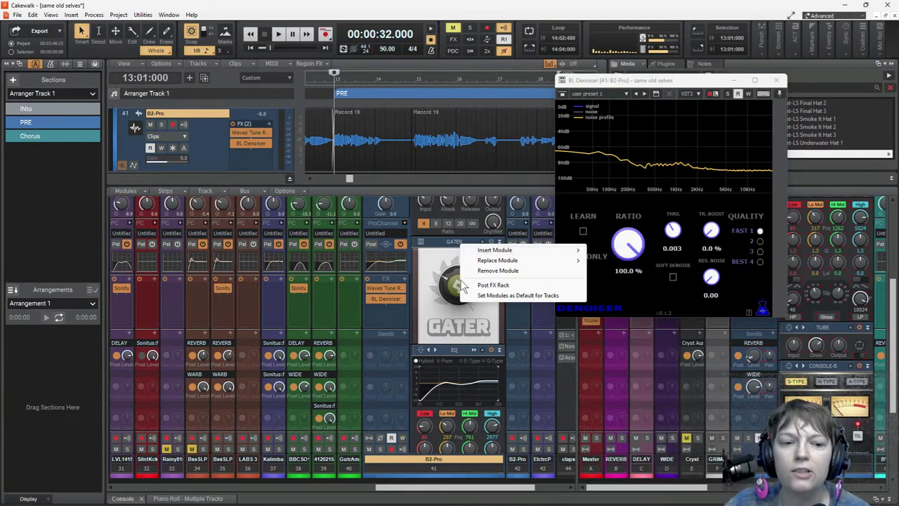
{"action": "left_click", "coordinate": [443, 260]}
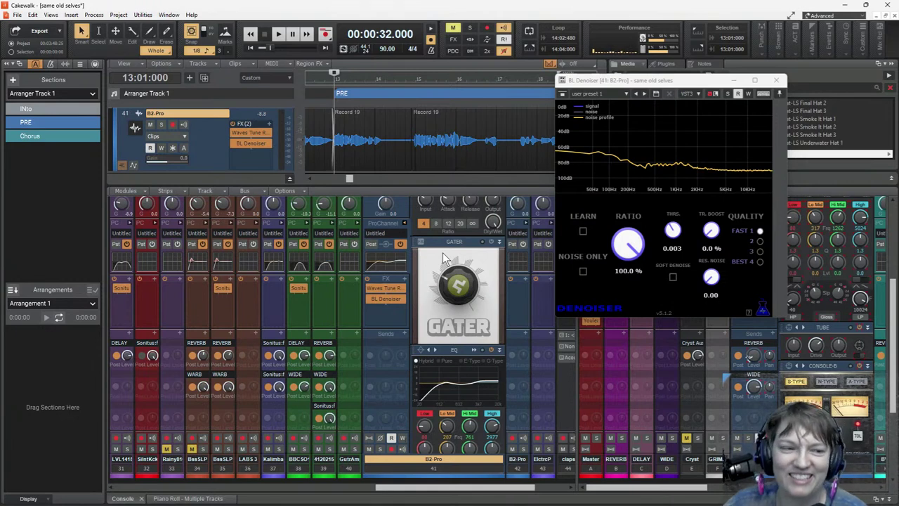
{"action": "mouse_move", "coordinate": [260, 500]}
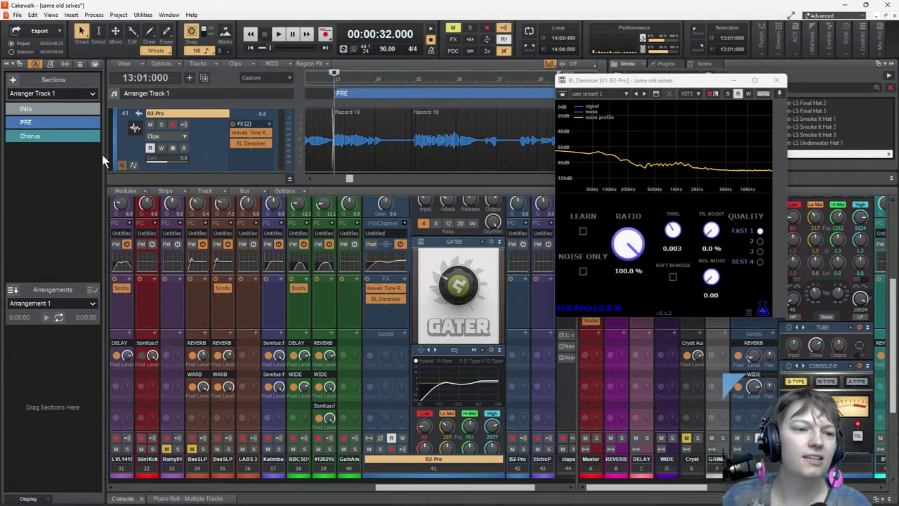
Step: Save the project and close the BL Denoiser window
{"action": "left_click", "coordinate": [17, 14]}
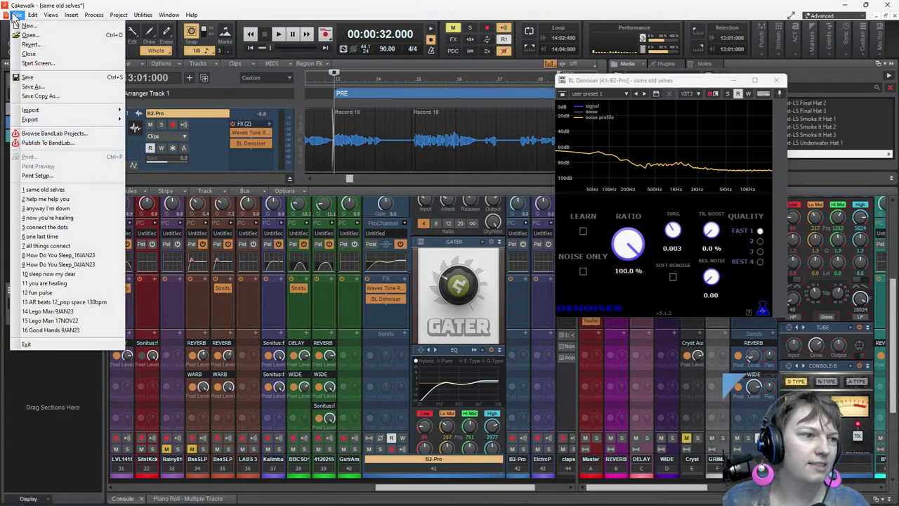
{"action": "left_click", "coordinate": [28, 77]}
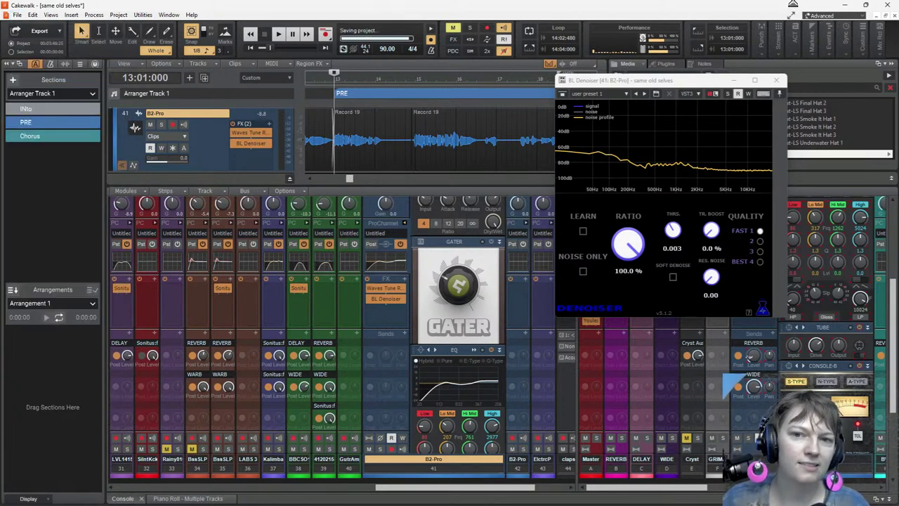
{"action": "left_click", "coordinate": [774, 79]}
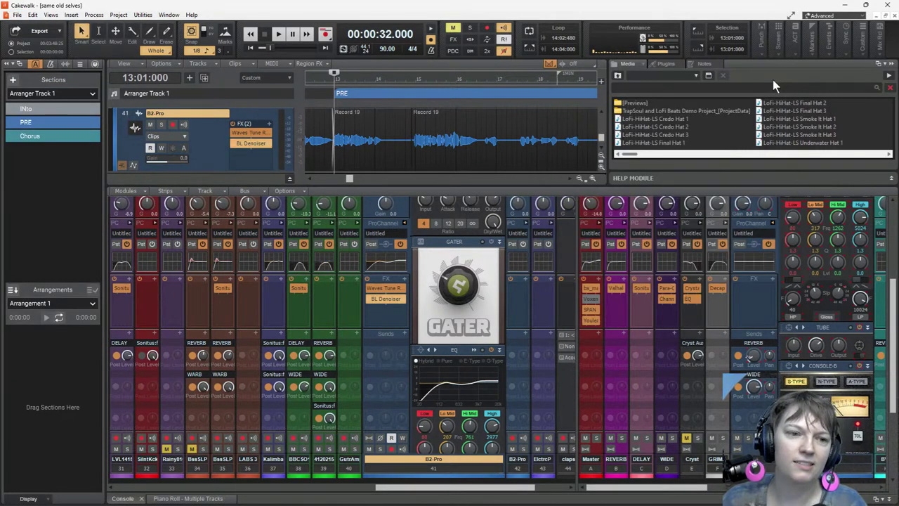
Step: Play the mix from 13:01:000 and inspect the ValhallaSupermassive settings on the REVERB bus
{"action": "key", "text": "space"}
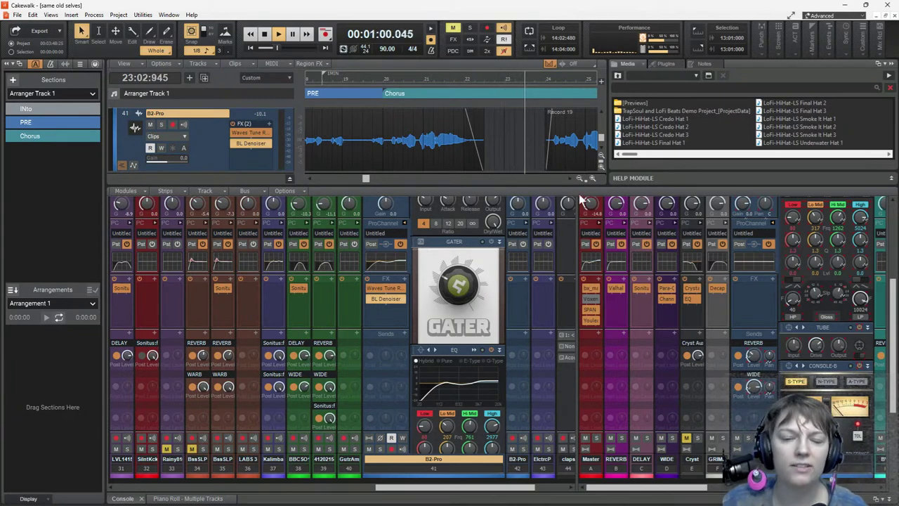
{"action": "double_click", "coordinate": [620, 292]}
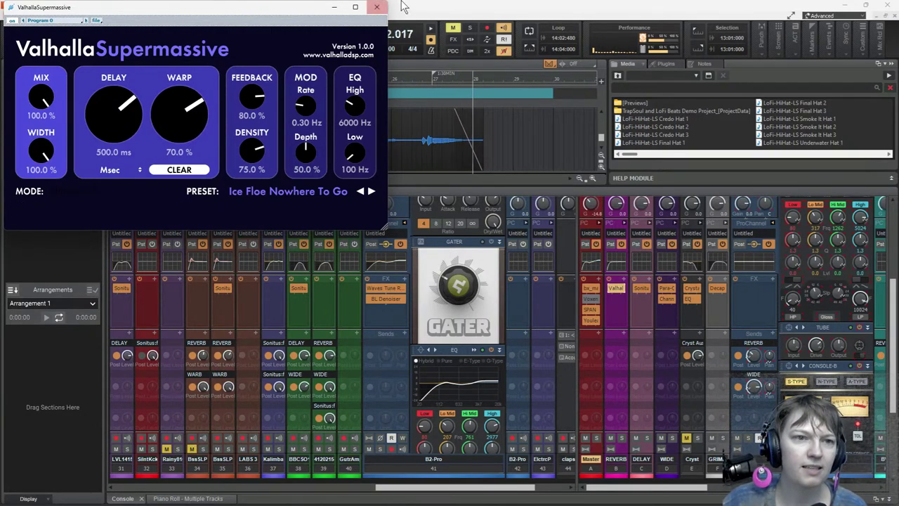
{"action": "left_click", "coordinate": [377, 7]}
{"action": "key", "text": "space"}
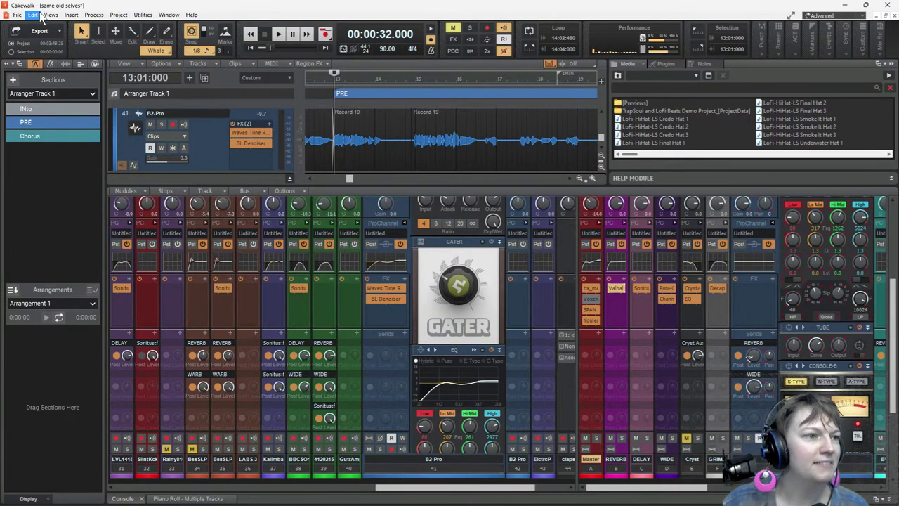
Step: Save the project, remove the Gater module from the B2-Pro channel and save again
{"action": "left_click", "coordinate": [17, 15]}
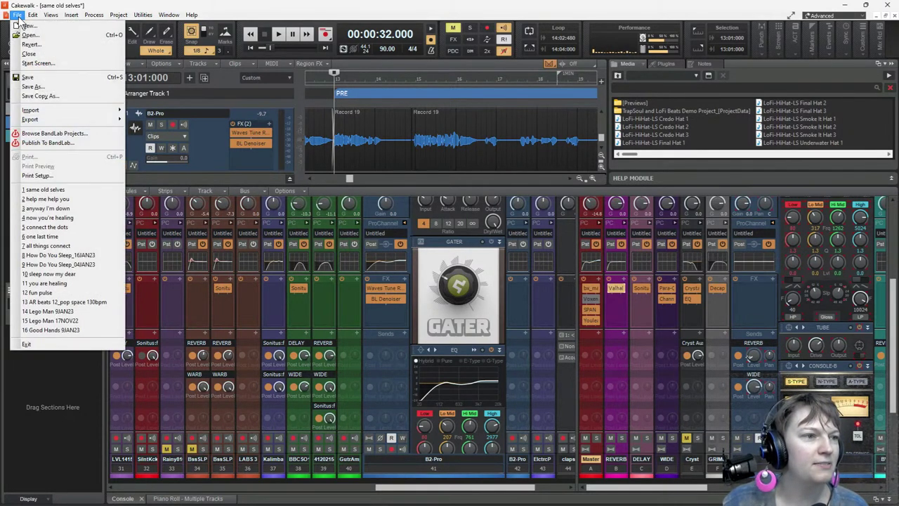
{"action": "left_click", "coordinate": [34, 77]}
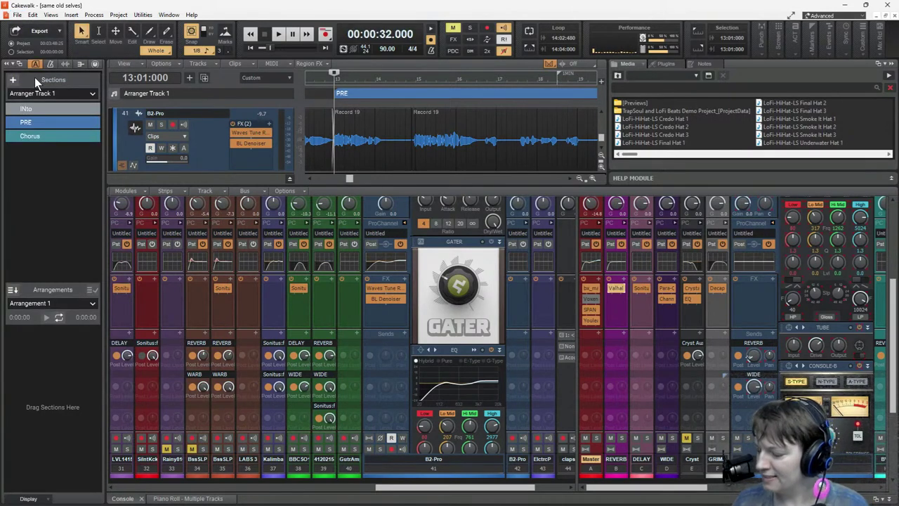
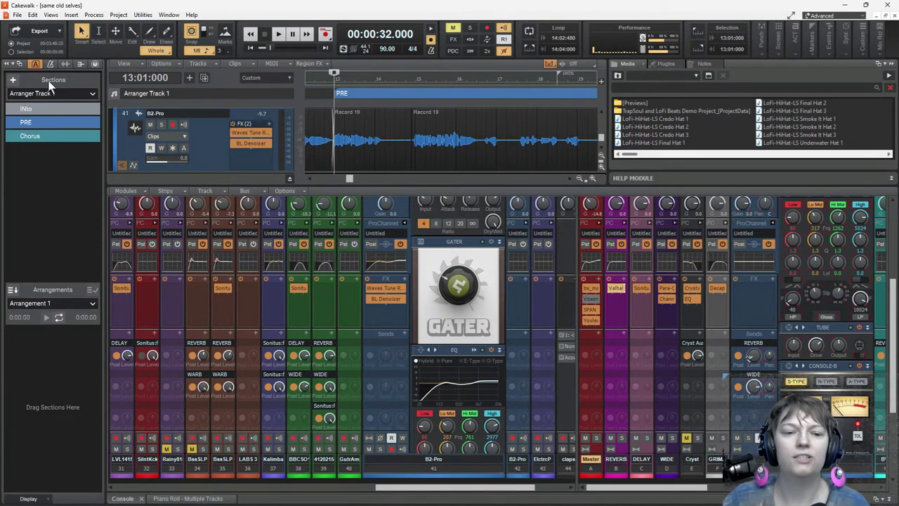
{"action": "right_click", "coordinate": [446, 243]}
{"action": "mouse_move", "coordinate": [450, 247]}
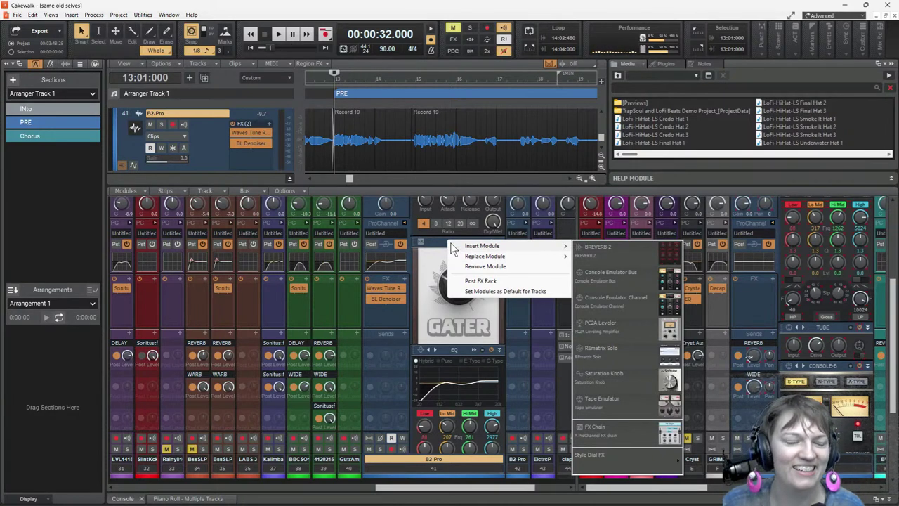
{"action": "left_click", "coordinate": [474, 267]}
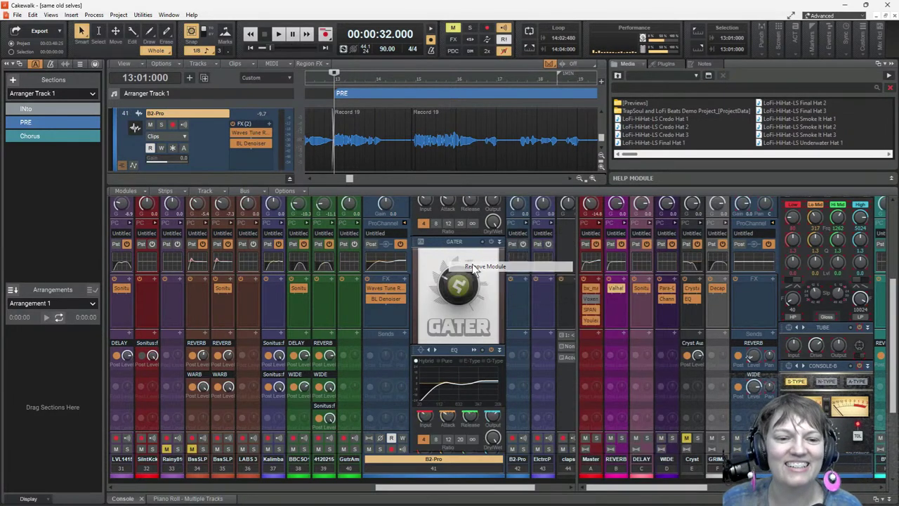
{"action": "left_click", "coordinate": [18, 15]}
{"action": "left_click", "coordinate": [49, 75]}
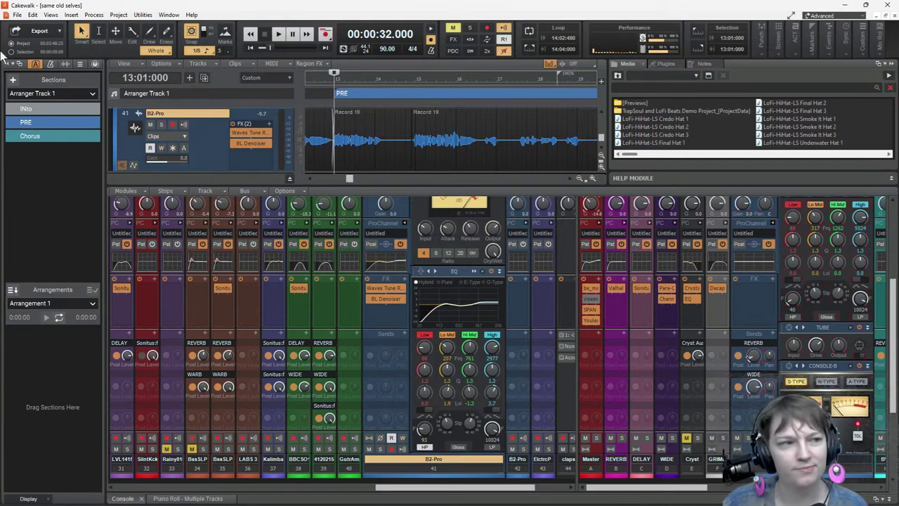
Step: Close the current project and open the existing project "why would anybody want that"
{"action": "left_click", "coordinate": [16, 15]}
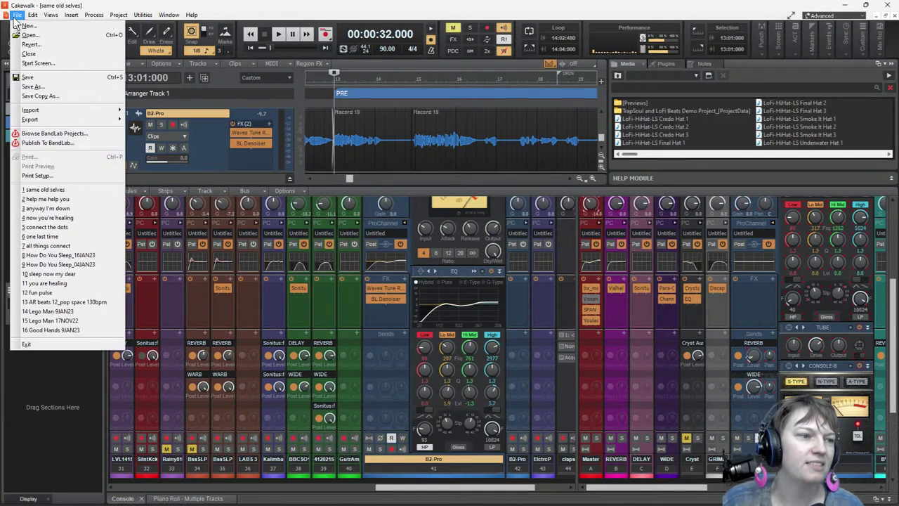
{"action": "left_click", "coordinate": [47, 53]}
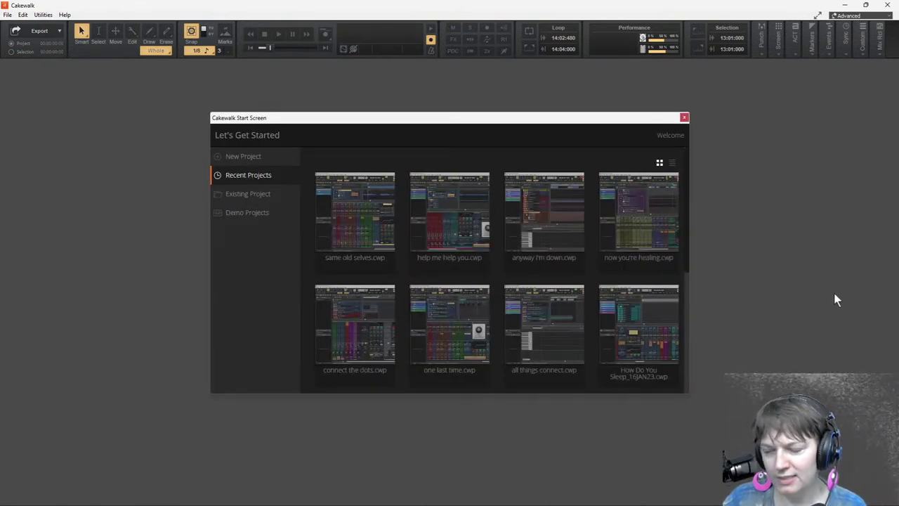
{"action": "left_click", "coordinate": [247, 194]}
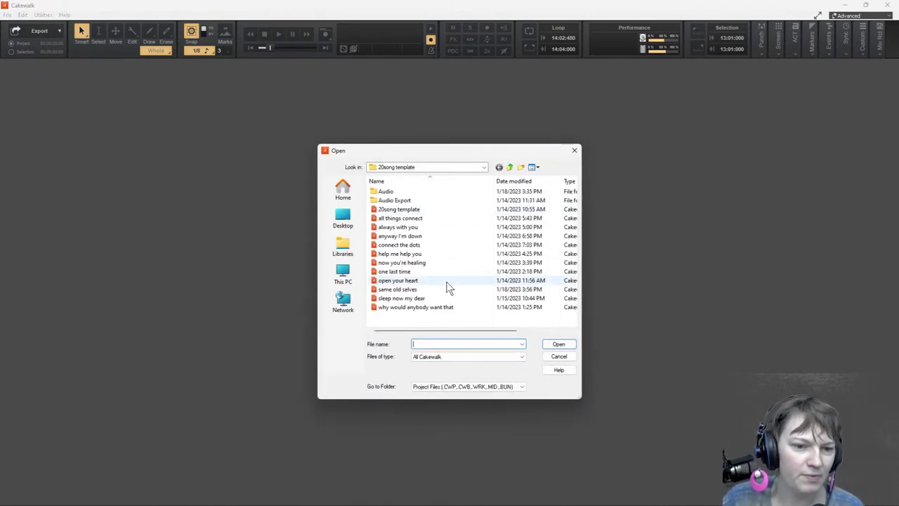
{"action": "left_click", "coordinate": [435, 308]}
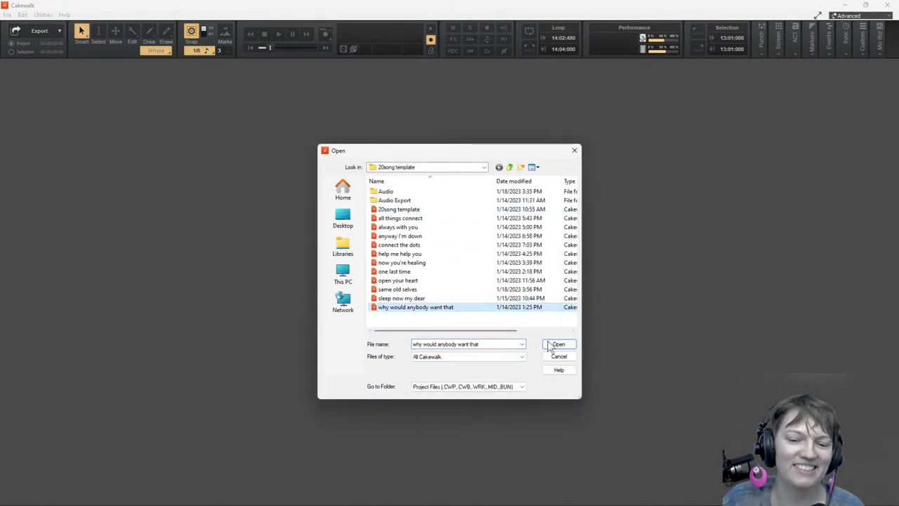
{"action": "left_click", "coordinate": [557, 345]}
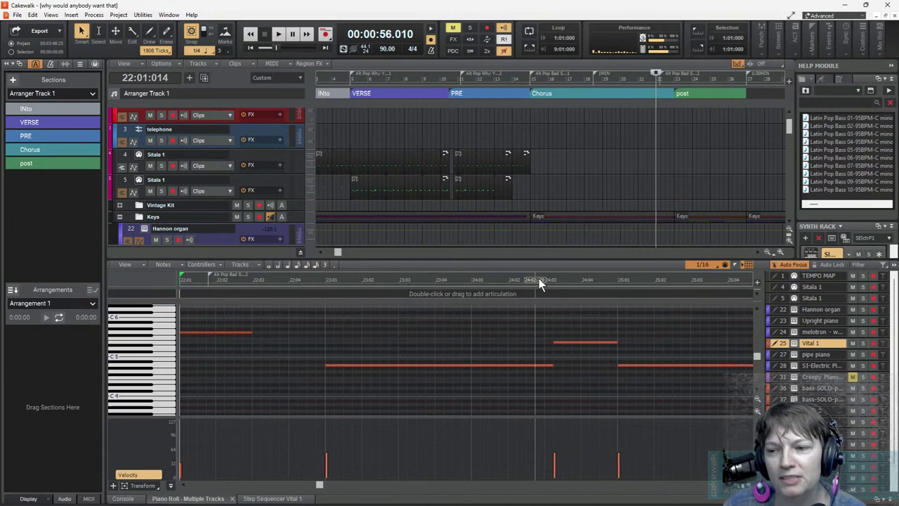
Step: Play the newly opened song from 1:01:000 and look over its tracks down to the Keys folder
{"action": "left_click", "coordinate": [539, 278]}
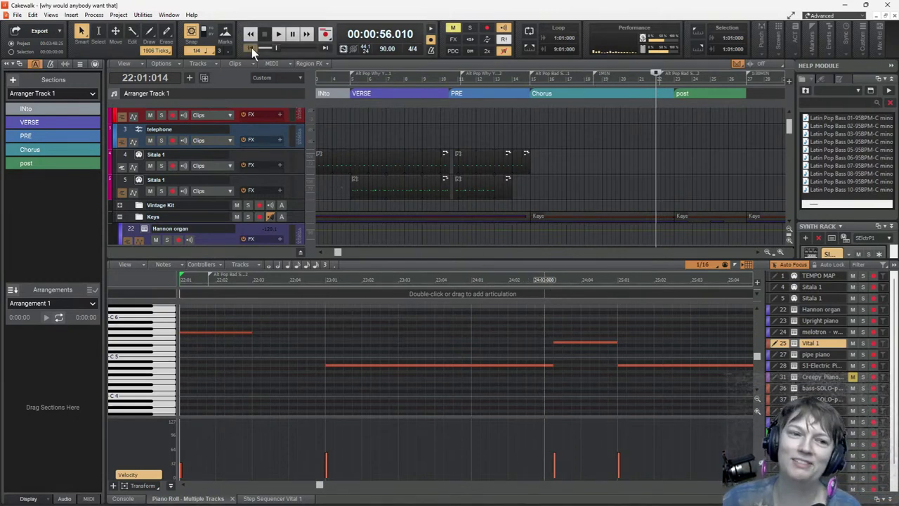
{"action": "left_click", "coordinate": [251, 48]}
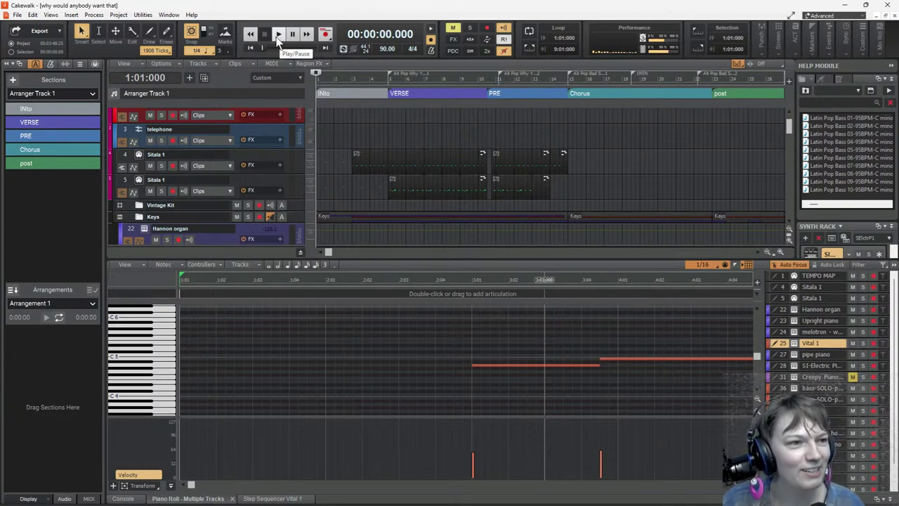
{"action": "left_click", "coordinate": [278, 36]}
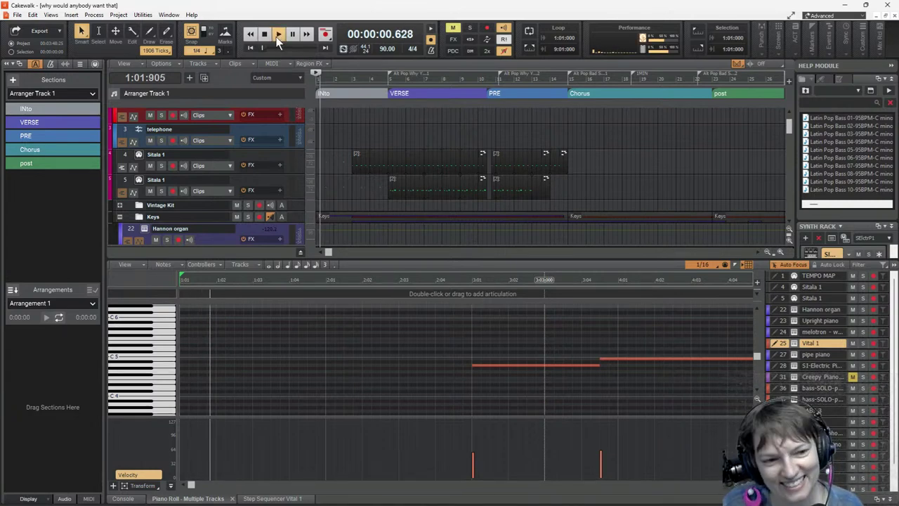
{"action": "scroll", "coordinate": [404, 139], "scroll_direction": "down", "scroll_amount": 5}
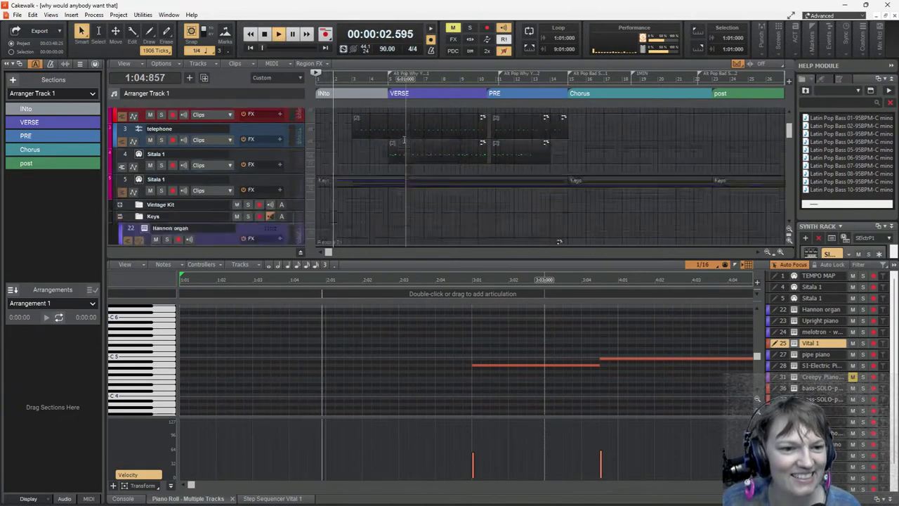
{"action": "scroll", "coordinate": [403, 139], "scroll_direction": "up", "scroll_amount": 1}
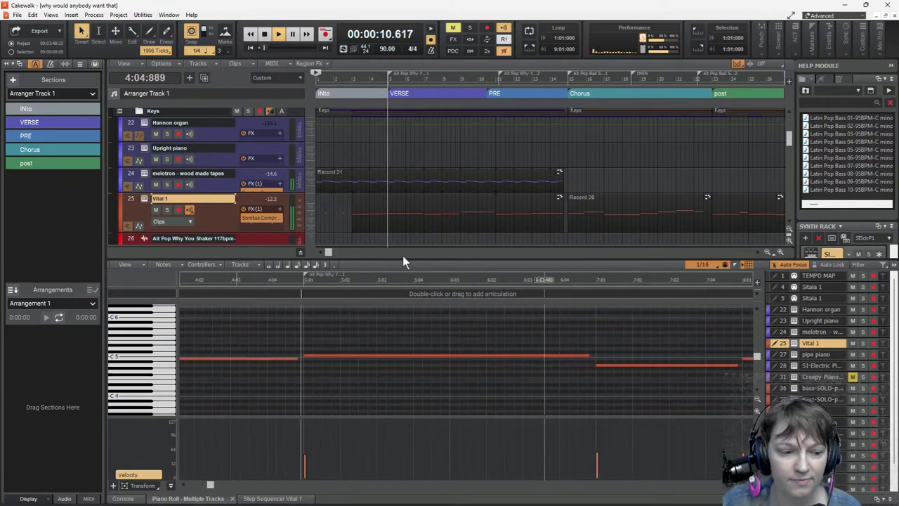
Step: Show the Console and expand the ProChannel of the Vital 1 track
{"action": "left_click", "coordinate": [123, 498]}
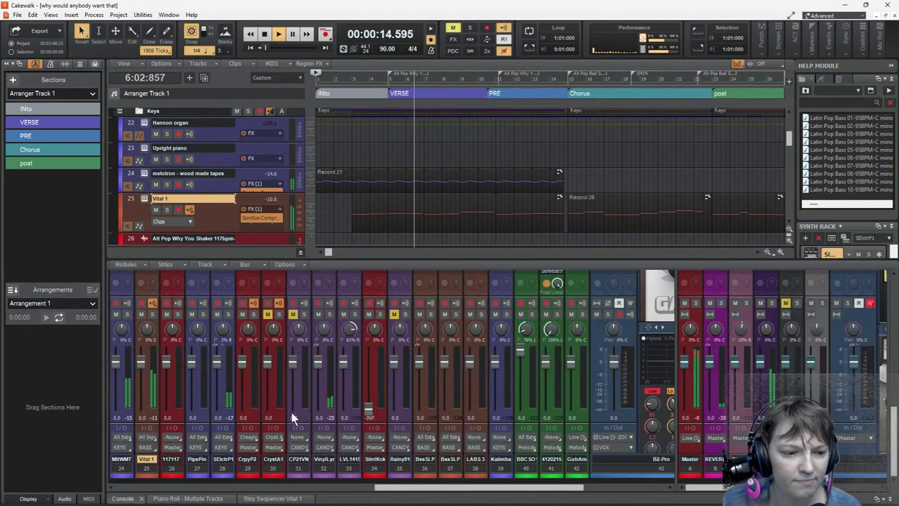
{"action": "scroll", "coordinate": [167, 307], "scroll_direction": "up", "scroll_amount": 5}
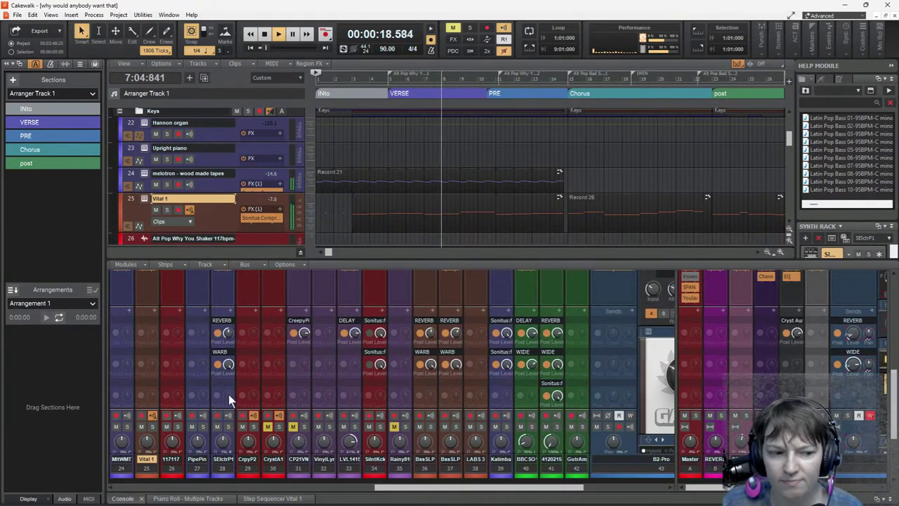
{"action": "scroll", "coordinate": [164, 356], "scroll_direction": "up", "scroll_amount": 1}
{"action": "scroll", "coordinate": [163, 356], "scroll_direction": "up", "scroll_amount": 2}
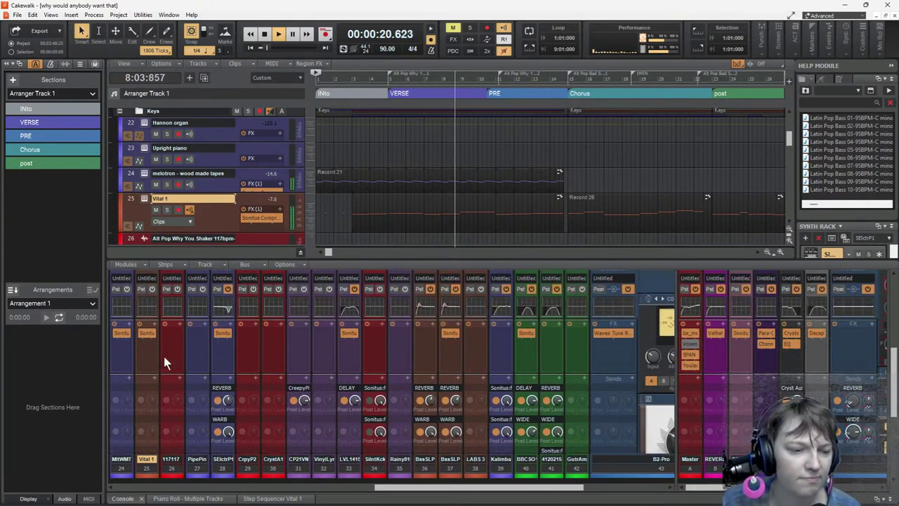
{"action": "scroll", "coordinate": [171, 320], "scroll_direction": "up", "scroll_amount": 1}
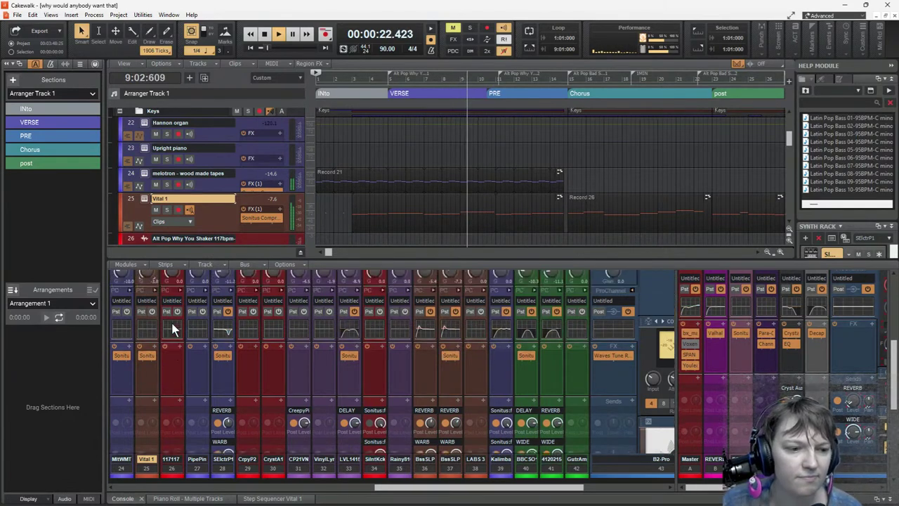
{"action": "left_click", "coordinate": [154, 289]}
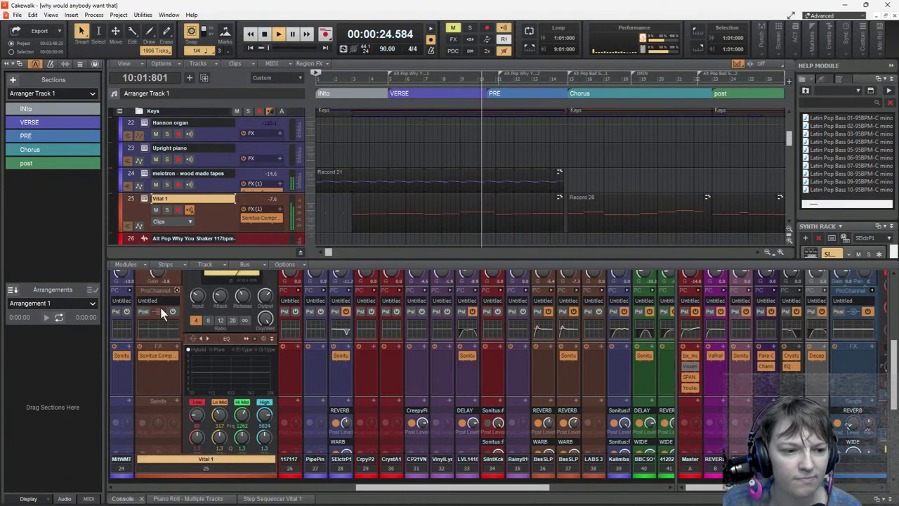
Step: In Vital 1's QuadCurve Equalizer, boost Low to +4.0 dB at 58 Hz and Hi Mid to about +1.8 dB at 1049 Hz, and stop playback
{"action": "double_click", "coordinate": [257, 389]}
{"action": "left_click_drag", "start_coordinate": [401, 346], "coordinate": [387, 330]}
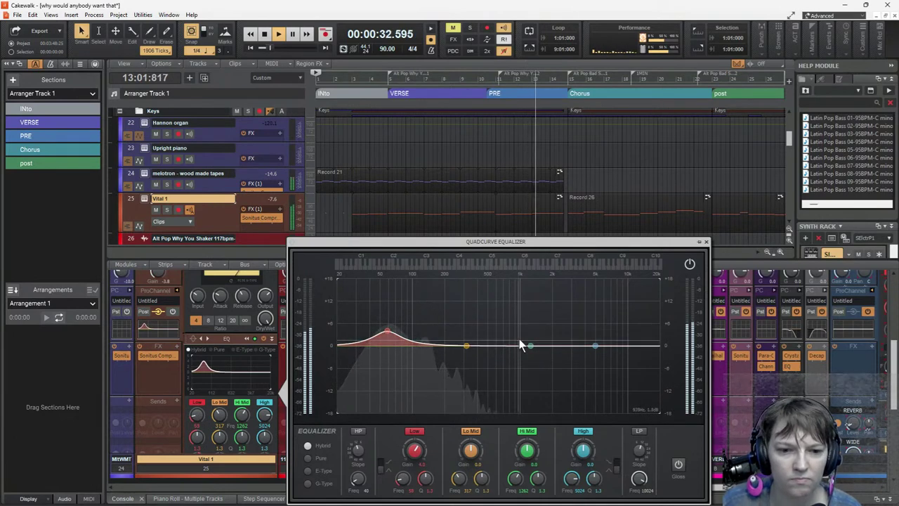
{"action": "left_click_drag", "start_coordinate": [530, 345], "coordinate": [522, 339]}
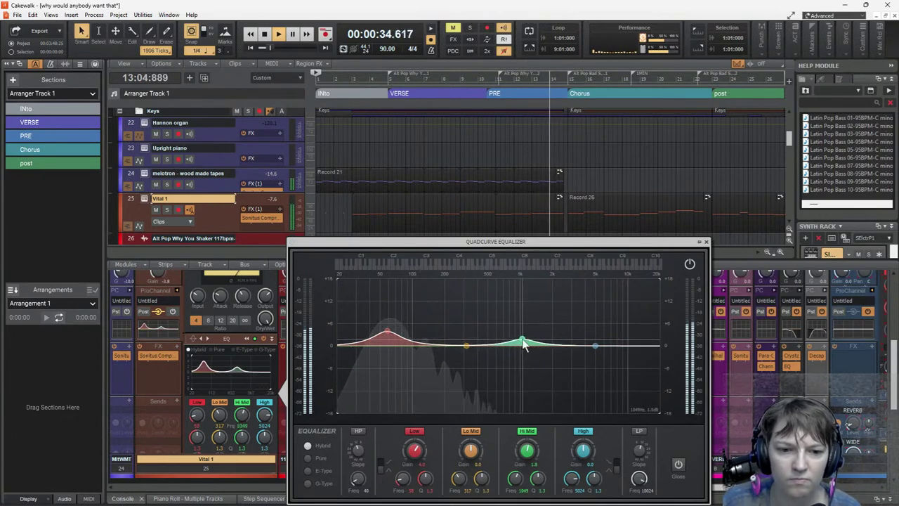
{"action": "left_click", "coordinate": [706, 241]}
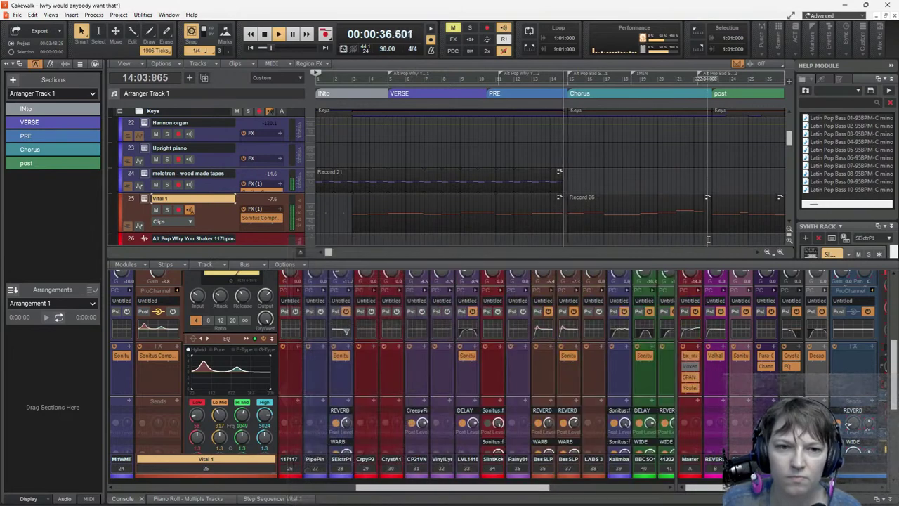
{"action": "key", "text": "space"}
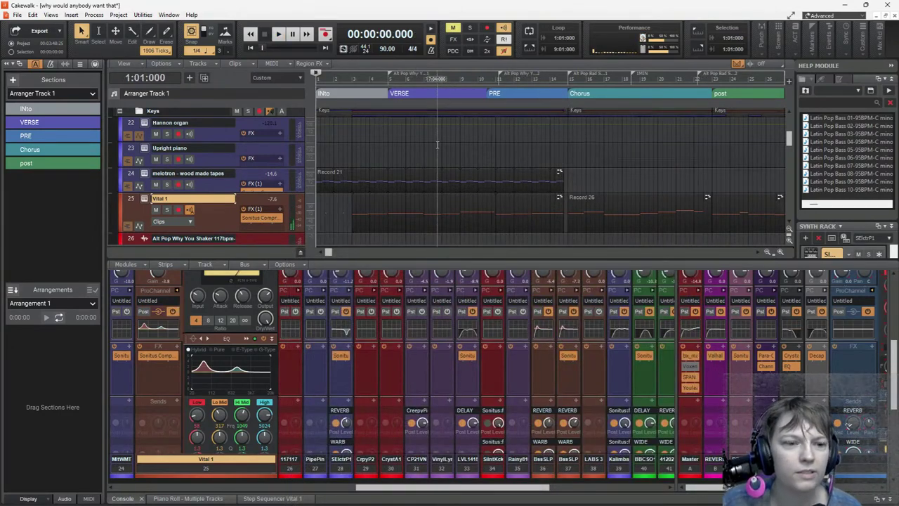
Step: Examine the track list from TEMPO MAP to percs, comparing which tracks hold clips across the arrangement sections
{"action": "scroll", "coordinate": [442, 162], "scroll_direction": "down", "scroll_amount": 5}
{"action": "scroll", "coordinate": [437, 145], "scroll_direction": "up", "scroll_amount": 4}
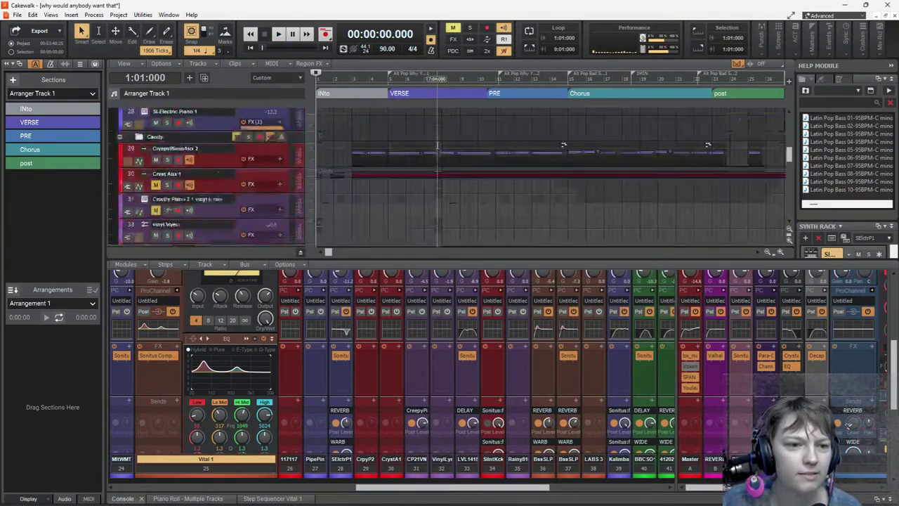
{"action": "scroll", "coordinate": [437, 144], "scroll_direction": "up", "scroll_amount": 5}
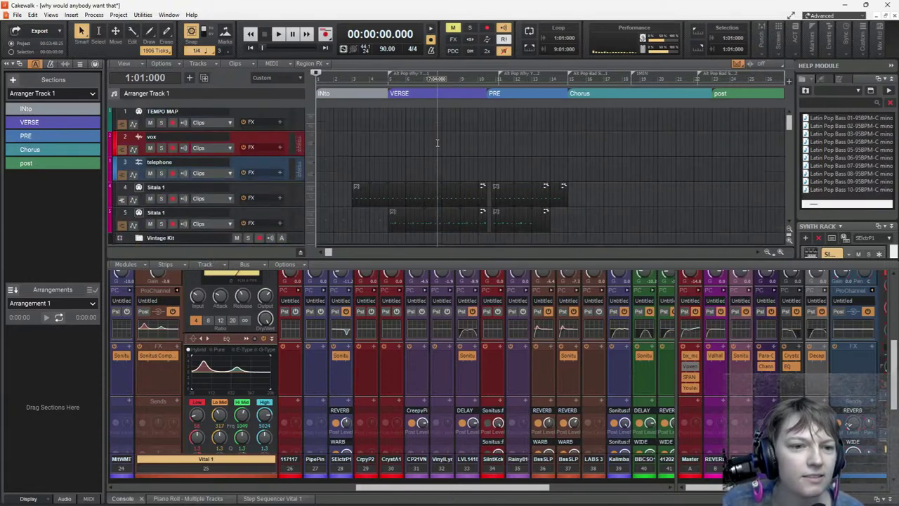
{"action": "scroll", "coordinate": [434, 145], "scroll_direction": "down", "scroll_amount": 7}
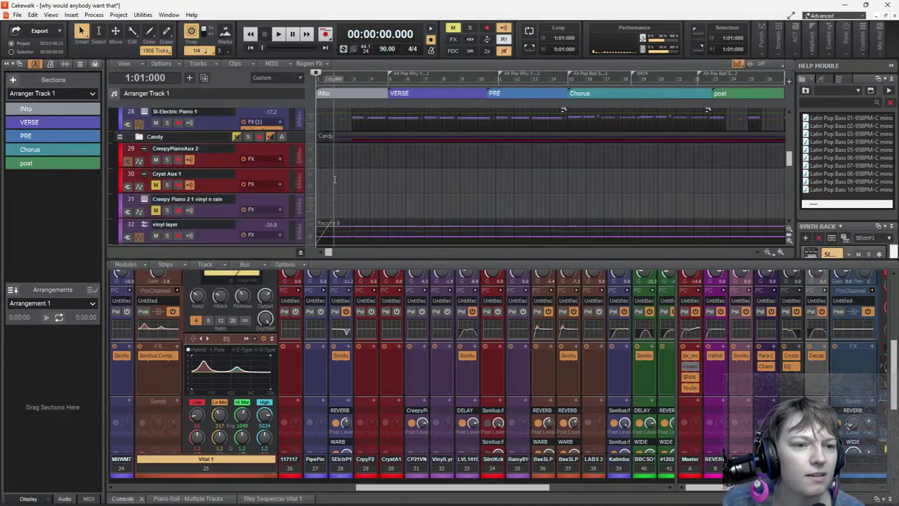
{"action": "scroll", "coordinate": [334, 179], "scroll_direction": "up", "scroll_amount": 1}
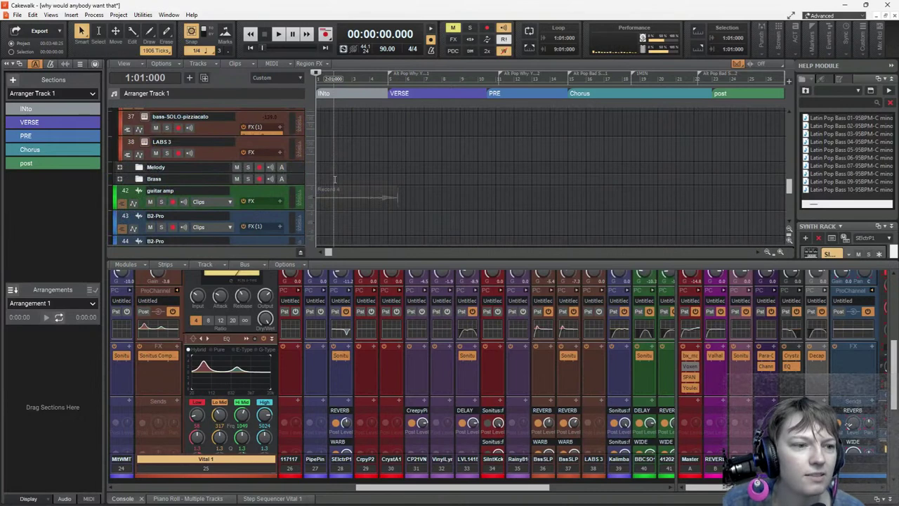
{"action": "scroll", "coordinate": [335, 179], "scroll_direction": "down", "scroll_amount": 2}
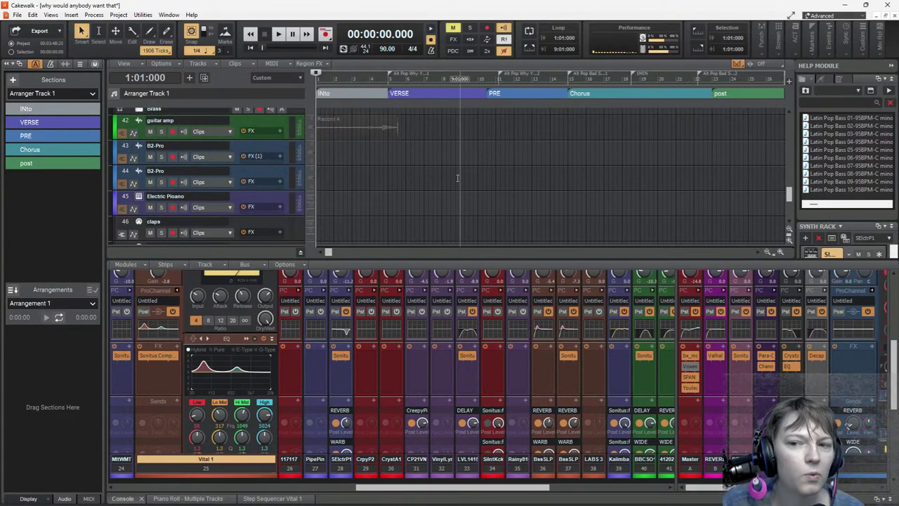
{"action": "scroll", "coordinate": [374, 199], "scroll_direction": "up", "scroll_amount": 6}
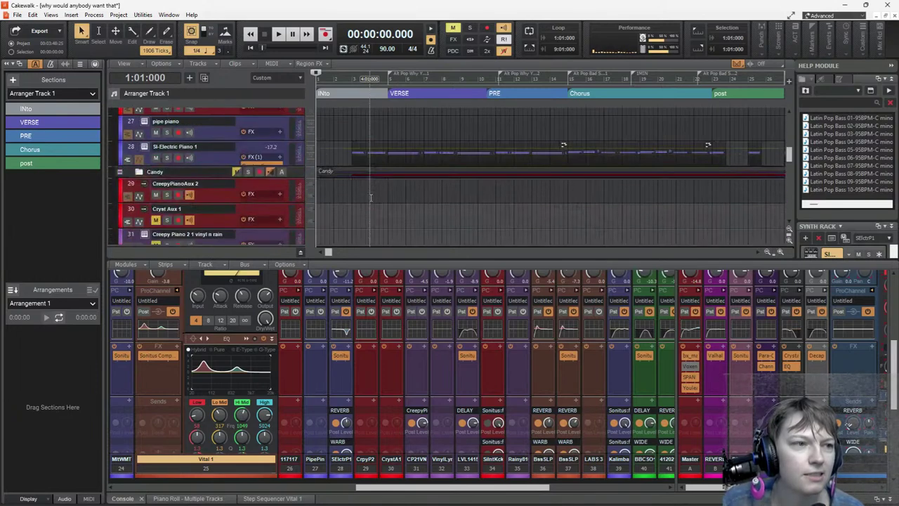
{"action": "scroll", "coordinate": [371, 198], "scroll_direction": "up", "scroll_amount": 10}
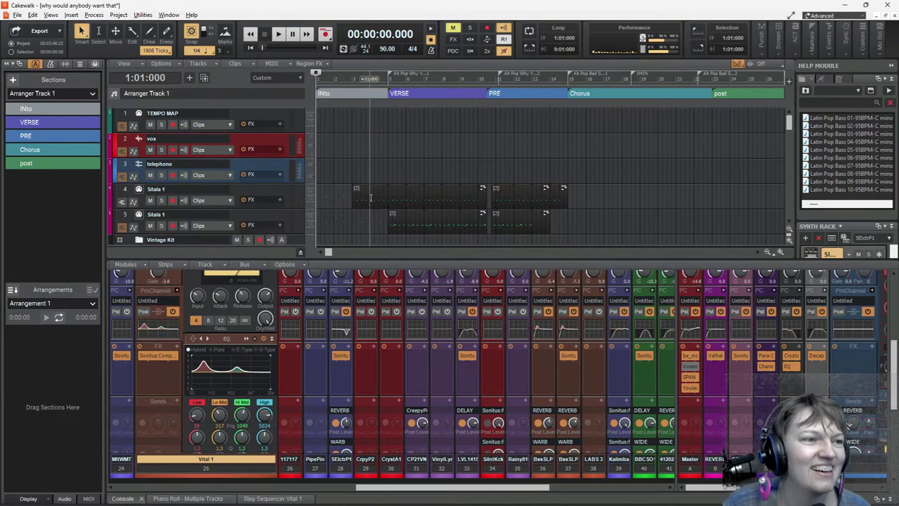
{"action": "scroll", "coordinate": [379, 197], "scroll_direction": "down", "scroll_amount": 3}
{"action": "scroll", "coordinate": [433, 189], "scroll_direction": "down", "scroll_amount": 8}
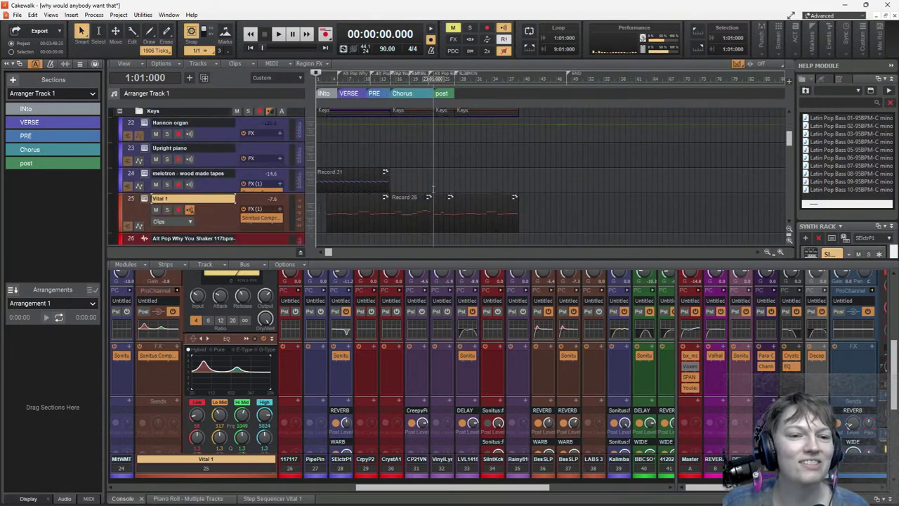
{"action": "scroll", "coordinate": [366, 177], "scroll_direction": "down", "scroll_amount": 2}
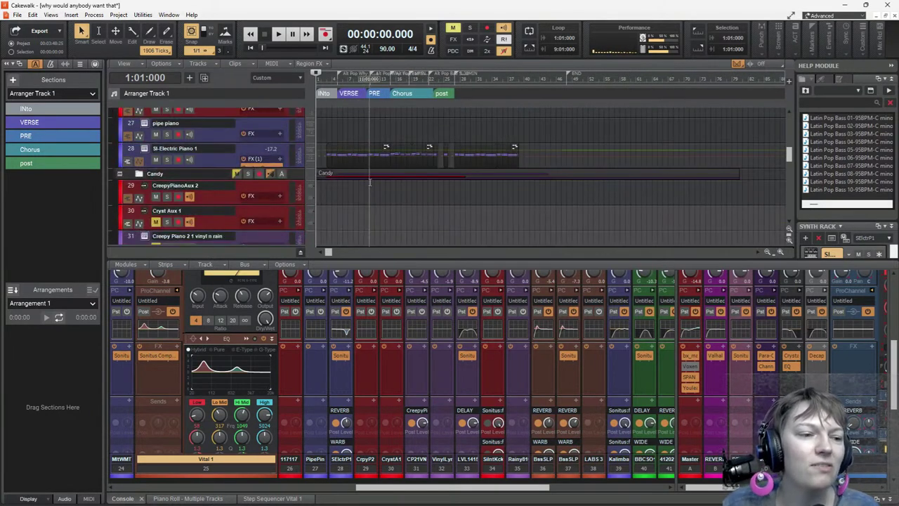
{"action": "scroll", "coordinate": [369, 181], "scroll_direction": "down", "scroll_amount": 6}
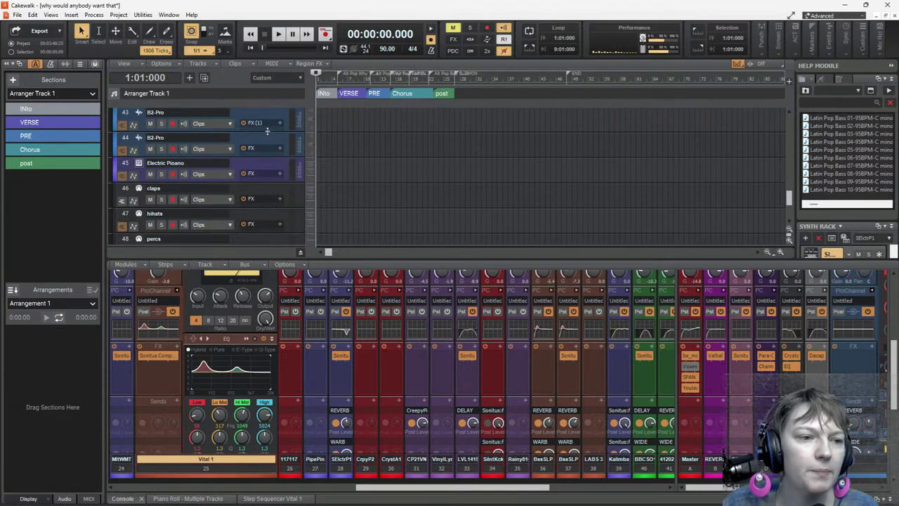
Step: Listen to the rendered audio of "why would anybody want that" in the media player, pause it and close the player
{"action": "scroll", "coordinate": [267, 131], "scroll_direction": "up", "scroll_amount": 3}
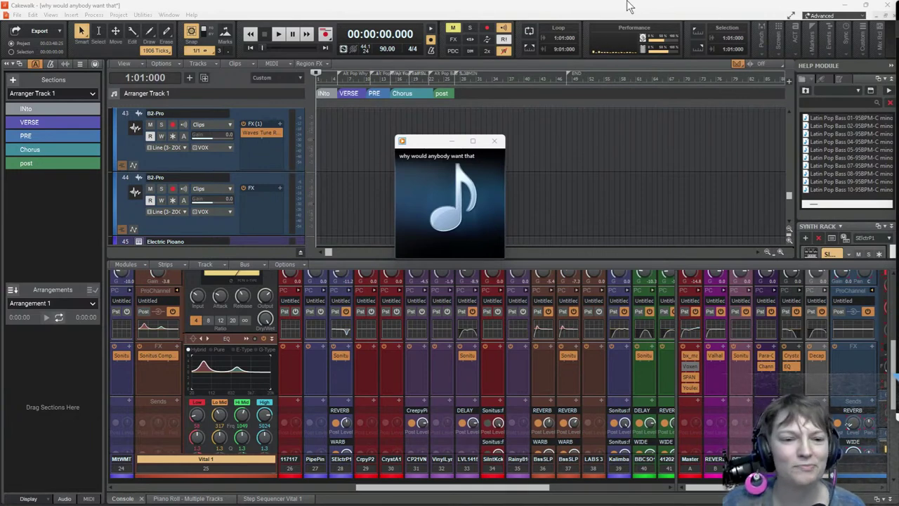
{"action": "mouse_move", "coordinate": [443, 189]}
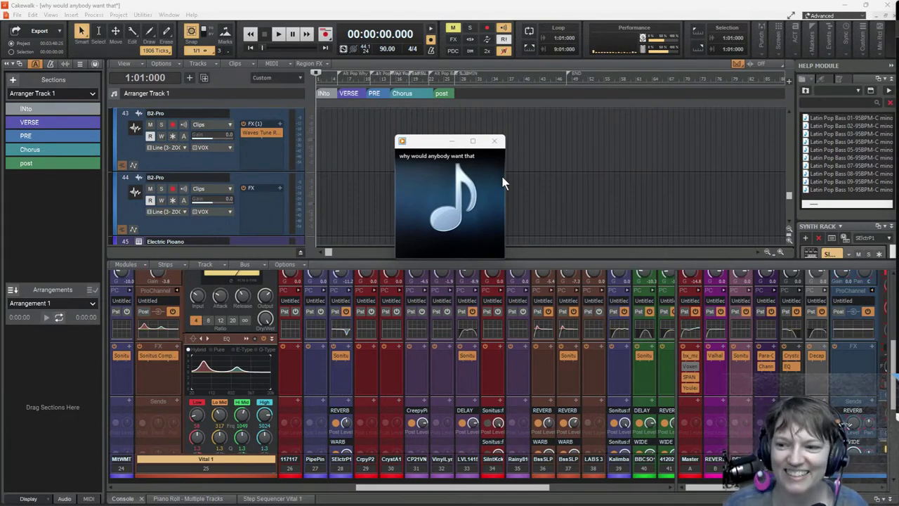
{"action": "mouse_move", "coordinate": [449, 245]}
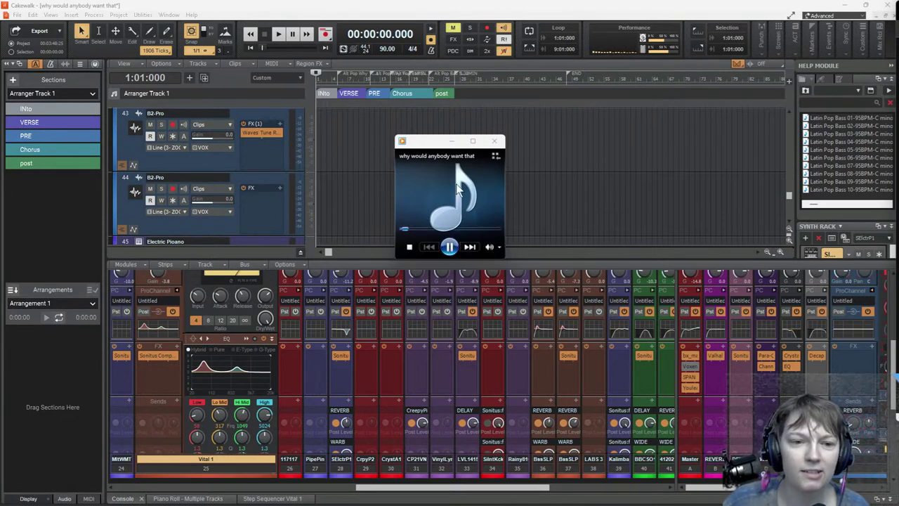
{"action": "left_click", "coordinate": [449, 247]}
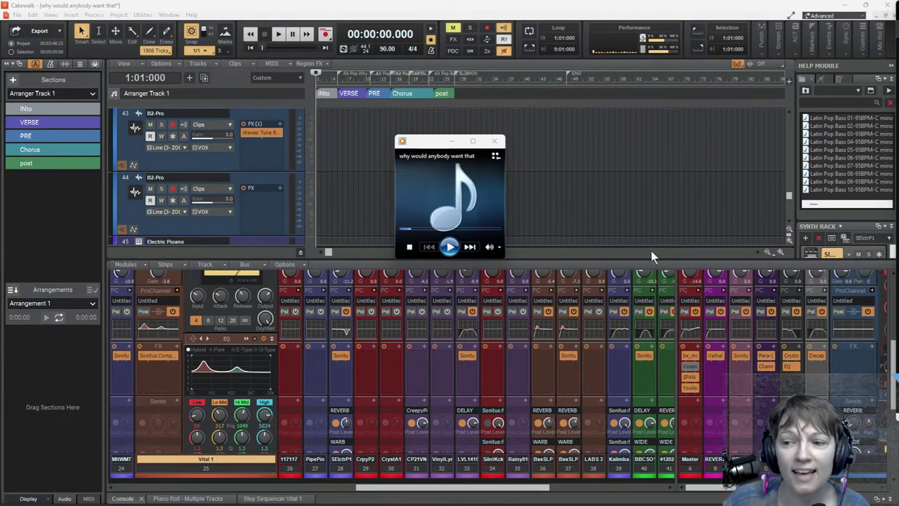
{"action": "mouse_move", "coordinate": [399, 158]}
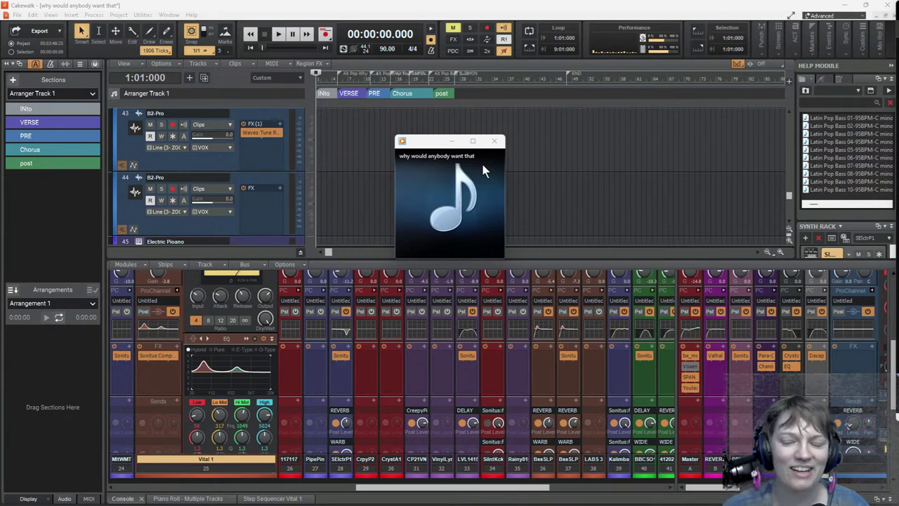
{"action": "mouse_move", "coordinate": [483, 164]}
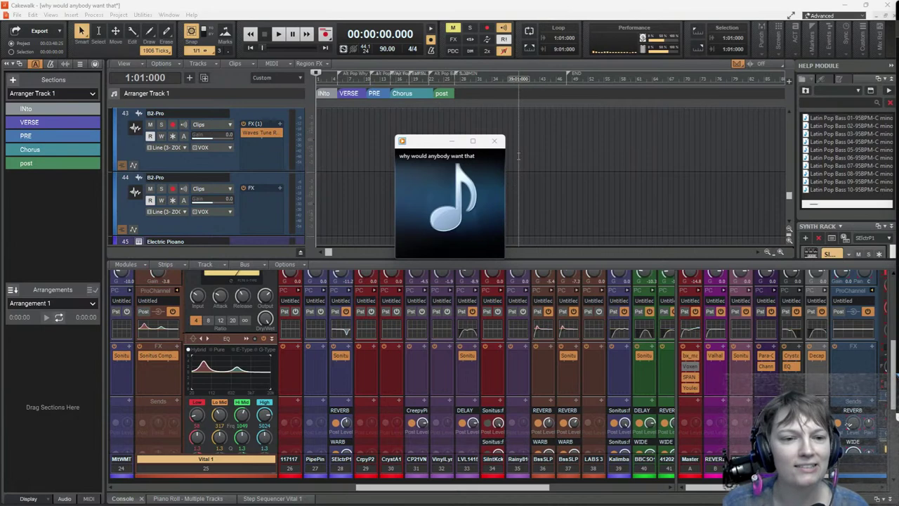
{"action": "left_click", "coordinate": [494, 141]}
Step: Inspect the LABS instrument behind the Electric Pioano track and close its window
{"action": "scroll", "coordinate": [415, 174], "scroll_direction": "down", "scroll_amount": 2}
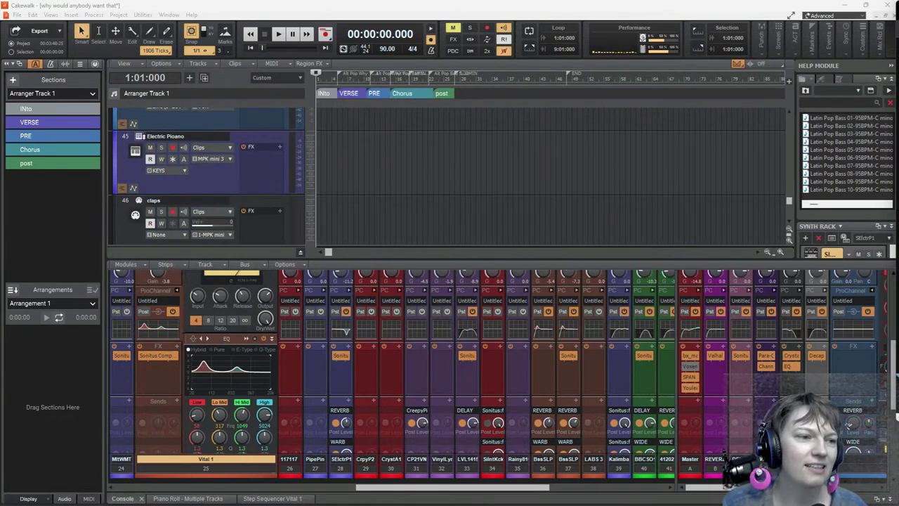
{"action": "left_click", "coordinate": [135, 148]}
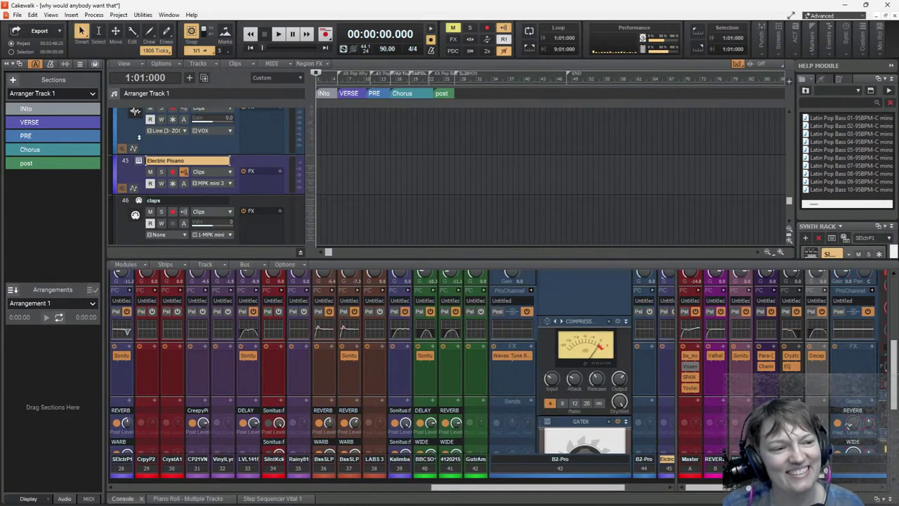
{"action": "left_click", "coordinate": [139, 161]}
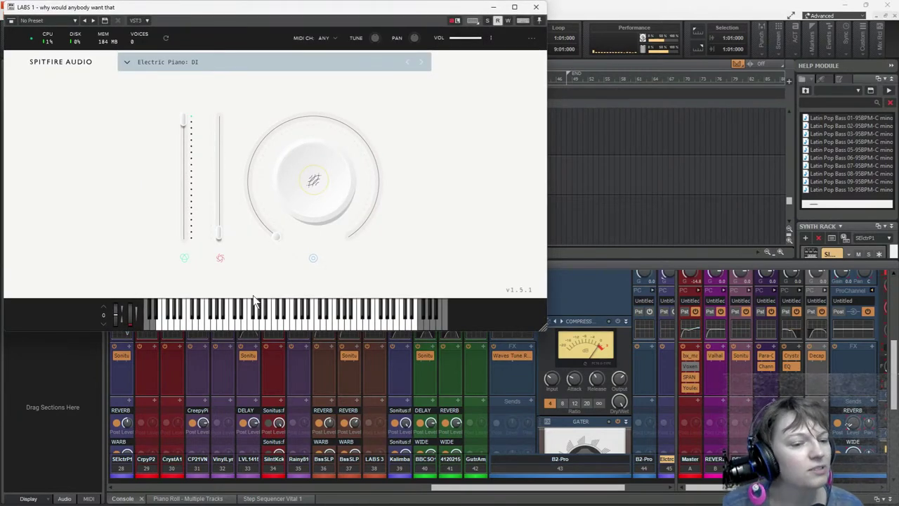
{"action": "left_click", "coordinate": [536, 7]}
Step: Place the playhead at 3:01:000 and check the instrument window of the SI-Electric Piano 1 track
{"action": "scroll", "coordinate": [412, 217], "scroll_direction": "up", "scroll_amount": 10}
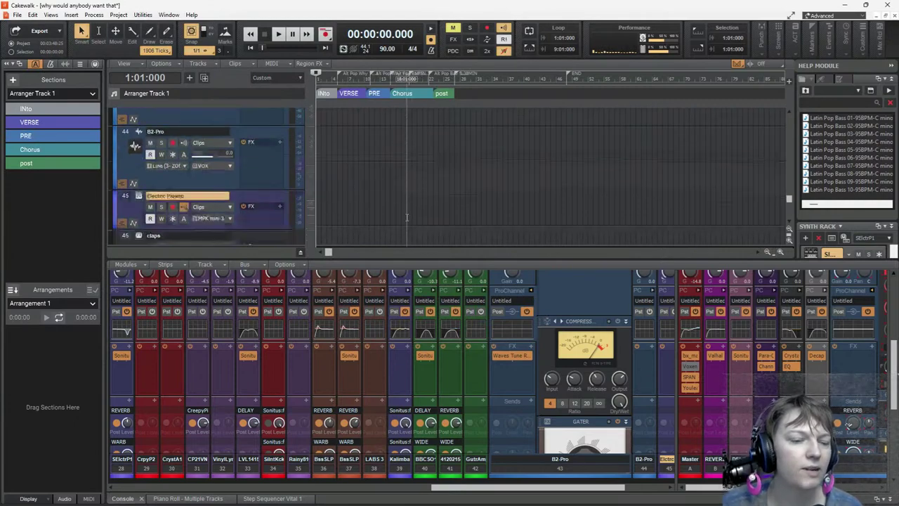
{"action": "scroll", "coordinate": [407, 218], "scroll_direction": "up", "scroll_amount": 6}
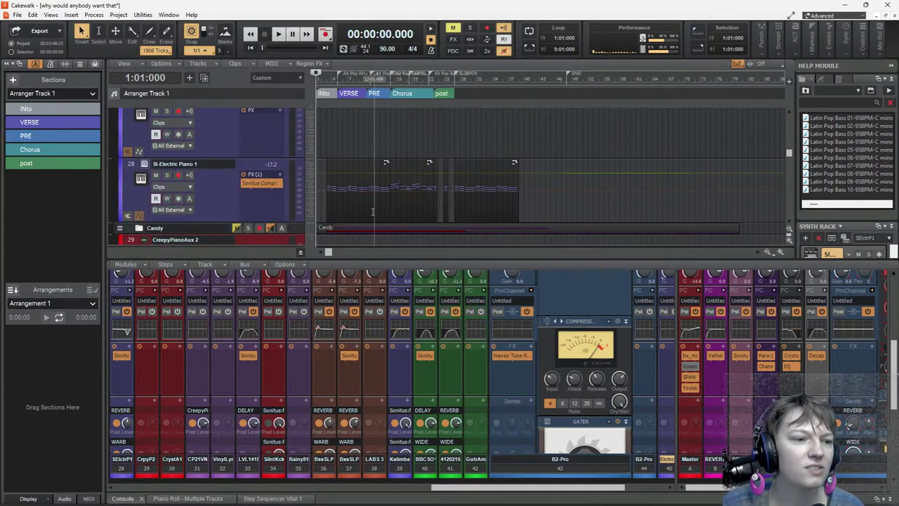
{"action": "left_click", "coordinate": [327, 151]}
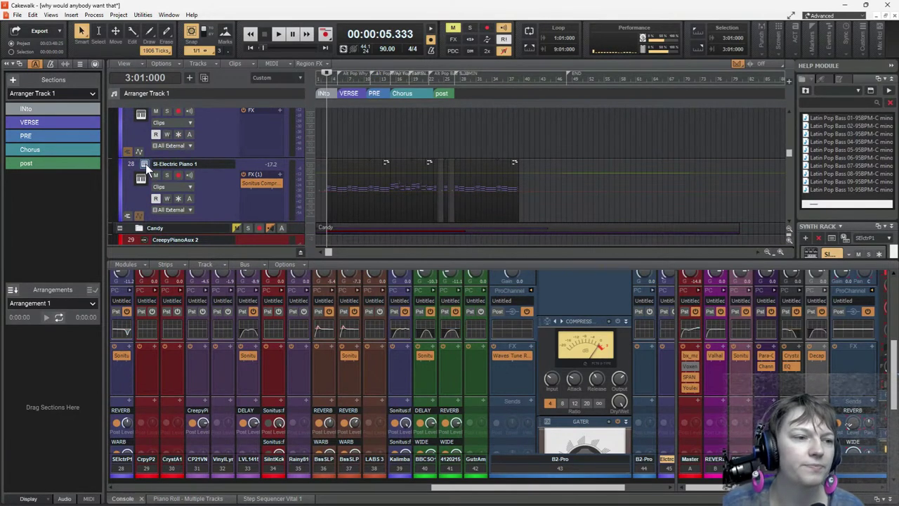
{"action": "left_click", "coordinate": [146, 163]}
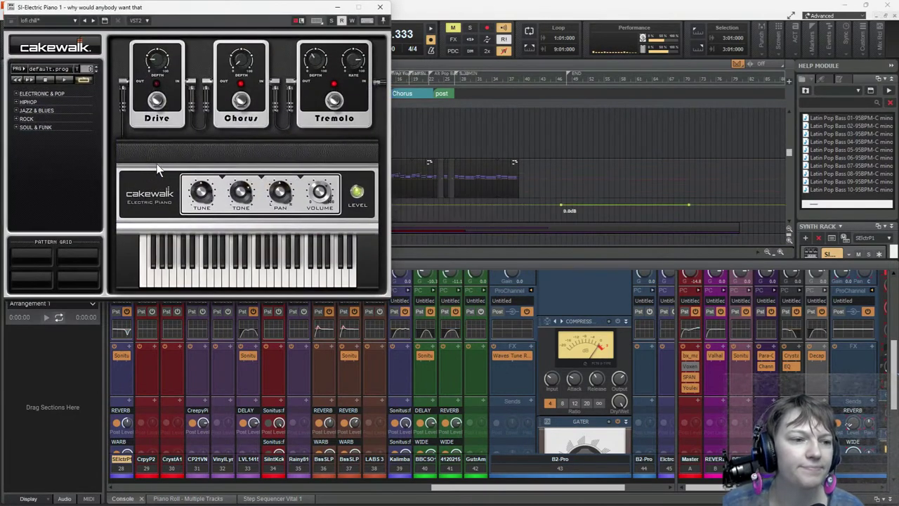
{"action": "left_click", "coordinate": [377, 8]}
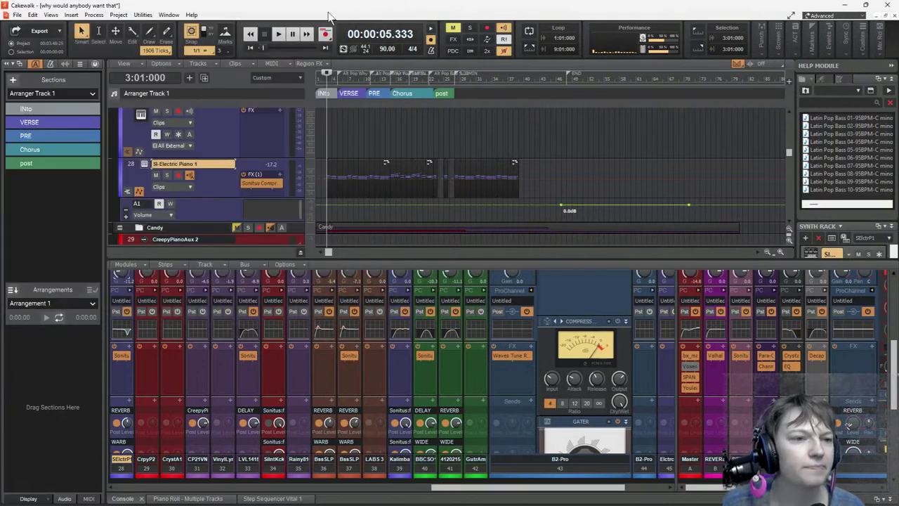
Step: Play the song from 3:01:000 and look over the tracks from SI-Electric Piano 1 down to openhats
{"action": "left_click", "coordinate": [278, 34]}
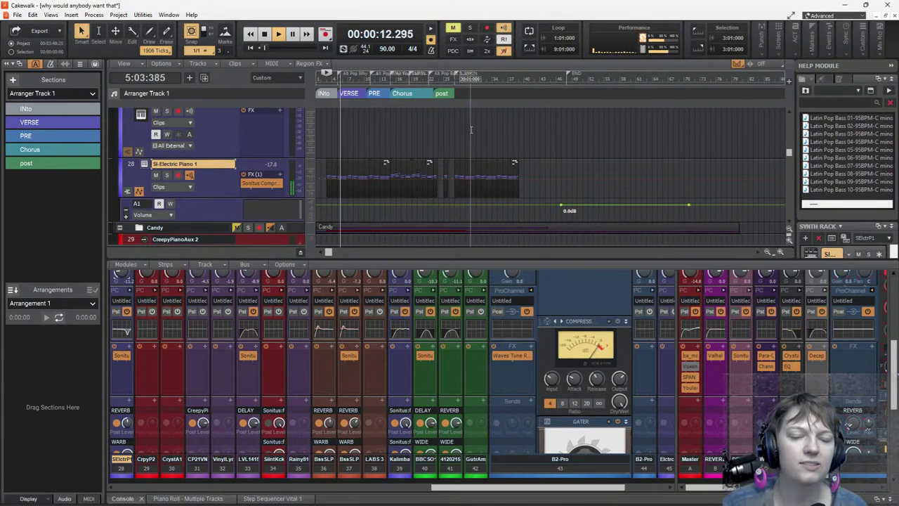
{"action": "scroll", "coordinate": [474, 133], "scroll_direction": "down", "scroll_amount": 4}
{"action": "scroll", "coordinate": [471, 129], "scroll_direction": "down", "scroll_amount": 1}
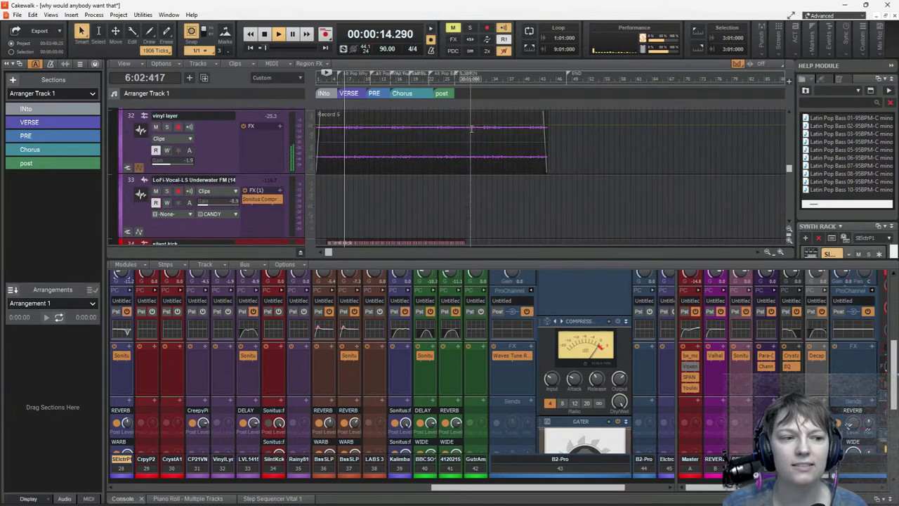
{"action": "scroll", "coordinate": [468, 162], "scroll_direction": "down", "scroll_amount": 2}
{"action": "scroll", "coordinate": [463, 194], "scroll_direction": "down", "scroll_amount": 5}
{"action": "scroll", "coordinate": [463, 194], "scroll_direction": "down", "scroll_amount": 4}
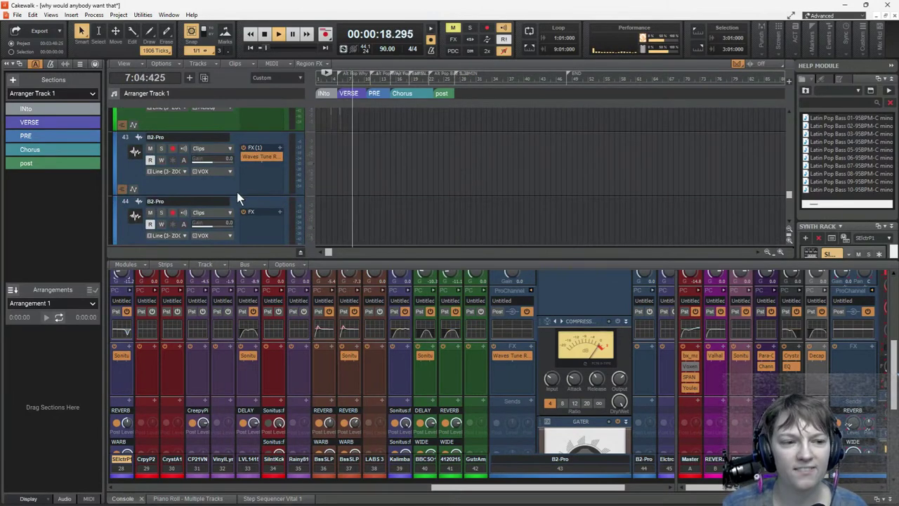
{"action": "scroll", "coordinate": [237, 192], "scroll_direction": "up", "scroll_amount": 1}
{"action": "scroll", "coordinate": [237, 166], "scroll_direction": "down", "scroll_amount": 1}
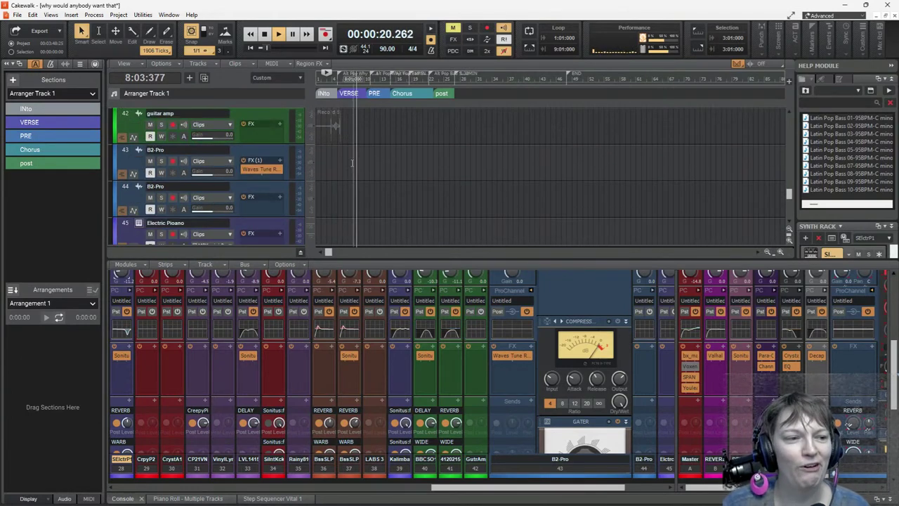
{"action": "scroll", "coordinate": [372, 213], "scroll_direction": "down", "scroll_amount": 3}
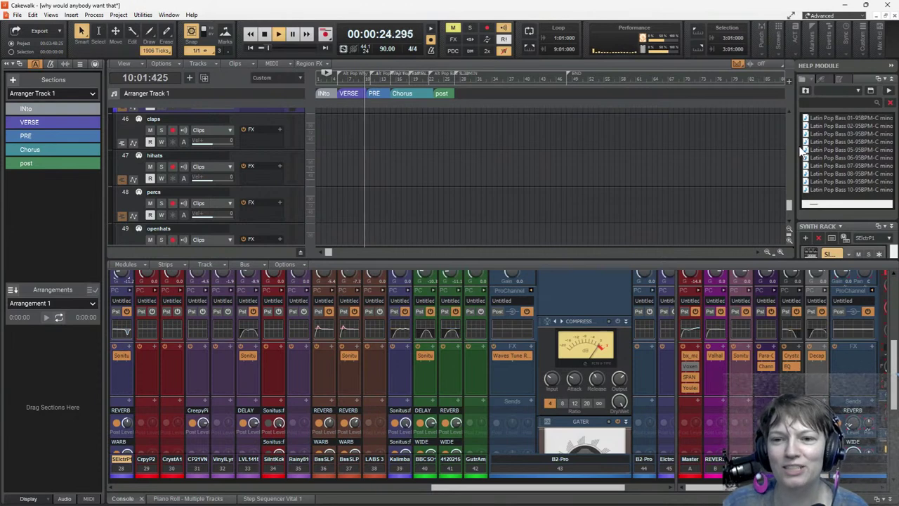
Step: Widen the browser pane and show the Project Audio Folder in the media browser
{"action": "left_click_drag", "start_coordinate": [794, 149], "coordinate": [561, 105]}
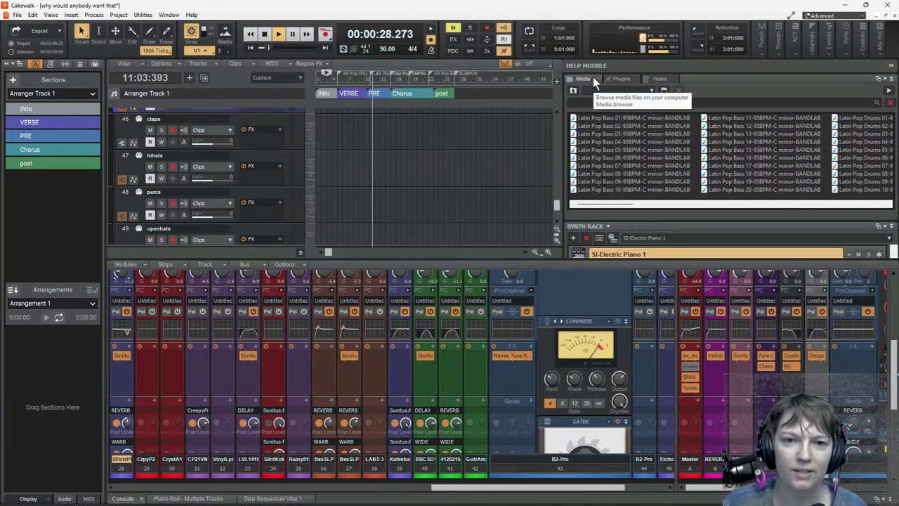
{"action": "left_click", "coordinate": [599, 90]}
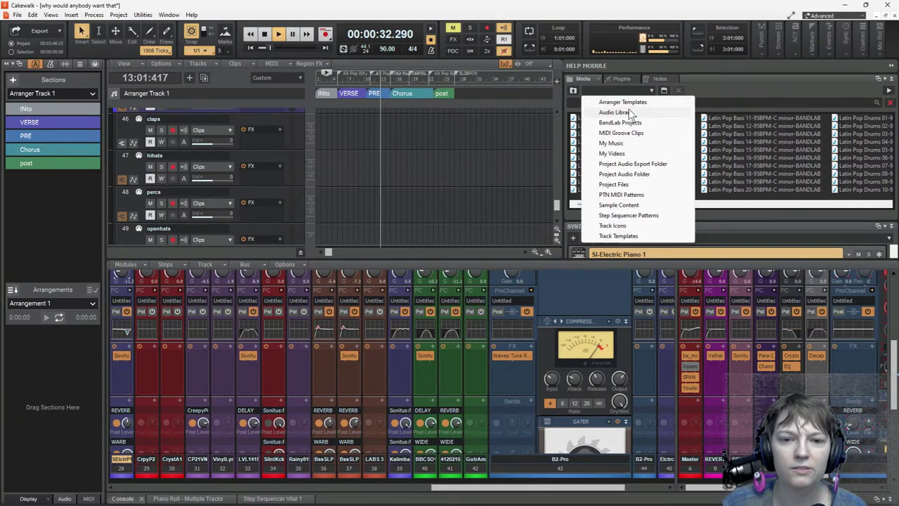
{"action": "left_click", "coordinate": [642, 176]}
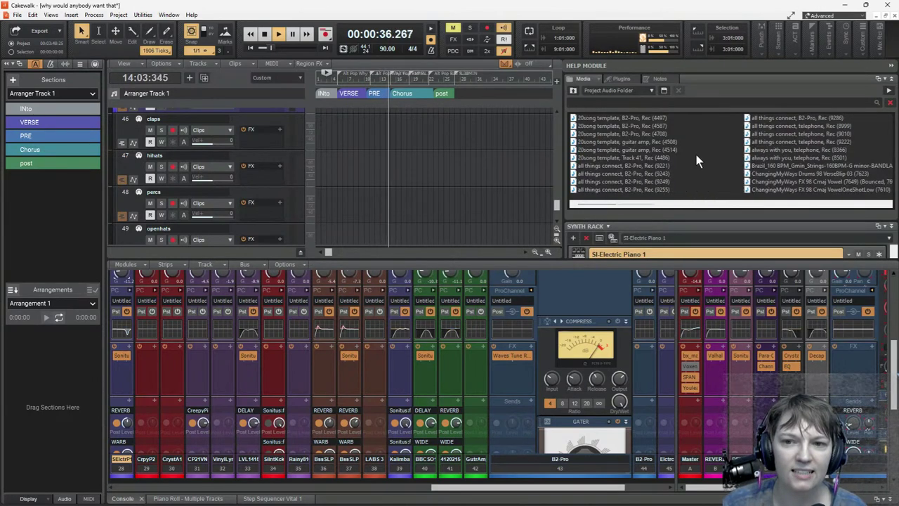
Step: Stop playback, find this song's recordings in the folder and preview B2-Pro, Rec (6242) and B2-Pro delay, Rec (6424)
{"action": "scroll", "coordinate": [696, 158], "scroll_direction": "down", "scroll_amount": 2}
{"action": "scroll", "coordinate": [696, 154], "scroll_direction": "down", "scroll_amount": 5}
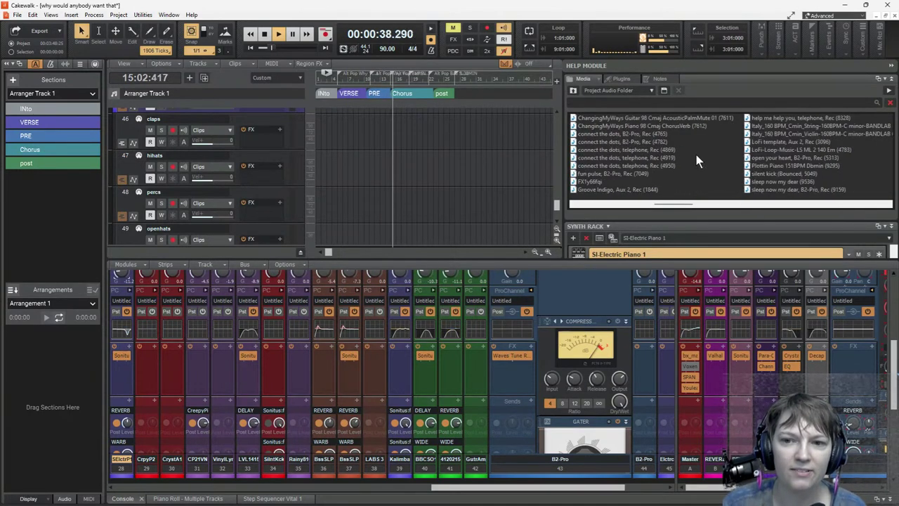
{"action": "scroll", "coordinate": [696, 155], "scroll_direction": "down", "scroll_amount": 2}
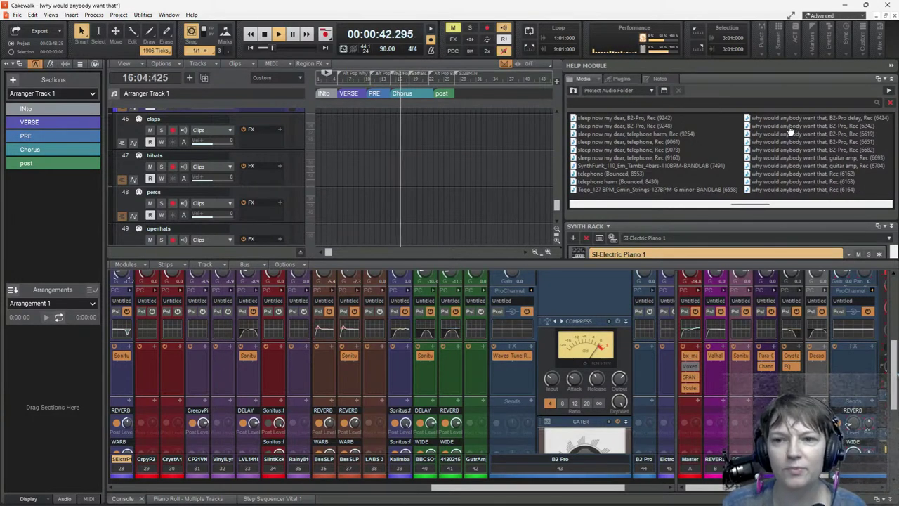
{"action": "left_click", "coordinate": [265, 33]}
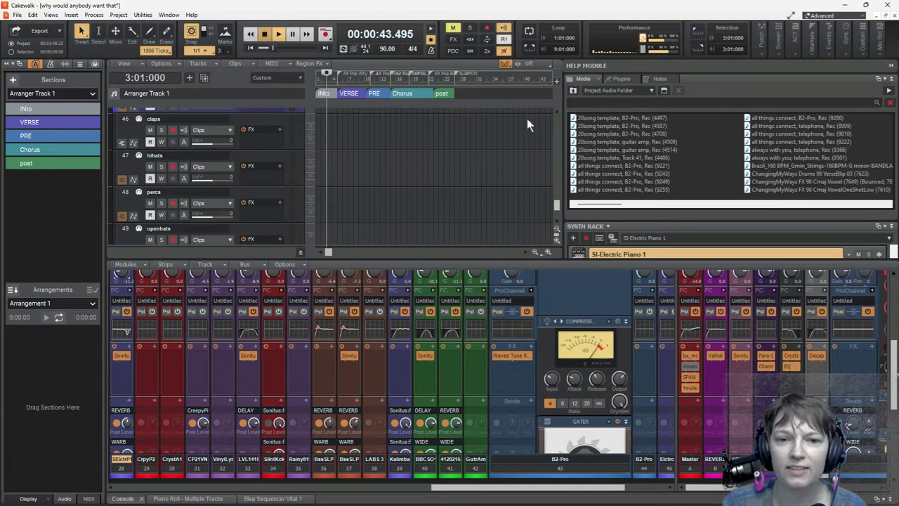
{"action": "scroll", "coordinate": [764, 144], "scroll_direction": "down", "scroll_amount": 10}
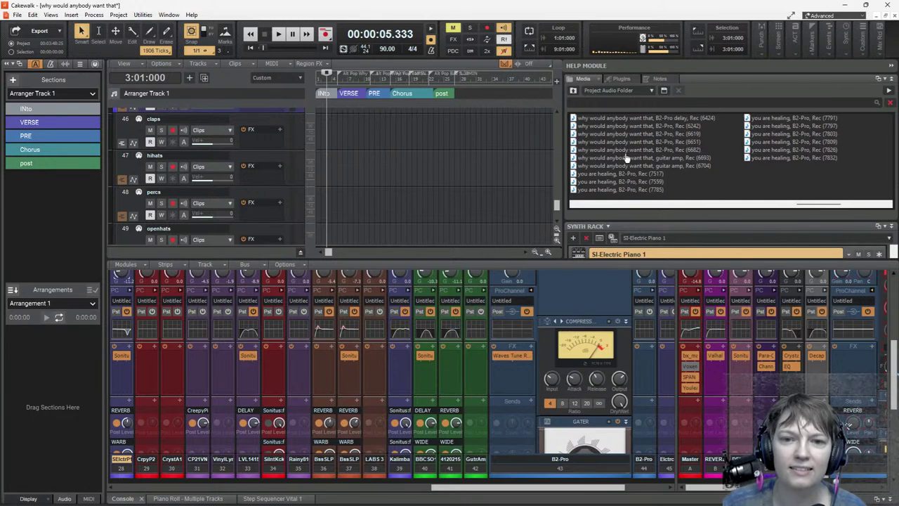
{"action": "left_click", "coordinate": [618, 126]}
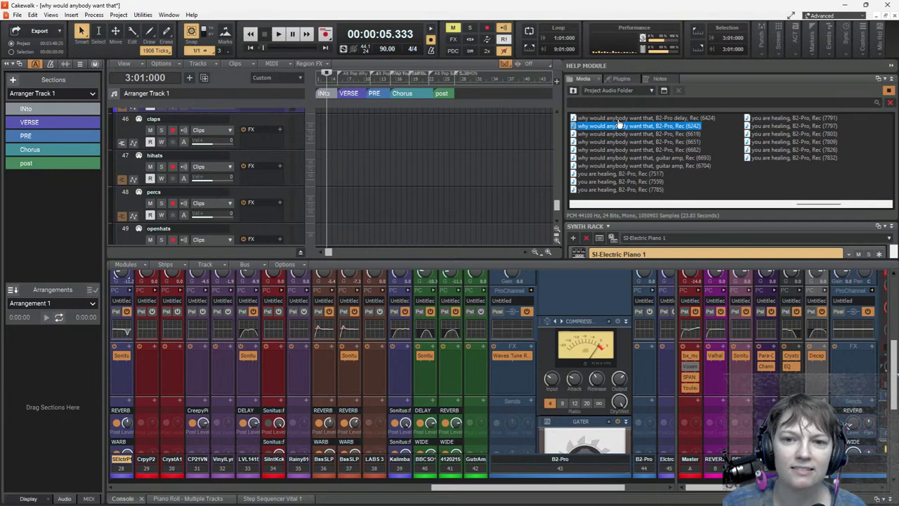
{"action": "left_click", "coordinate": [618, 121]}
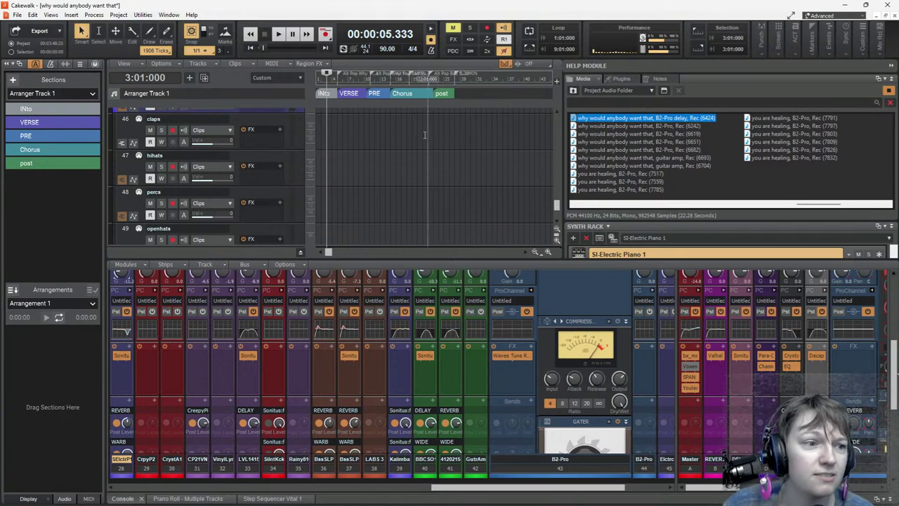
Step: Unmute all tracks and return the playhead to 1:01:000
{"action": "scroll", "coordinate": [430, 132], "scroll_direction": "up", "scroll_amount": 6}
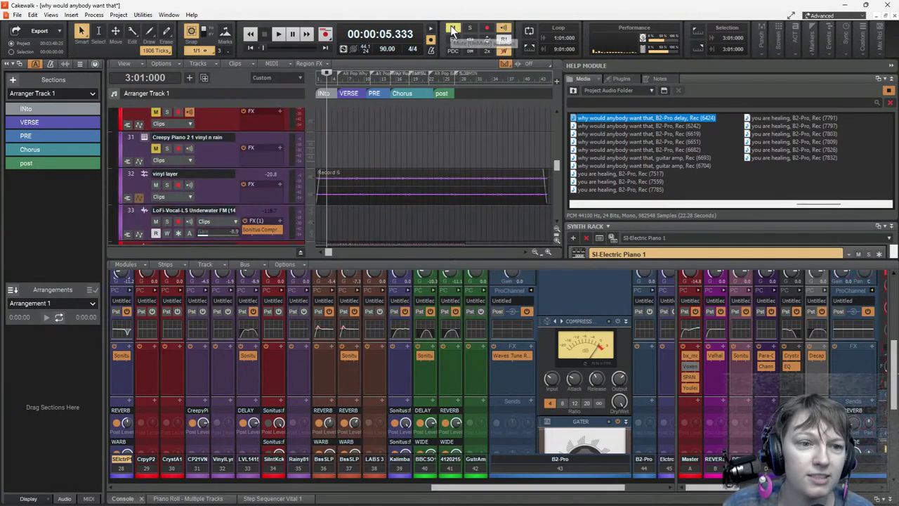
{"action": "left_click", "coordinate": [452, 29]}
{"action": "left_click", "coordinate": [252, 48]}
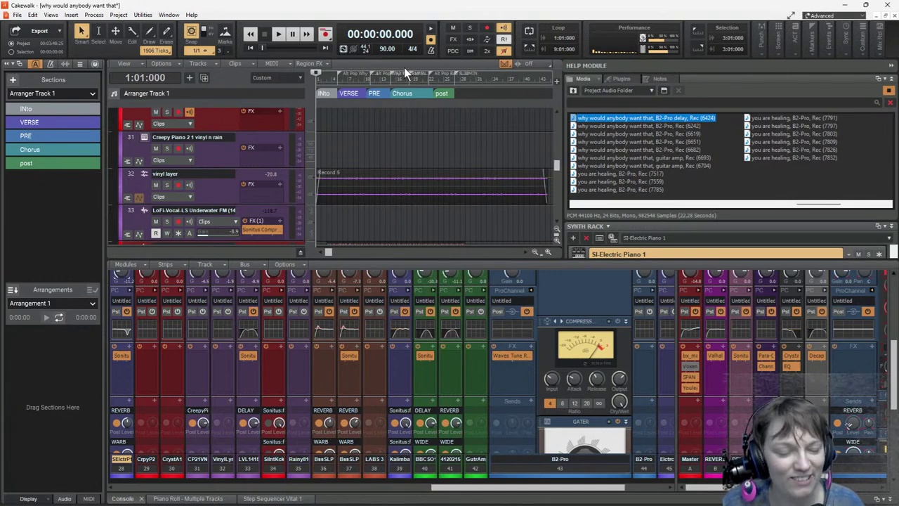
Step: Stop the media preview, play the unmuted song from the start and look over the tracks between vinyl layer and hihats
{"action": "key", "text": "space"}
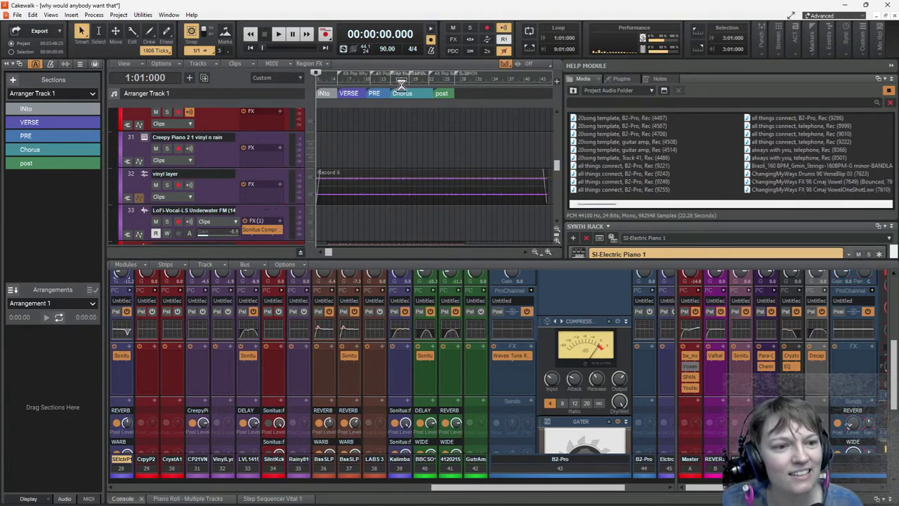
{"action": "scroll", "coordinate": [420, 144], "scroll_direction": "down", "scroll_amount": 10}
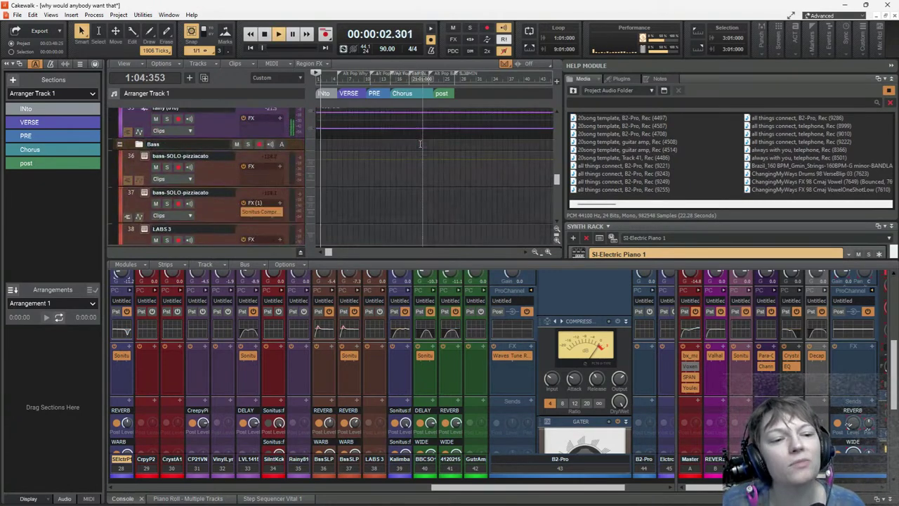
{"action": "scroll", "coordinate": [420, 144], "scroll_direction": "up", "scroll_amount": 6}
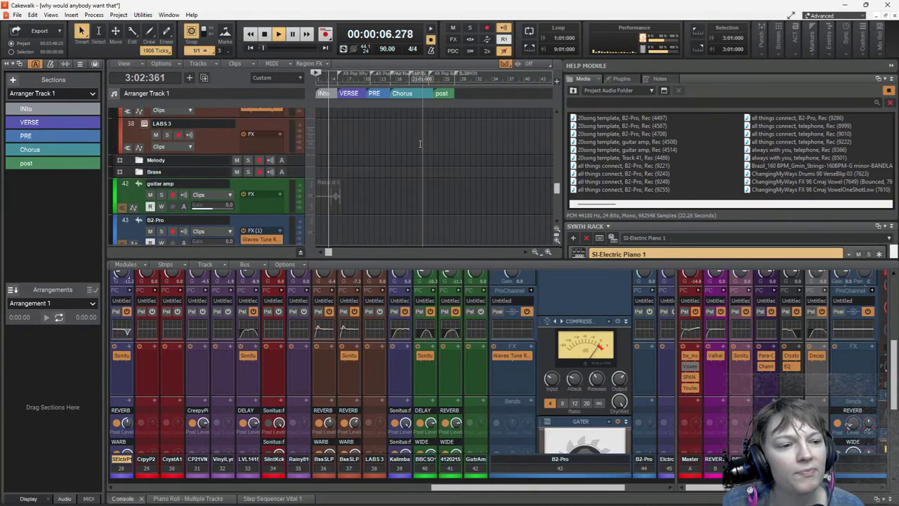
{"action": "scroll", "coordinate": [420, 144], "scroll_direction": "down", "scroll_amount": 4}
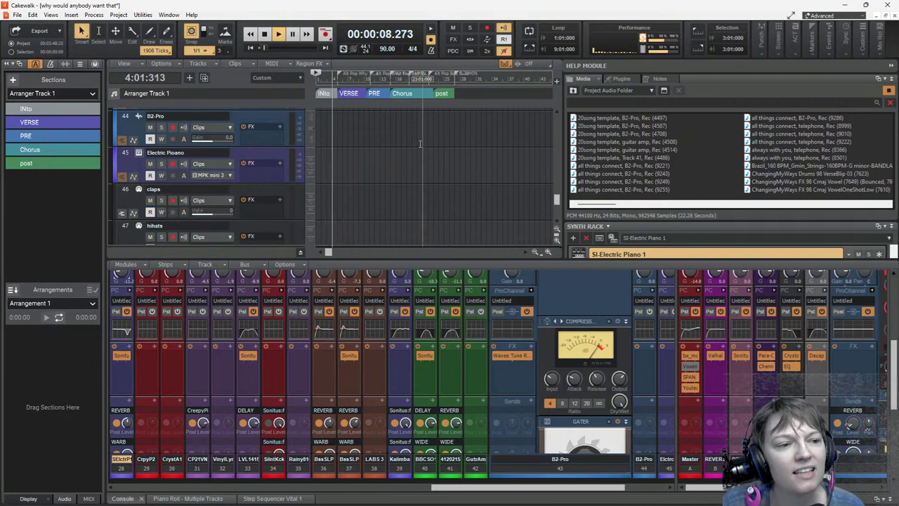
{"action": "scroll", "coordinate": [436, 150], "scroll_direction": "up", "scroll_amount": 5}
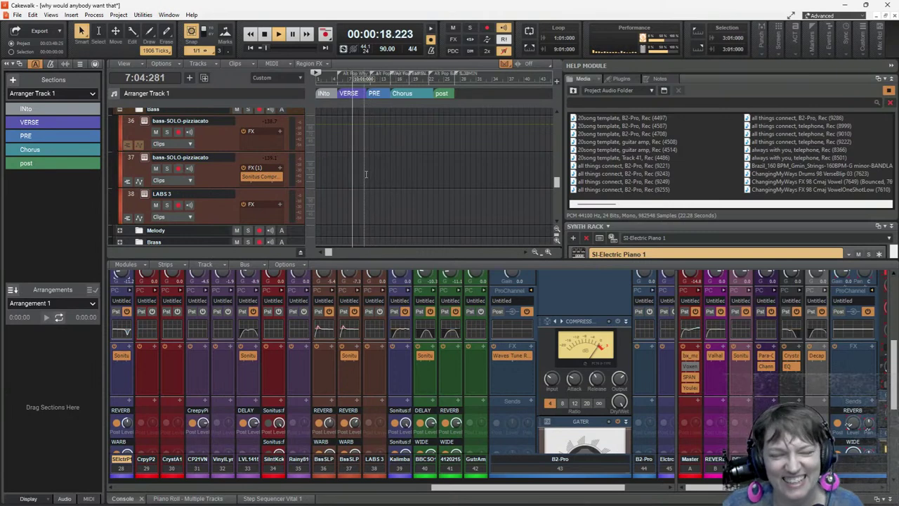
Step: Stop playback and open the Sitala drum sampler on track 4, Sitala 1
{"action": "key", "text": "space"}
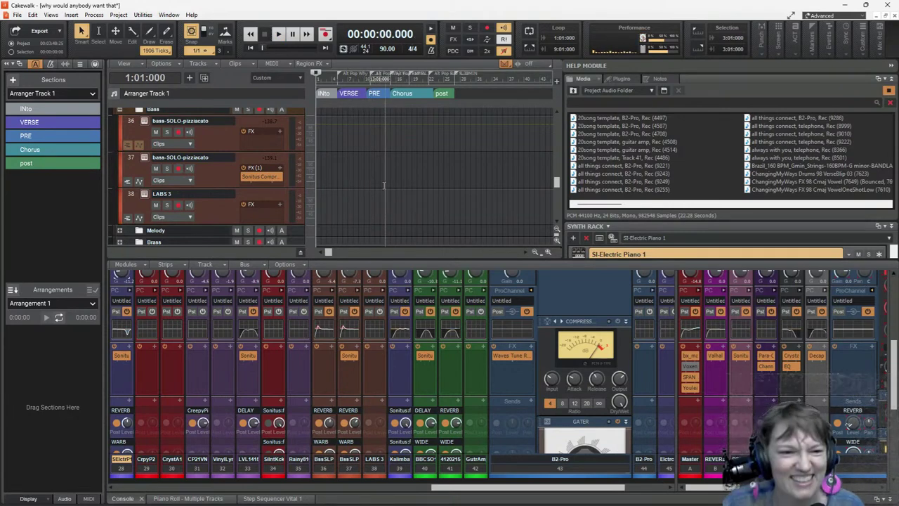
{"action": "scroll", "coordinate": [366, 180], "scroll_direction": "up", "scroll_amount": 5}
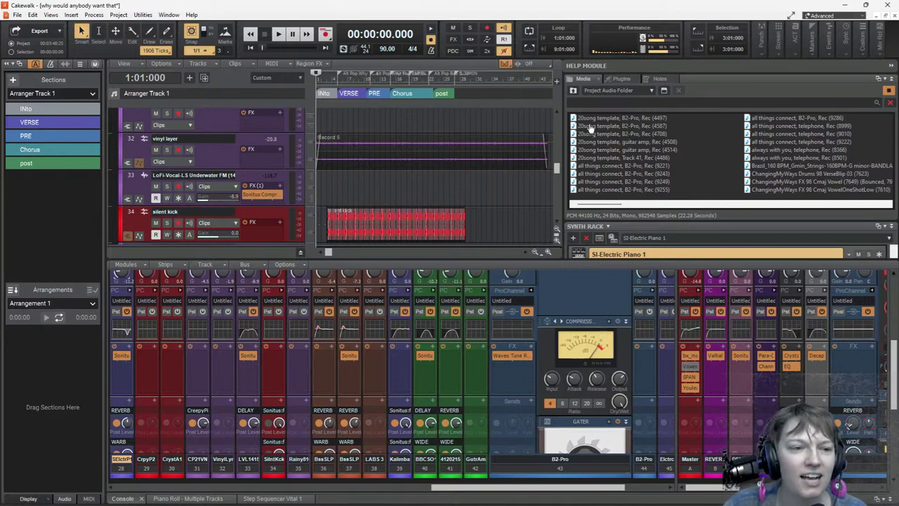
{"action": "scroll", "coordinate": [472, 192], "scroll_direction": "down", "scroll_amount": 2}
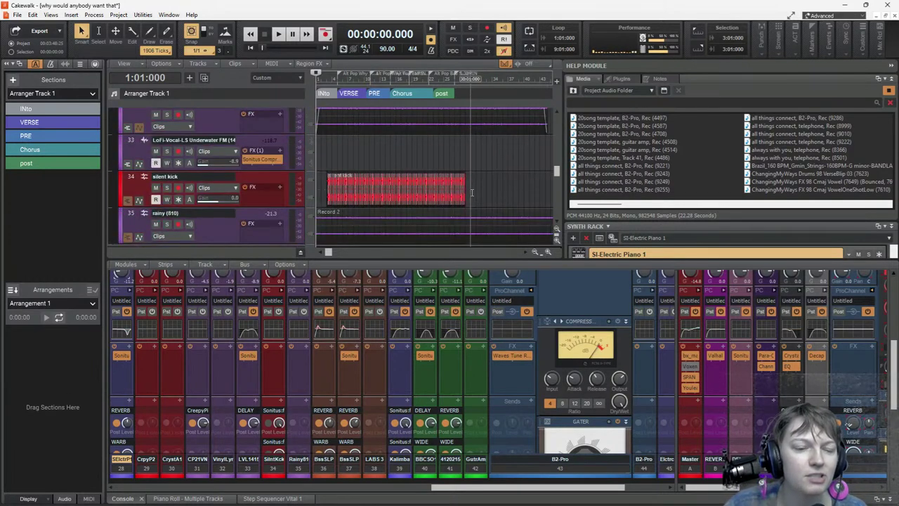
{"action": "scroll", "coordinate": [472, 193], "scroll_direction": "down", "scroll_amount": 3}
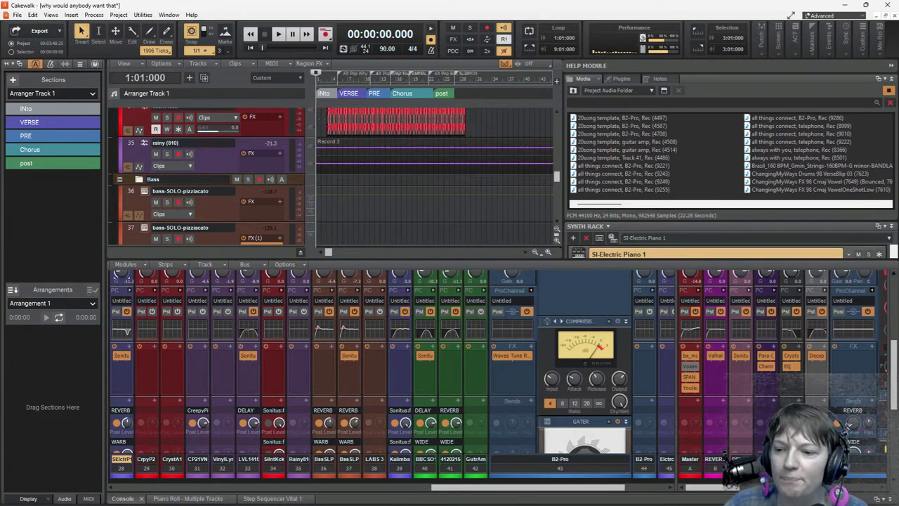
{"action": "scroll", "coordinate": [371, 168], "scroll_direction": "up", "scroll_amount": 10}
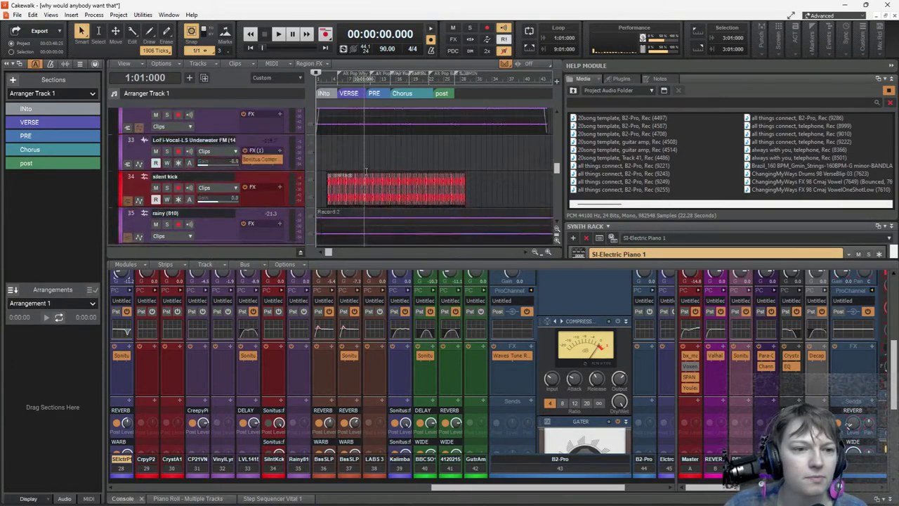
{"action": "scroll", "coordinate": [368, 168], "scroll_direction": "up", "scroll_amount": 15}
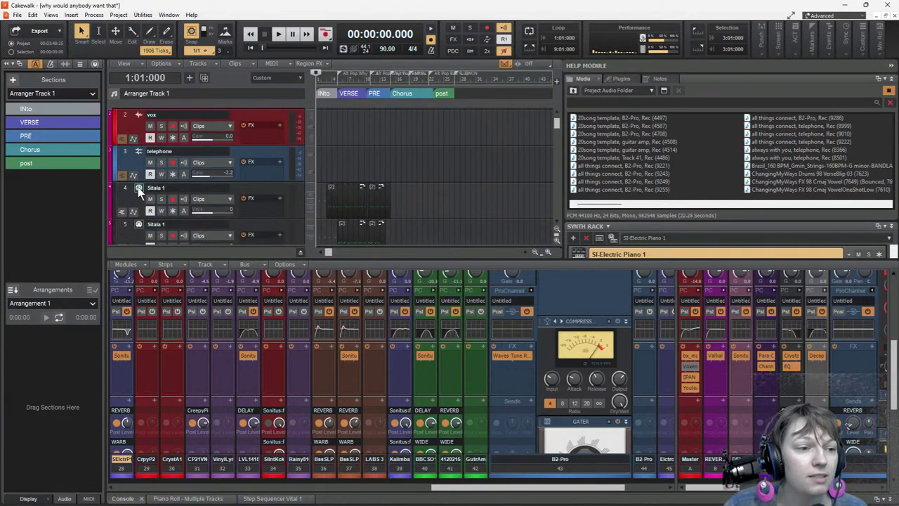
{"action": "left_click", "coordinate": [138, 187]}
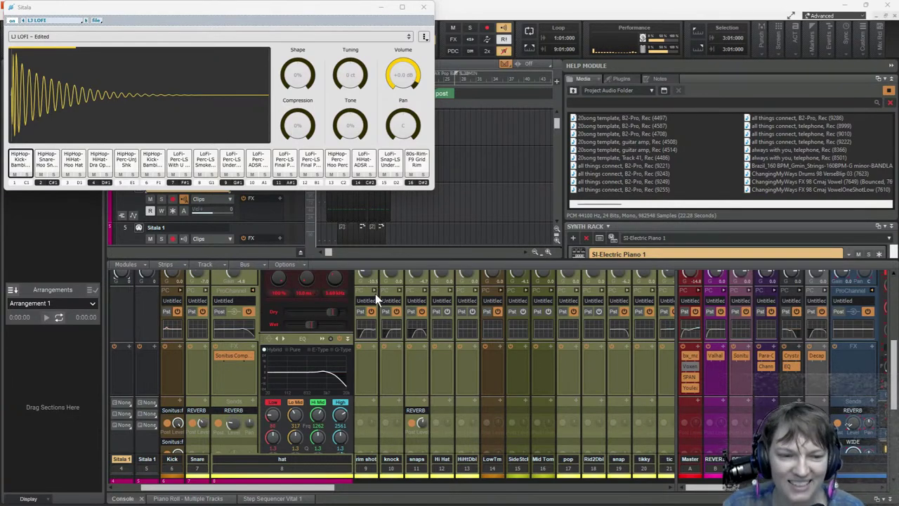
Step: Audition the LJ LOFI kit's 16 pads in order, compare pads 9 and 10 again, replay pad 7 and close the sampler
{"action": "left_click", "coordinate": [21, 163]}
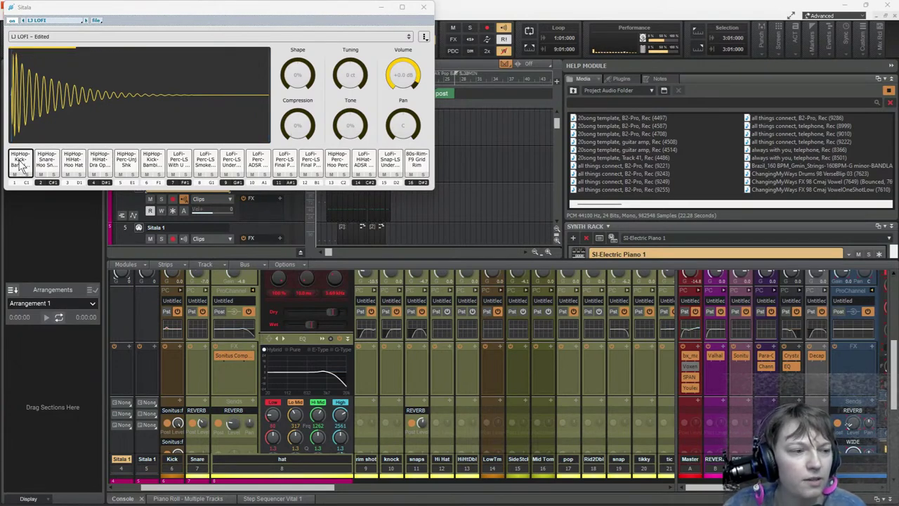
{"action": "left_click", "coordinate": [54, 162]}
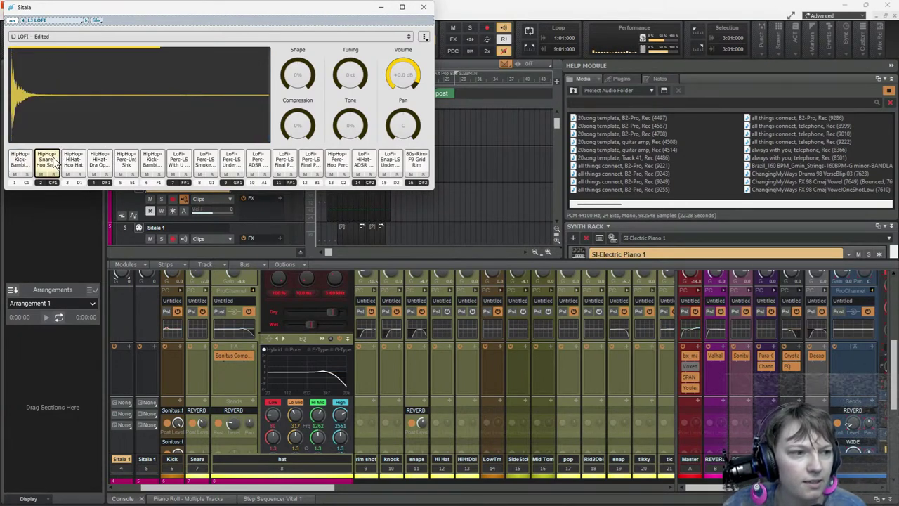
{"action": "left_click", "coordinate": [74, 161]}
{"action": "left_click", "coordinate": [98, 162]}
{"action": "left_click", "coordinate": [126, 163]}
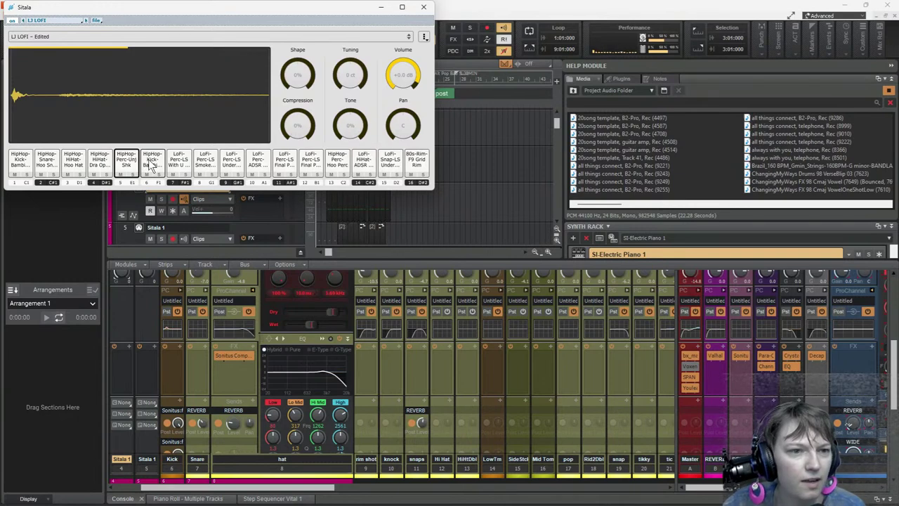
{"action": "left_click", "coordinate": [150, 163]}
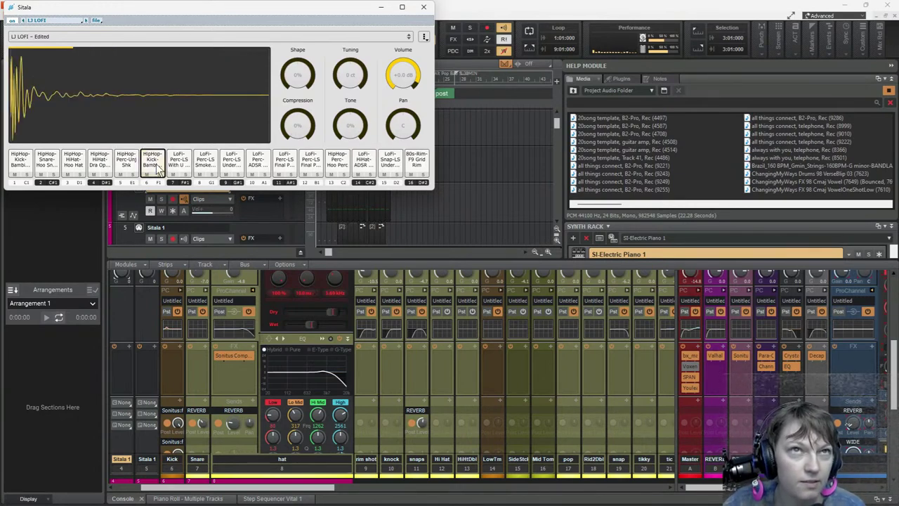
{"action": "left_click", "coordinate": [177, 161]}
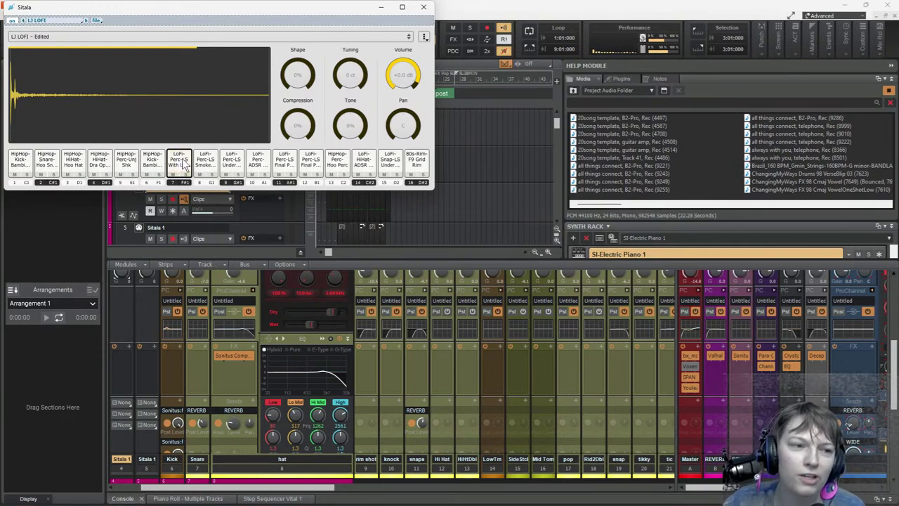
{"action": "left_click", "coordinate": [203, 162]}
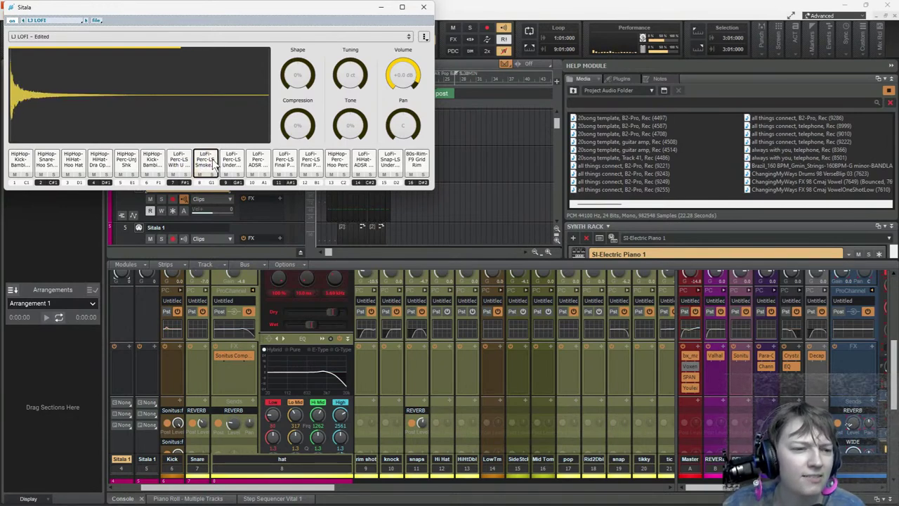
{"action": "left_click", "coordinate": [233, 163]}
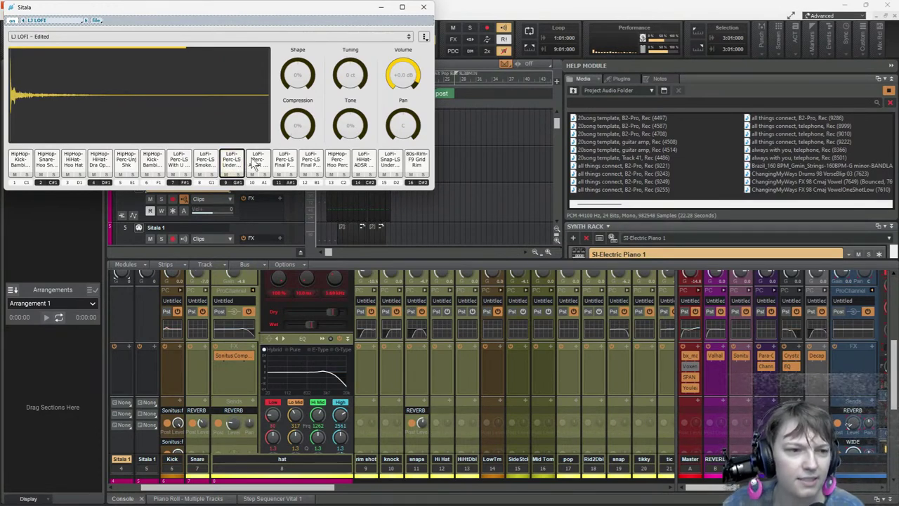
{"action": "left_click", "coordinate": [260, 162]}
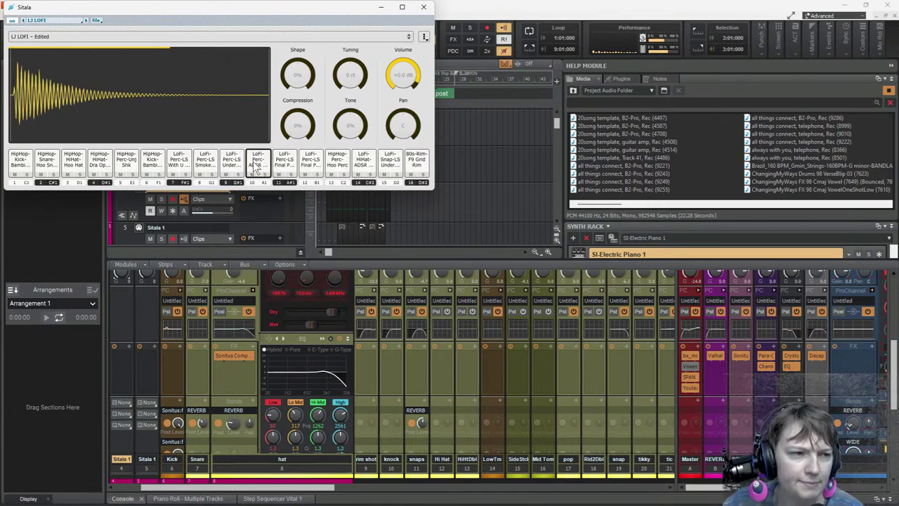
{"action": "left_click", "coordinate": [234, 163]}
{"action": "left_click", "coordinate": [258, 162]}
{"action": "left_click", "coordinate": [288, 164]}
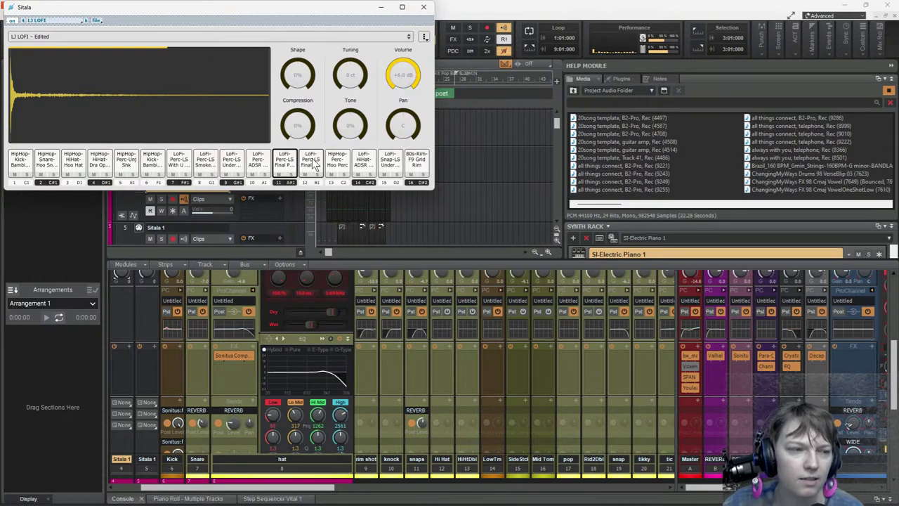
{"action": "left_click", "coordinate": [312, 163]}
{"action": "left_click", "coordinate": [339, 162]}
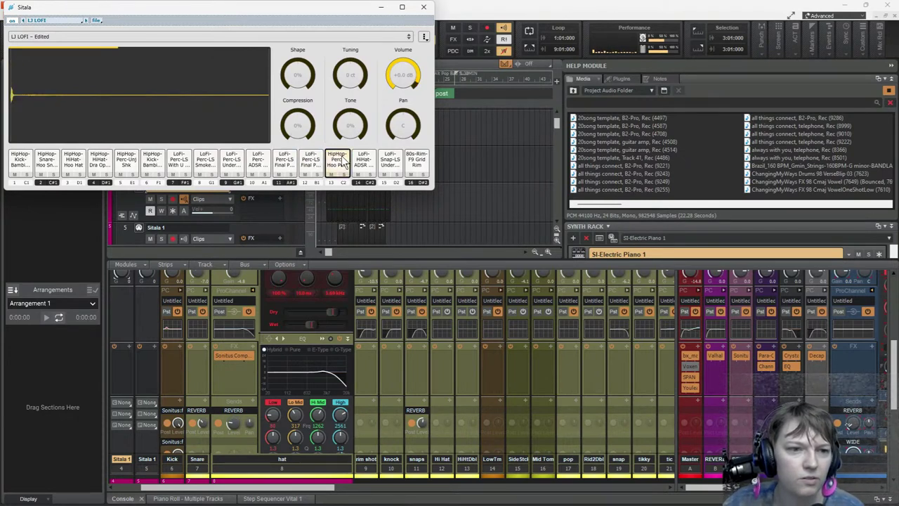
{"action": "left_click", "coordinate": [366, 164]}
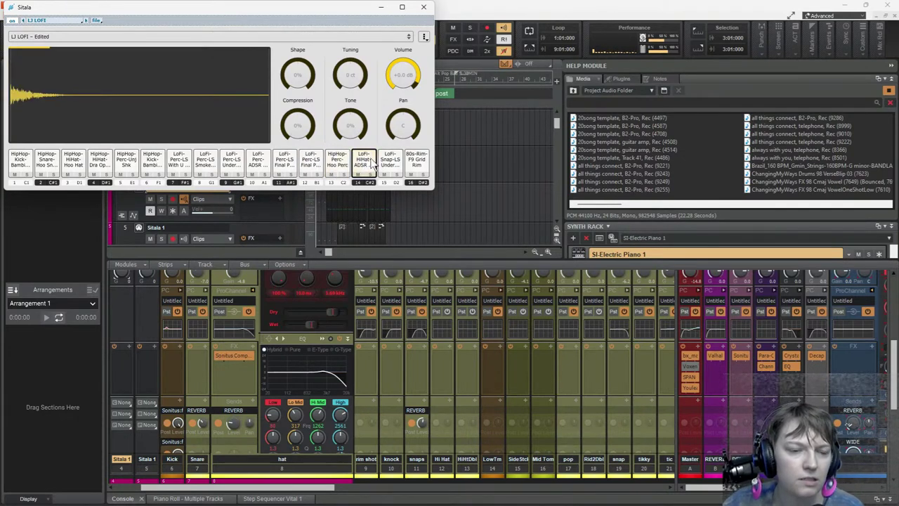
{"action": "left_click", "coordinate": [391, 163]}
{"action": "left_click", "coordinate": [417, 162]}
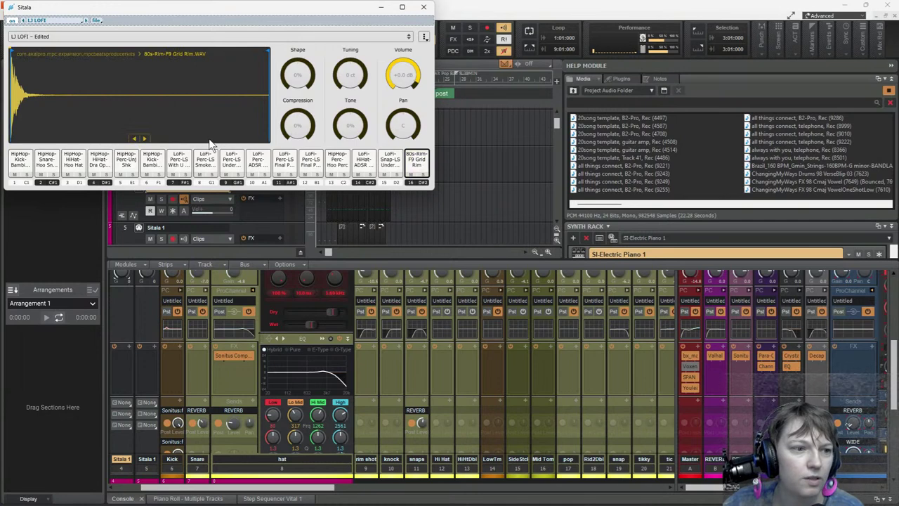
{"action": "left_click", "coordinate": [178, 164]}
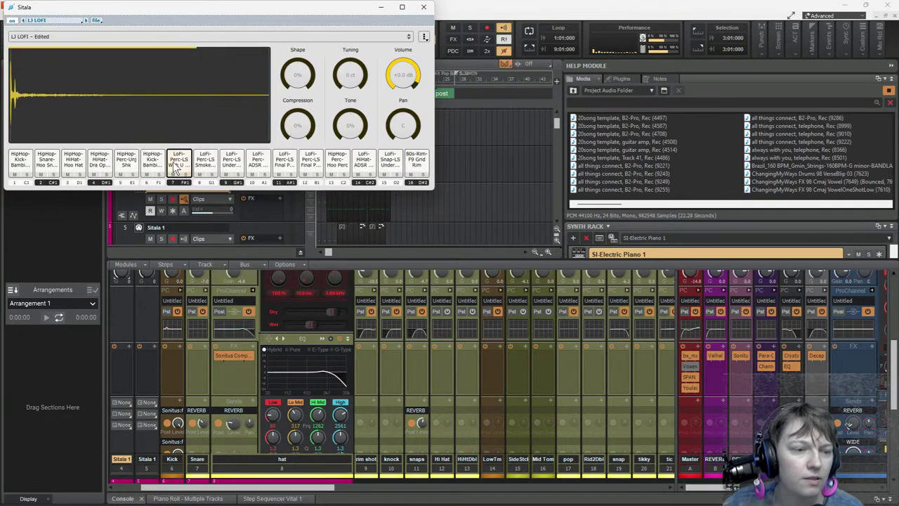
{"action": "left_click", "coordinate": [423, 9]}
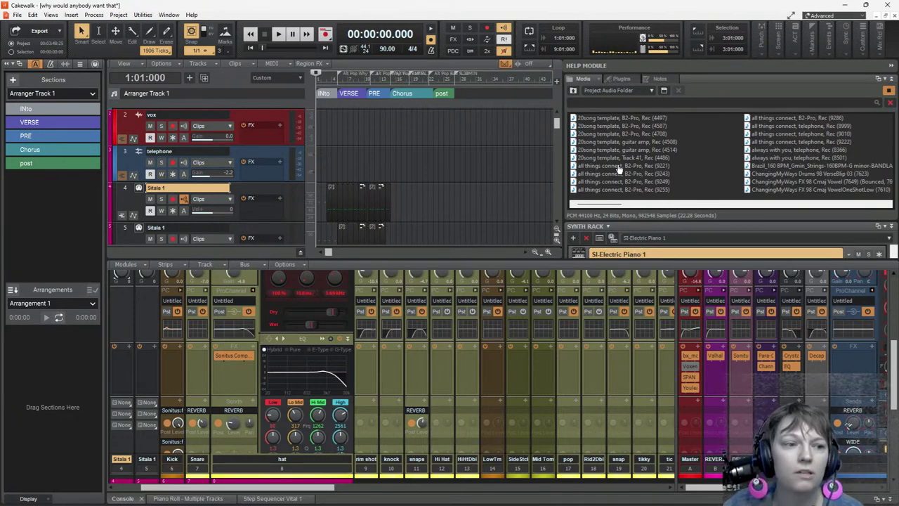
Step: Check the media browser's available locations and look through the recordings in the Project Audio Folder
{"action": "left_click", "coordinate": [632, 91]}
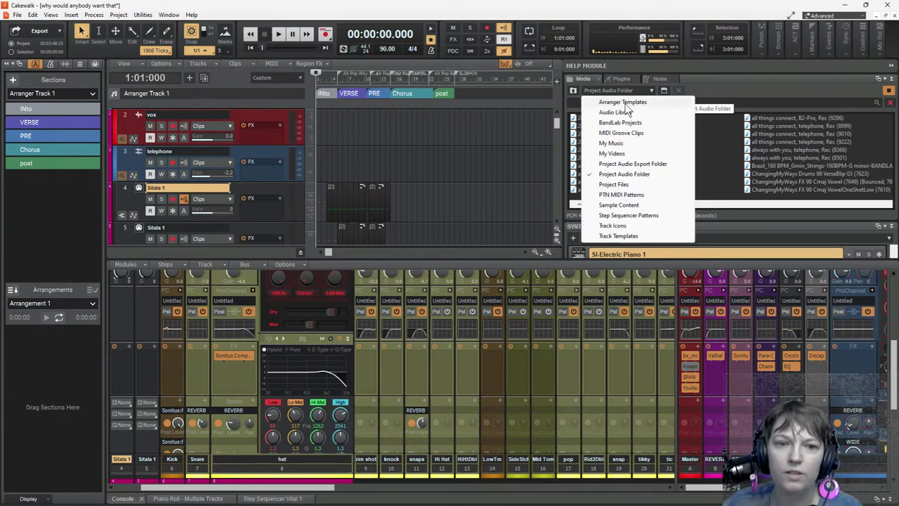
{"action": "key", "text": "Escape"}
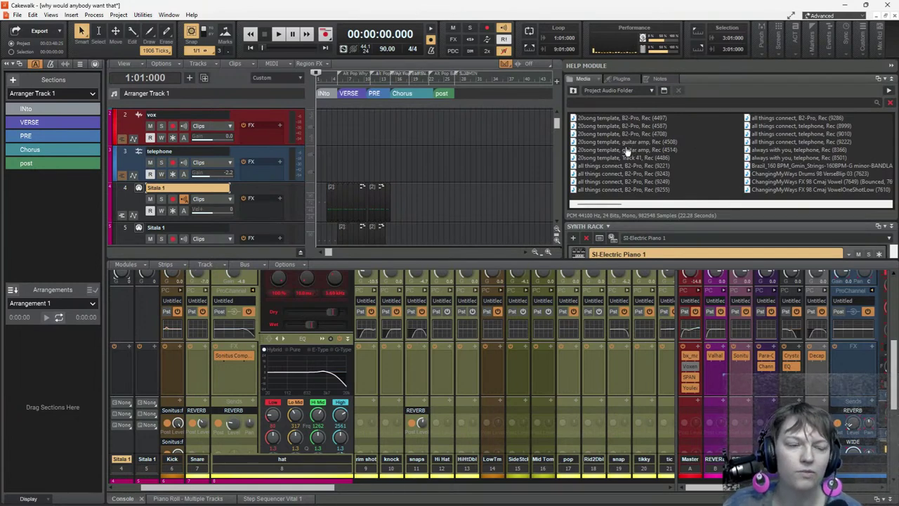
{"action": "left_click", "coordinate": [778, 166]}
{"action": "scroll", "coordinate": [208, 187], "scroll_direction": "down", "scroll_amount": 1}
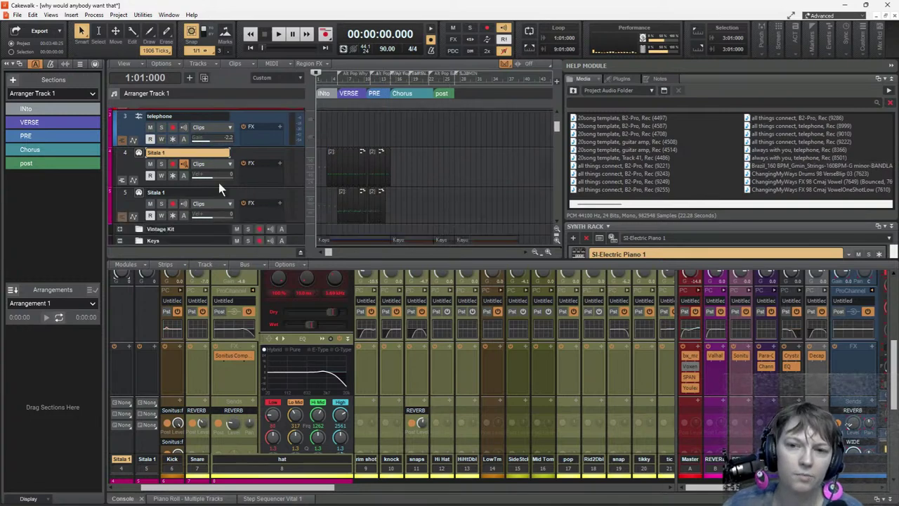
{"action": "scroll", "coordinate": [675, 155], "scroll_direction": "down", "scroll_amount": 3}
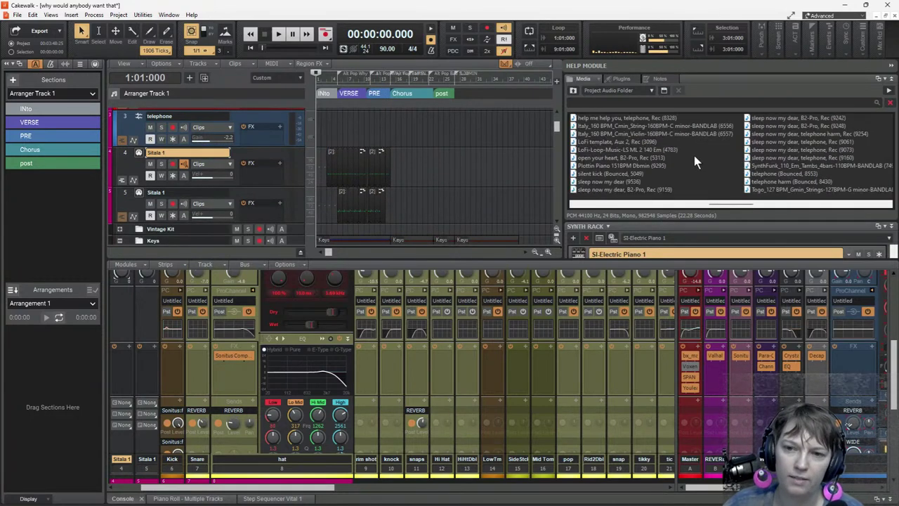
{"action": "scroll", "coordinate": [694, 156], "scroll_direction": "up", "scroll_amount": 4}
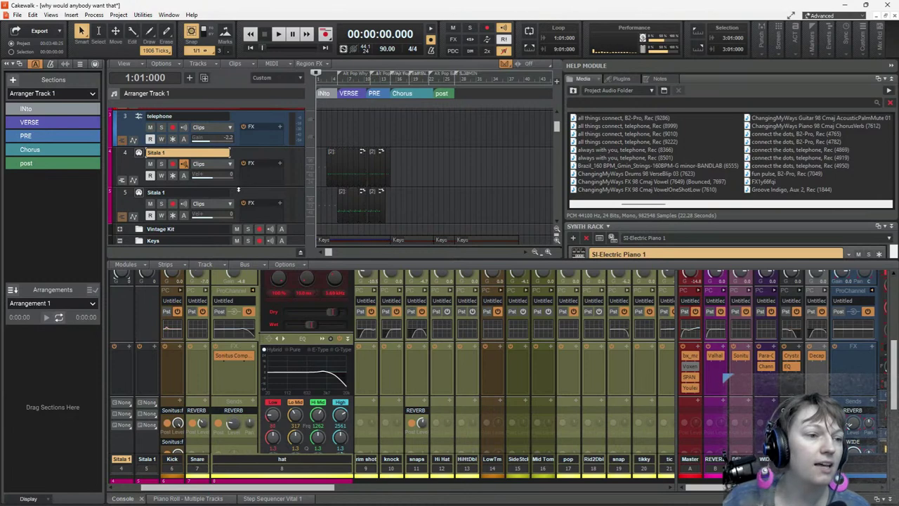
{"action": "scroll", "coordinate": [258, 204], "scroll_direction": "up", "scroll_amount": 2}
Step: Open the Redtron_SE instrument of the "melotron - wood made tapes" track and move its window clear of the track list
{"action": "scroll", "coordinate": [258, 202], "scroll_direction": "down", "scroll_amount": 15}
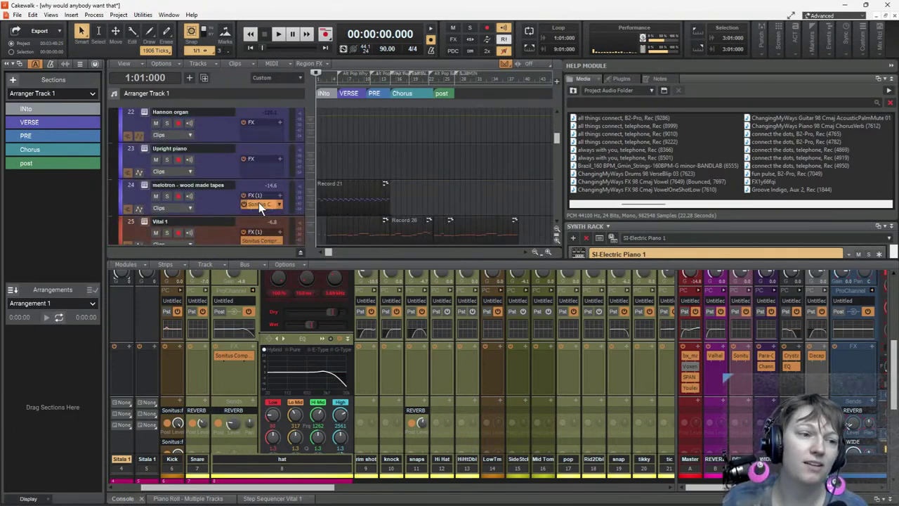
{"action": "left_click", "coordinate": [143, 188]}
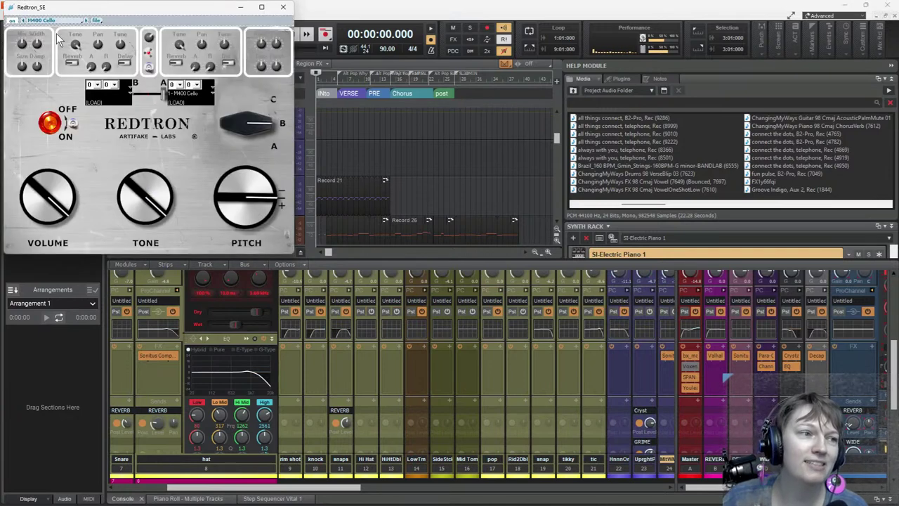
{"action": "left_click_drag", "start_coordinate": [214, 12], "coordinate": [678, 28]}
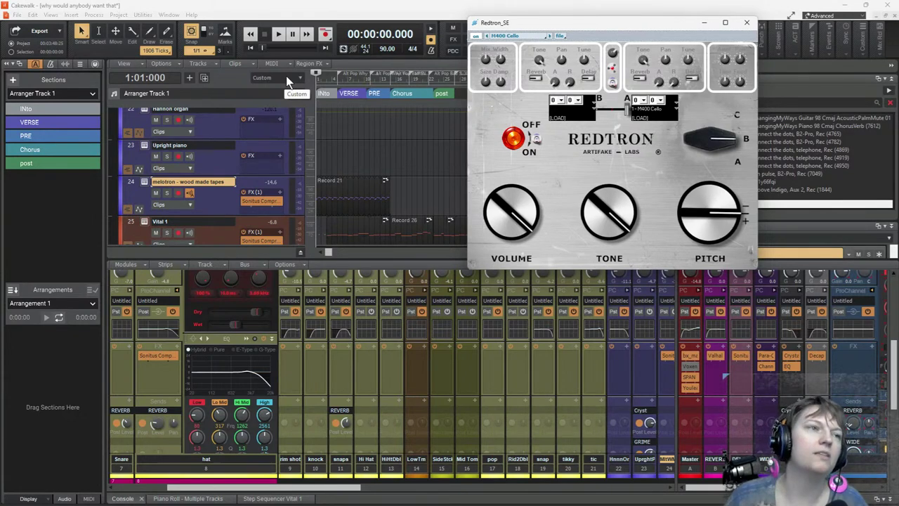
Step: Play the song from the start, briefly soloing the "melotron - wood made tapes" track, and stop playback and close the Redtron window
{"action": "left_click", "coordinate": [280, 36]}
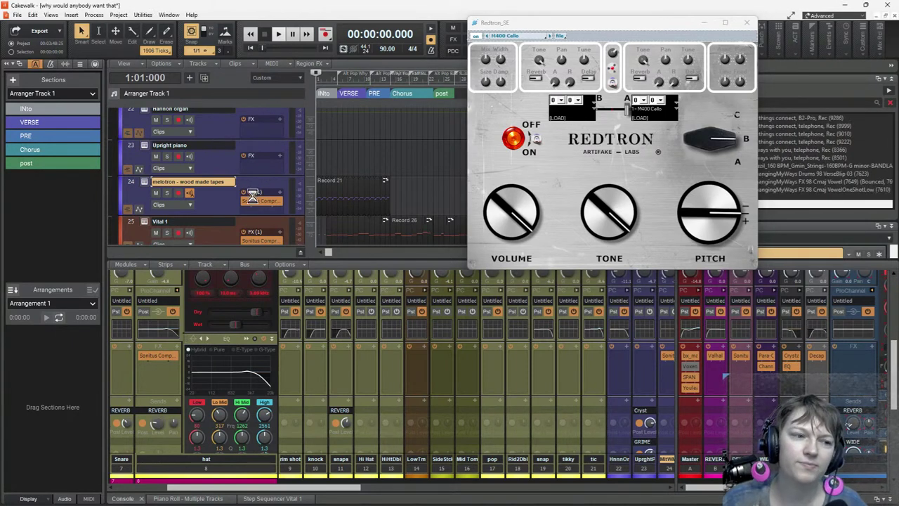
{"action": "left_click", "coordinate": [167, 193]}
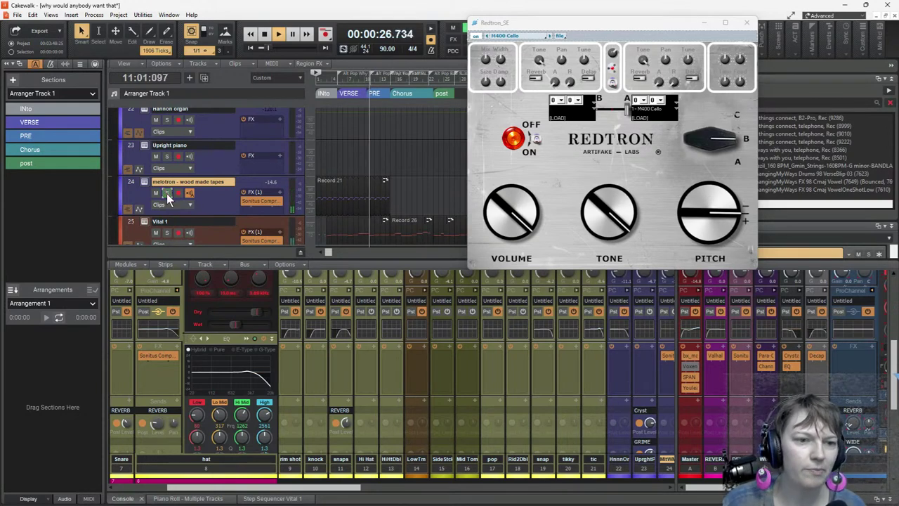
{"action": "left_click", "coordinate": [166, 193]}
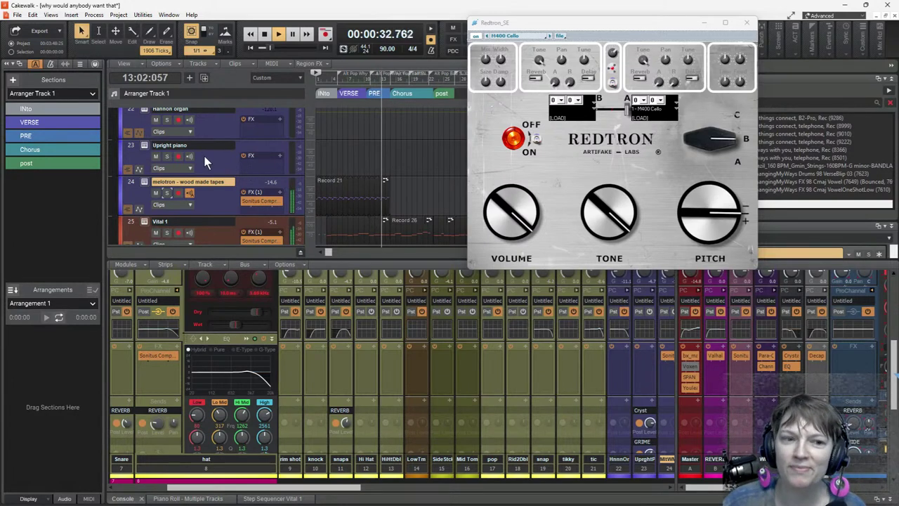
{"action": "scroll", "coordinate": [206, 168], "scroll_direction": "down", "scroll_amount": 2}
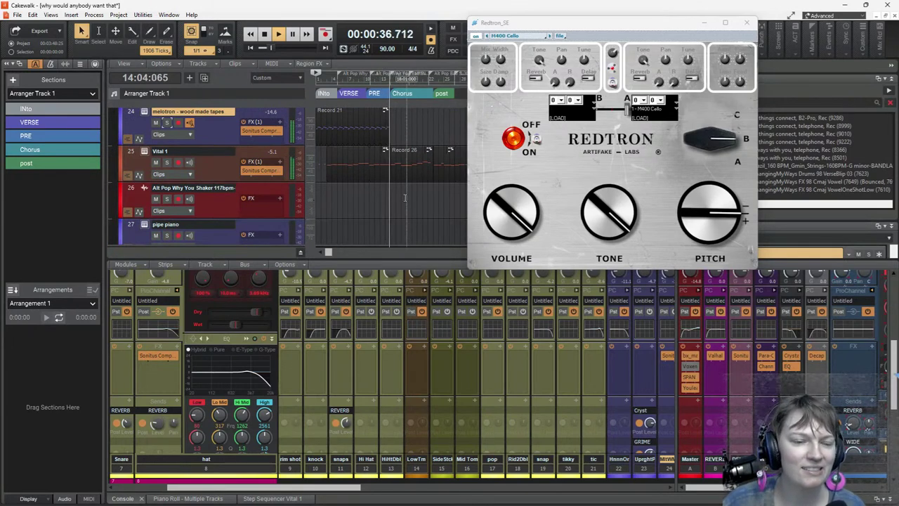
{"action": "key", "text": "space"}
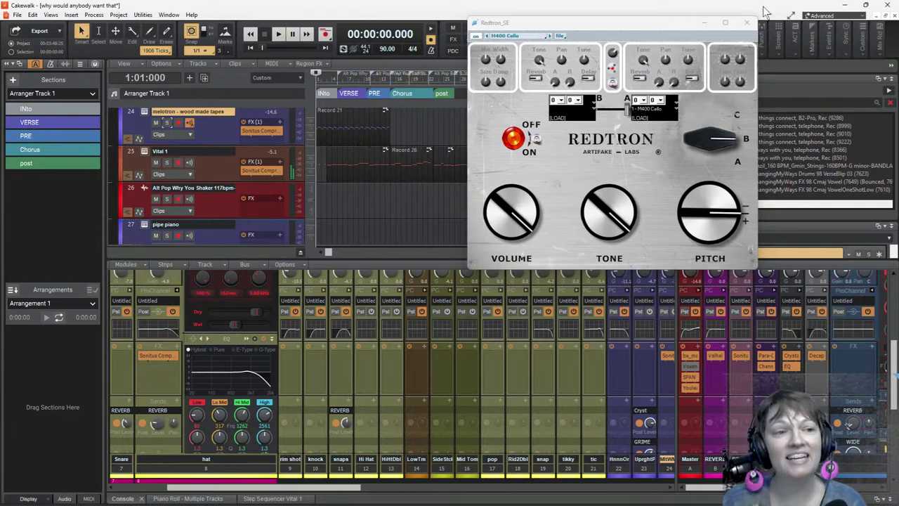
{"action": "left_click", "coordinate": [748, 26]}
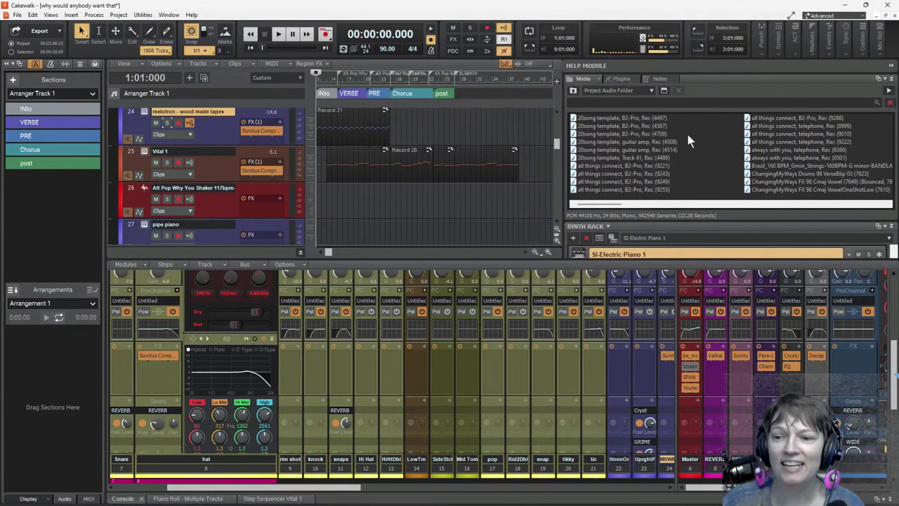
Step: Look over the song's tracks and the two Sitala drum tracks' clips across the VERSE, PRE and Chorus sections
{"action": "scroll", "coordinate": [441, 191], "scroll_direction": "up", "scroll_amount": 5}
{"action": "scroll", "coordinate": [439, 190], "scroll_direction": "up", "scroll_amount": 5}
{"action": "scroll", "coordinate": [435, 197], "scroll_direction": "down", "scroll_amount": 5}
{"action": "scroll", "coordinate": [420, 220], "scroll_direction": "down", "scroll_amount": 2, "text": "ctrl"}
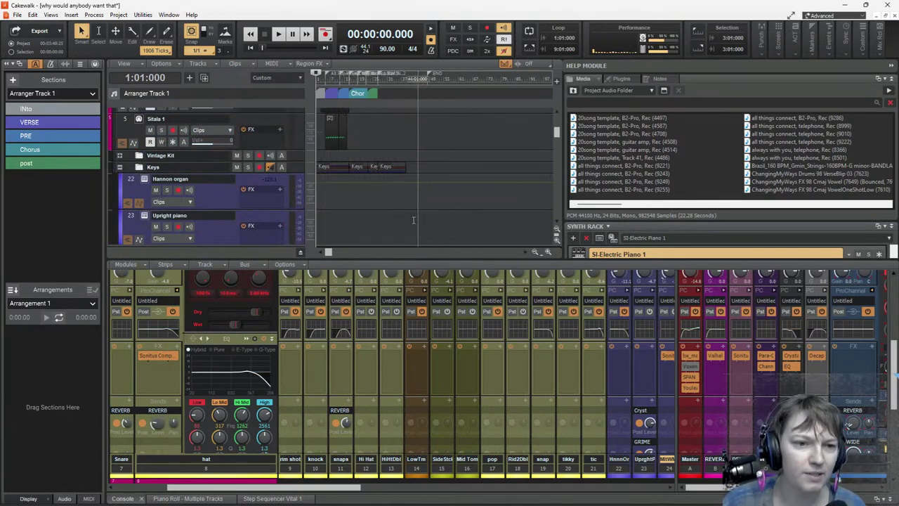
{"action": "scroll", "coordinate": [359, 202], "scroll_direction": "up", "scroll_amount": 4}
{"action": "scroll", "coordinate": [359, 201], "scroll_direction": "down", "scroll_amount": 3}
{"action": "scroll", "coordinate": [359, 201], "scroll_direction": "up", "scroll_amount": 1}
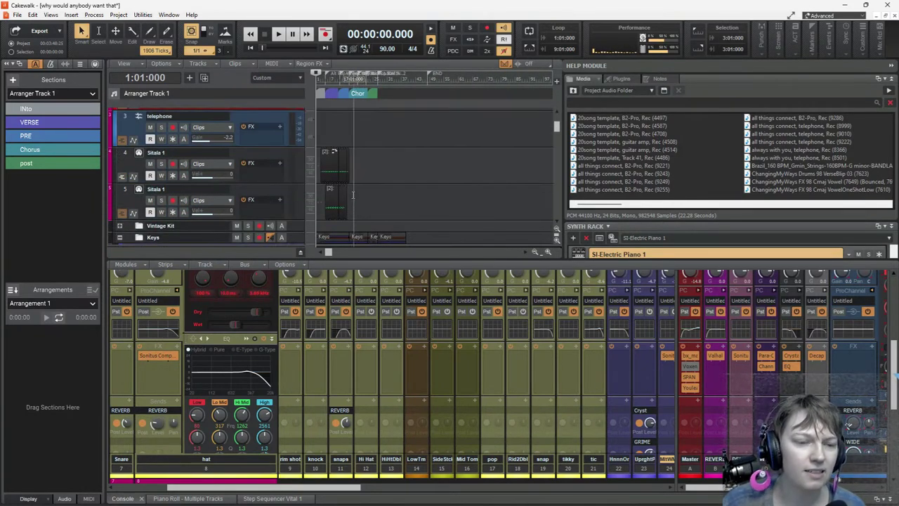
{"action": "scroll", "coordinate": [359, 201], "scroll_direction": "up", "scroll_amount": 4, "text": "ctrl"}
{"action": "scroll", "coordinate": [490, 163], "scroll_direction": "right", "scroll_amount": 3}
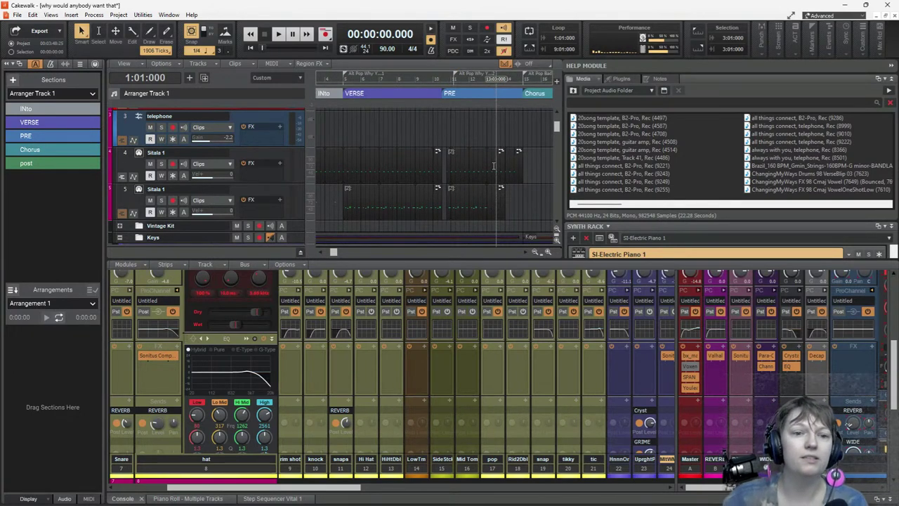
{"action": "scroll", "coordinate": [497, 149], "scroll_direction": "right", "scroll_amount": 7}
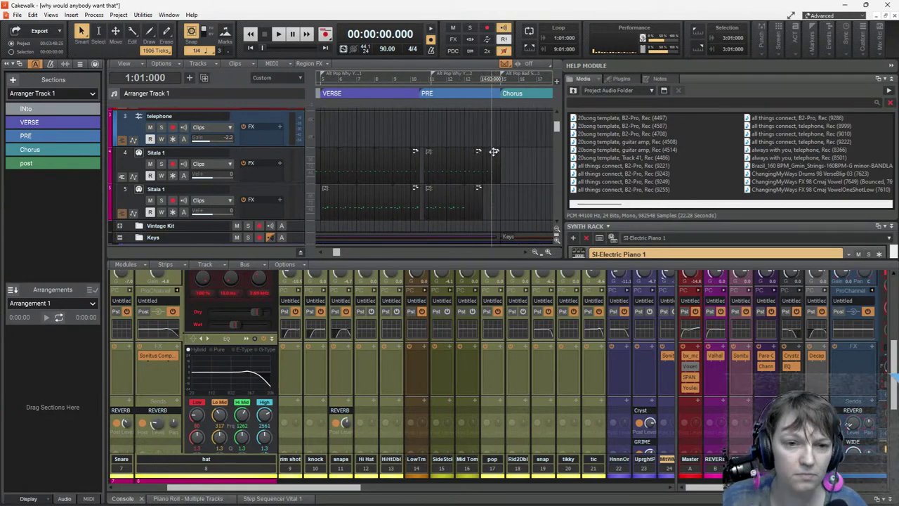
{"action": "scroll", "coordinate": [498, 149], "scroll_direction": "down", "scroll_amount": 1}
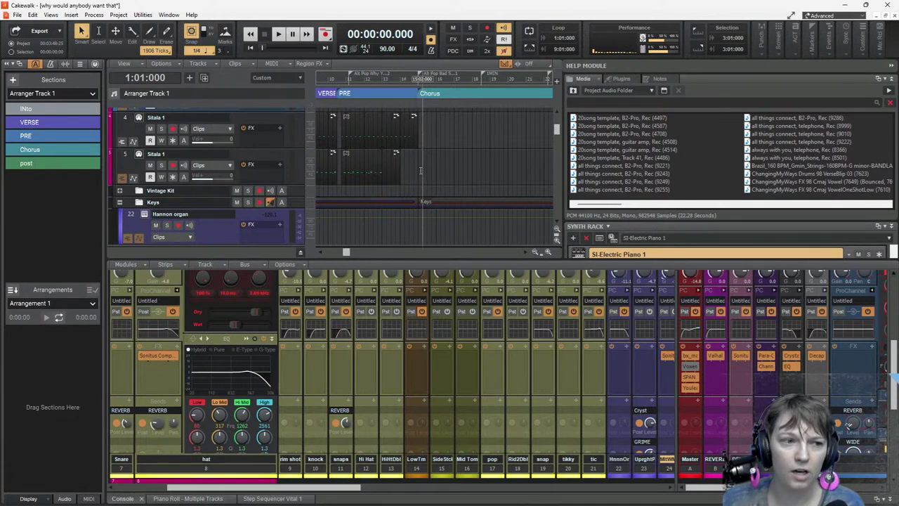
Step: Browse the PTN MIDI Patterns location in the media browser and go up to its parent folder
{"action": "left_click", "coordinate": [619, 91]}
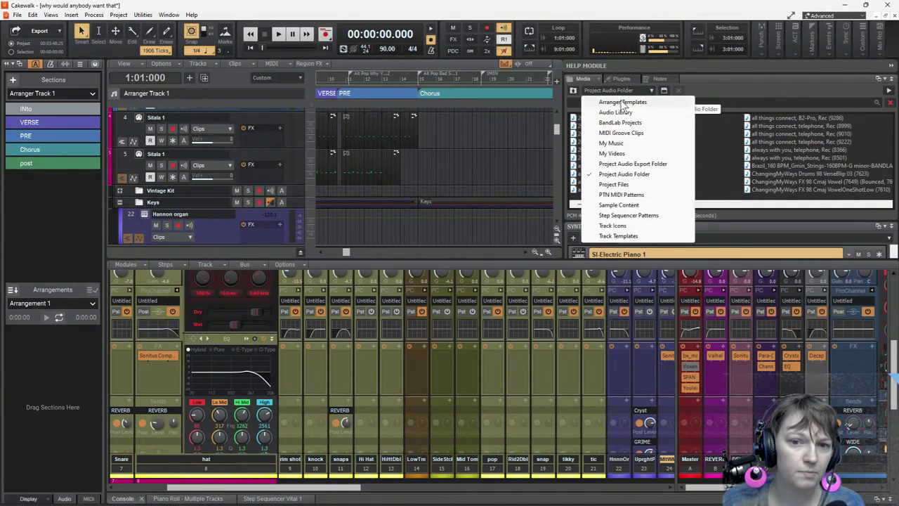
{"action": "left_click", "coordinate": [633, 198]}
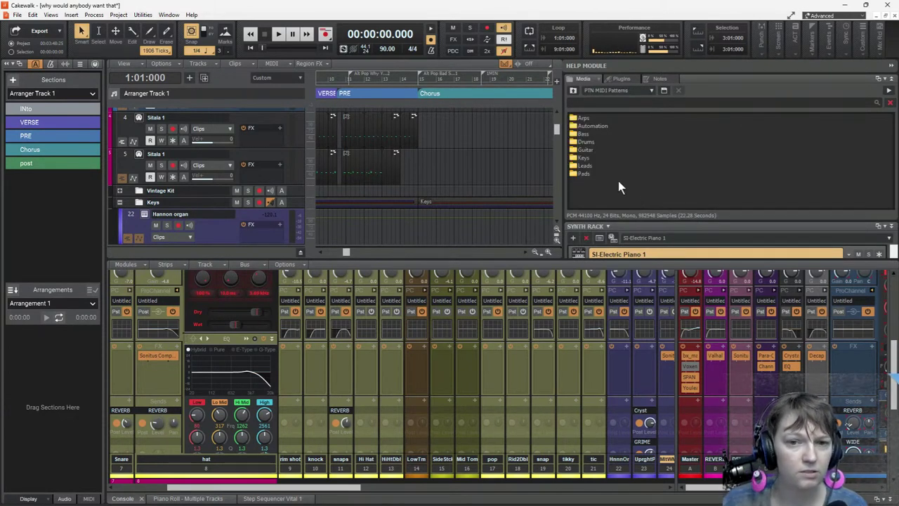
{"action": "left_click", "coordinate": [572, 90]}
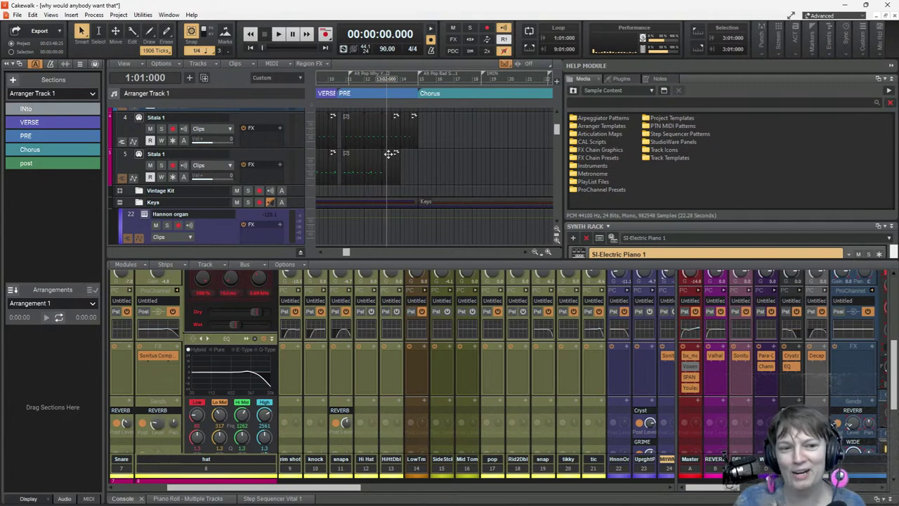
Step: Place the playhead at bar 11 in the PRE section and close the project, saving its changes
{"action": "left_click", "coordinate": [355, 96]}
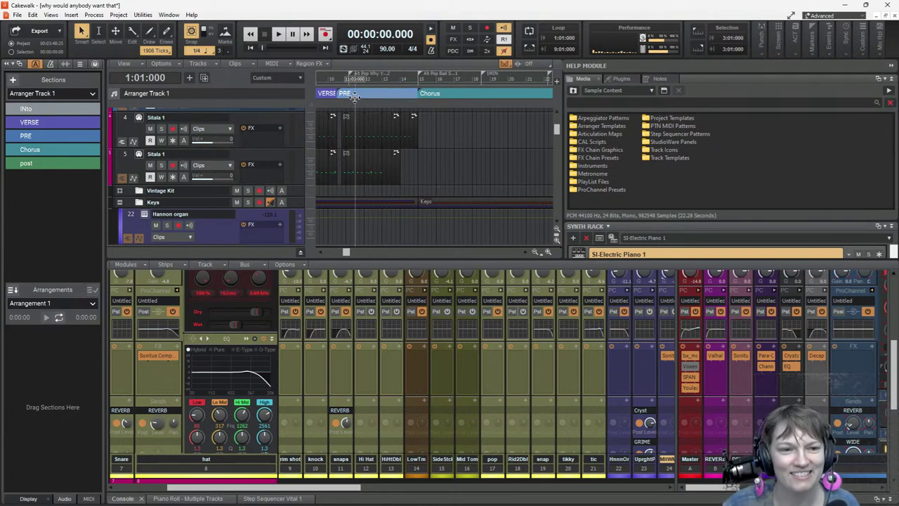
{"action": "left_click", "coordinate": [346, 217]}
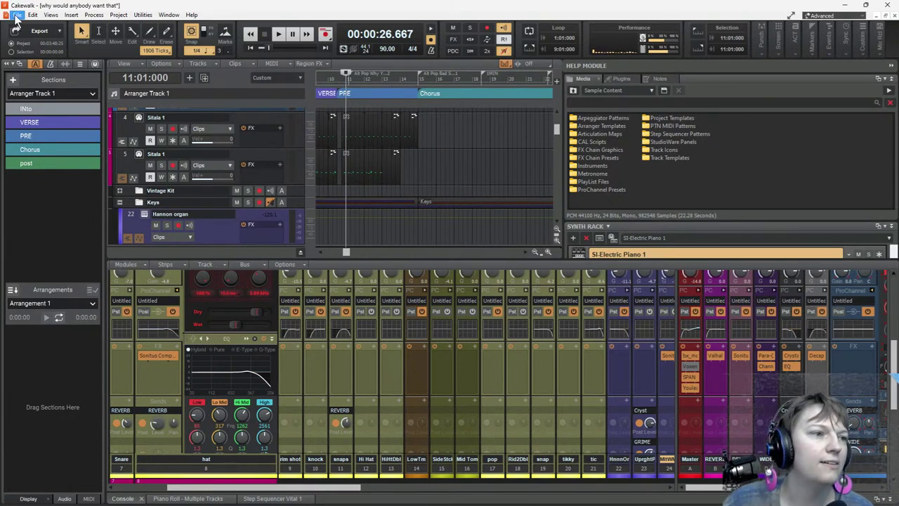
{"action": "left_click", "coordinate": [17, 14]}
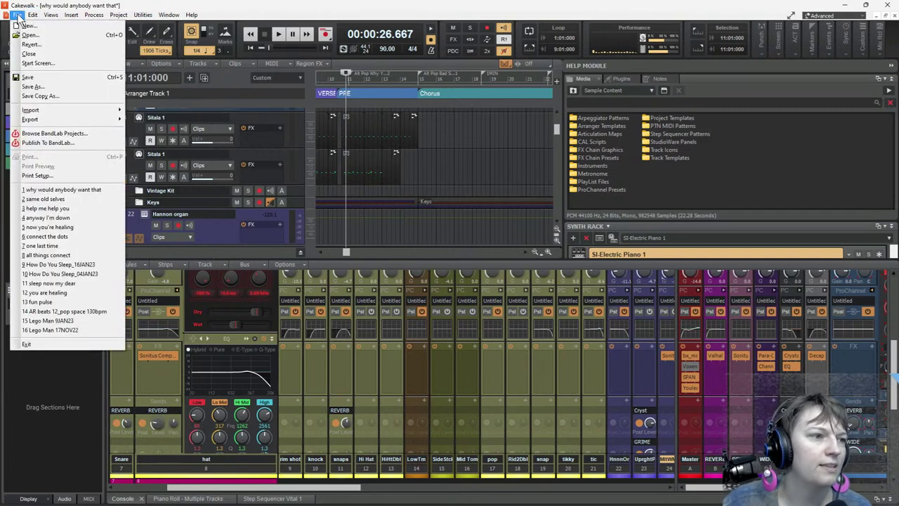
{"action": "left_click", "coordinate": [31, 54]}
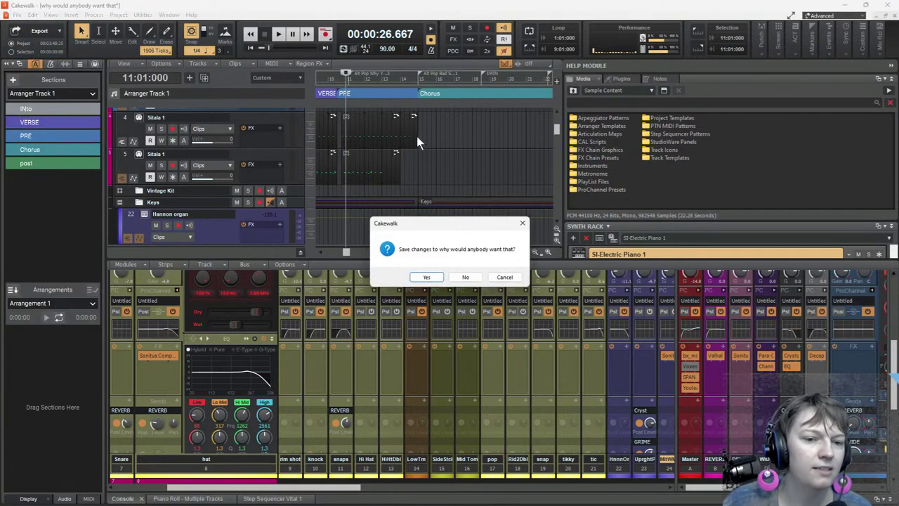
{"action": "left_click", "coordinate": [434, 277]}
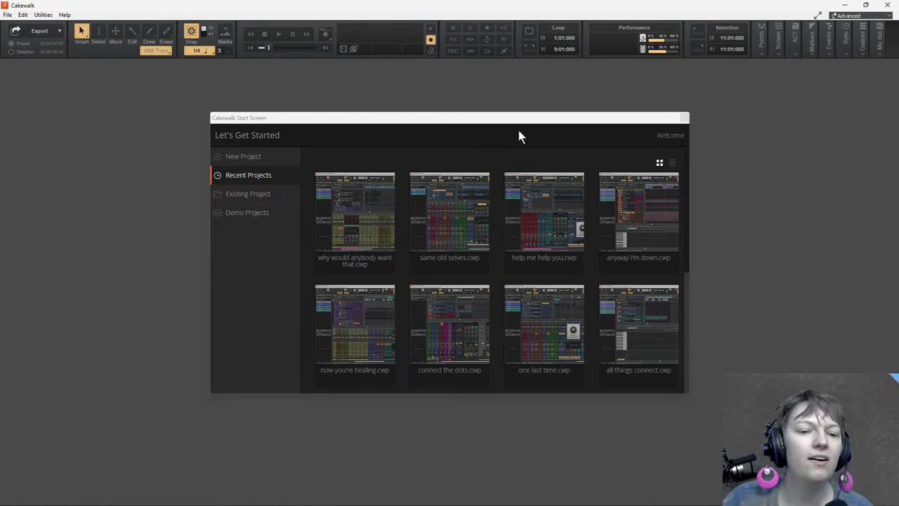
Step: Open the existing project "open your heart" from the 20song template folder
{"action": "left_click", "coordinate": [252, 194]}
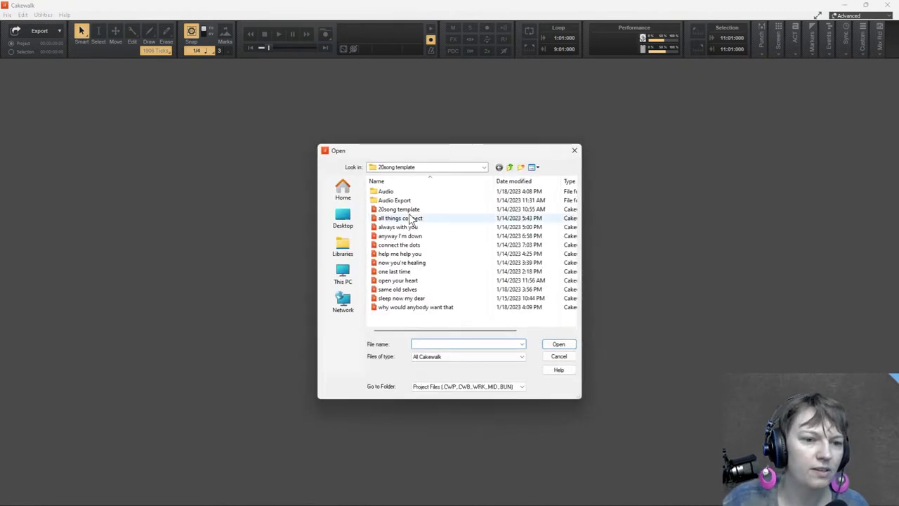
{"action": "left_click", "coordinate": [407, 282]}
{"action": "double_click", "coordinate": [407, 282]}
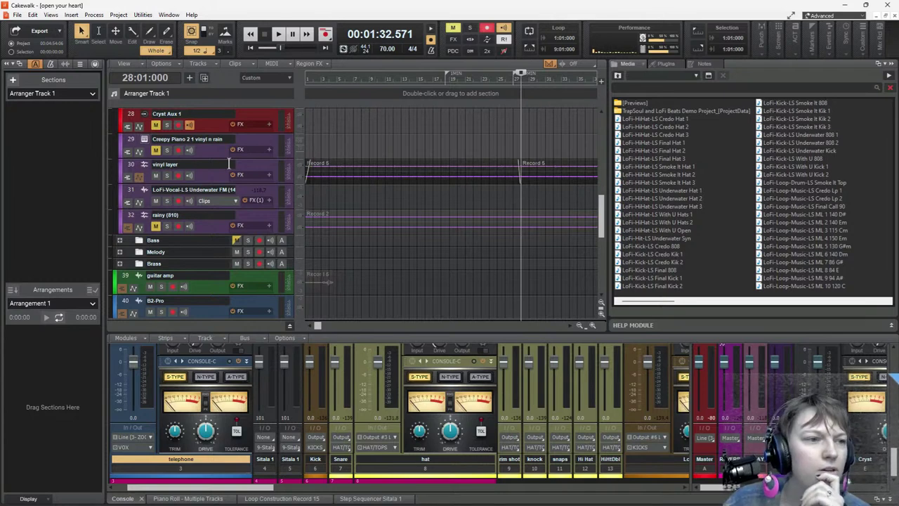
Step: Return to the start of the song and play it with the first tracks in view
{"action": "left_click", "coordinate": [250, 47]}
{"action": "scroll", "coordinate": [420, 168], "scroll_direction": "up", "scroll_amount": 1}
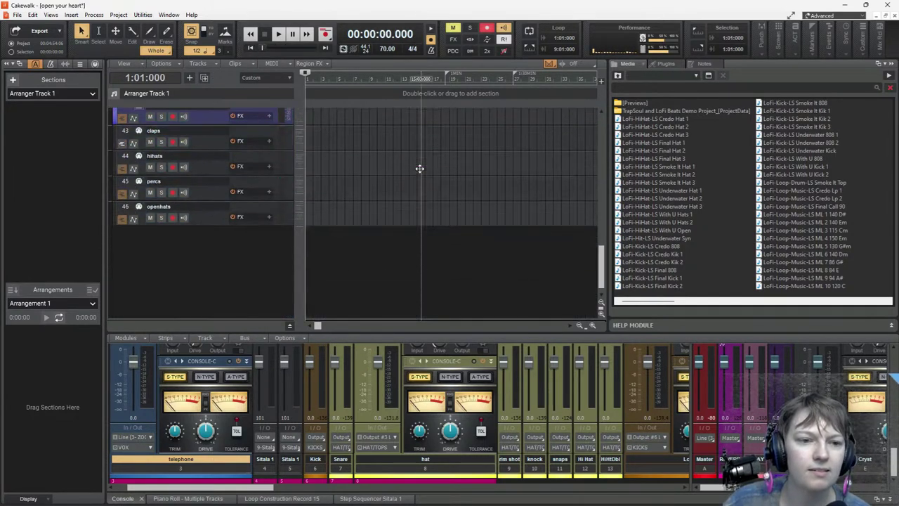
{"action": "scroll", "coordinate": [419, 168], "scroll_direction": "up", "scroll_amount": 10}
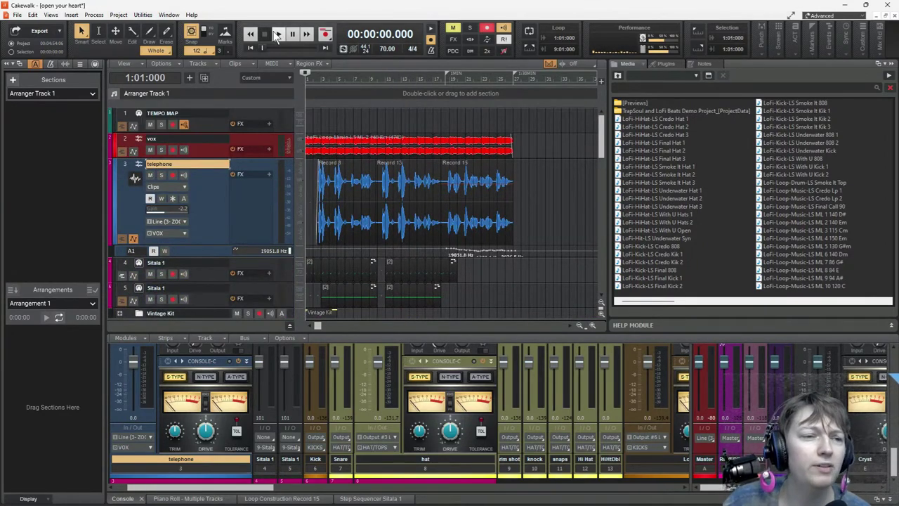
{"action": "left_click", "coordinate": [277, 34]}
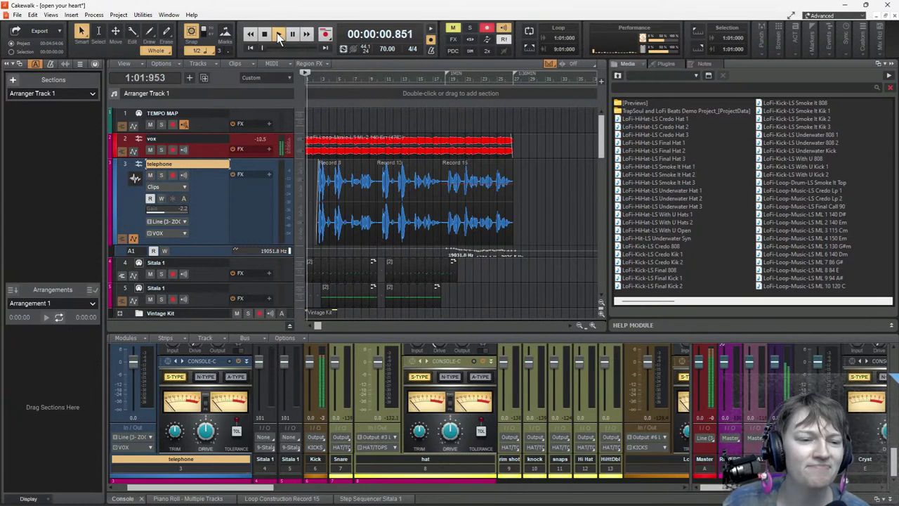
Step: Look through the full track list during playback, comparing the vox and telephone clips with the Sitala, Keys, Candy and lower tracks
{"action": "scroll", "coordinate": [400, 142], "scroll_direction": "down", "scroll_amount": 3}
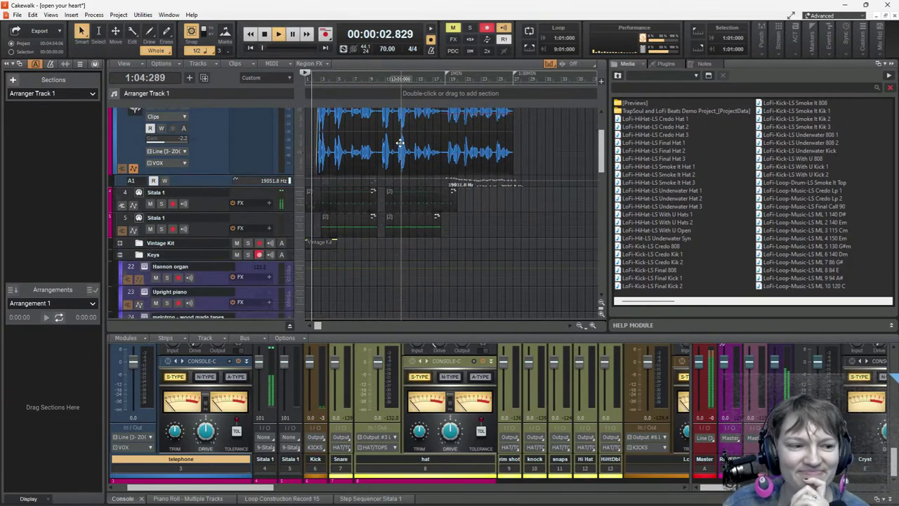
{"action": "scroll", "coordinate": [400, 143], "scroll_direction": "down", "scroll_amount": 3}
{"action": "scroll", "coordinate": [400, 142], "scroll_direction": "down", "scroll_amount": 3}
{"action": "scroll", "coordinate": [399, 143], "scroll_direction": "down", "scroll_amount": 3}
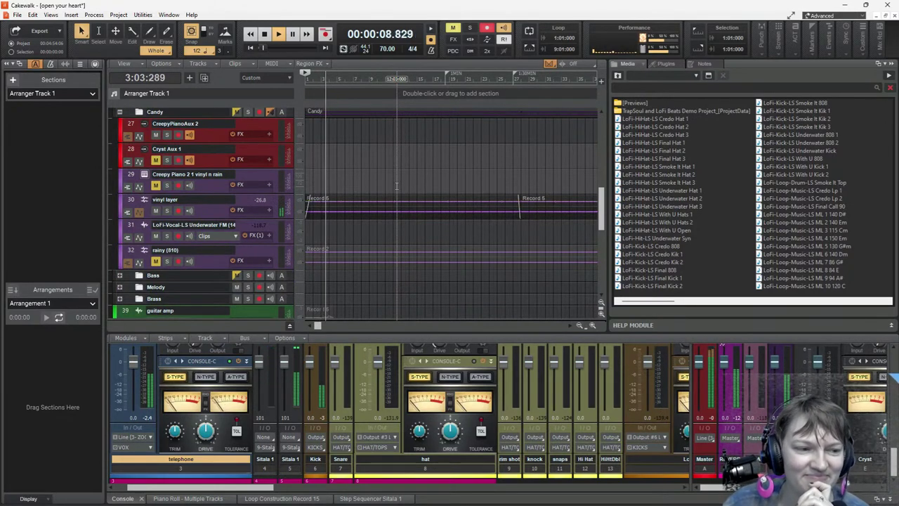
{"action": "scroll", "coordinate": [396, 186], "scroll_direction": "down", "scroll_amount": 3}
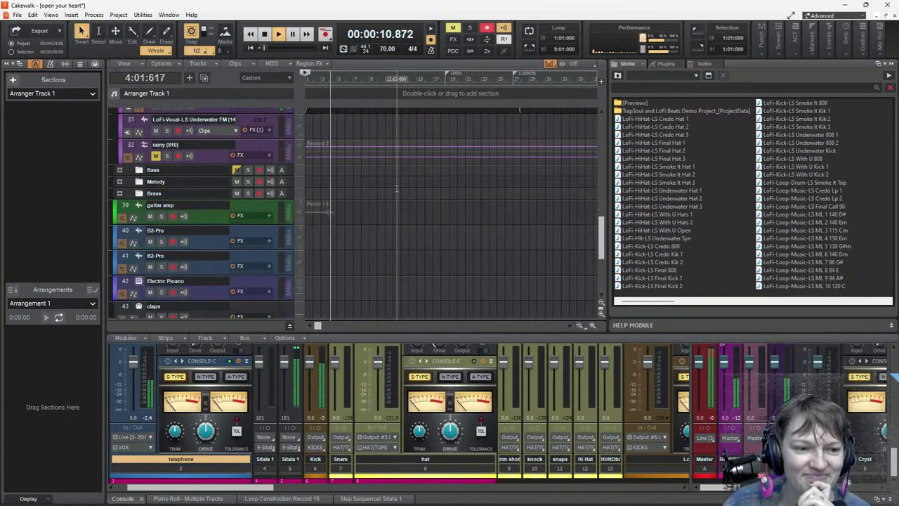
{"action": "scroll", "coordinate": [398, 188], "scroll_direction": "down", "scroll_amount": 3}
{"action": "scroll", "coordinate": [404, 189], "scroll_direction": "up", "scroll_amount": 10}
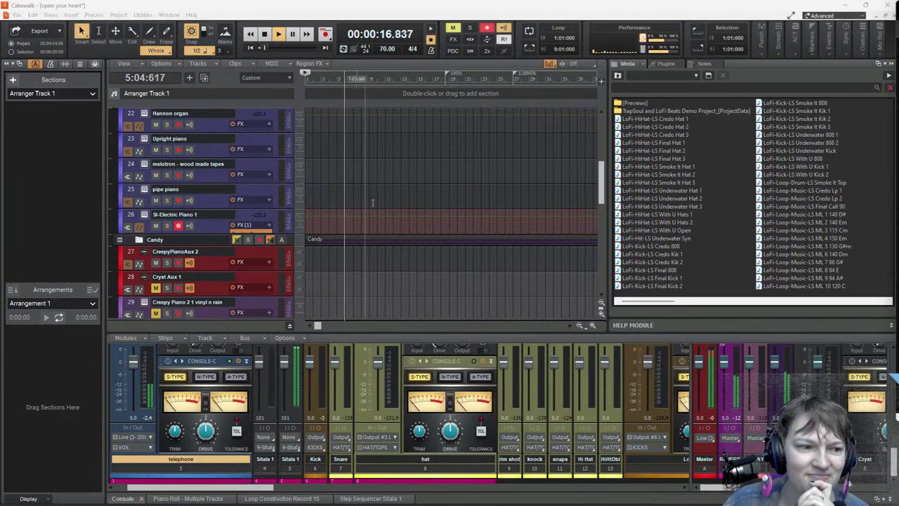
{"action": "scroll", "coordinate": [354, 212], "scroll_direction": "up", "scroll_amount": 10}
{"action": "left_click", "coordinate": [389, 221]}
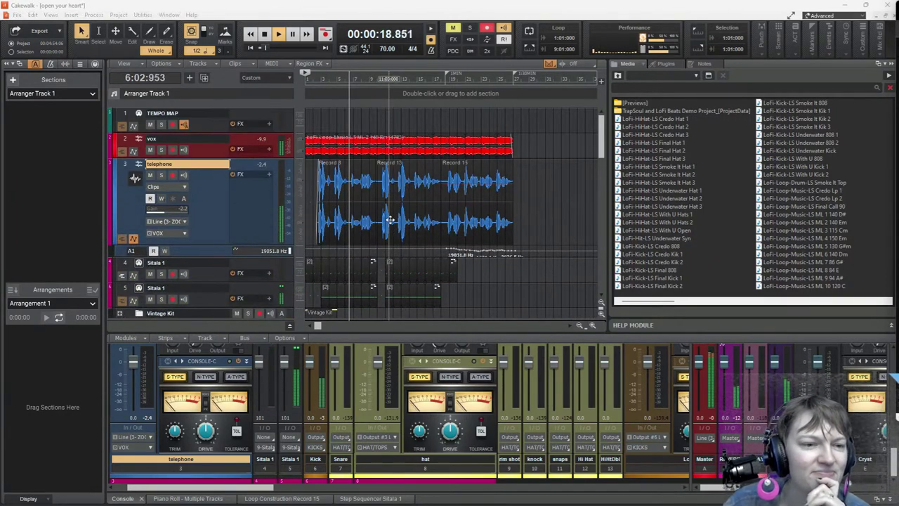
{"action": "scroll", "coordinate": [389, 220], "scroll_direction": "down", "scroll_amount": 10}
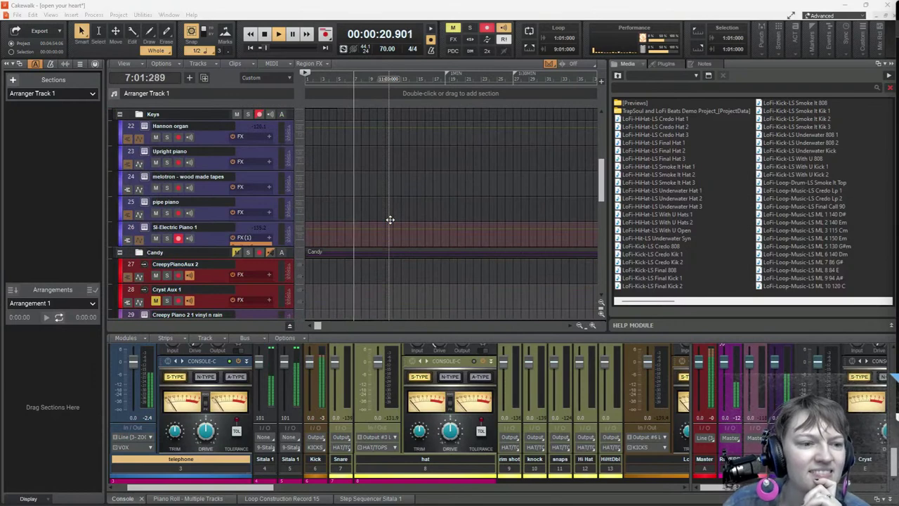
{"action": "scroll", "coordinate": [390, 220], "scroll_direction": "down", "scroll_amount": 3}
{"action": "scroll", "coordinate": [390, 220], "scroll_direction": "down", "scroll_amount": 6}
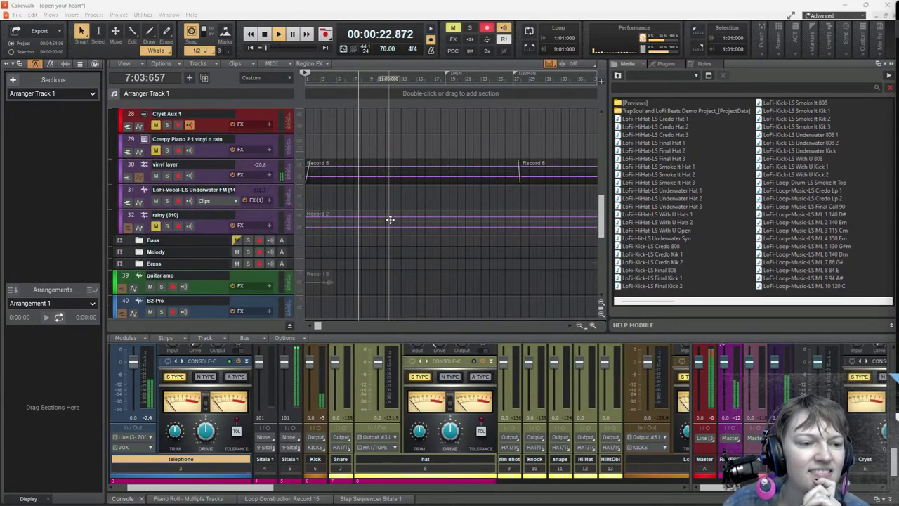
{"action": "scroll", "coordinate": [390, 219], "scroll_direction": "up", "scroll_amount": 15}
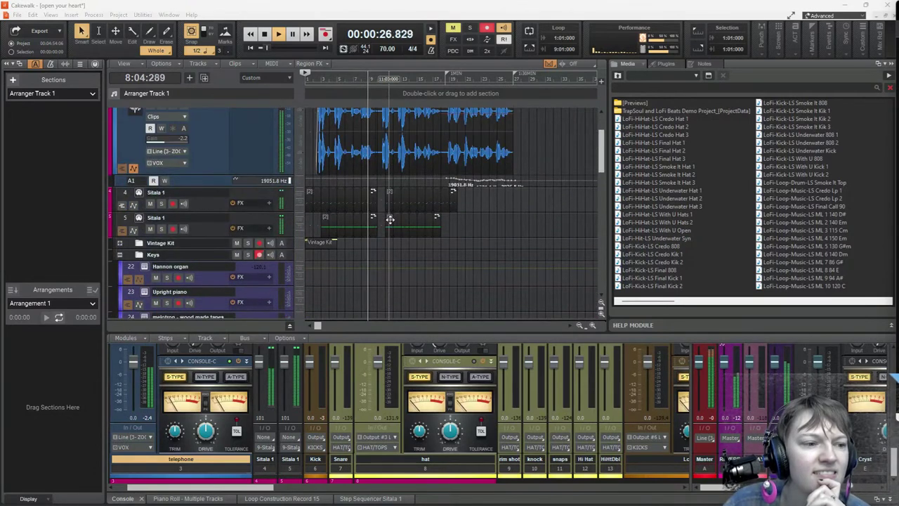
{"action": "scroll", "coordinate": [388, 217], "scroll_direction": "up", "scroll_amount": 3}
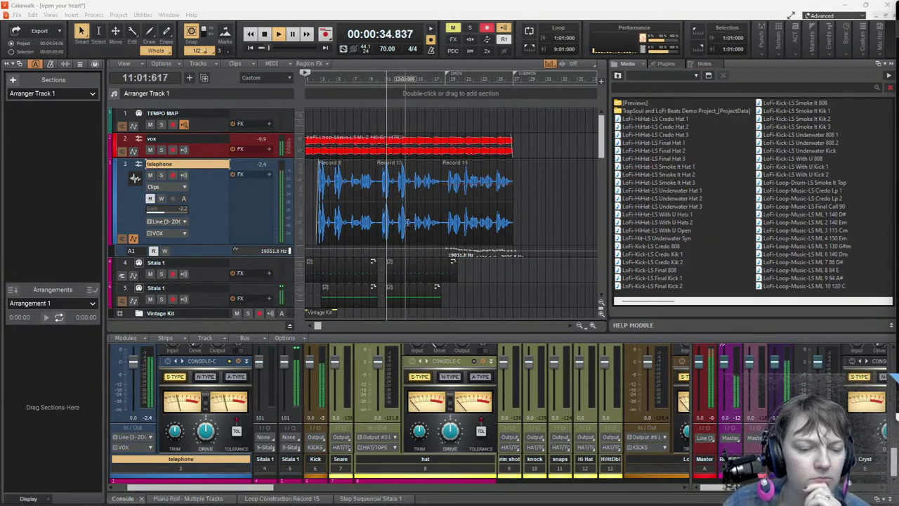
{"action": "scroll", "coordinate": [475, 245], "scroll_direction": "down", "scroll_amount": 4}
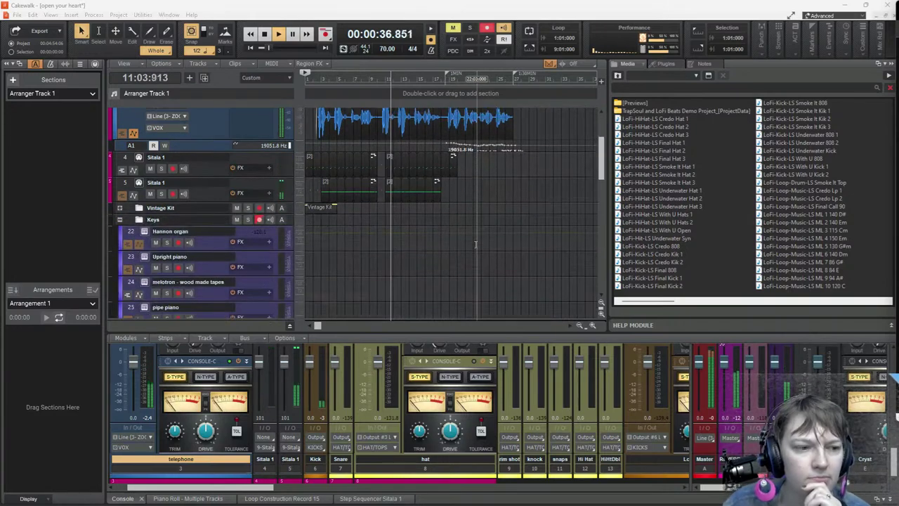
{"action": "scroll", "coordinate": [476, 244], "scroll_direction": "down", "scroll_amount": 6}
{"action": "scroll", "coordinate": [476, 245], "scroll_direction": "up", "scroll_amount": 2}
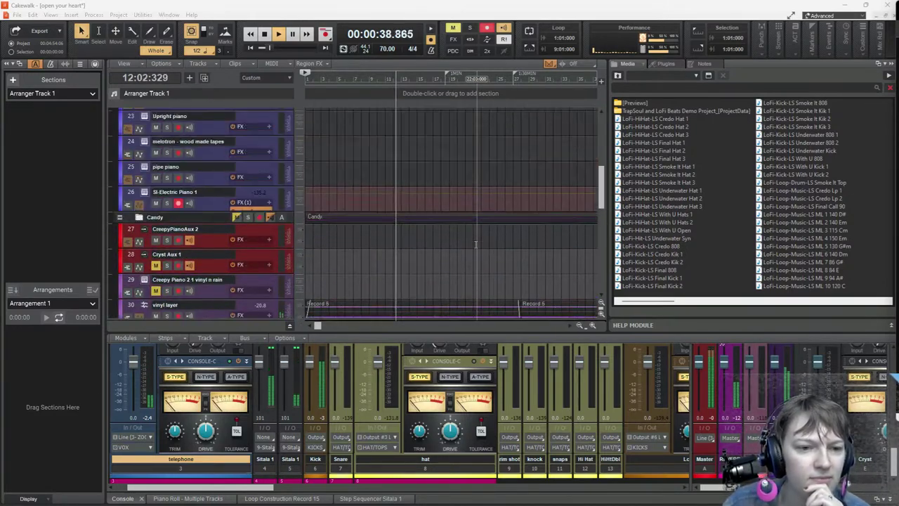
{"action": "scroll", "coordinate": [476, 244], "scroll_direction": "up", "scroll_amount": 15}
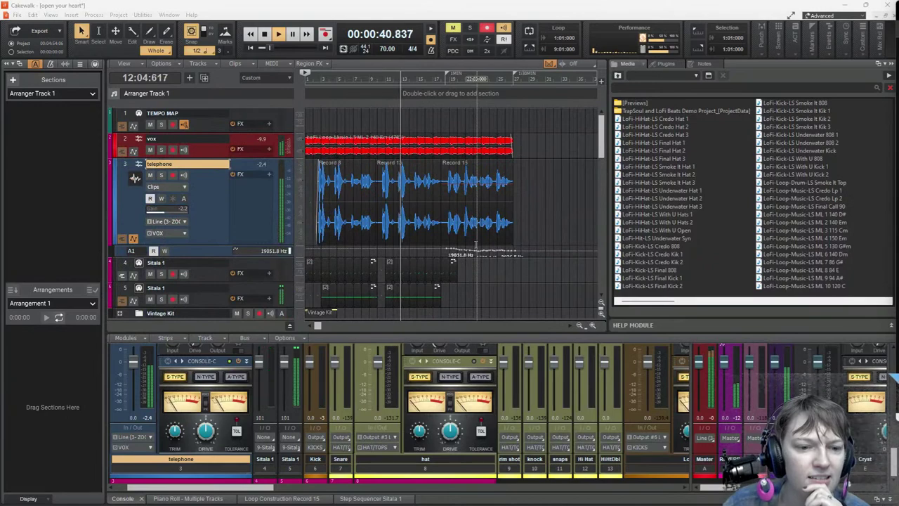
{"action": "scroll", "coordinate": [476, 244], "scroll_direction": "down", "scroll_amount": 7}
{"action": "scroll", "coordinate": [476, 244], "scroll_direction": "up", "scroll_amount": 7}
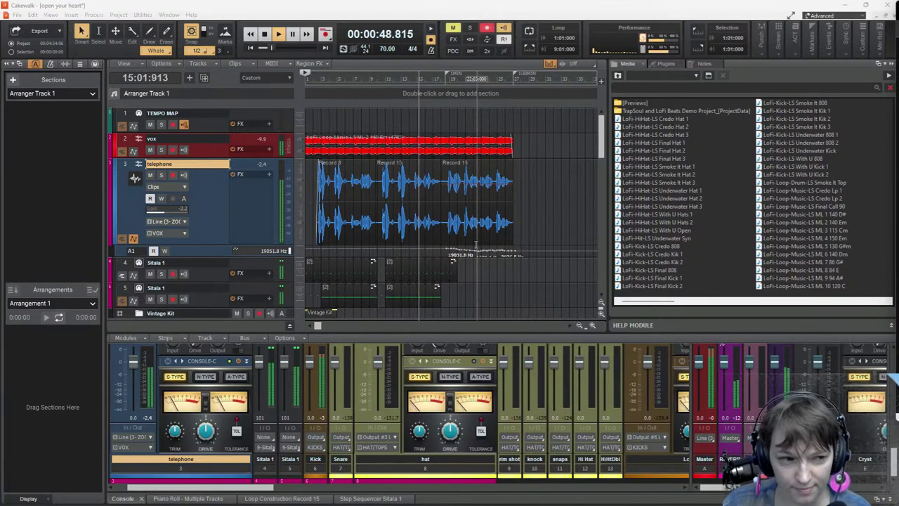
Step: Rename the "vox" track as "loop"
{"action": "double_click", "coordinate": [186, 139]}
{"action": "type", "text": "loop"}
{"action": "key", "text": "Return"}
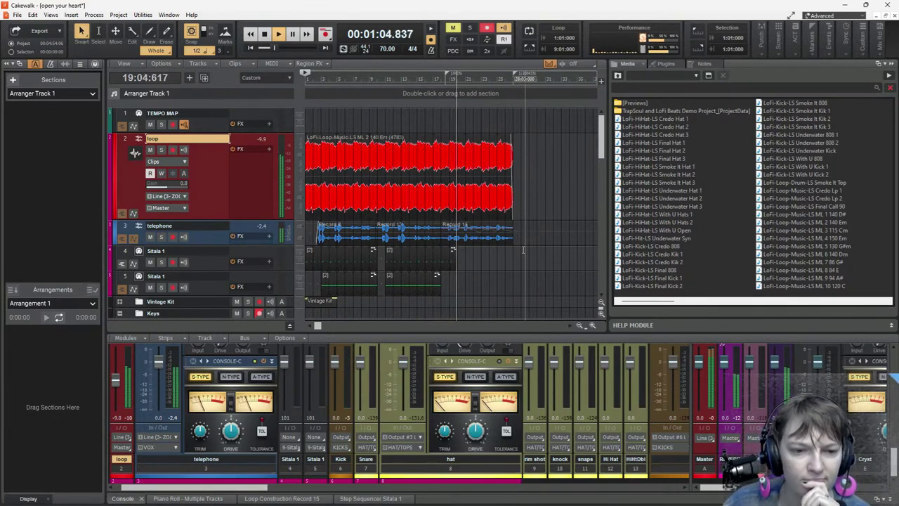
Step: Enlarge the console beneath the tracks and examine the telephone channel's EQ, effects and sends
{"action": "scroll", "coordinate": [524, 257], "scroll_direction": "down", "scroll_amount": 3}
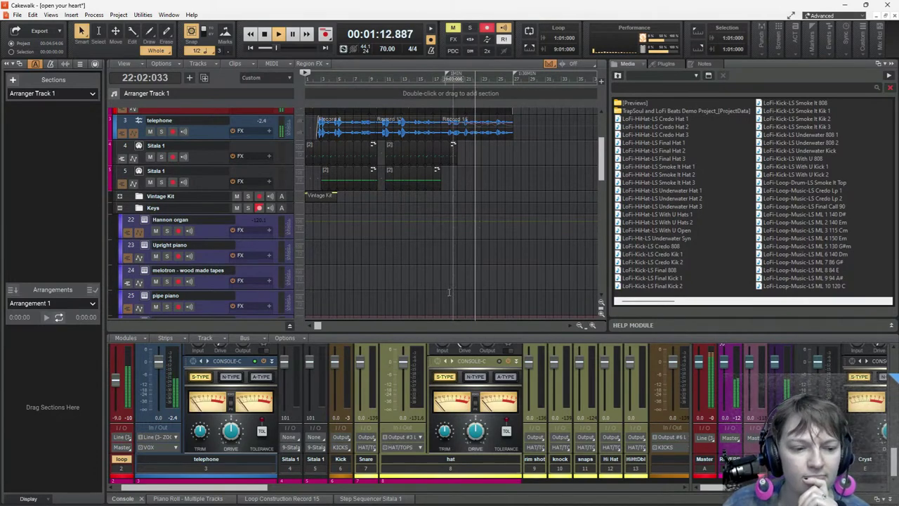
{"action": "left_click_drag", "start_coordinate": [431, 318], "coordinate": [424, 206]}
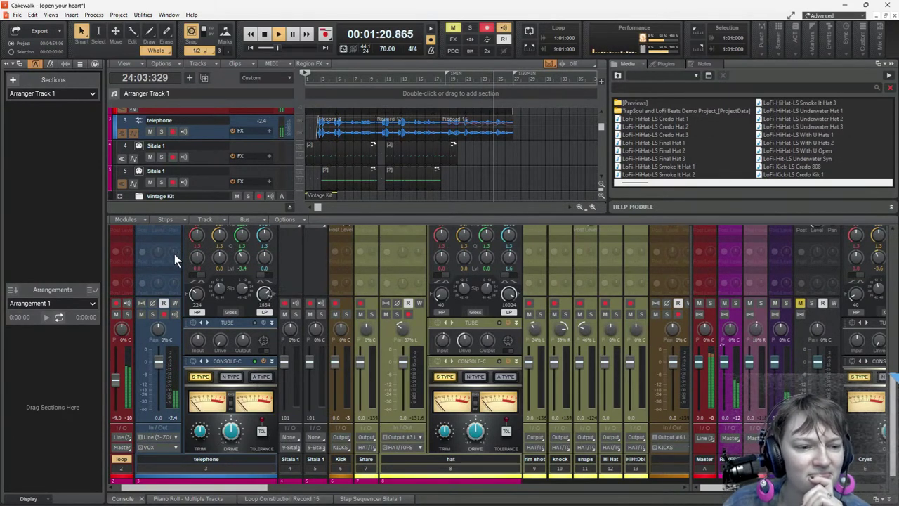
{"action": "scroll", "coordinate": [175, 253], "scroll_direction": "up", "scroll_amount": 4}
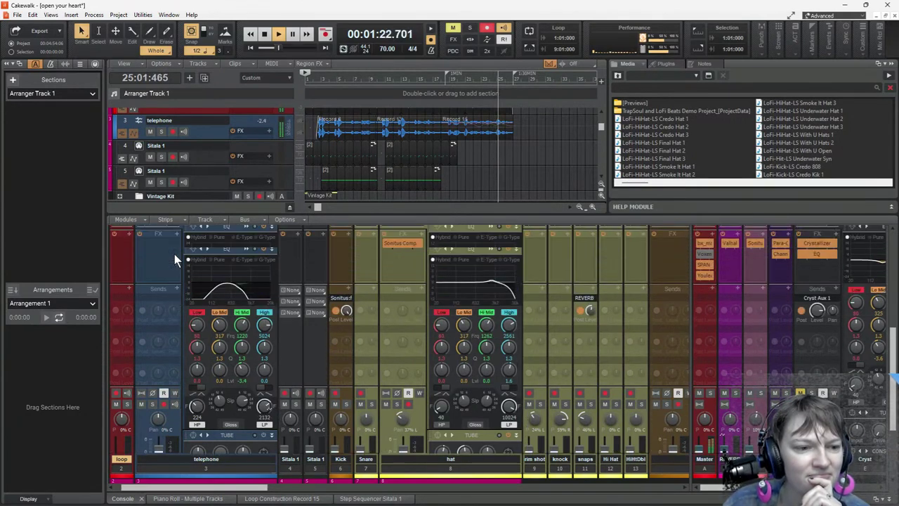
Step: Review the telephone channel's compressor and EQ, stop playback, and bring the loop track into view
{"action": "scroll", "coordinate": [174, 257], "scroll_direction": "up", "scroll_amount": 5}
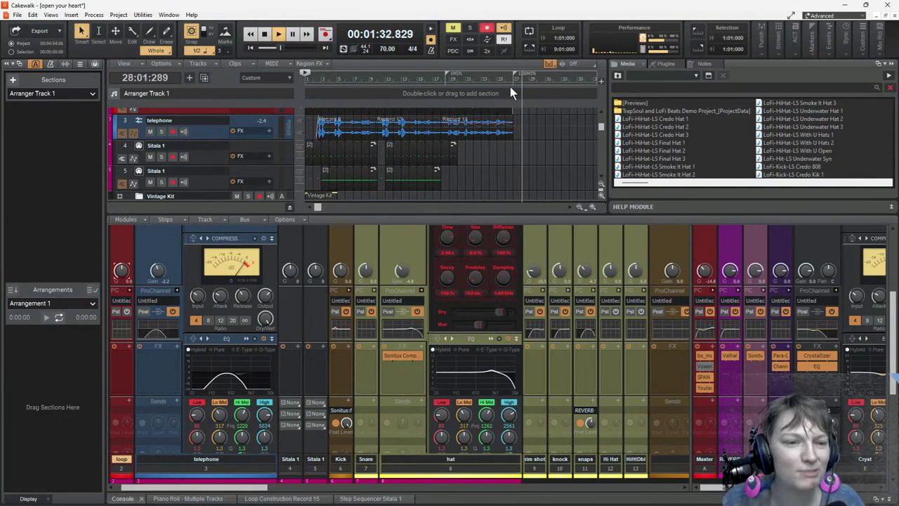
{"action": "key", "text": "space"}
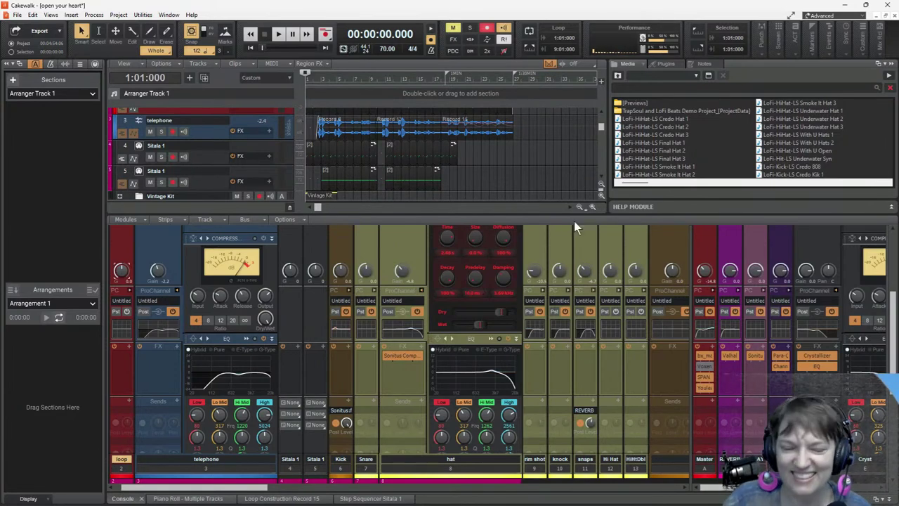
{"action": "scroll", "coordinate": [181, 335], "scroll_direction": "down", "scroll_amount": 1}
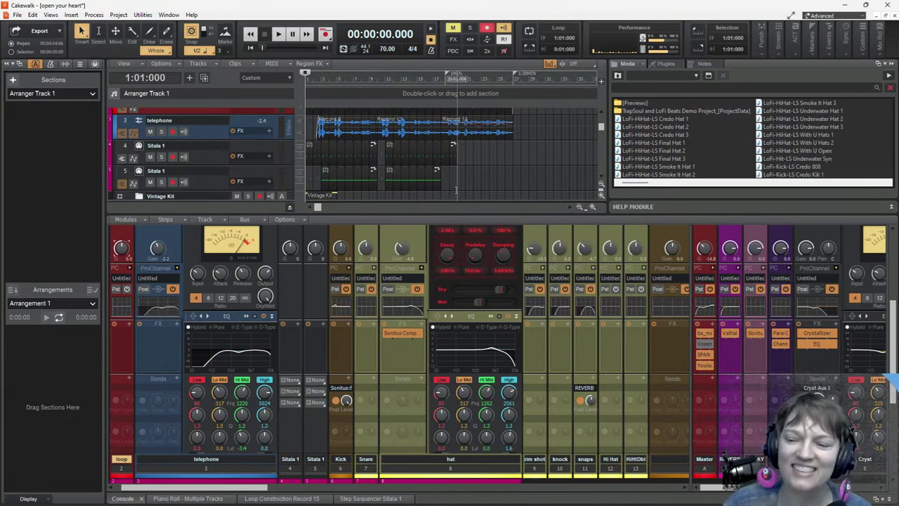
{"action": "scroll", "coordinate": [412, 151], "scroll_direction": "up", "scroll_amount": 3}
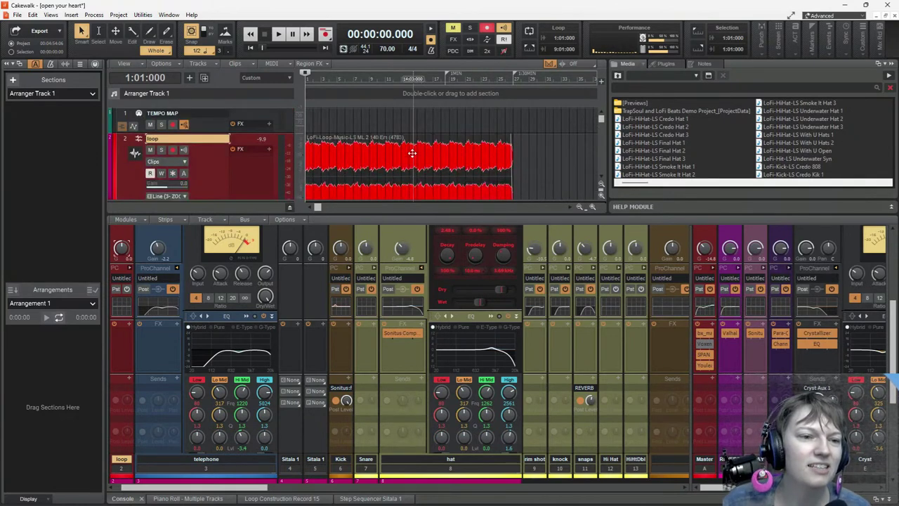
Step: Select the clip on the "loop" track, play the song's opening briefly, stop, and check the tracks below
{"action": "left_click", "coordinate": [363, 147]}
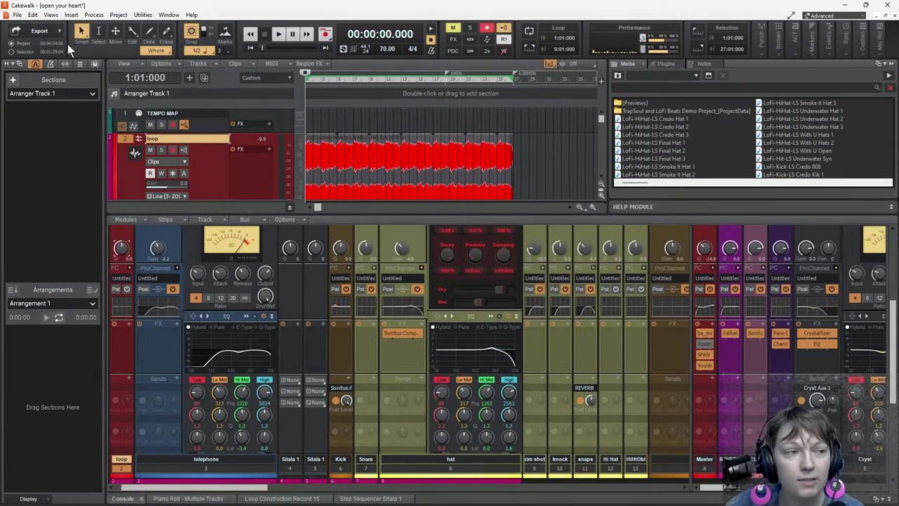
{"action": "left_click", "coordinate": [279, 37]}
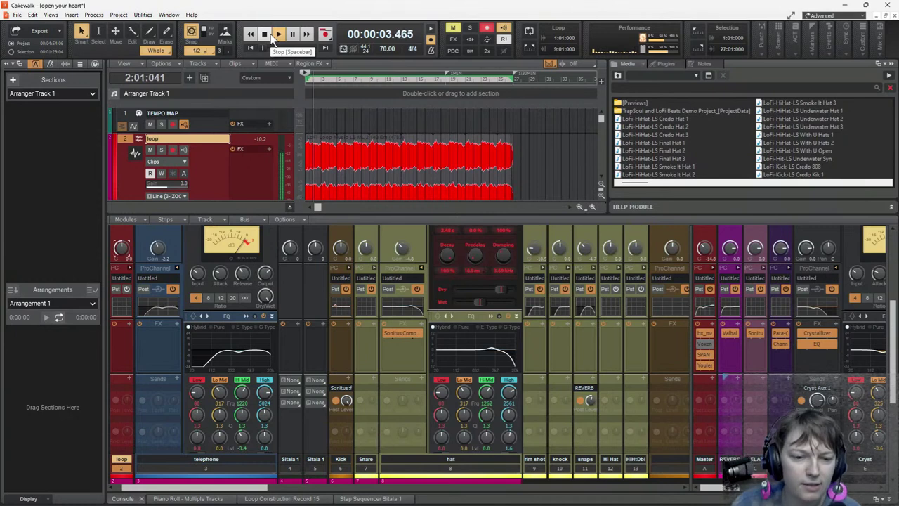
{"action": "left_click", "coordinate": [261, 35]}
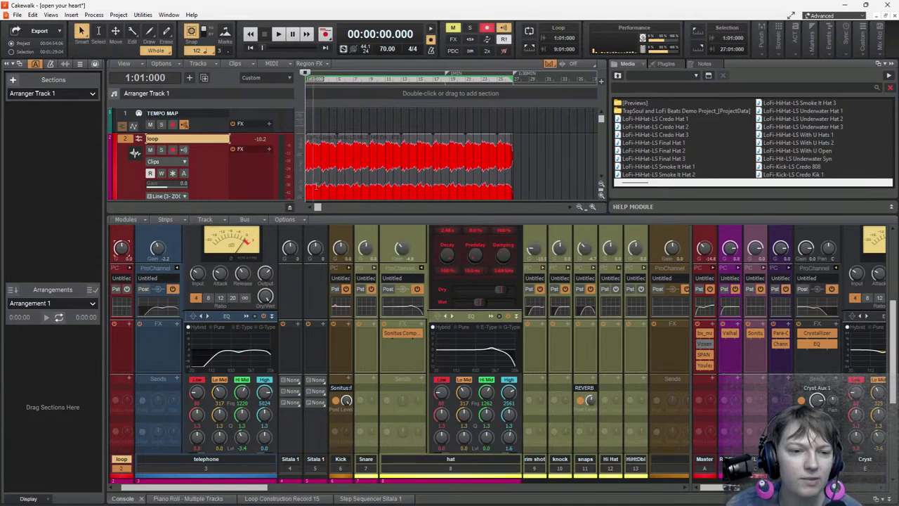
{"action": "scroll", "coordinate": [383, 172], "scroll_direction": "down", "scroll_amount": 3}
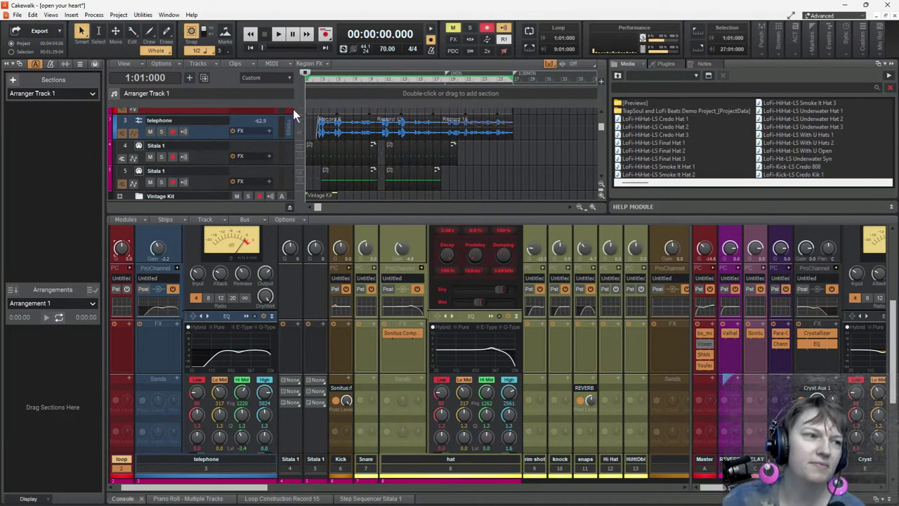
Step: Close the "open your heart" project without saving the changes
{"action": "left_click", "coordinate": [17, 15]}
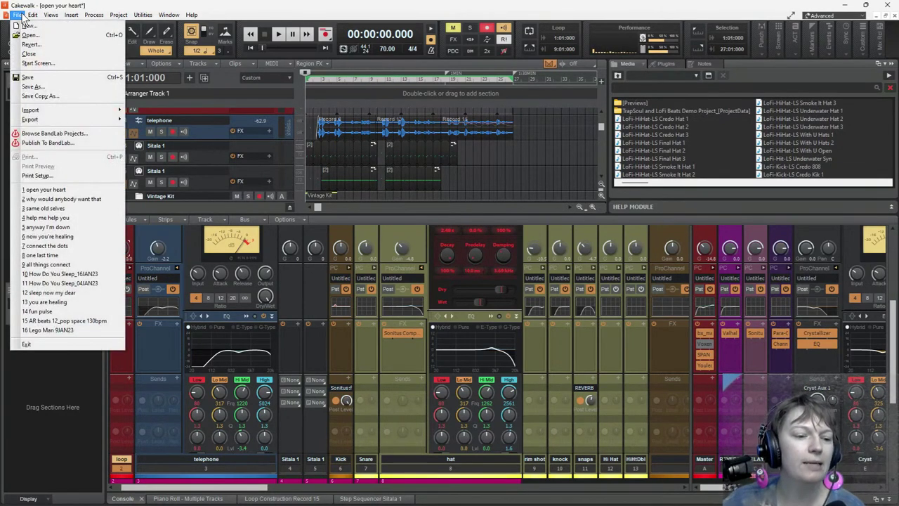
{"action": "left_click", "coordinate": [34, 53]}
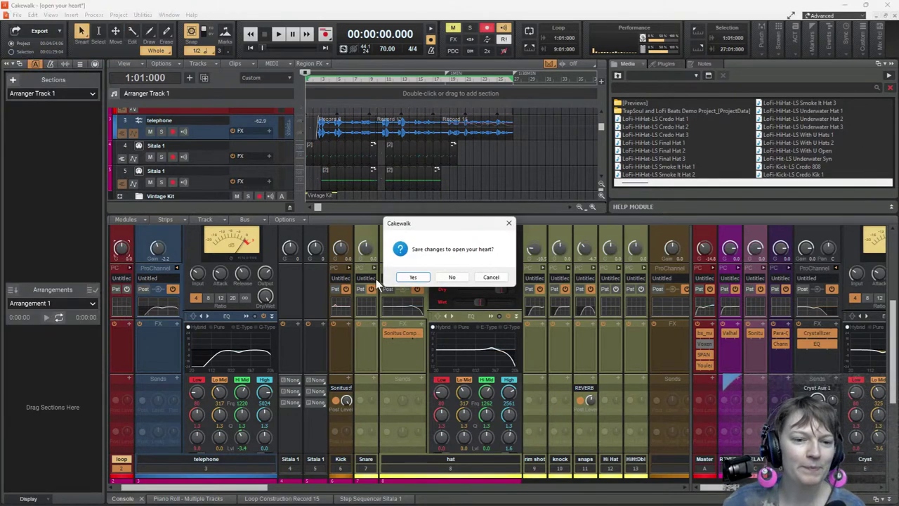
{"action": "left_click", "coordinate": [453, 276]}
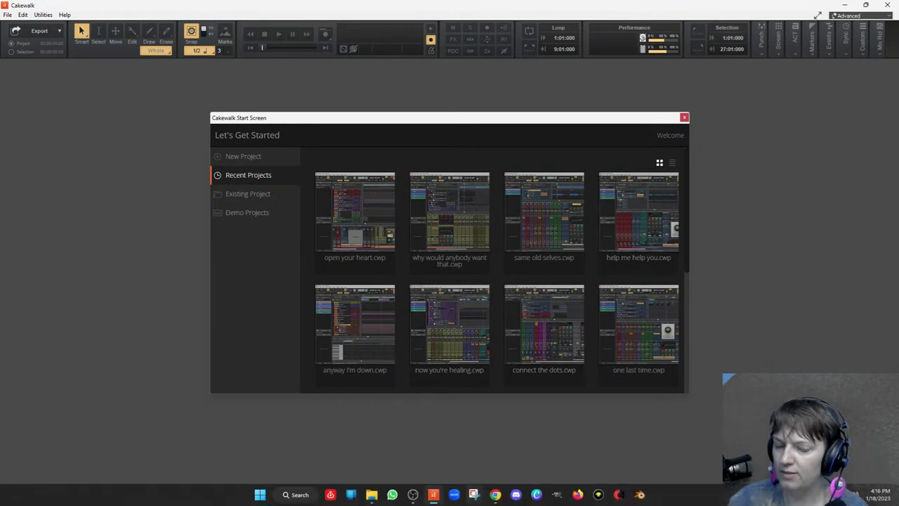
Step: Open the existing project "always with you" from the 20song template folder
{"action": "left_click", "coordinate": [372, 494]}
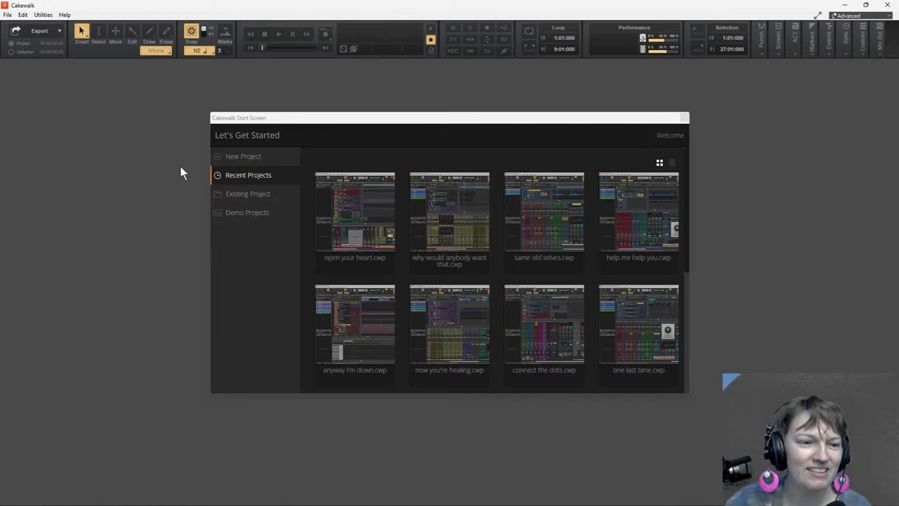
{"action": "left_click", "coordinate": [260, 197]}
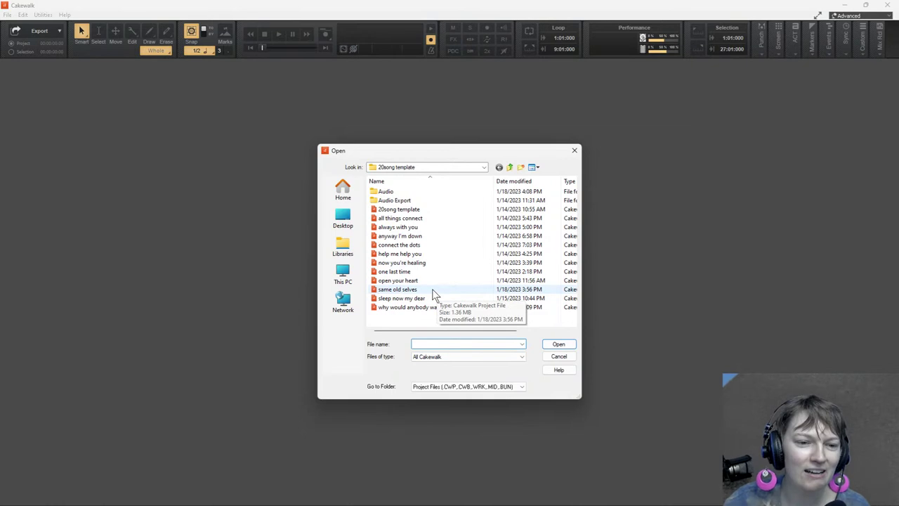
{"action": "double_click", "coordinate": [406, 228]}
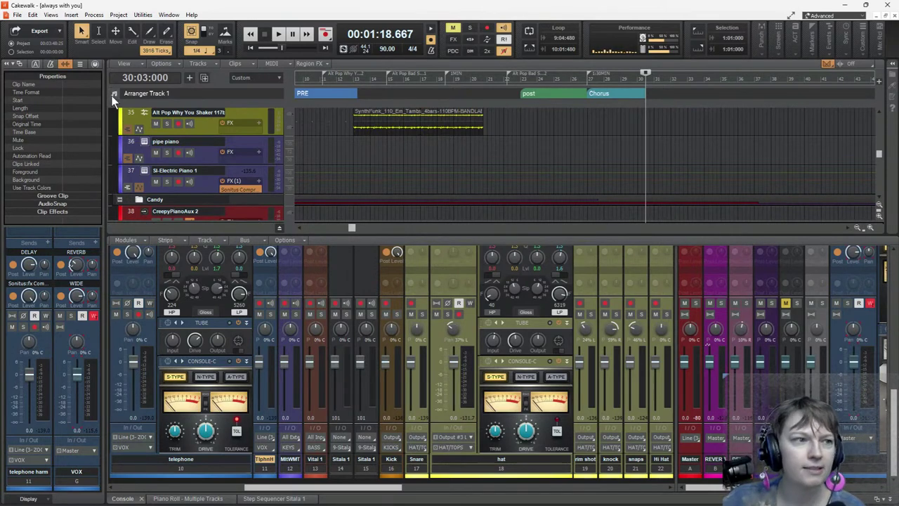
Step: Return to the start of the song, then place the playhead at measure 5 with the Upright piano track in view
{"action": "left_click", "coordinate": [250, 48]}
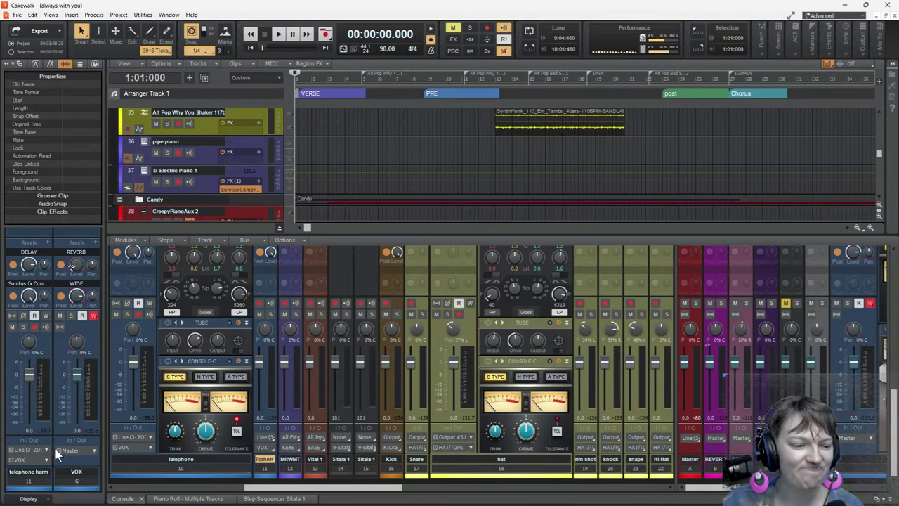
{"action": "scroll", "coordinate": [382, 171], "scroll_direction": "down", "scroll_amount": 1}
{"action": "scroll", "coordinate": [382, 171], "scroll_direction": "up", "scroll_amount": 5}
{"action": "left_click", "coordinate": [432, 160]}
{"action": "scroll", "coordinate": [432, 160], "scroll_direction": "down", "scroll_amount": 2}
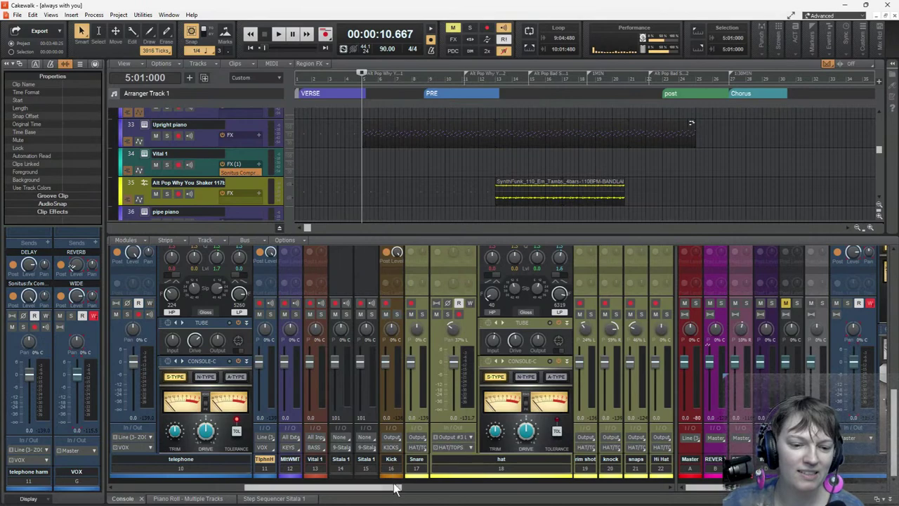
Step: Look across the console channels and expand the Upright piano's ProChannel to examine its compressor, EQ and sends
{"action": "left_click_drag", "start_coordinate": [394, 487], "coordinate": [224, 490]}
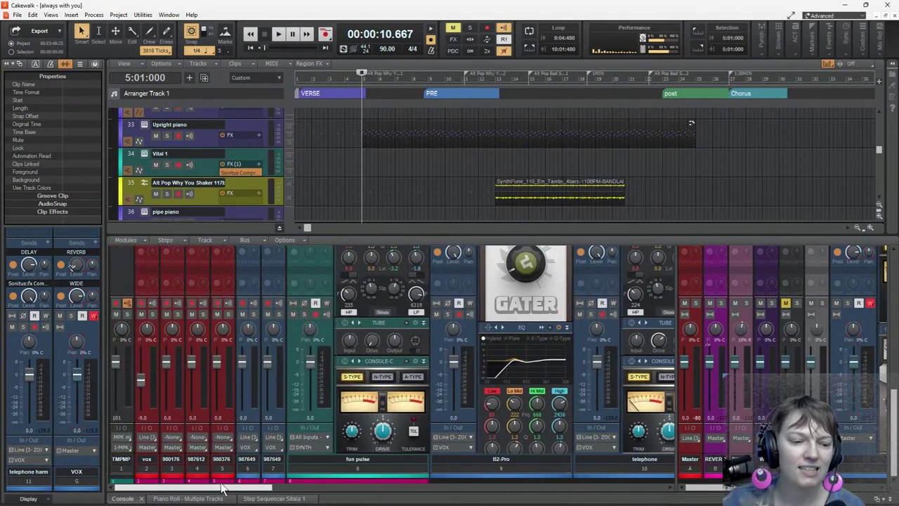
{"action": "left_click_drag", "start_coordinate": [223, 488], "coordinate": [541, 488]}
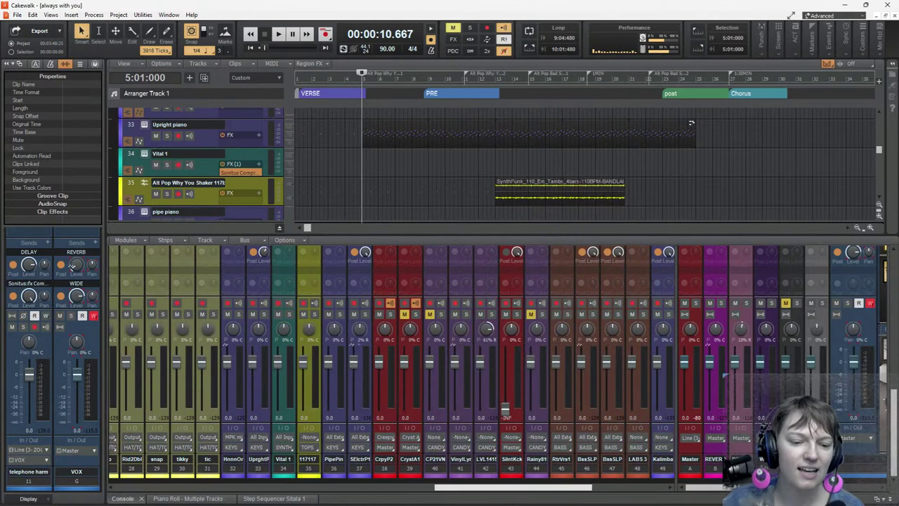
{"action": "left_click_drag", "start_coordinate": [576, 488], "coordinate": [582, 487]}
{"action": "scroll", "coordinate": [247, 272], "scroll_direction": "up", "scroll_amount": 5}
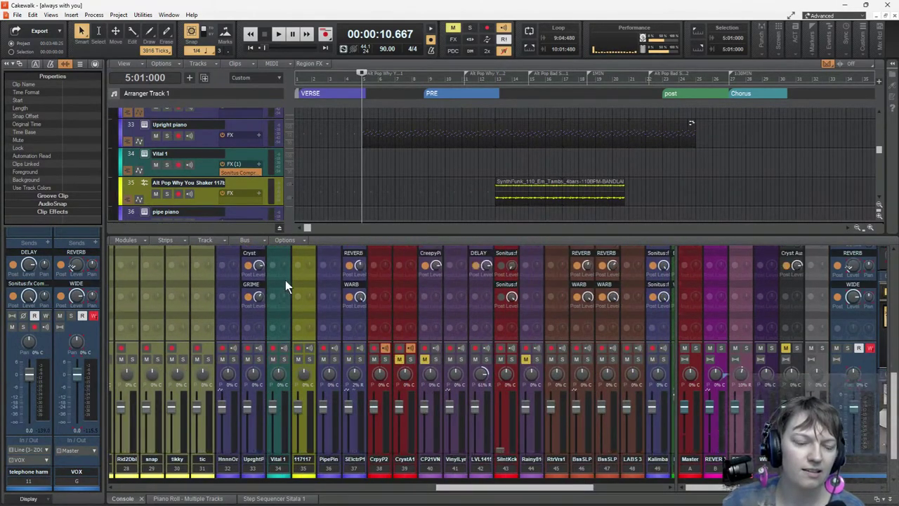
{"action": "scroll", "coordinate": [284, 288], "scroll_direction": "up", "scroll_amount": 5}
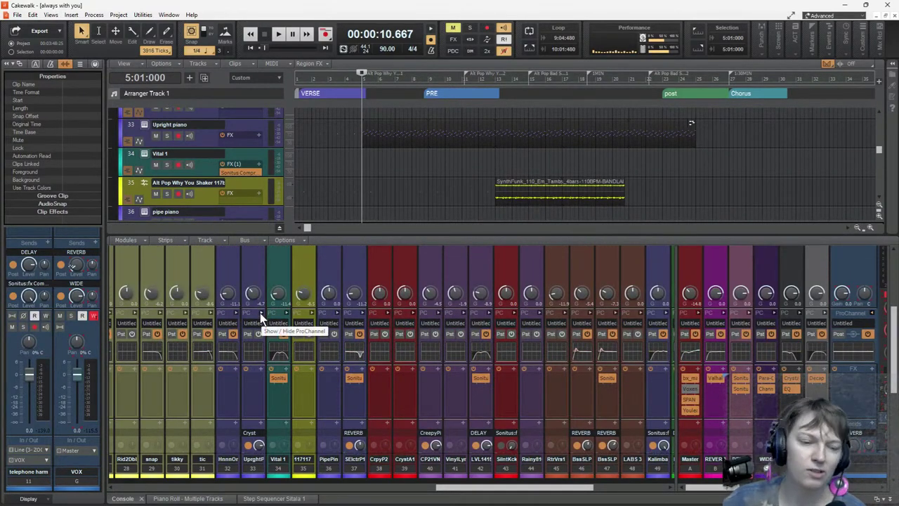
{"action": "left_click", "coordinate": [260, 312]}
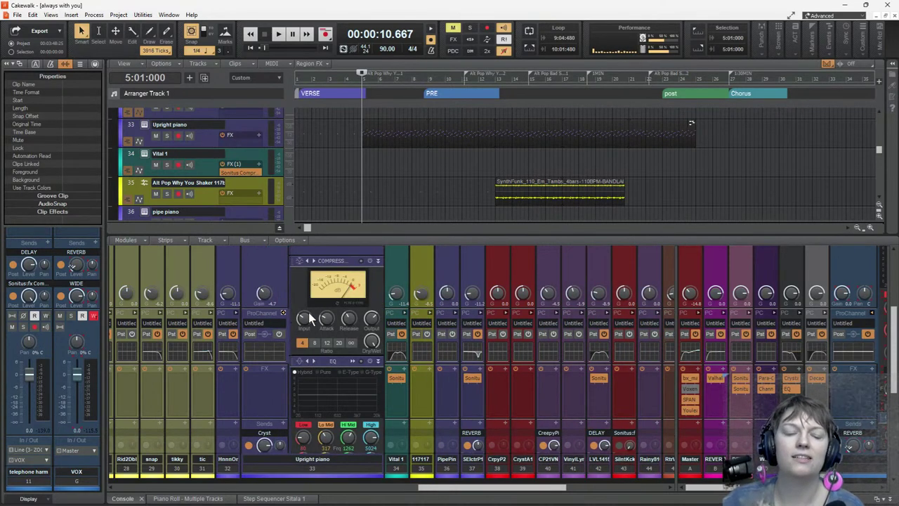
{"action": "scroll", "coordinate": [275, 385], "scroll_direction": "down", "scroll_amount": 2}
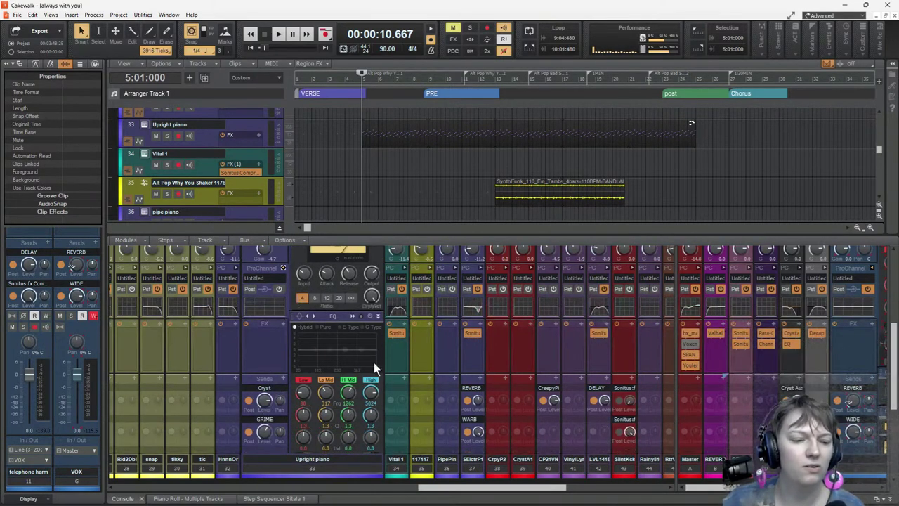
Step: Select the Upright piano track and display its MIDI settings, including the arpeggiator, in the inspector
{"action": "left_click", "coordinate": [303, 467]}
{"action": "left_click", "coordinate": [303, 463]}
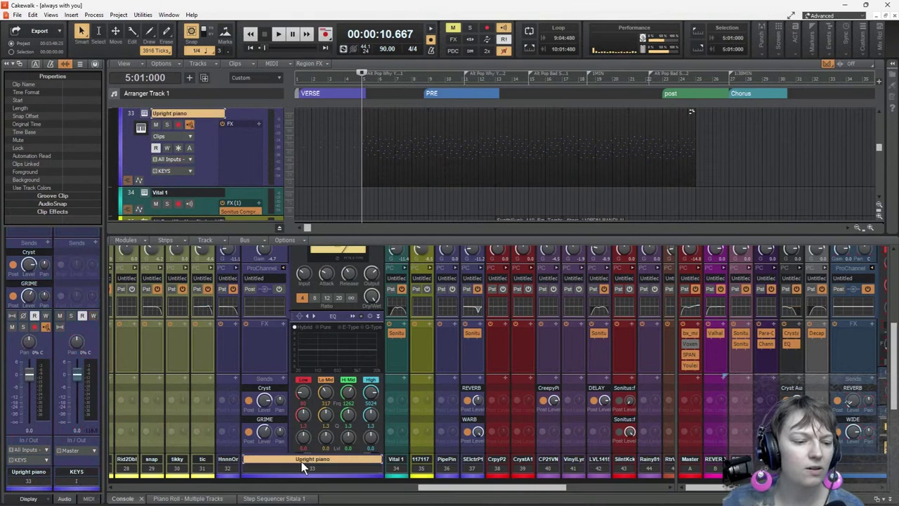
{"action": "left_click", "coordinate": [93, 496]}
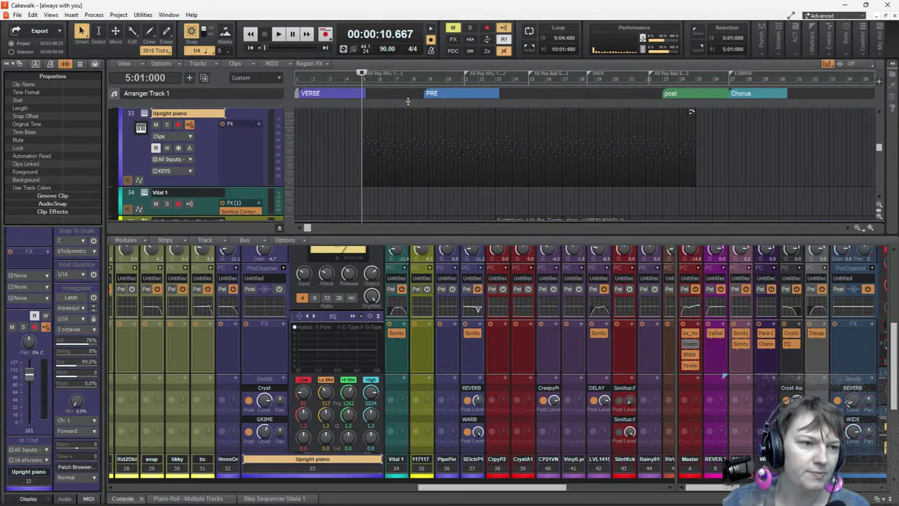
Step: Play the song from the start while looking through the Bass, vocal, melotron and Keys tracks
{"action": "left_click", "coordinate": [248, 47]}
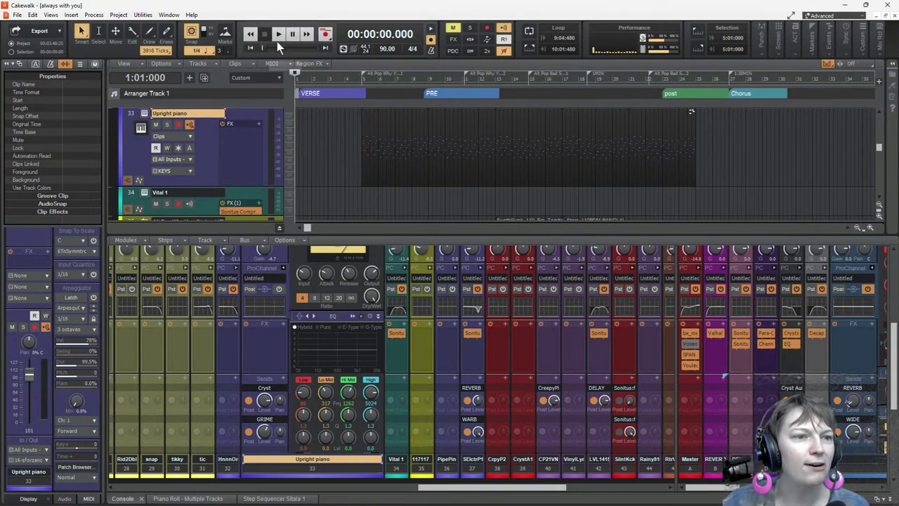
{"action": "left_click", "coordinate": [278, 33]}
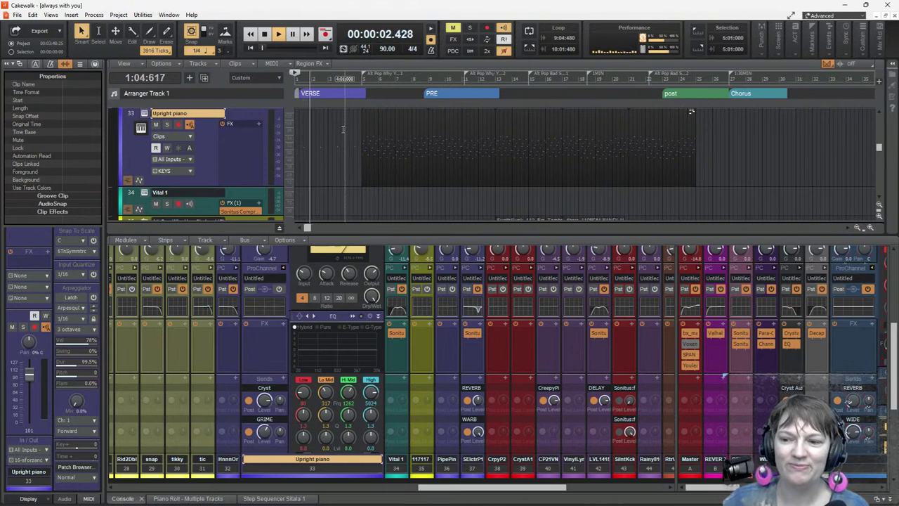
{"action": "scroll", "coordinate": [353, 134], "scroll_direction": "down", "scroll_amount": 3}
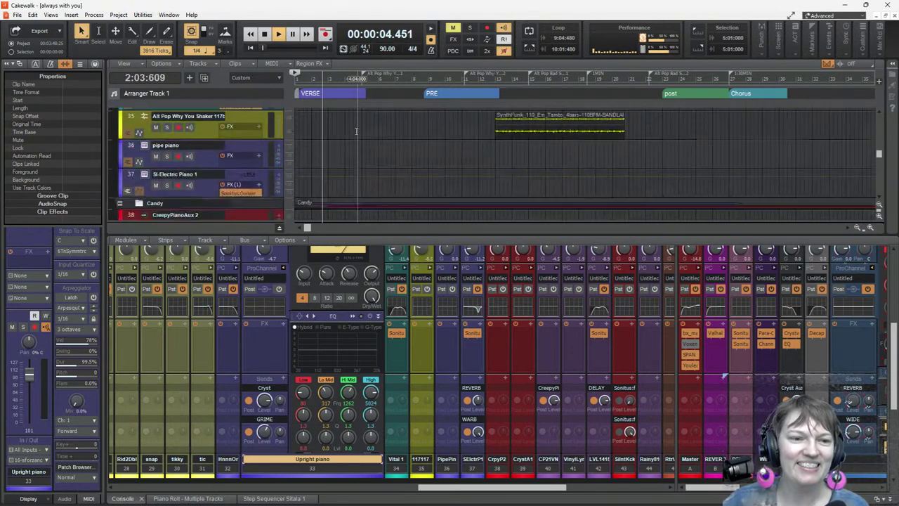
{"action": "scroll", "coordinate": [356, 148], "scroll_direction": "down", "scroll_amount": 4}
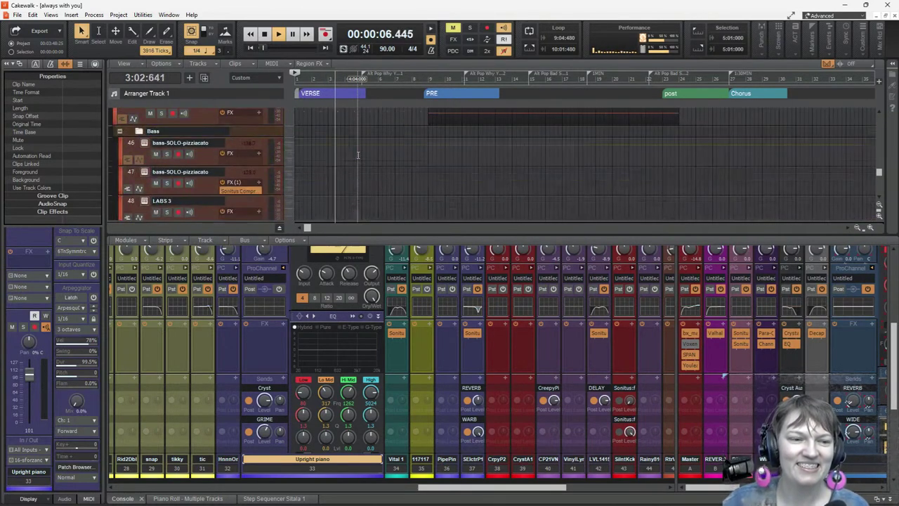
{"action": "scroll", "coordinate": [358, 156], "scroll_direction": "up", "scroll_amount": 20}
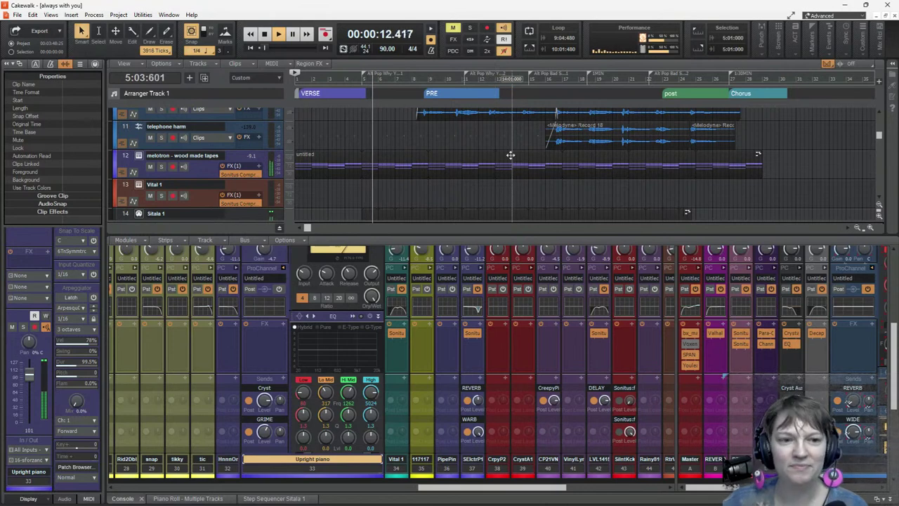
{"action": "scroll", "coordinate": [506, 158], "scroll_direction": "down", "scroll_amount": 15}
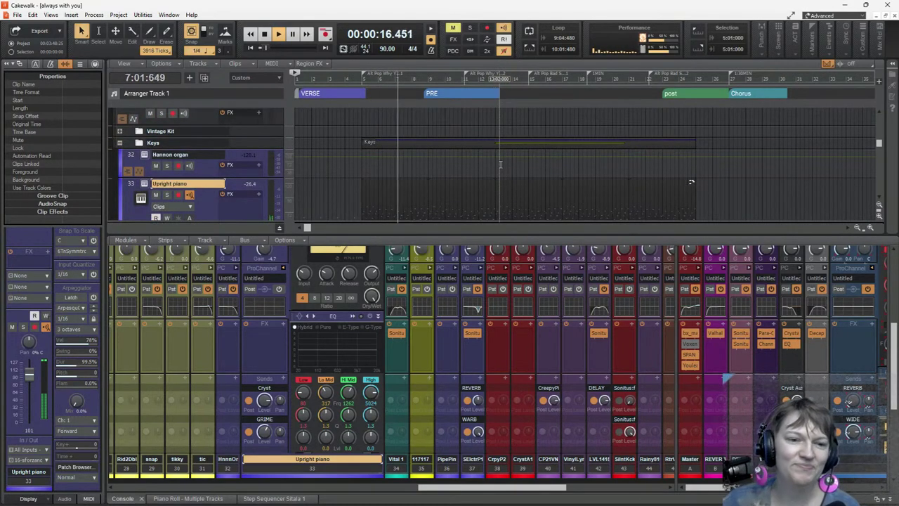
Step: Check the Upright piano, shaker and Candy folder tracks during playback and zoom the timeline out towards the end marker
{"action": "scroll", "coordinate": [448, 183], "scroll_direction": "down", "scroll_amount": 2}
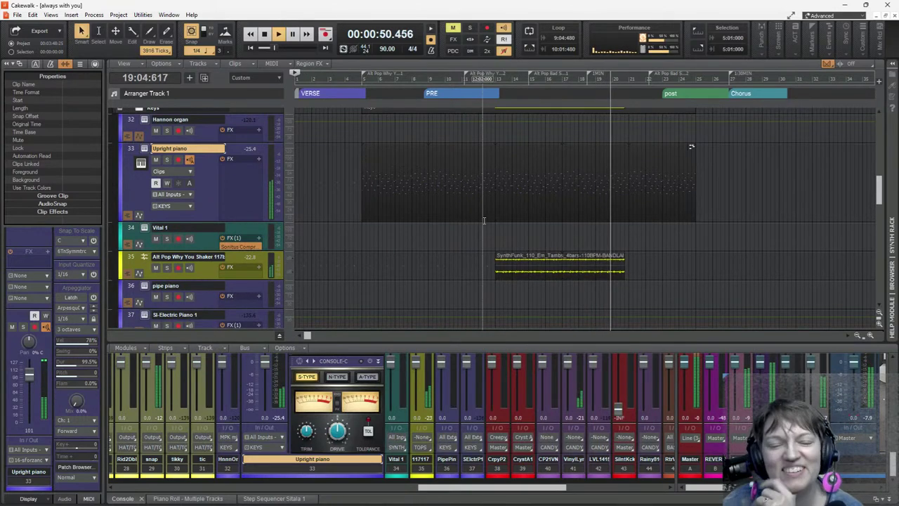
{"action": "scroll", "coordinate": [495, 225], "scroll_direction": "down", "scroll_amount": 3}
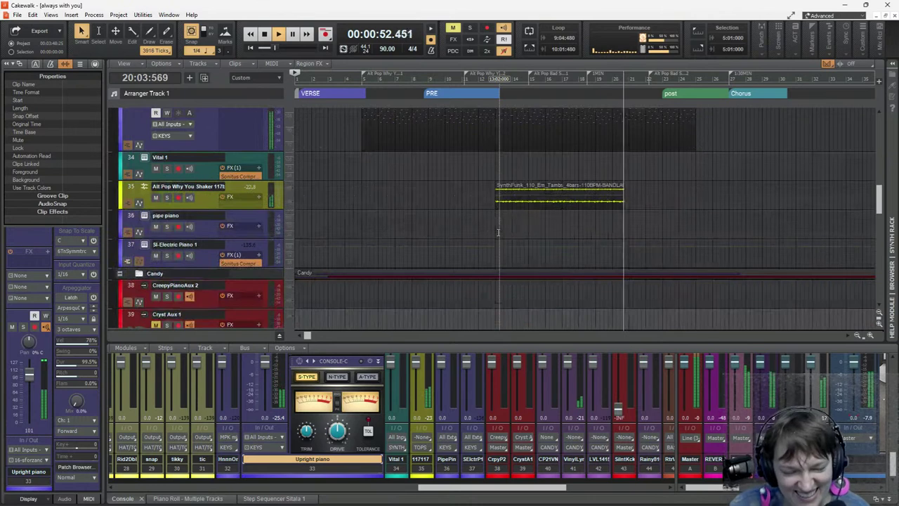
{"action": "scroll", "coordinate": [500, 238], "scroll_direction": "down", "scroll_amount": 6}
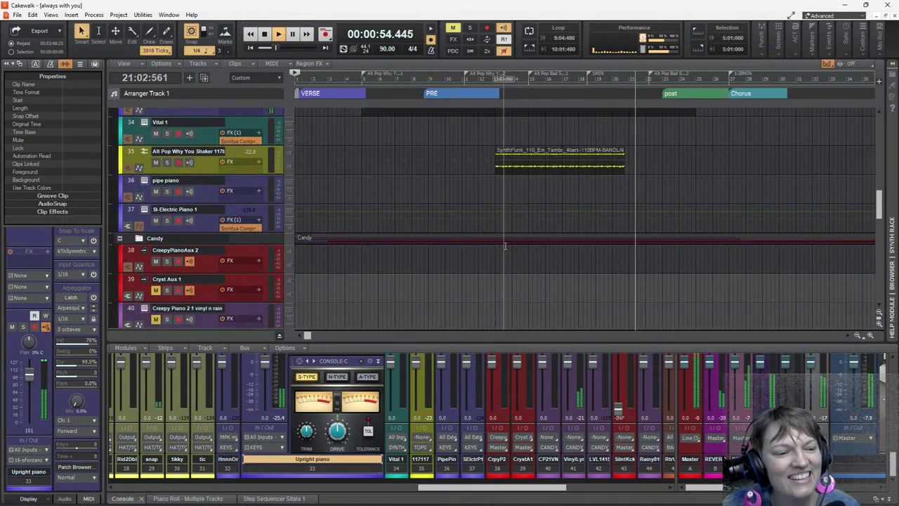
{"action": "scroll", "coordinate": [505, 245], "scroll_direction": "down", "scroll_amount": 2}
{"action": "scroll", "coordinate": [505, 246], "scroll_direction": "up", "scroll_amount": 7}
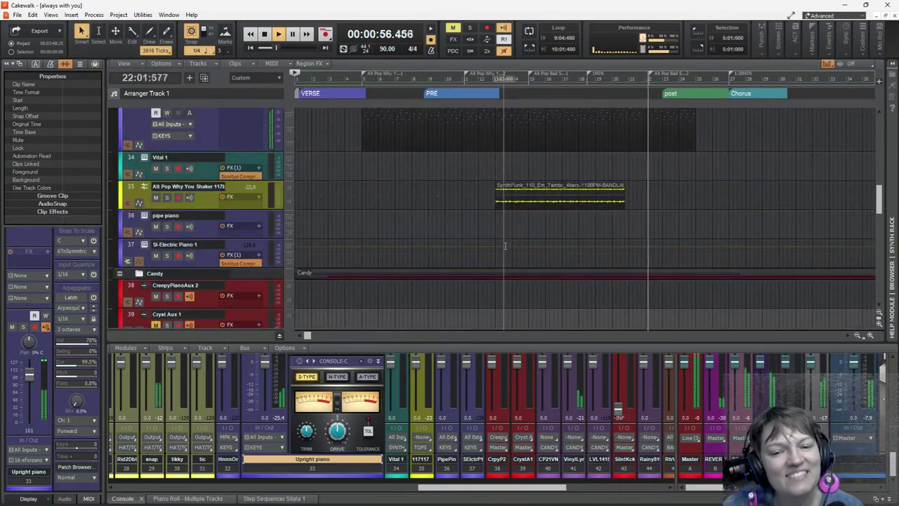
{"action": "scroll", "coordinate": [491, 243], "scroll_direction": "down", "scroll_amount": 4}
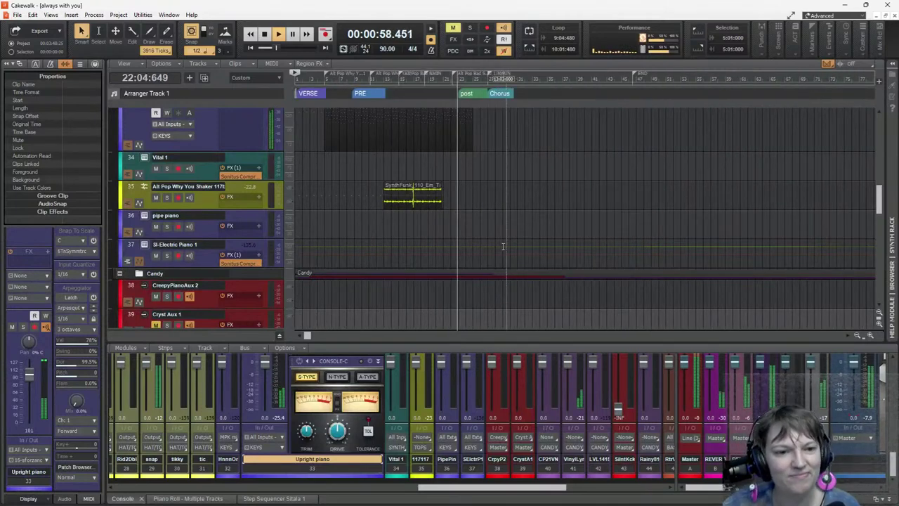
Step: Look through the Keys, Candy and Bass tracks during playback, return to the melotron track, and stop the song
{"action": "scroll", "coordinate": [464, 237], "scroll_direction": "up", "scroll_amount": 5}
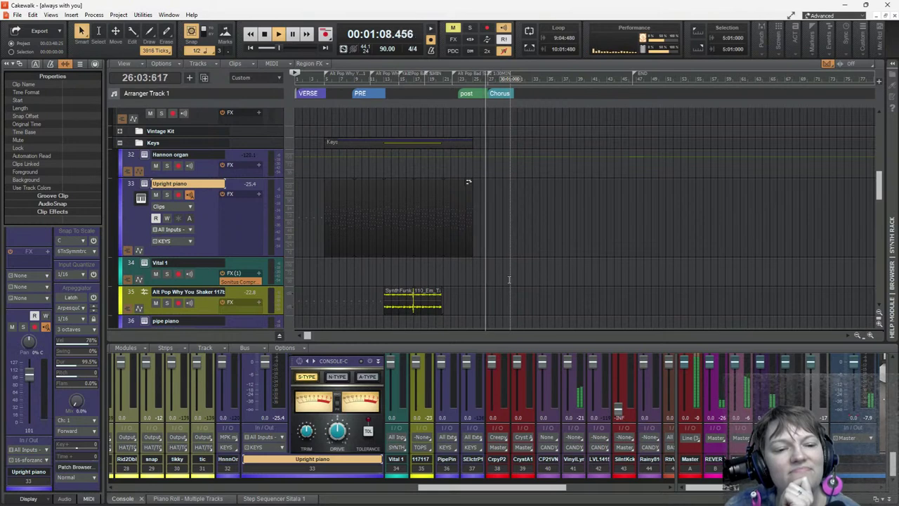
{"action": "scroll", "coordinate": [491, 232], "scroll_direction": "down", "scroll_amount": 5}
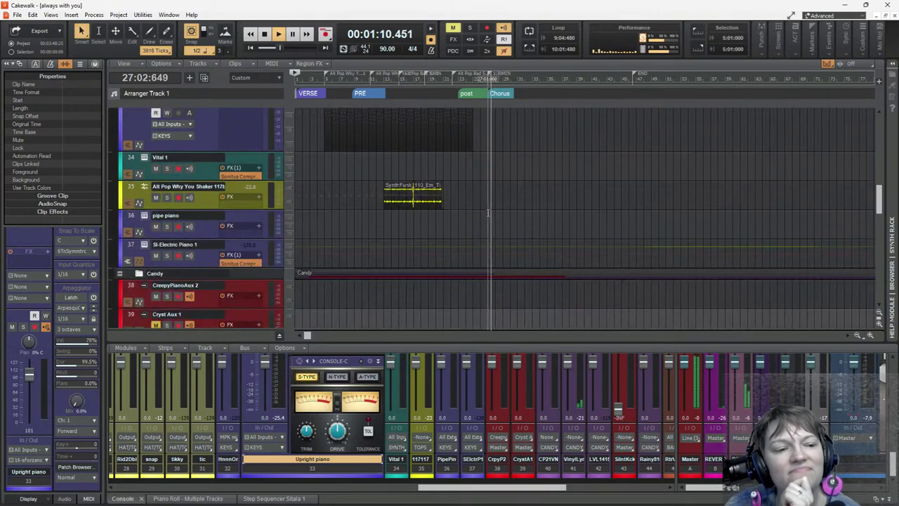
{"action": "scroll", "coordinate": [489, 212], "scroll_direction": "down", "scroll_amount": 5}
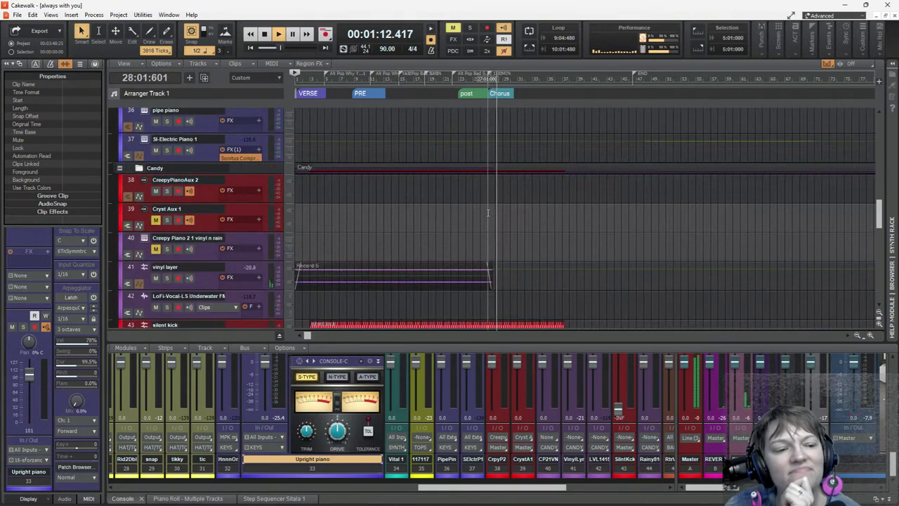
{"action": "scroll", "coordinate": [488, 212], "scroll_direction": "down", "scroll_amount": 6}
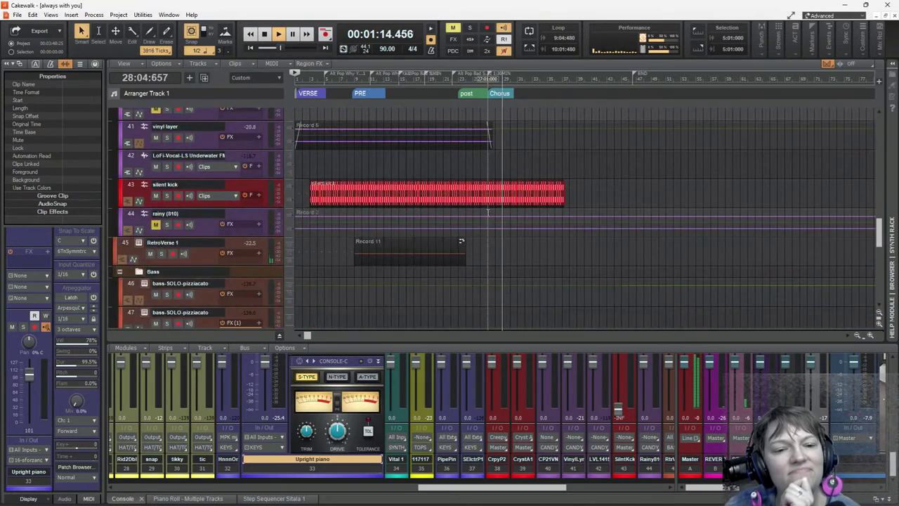
{"action": "scroll", "coordinate": [488, 212], "scroll_direction": "up", "scroll_amount": 5}
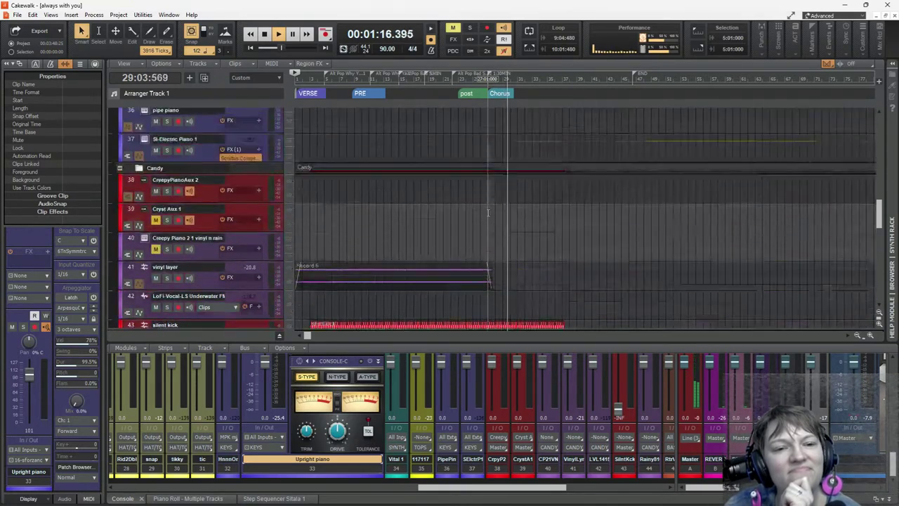
{"action": "scroll", "coordinate": [488, 212], "scroll_direction": "up", "scroll_amount": 20}
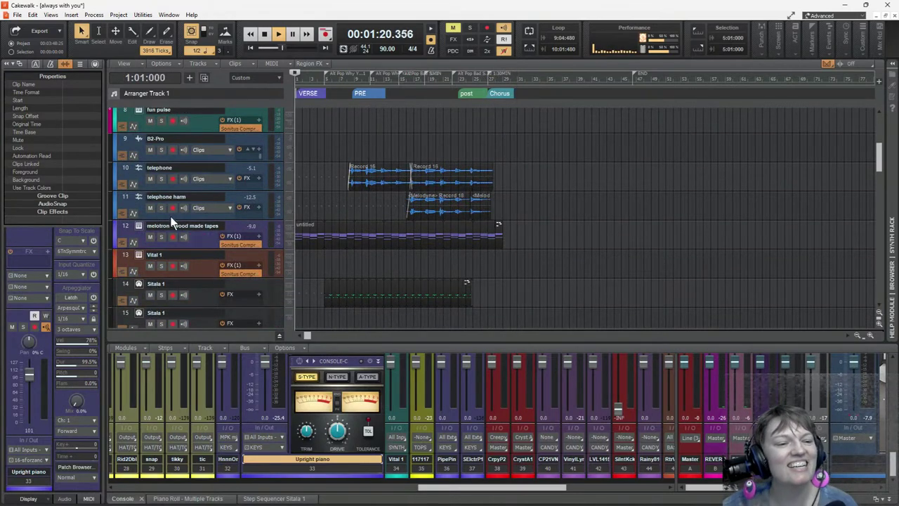
{"action": "key", "text": "space"}
Step: Show the Redtron synth of the melotron track, play the track soloed from the start, and unsolo it during playback
{"action": "left_click", "coordinate": [139, 226]}
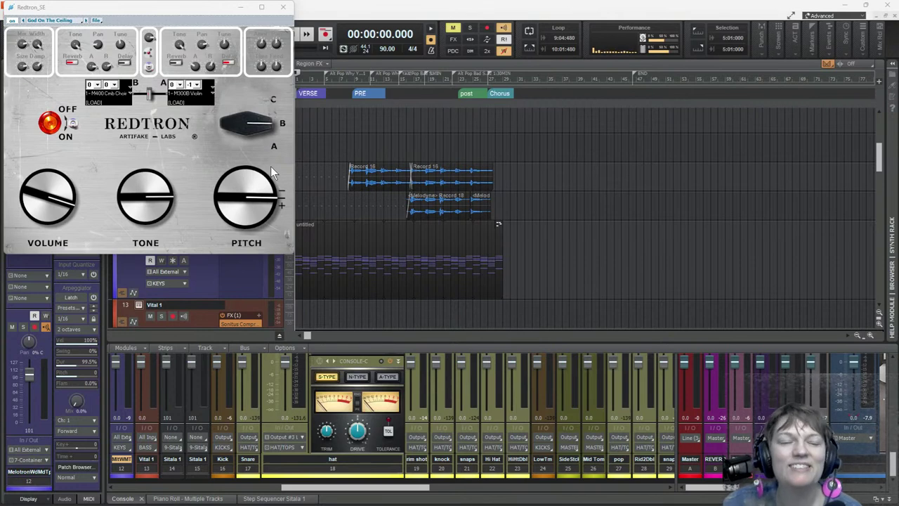
{"action": "left_click_drag", "start_coordinate": [209, 7], "coordinate": [775, 79]}
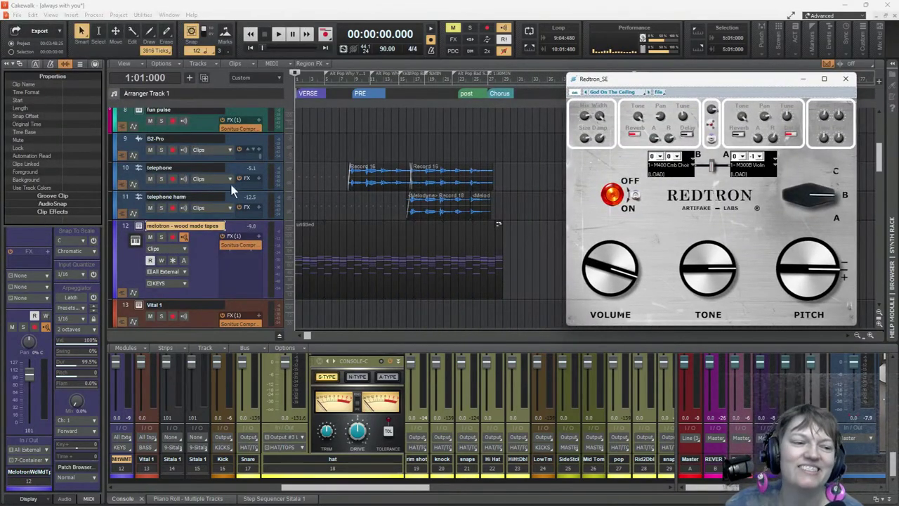
{"action": "left_click", "coordinate": [161, 238]}
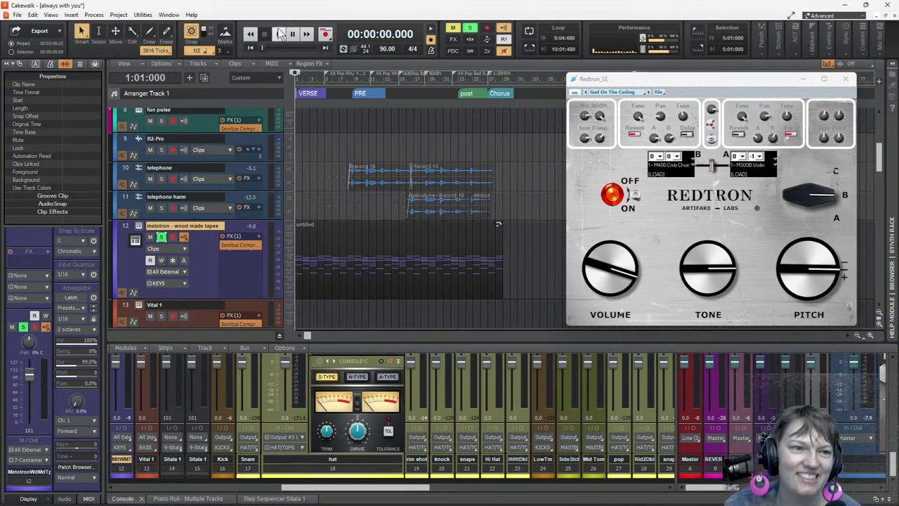
{"action": "left_click", "coordinate": [279, 33]}
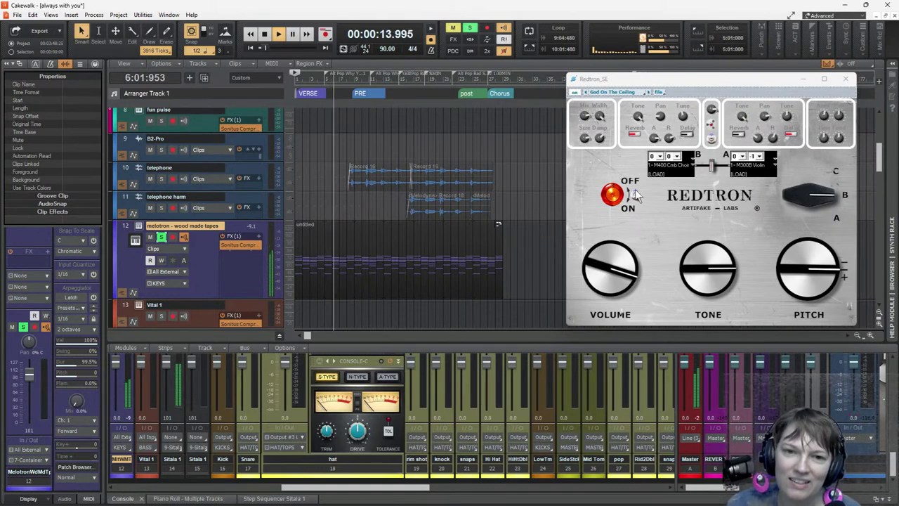
{"action": "left_click", "coordinate": [160, 237]}
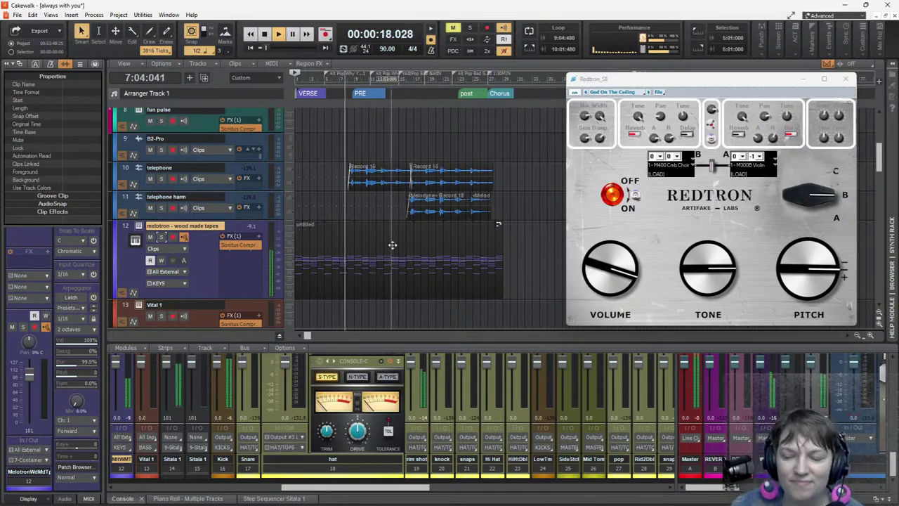
Step: Select the RetroVerse 1 track during playback, examine its synth settings, and minimize the plugin window
{"action": "scroll", "coordinate": [424, 237], "scroll_direction": "down", "scroll_amount": 5}
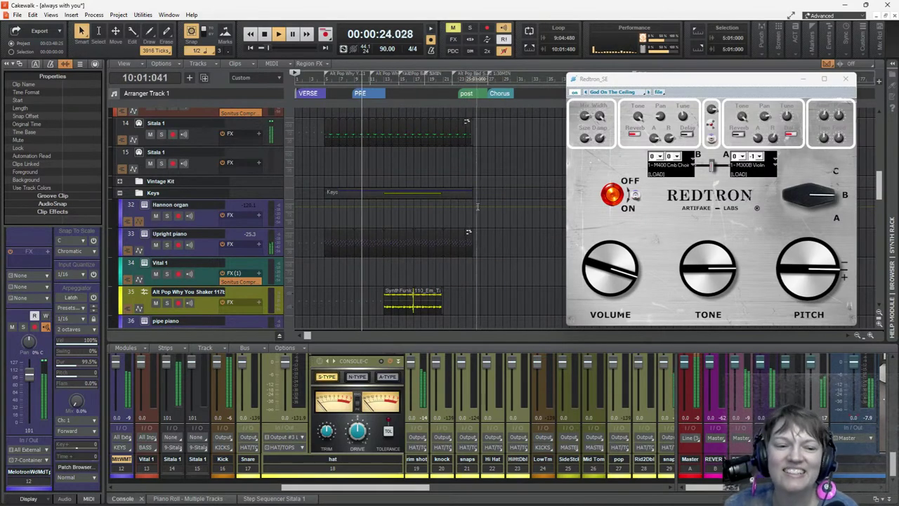
{"action": "scroll", "coordinate": [477, 207], "scroll_direction": "down", "scroll_amount": 8}
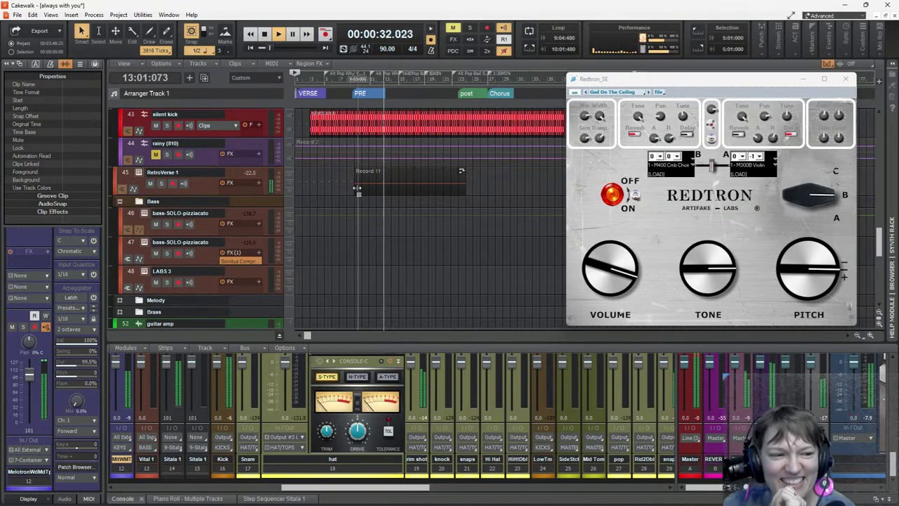
{"action": "left_click", "coordinate": [201, 175]}
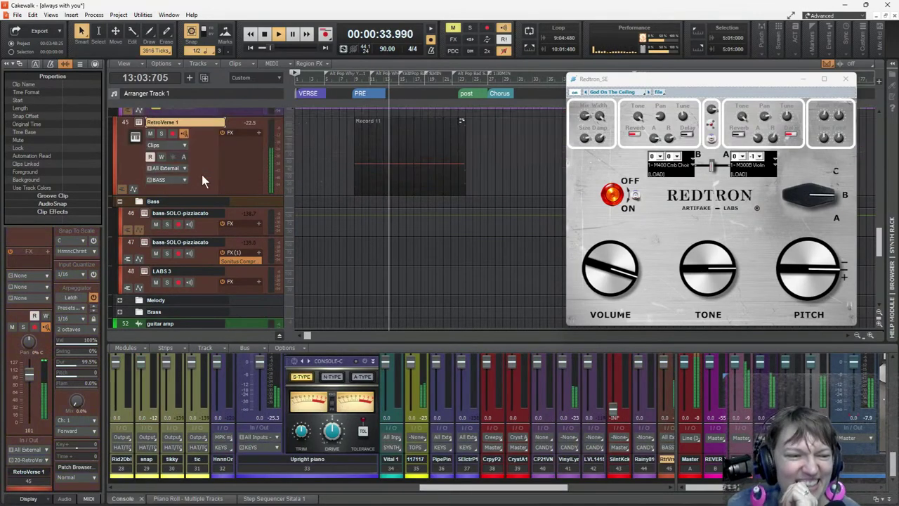
{"action": "left_click", "coordinate": [135, 136]}
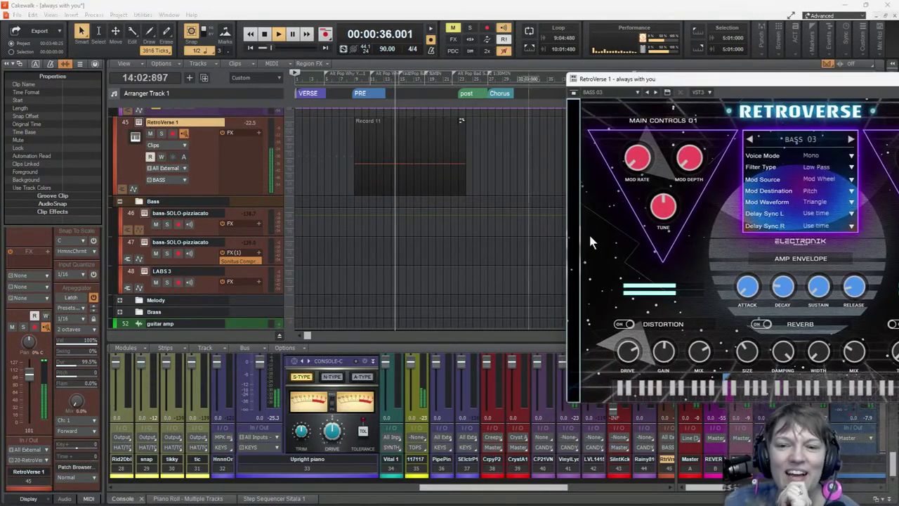
{"action": "left_click_drag", "start_coordinate": [814, 79], "coordinate": [474, 46]}
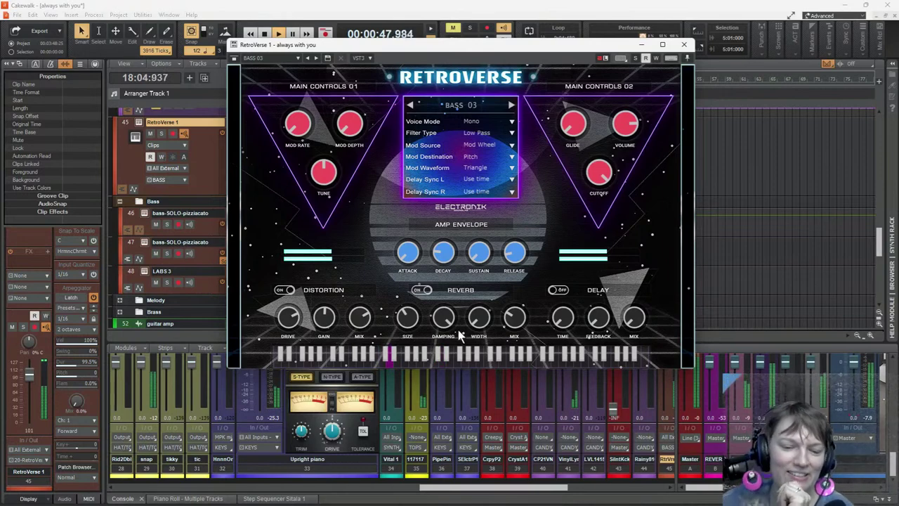
{"action": "left_click", "coordinate": [448, 347]}
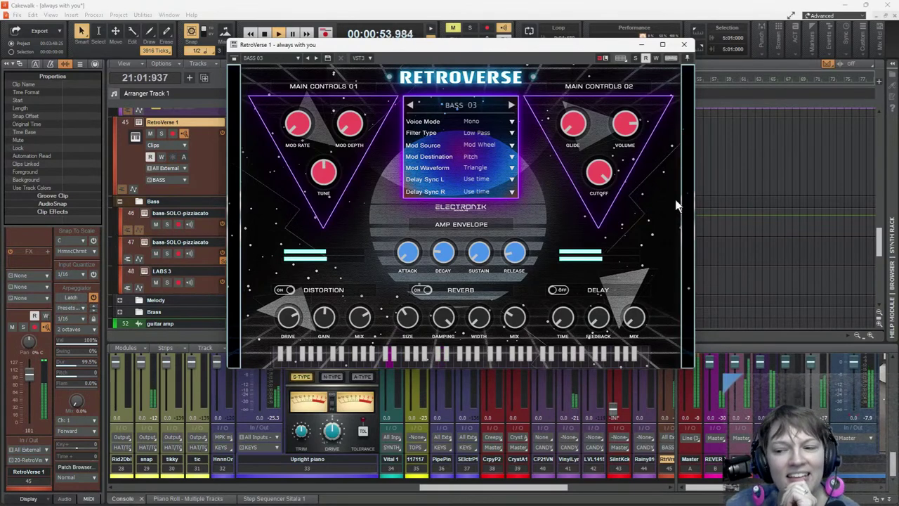
{"action": "left_click", "coordinate": [640, 46]}
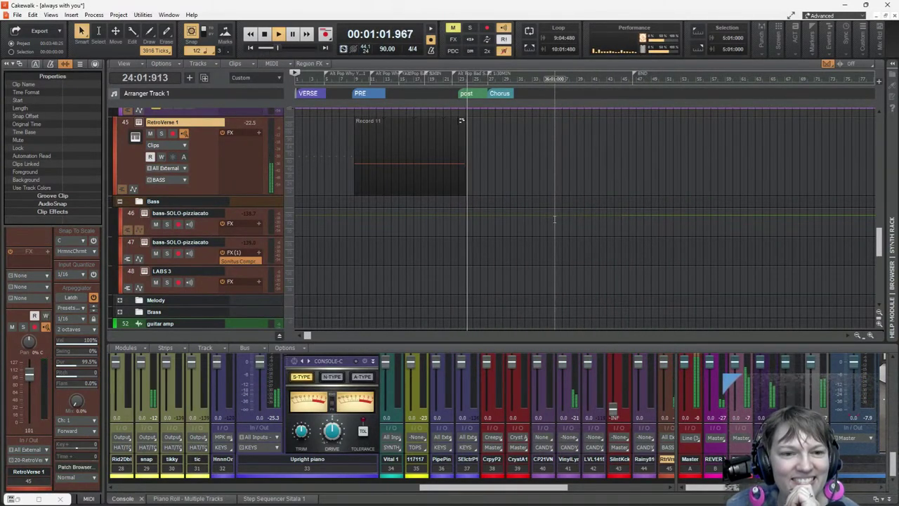
Step: Check the Candy folder tracks, including the vinyl layer and silent kick, up to the chorus and stop playback
{"action": "scroll", "coordinate": [555, 218], "scroll_direction": "up", "scroll_amount": 3}
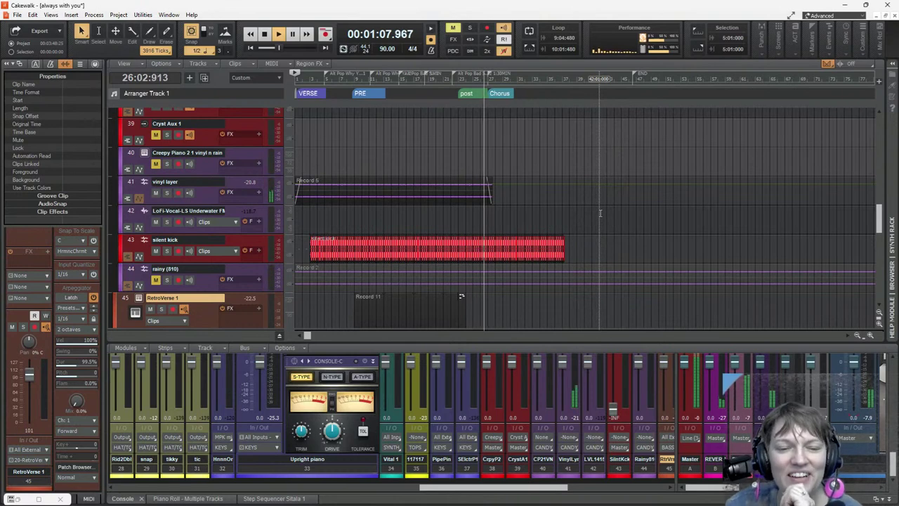
{"action": "scroll", "coordinate": [613, 195], "scroll_direction": "down", "scroll_amount": 3}
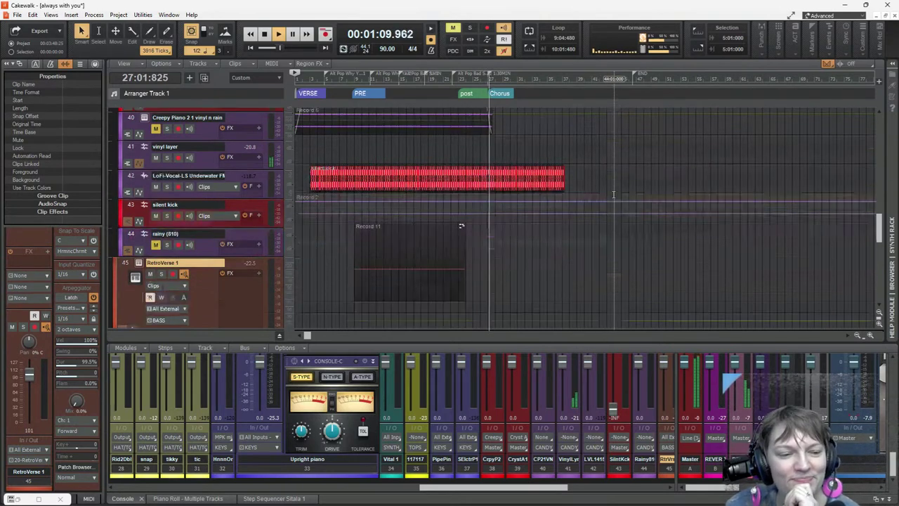
{"action": "scroll", "coordinate": [613, 195], "scroll_direction": "up", "scroll_amount": 6}
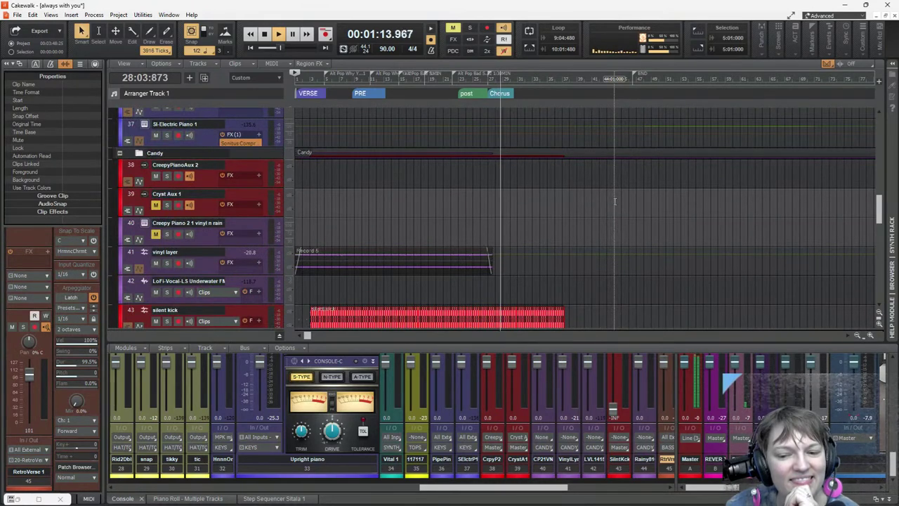
{"action": "key", "text": "space"}
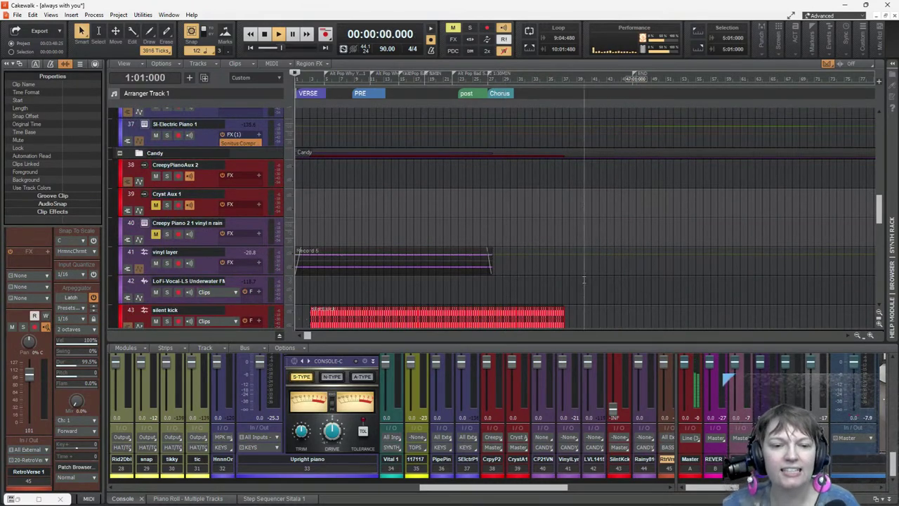
Step: Enlarge the console and widen its bus section to examine the buses' effects and sends
{"action": "left_click_drag", "start_coordinate": [584, 344], "coordinate": [590, 135]}
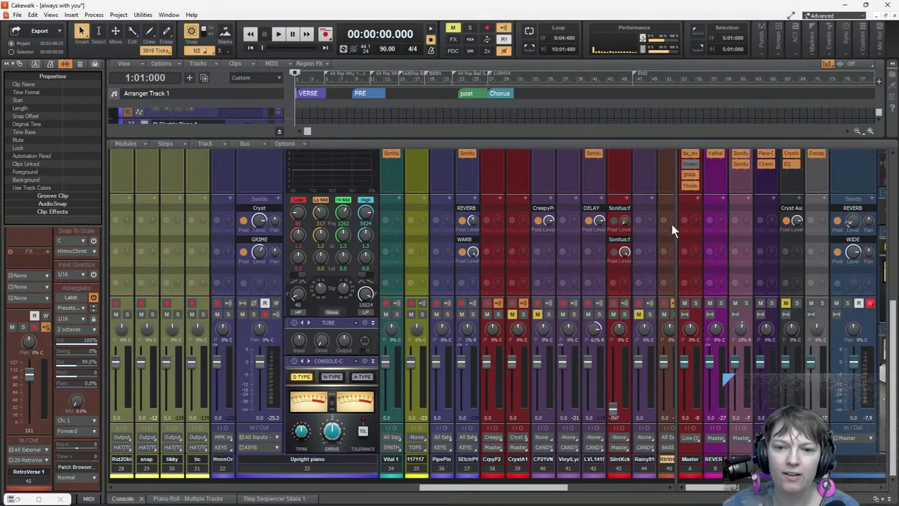
{"action": "left_click_drag", "start_coordinate": [676, 225], "coordinate": [580, 253]}
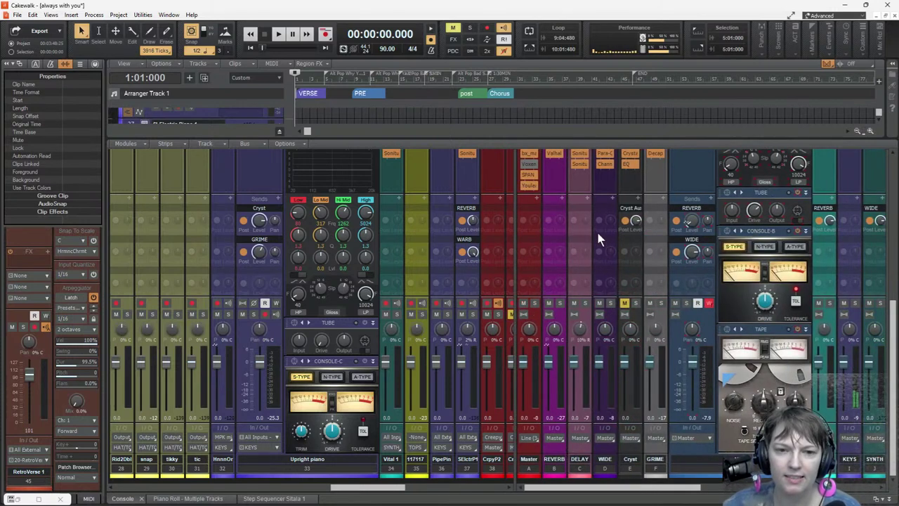
{"action": "scroll", "coordinate": [598, 235], "scroll_direction": "up", "scroll_amount": 4}
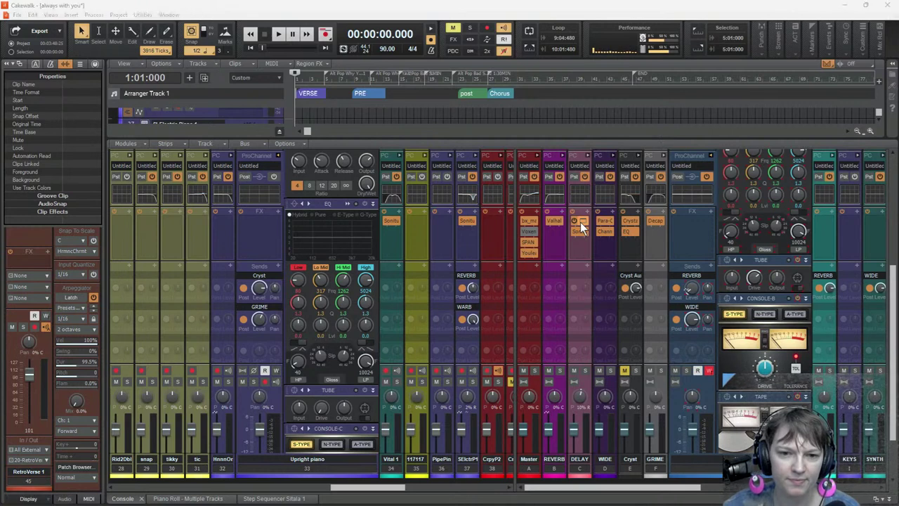
Step: Examine the Sonitus Delay on the DELAY bus, look through its factory presets without choosing one, and close the plugin
{"action": "double_click", "coordinate": [580, 222]}
{"action": "left_click_drag", "start_coordinate": [681, 78], "coordinate": [515, 73]}
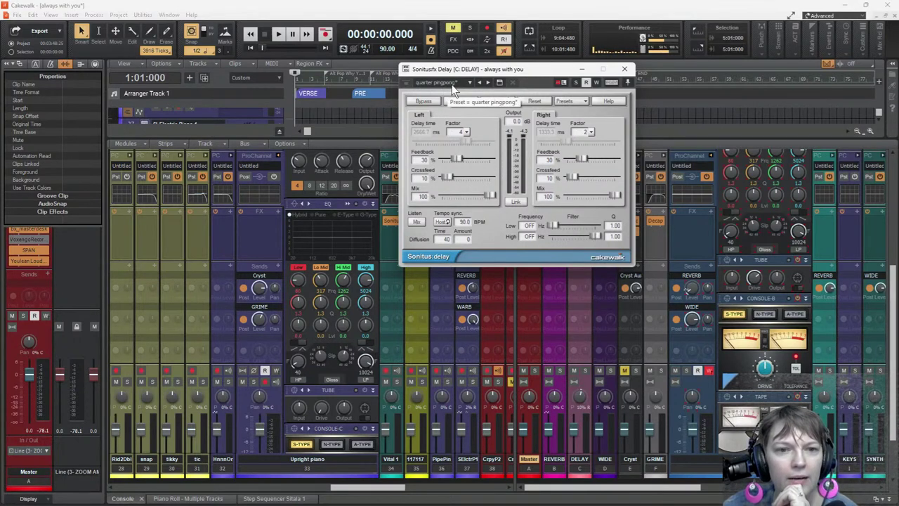
{"action": "left_click", "coordinate": [565, 101]}
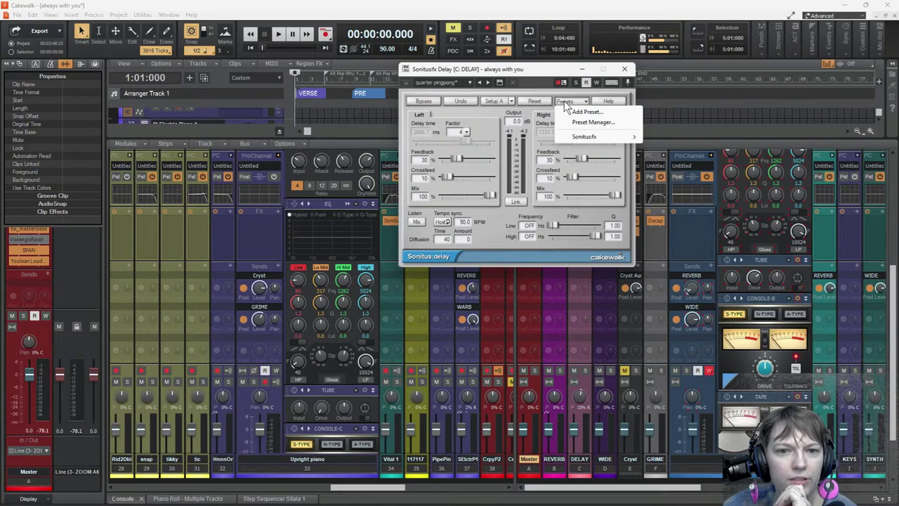
{"action": "mouse_move", "coordinate": [581, 139]}
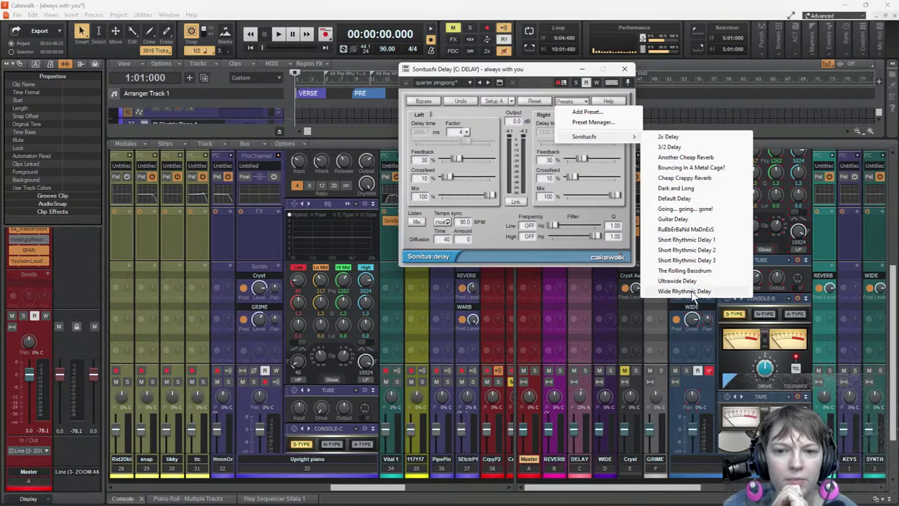
{"action": "left_click", "coordinate": [564, 100]}
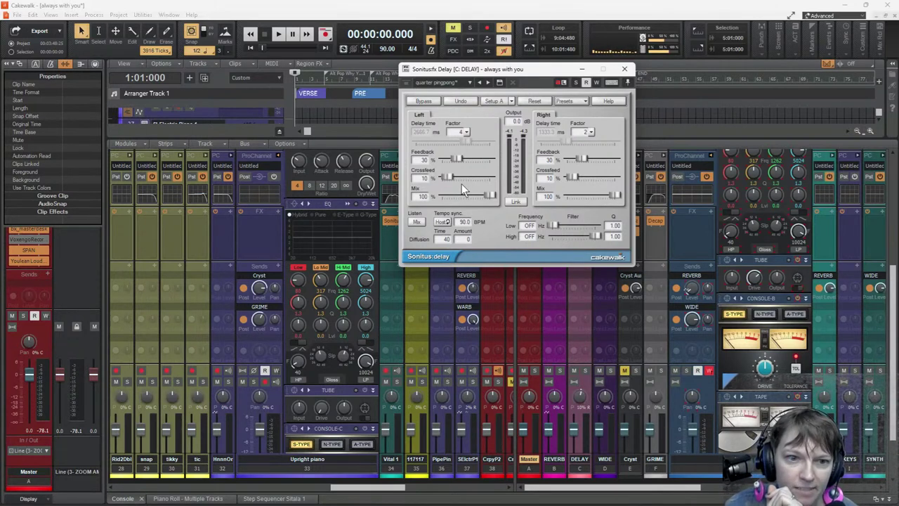
{"action": "left_click", "coordinate": [624, 71]}
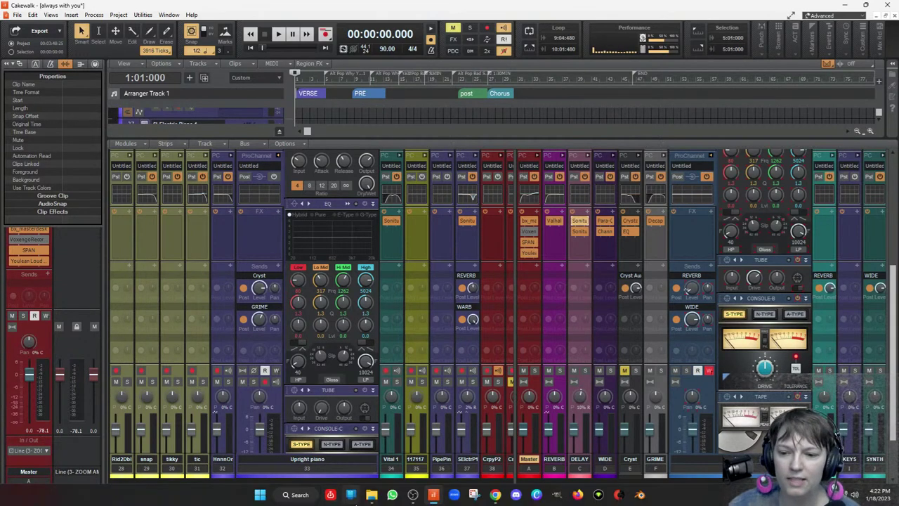
Step: Close the "always with you" project without saving its changes
{"action": "left_click", "coordinate": [21, 18]}
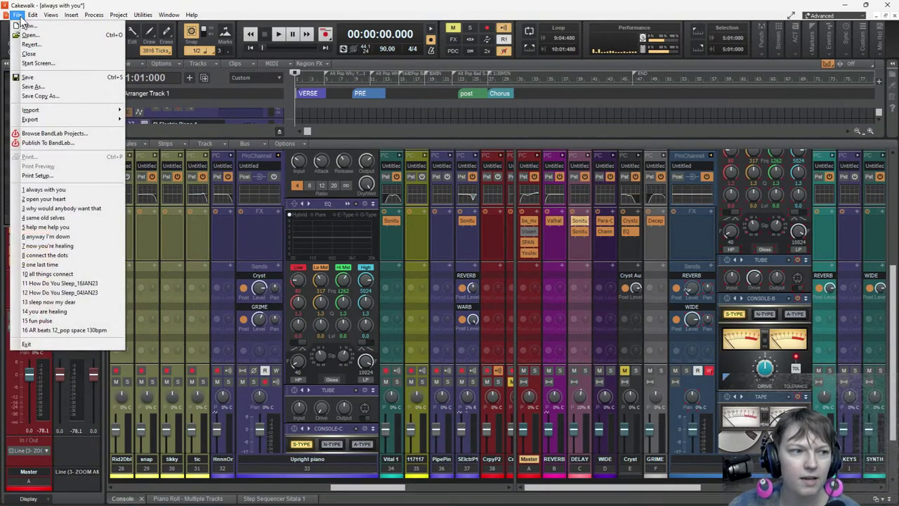
{"action": "left_click", "coordinate": [30, 53]}
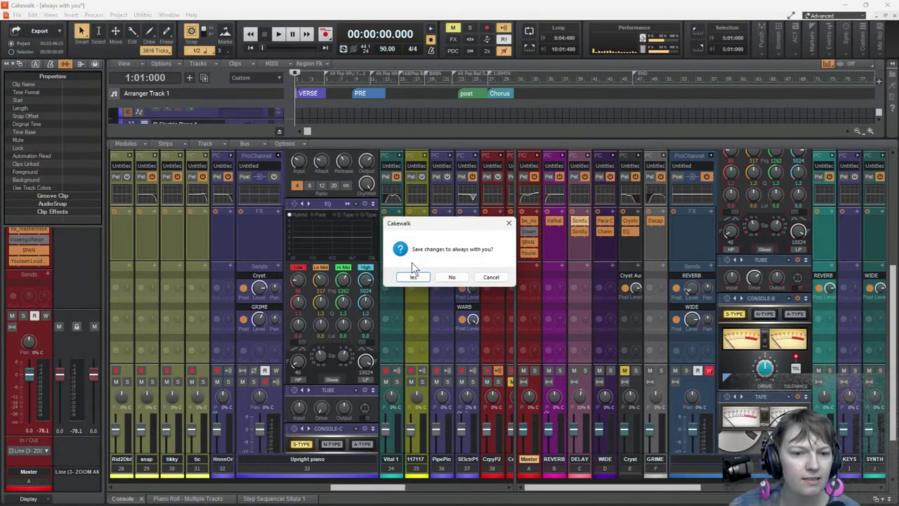
{"action": "left_click", "coordinate": [455, 278]}
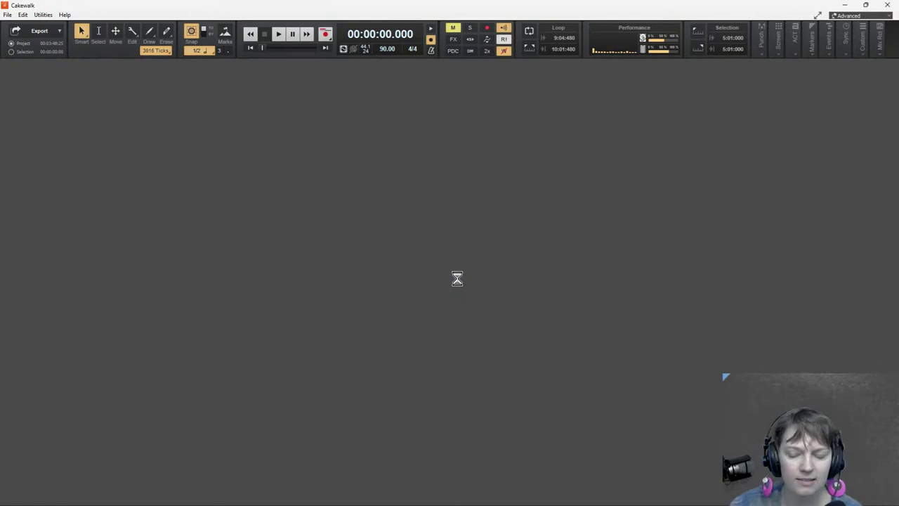
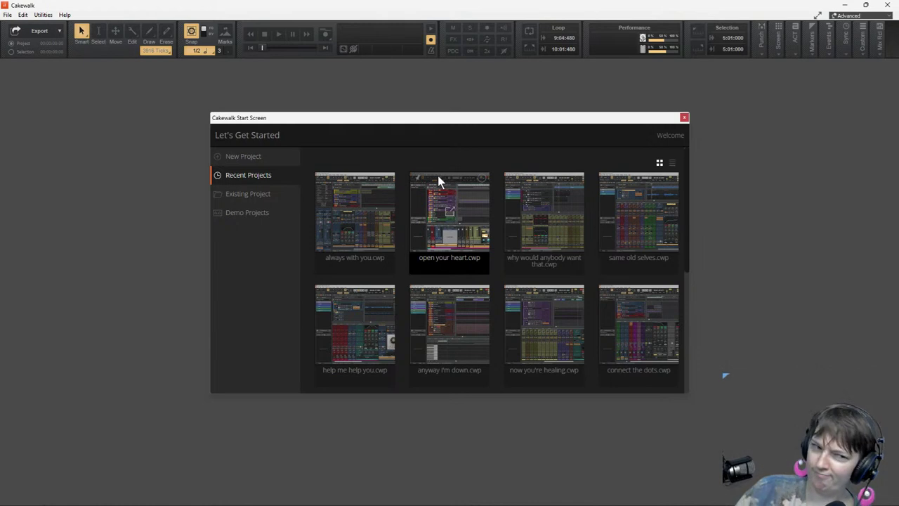
Step: Open the "sleep now my dear" project from the 20song template folder and dock its floating console below the tracks
{"action": "left_click", "coordinate": [258, 198]}
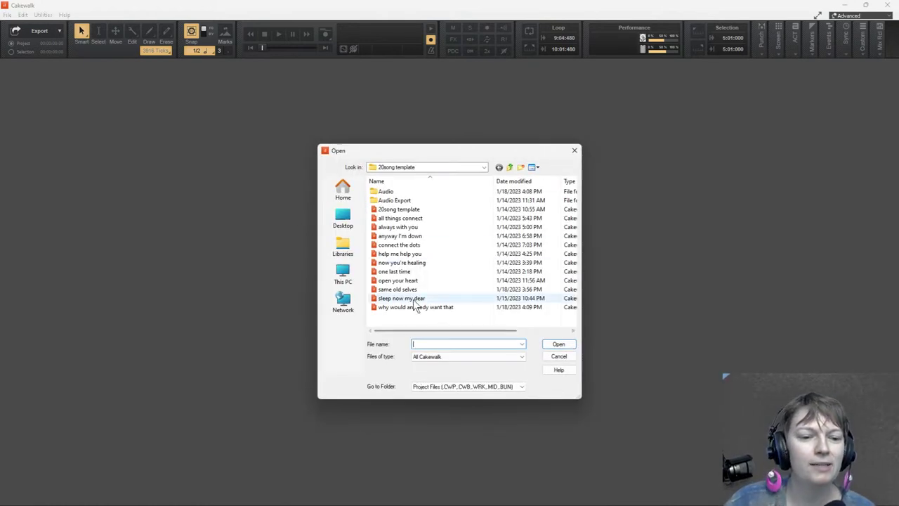
{"action": "double_click", "coordinate": [413, 299]}
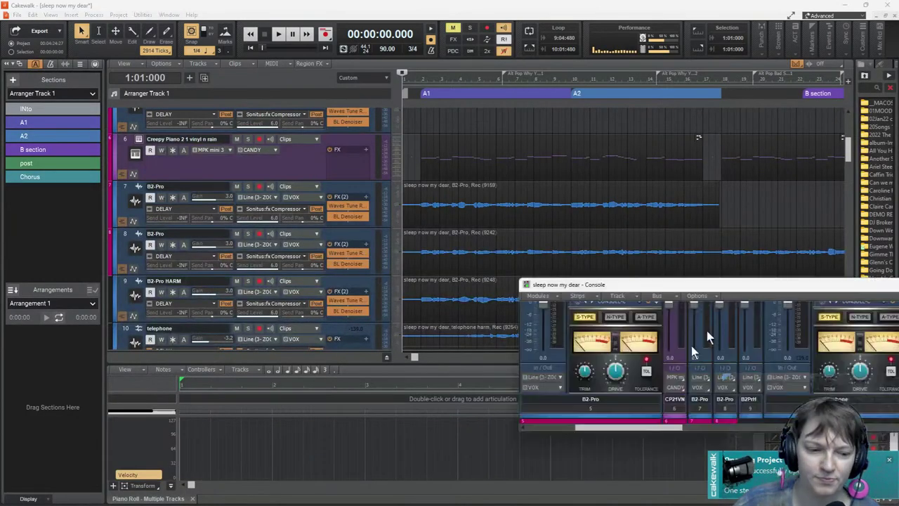
{"action": "left_click_drag", "start_coordinate": [775, 286], "coordinate": [381, 374]}
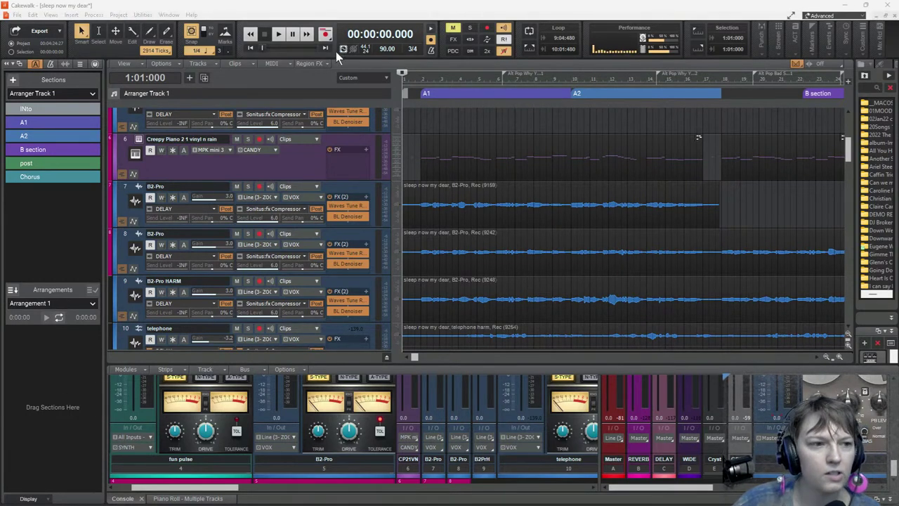
{"action": "left_click", "coordinate": [248, 49]}
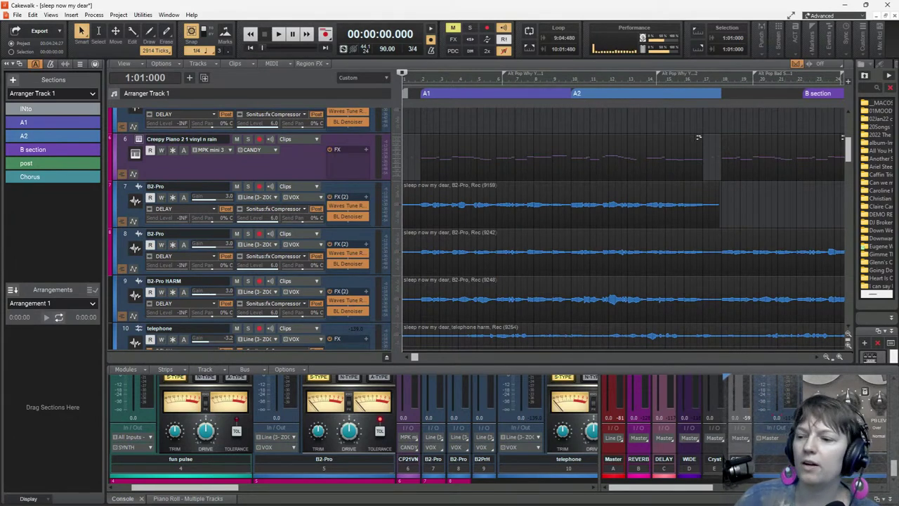
Step: Look over the vocal tracks and play the "sleep now my dear" audio file in the media player
{"action": "scroll", "coordinate": [491, 210], "scroll_direction": "down", "scroll_amount": 3}
{"action": "left_click", "coordinate": [460, 174]}
{"action": "scroll", "coordinate": [420, 289], "scroll_direction": "up", "scroll_amount": 10}
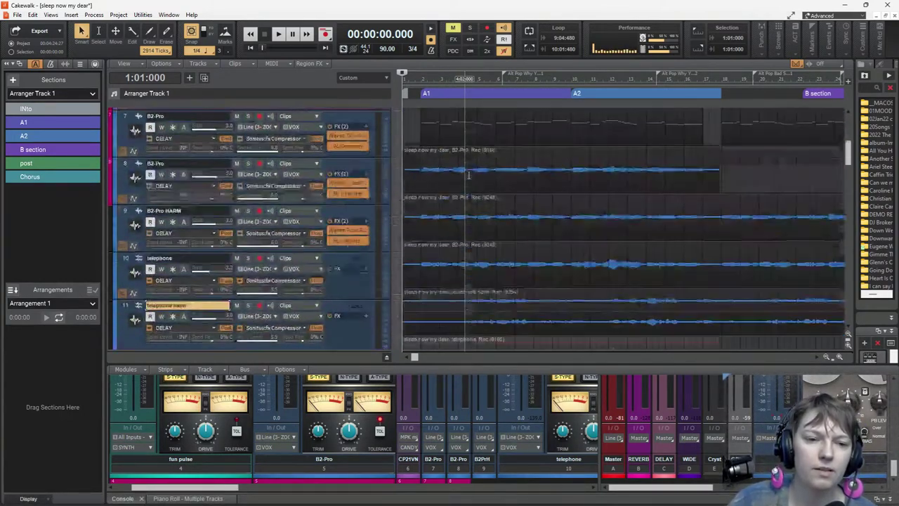
{"action": "scroll", "coordinate": [420, 289], "scroll_direction": "down", "scroll_amount": 3}
{"action": "mouse_move", "coordinate": [460, 494]}
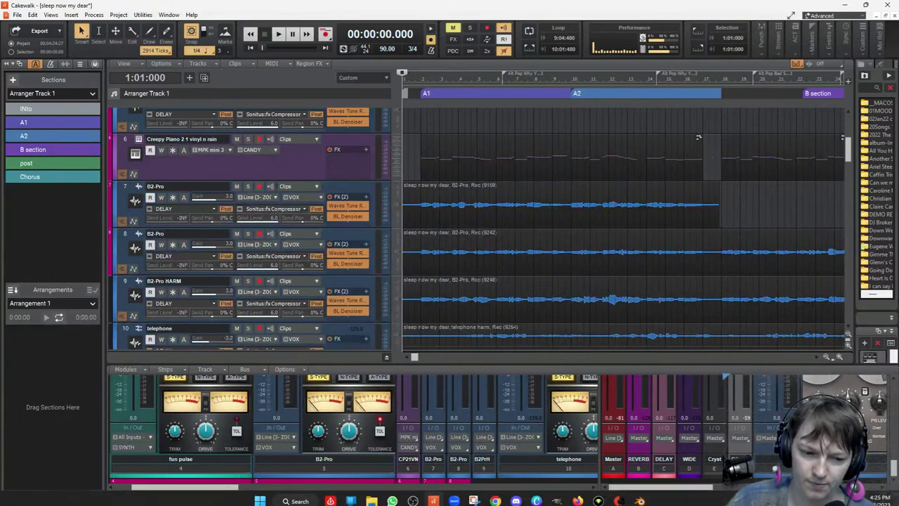
{"action": "mouse_move", "coordinate": [378, 498]}
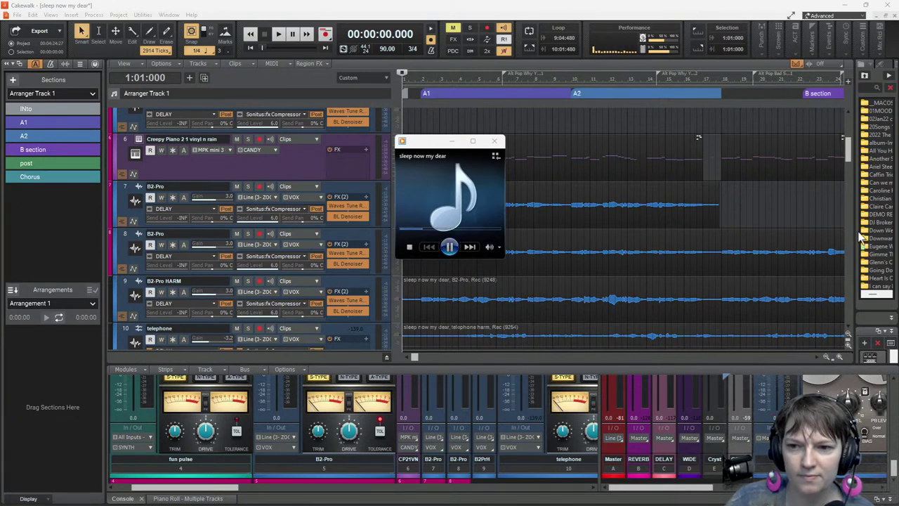
Step: Widen the browser pane and show the project's notes
{"action": "left_click", "coordinate": [777, 246]}
{"action": "left_click_drag", "start_coordinate": [777, 247], "coordinate": [565, 246]}
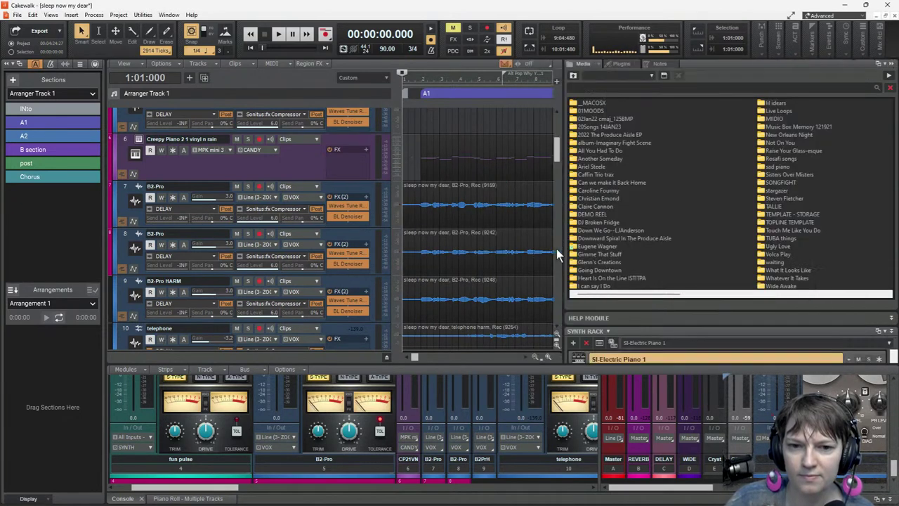
{"action": "left_click", "coordinate": [661, 62]}
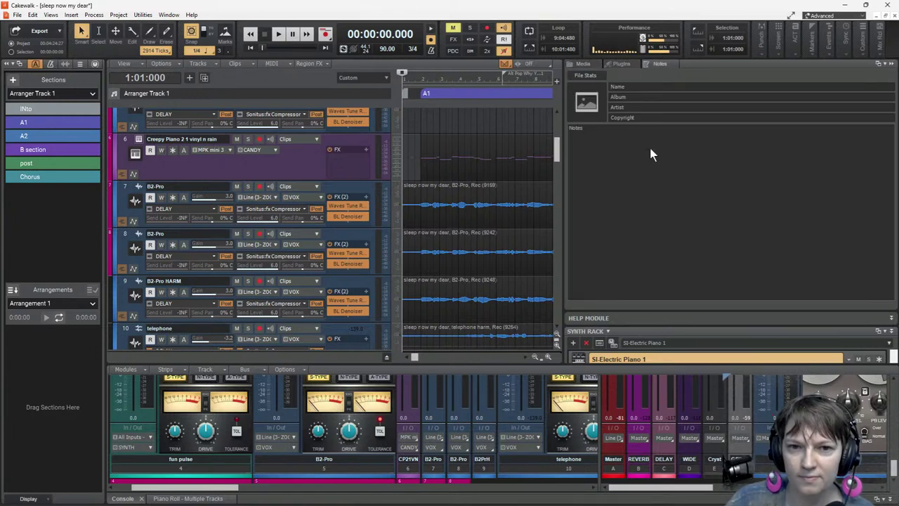
Step: Write the lyric lines "Sleep now my dear and rest your tired eyes" and "Sweetest of dreams awaits you" in the project notes
{"action": "type", "text": "Sleep now "}
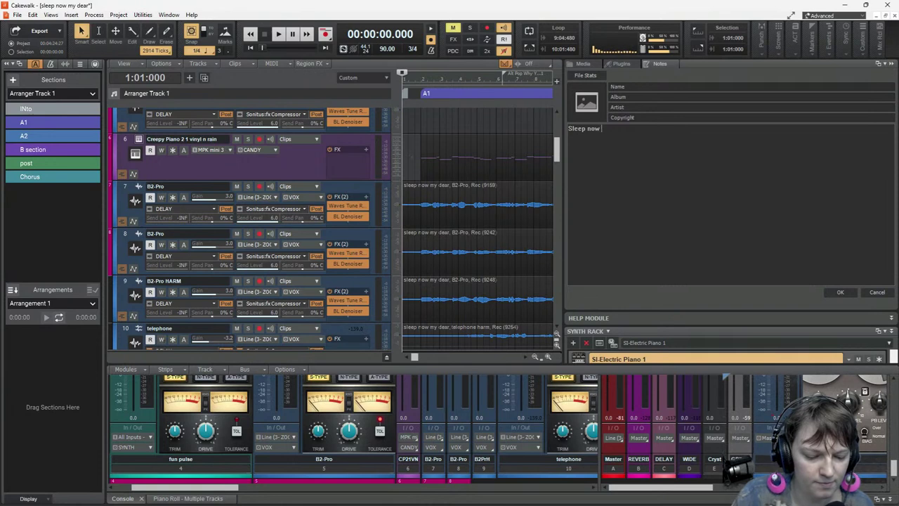
{"action": "type", "text": "my dear an"}
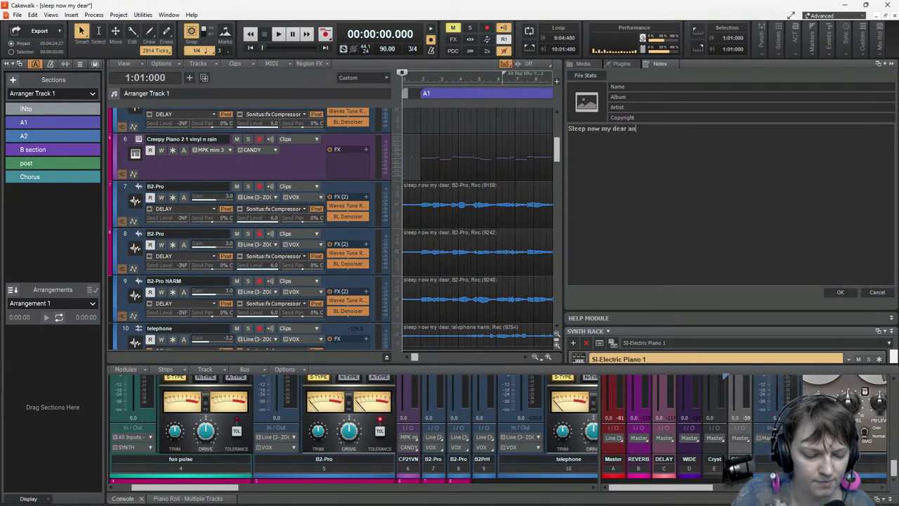
{"action": "type", "text": "d rest your tired eyes"}
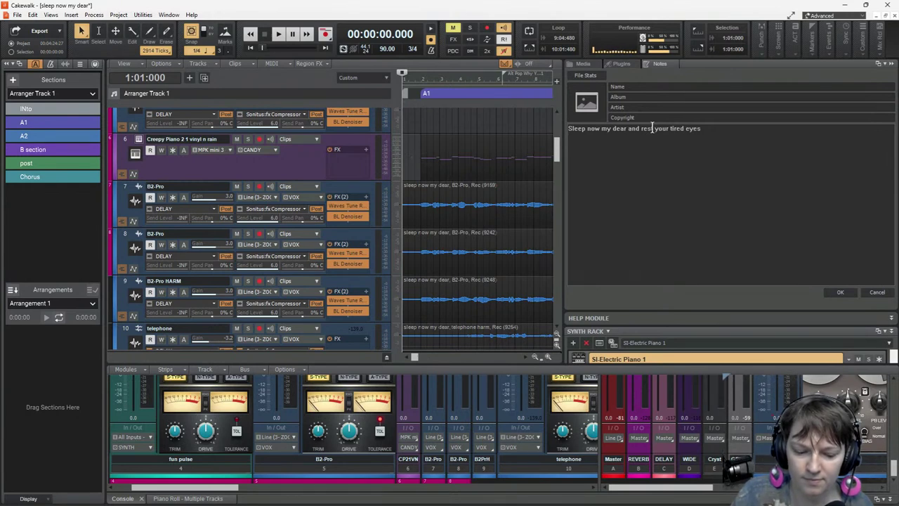
{"action": "key", "text": "Return"}
{"action": "type", "text": "Sweetest"}
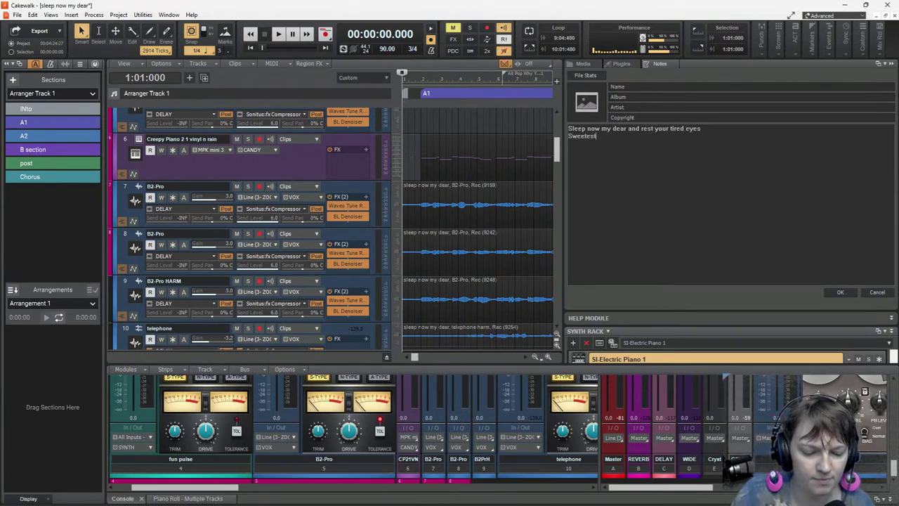
{"action": "type", "text": " of dreams"}
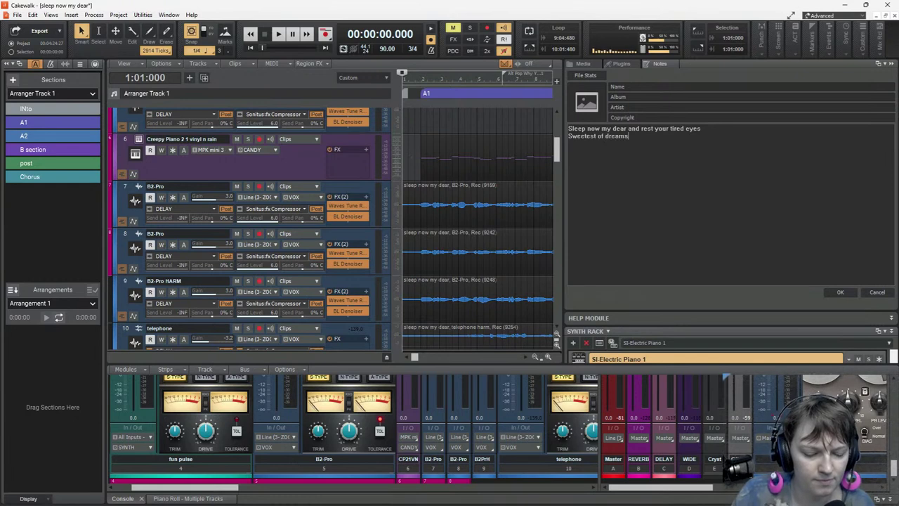
{"action": "type", "text": " awaits you"}
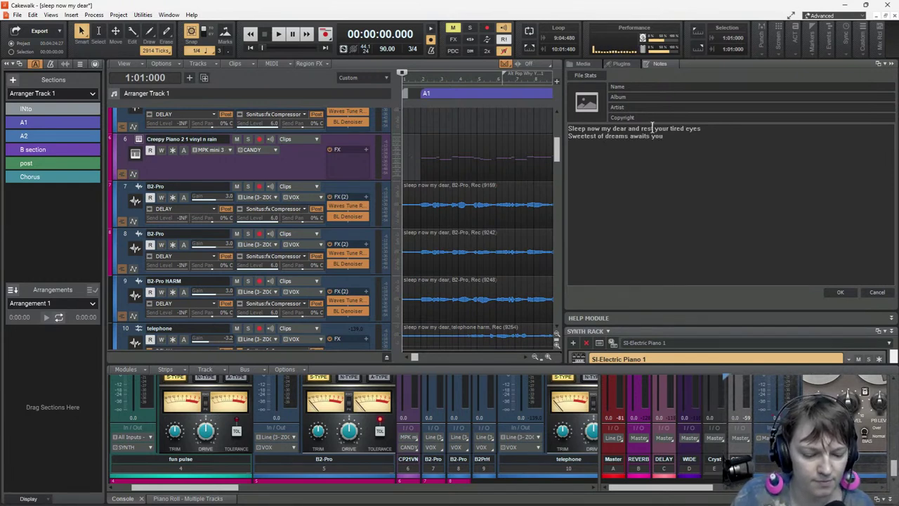
Step: Add the lyric lines "Empty your mind and allow yourself to settle down" and "You've done enough to day" to the notes, and save the project
{"action": "key", "text": "Return"}
{"action": "type", "text": "Empty your mind"}
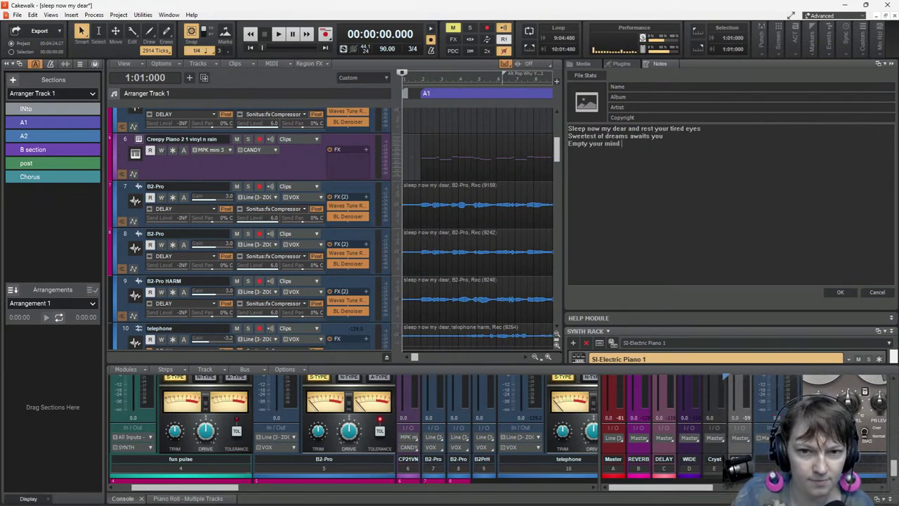
{"action": "type", "text": " and"}
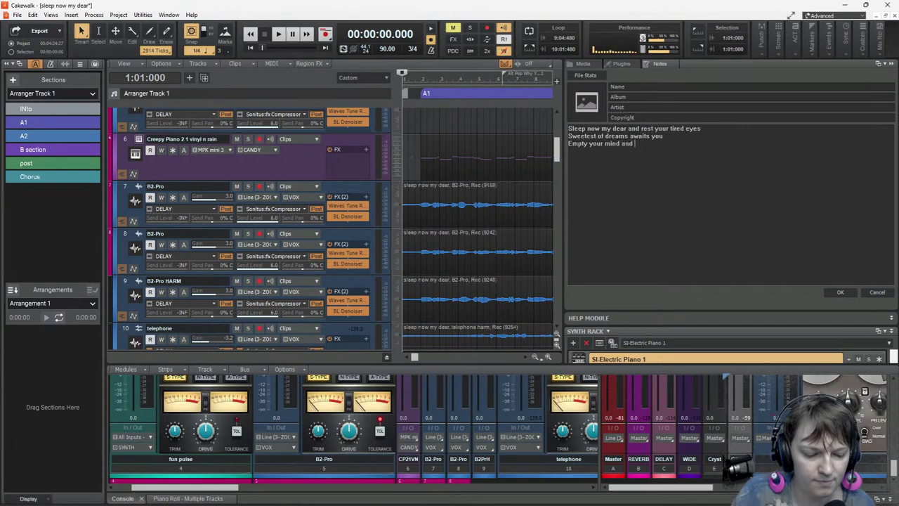
{"action": "type", "text": " allow you"}
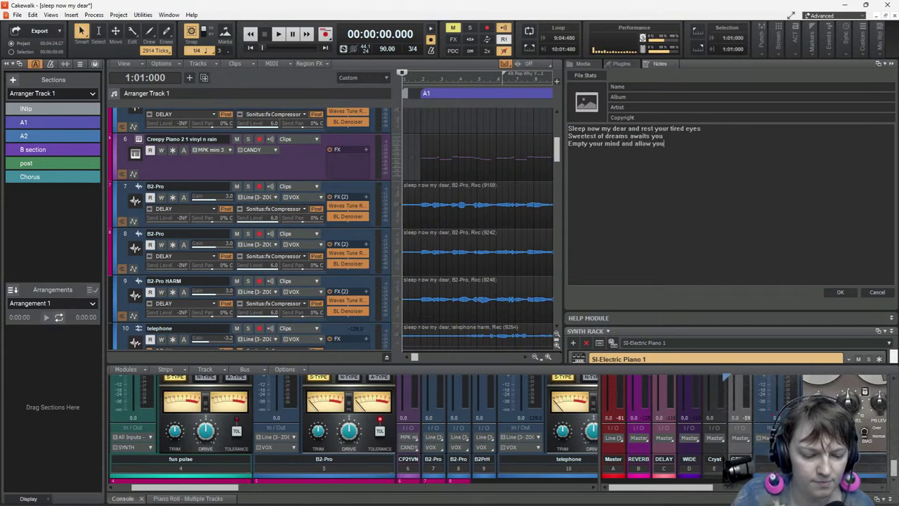
{"action": "type", "text": "rself to settle down"}
{"action": "key", "text": "Return"}
{"action": "type", "text": "You've"}
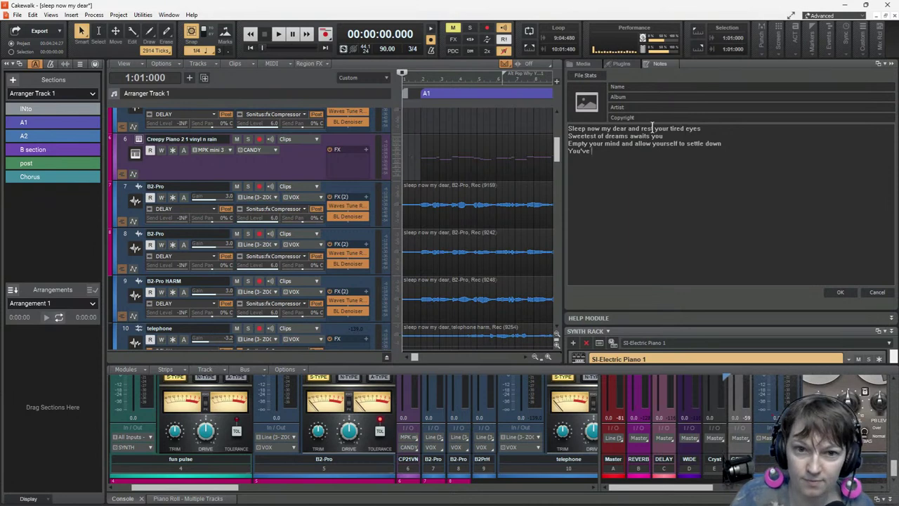
{"action": "type", "text": " done e"}
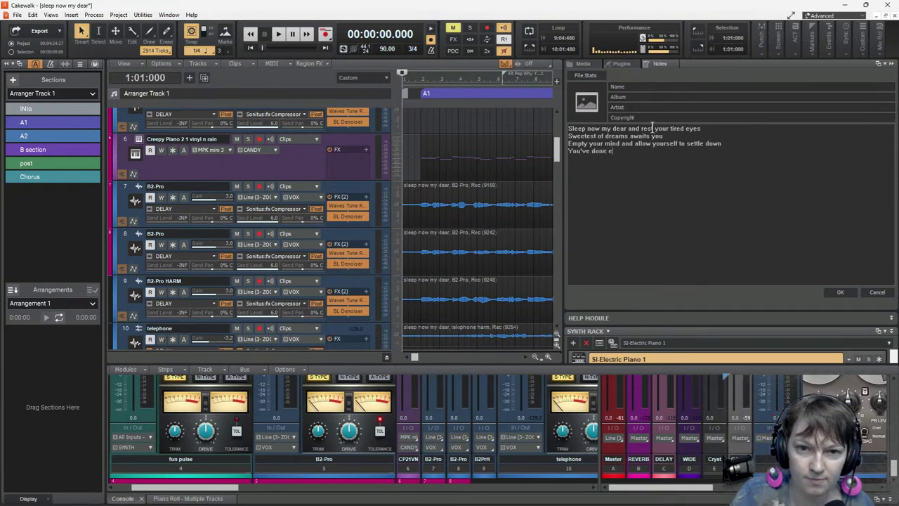
{"action": "type", "text": "nough to "}
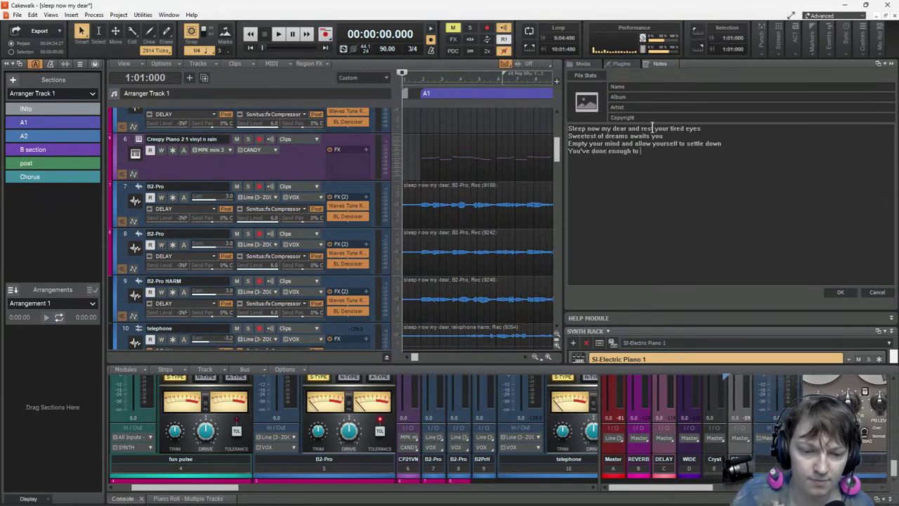
{"action": "type", "text": "day"}
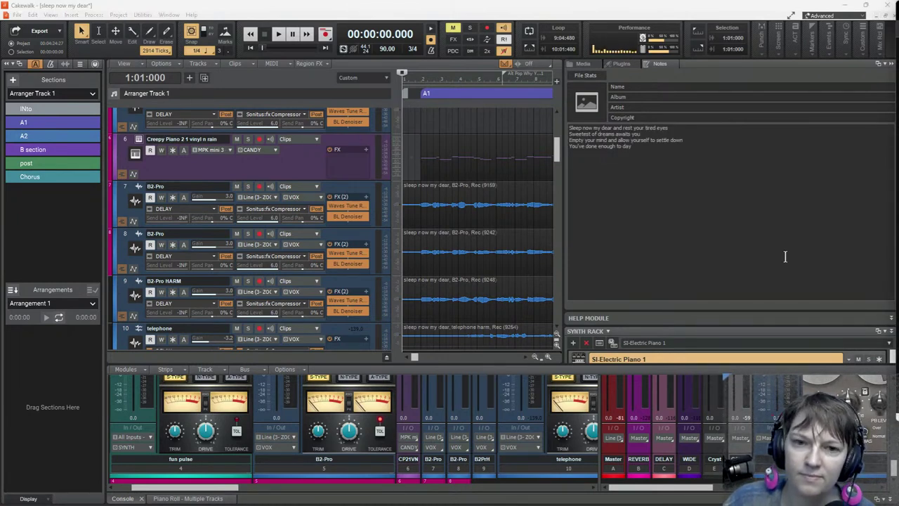
{"action": "left_click", "coordinate": [17, 14]}
{"action": "left_click", "coordinate": [28, 77]}
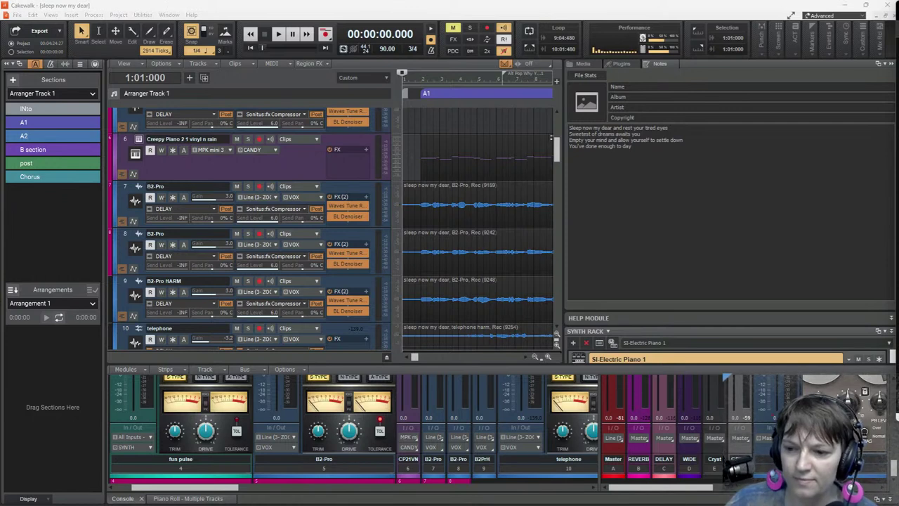
Step: Bring the media player to the front and listen to the rest of "sleep now my dear"
{"action": "mouse_move", "coordinate": [568, 503]}
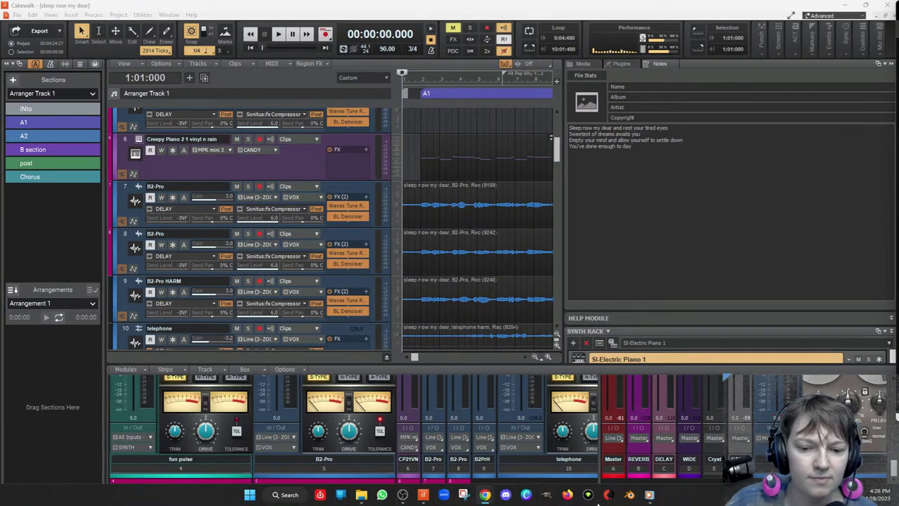
{"action": "left_click", "coordinate": [649, 495]}
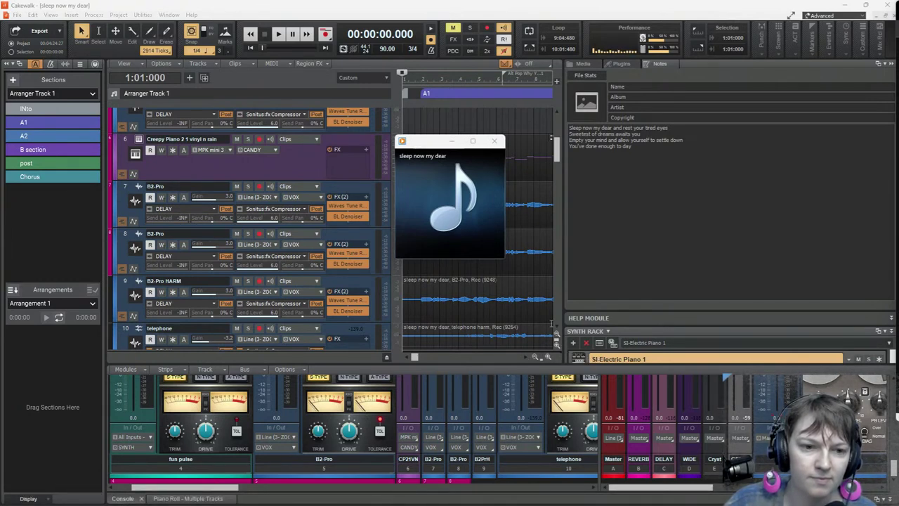
{"action": "mouse_move", "coordinate": [455, 220]}
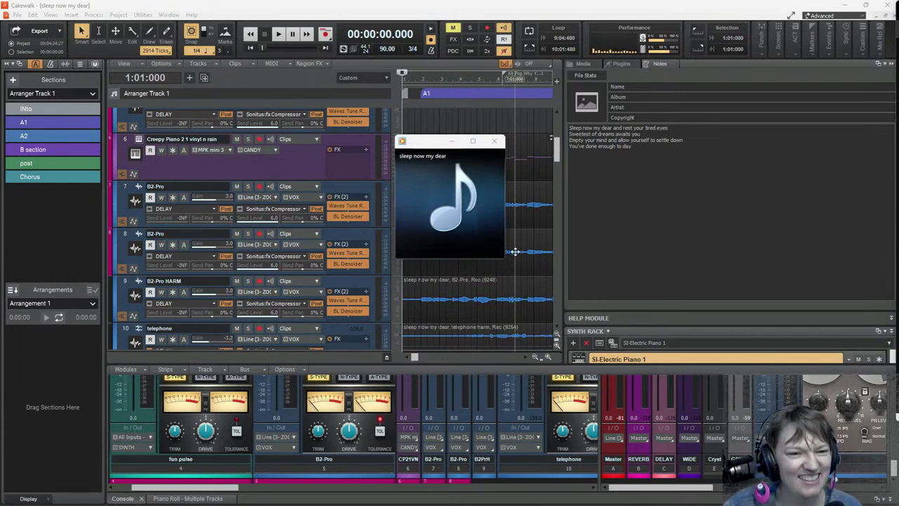
{"action": "mouse_move", "coordinate": [471, 218]}
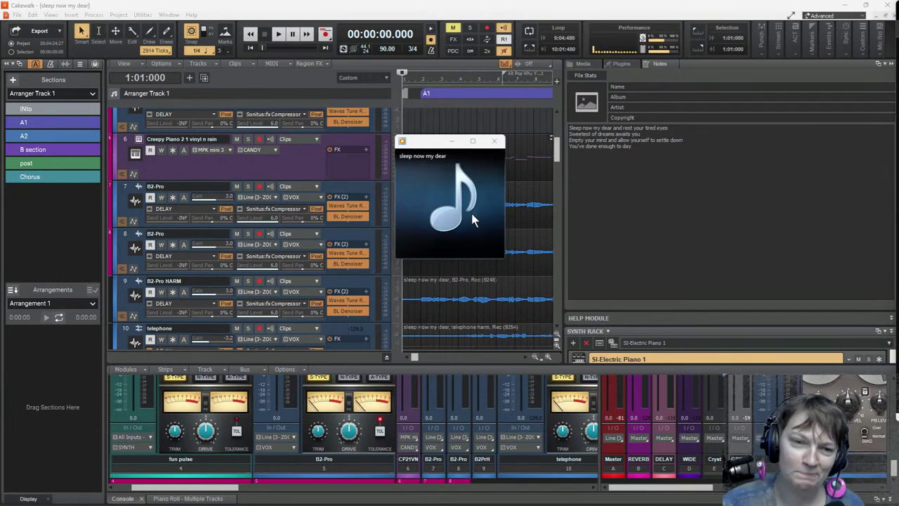
{"action": "mouse_move", "coordinate": [483, 202]}
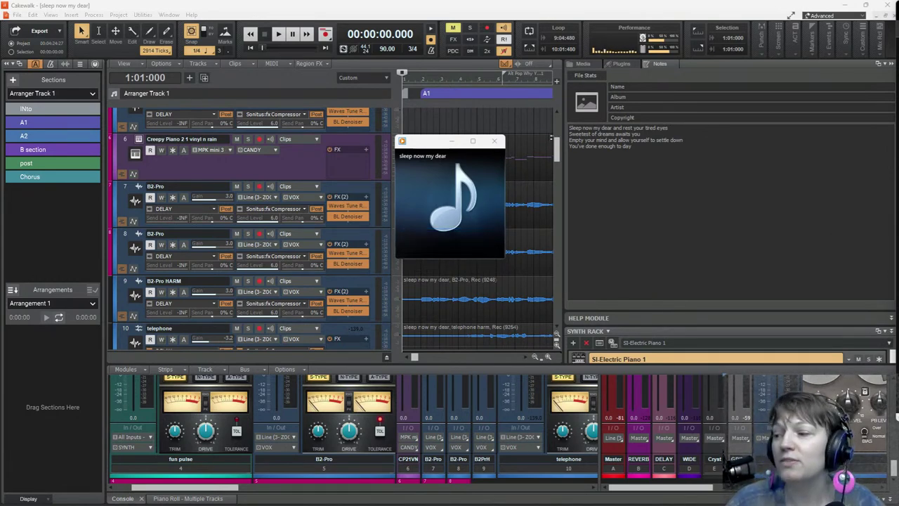
{"action": "left_click", "coordinate": [449, 246]}
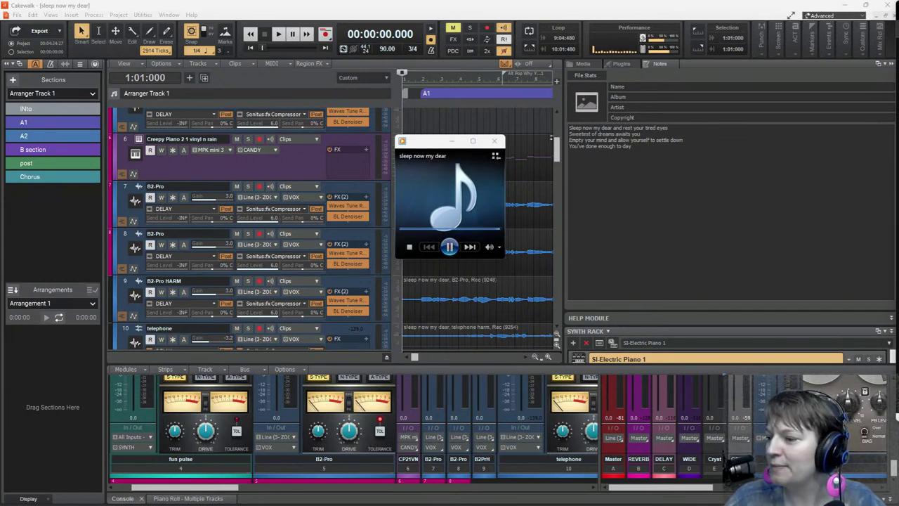